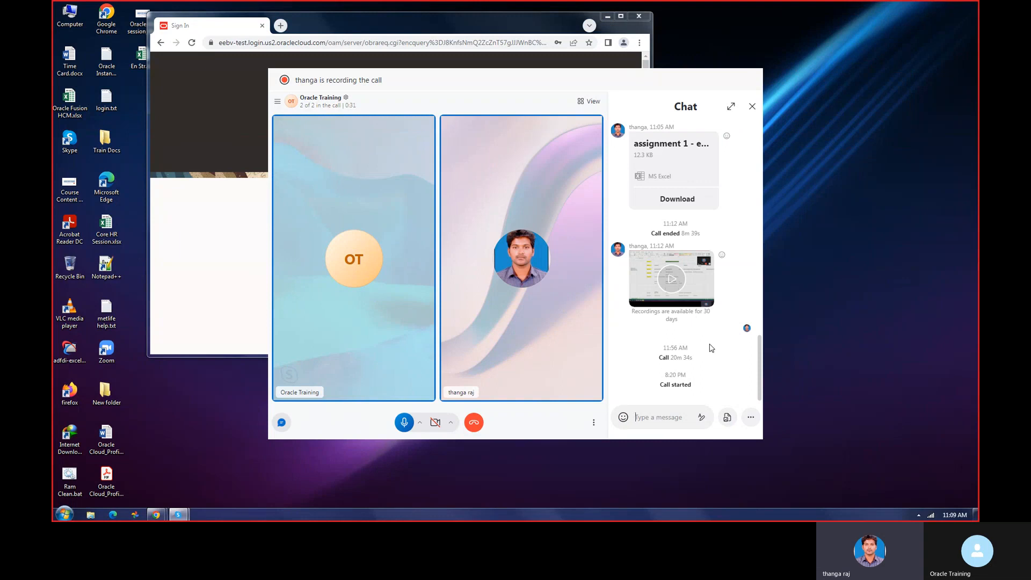
scroll(709, 339, "up", 3)
scroll(710, 330, "up", 2)
scroll(711, 330, "down", 5)
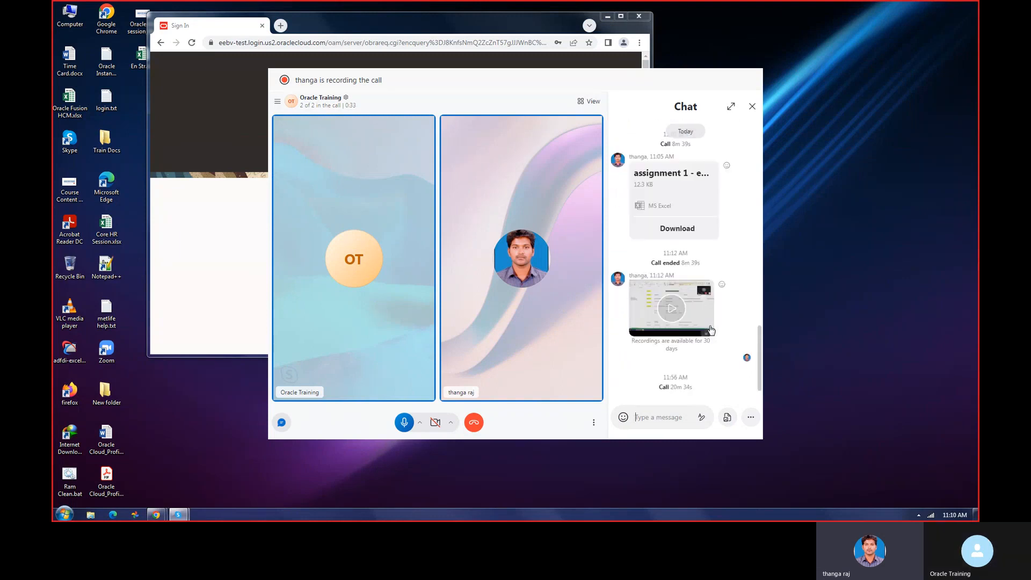
scroll(733, 316, "up", 2)
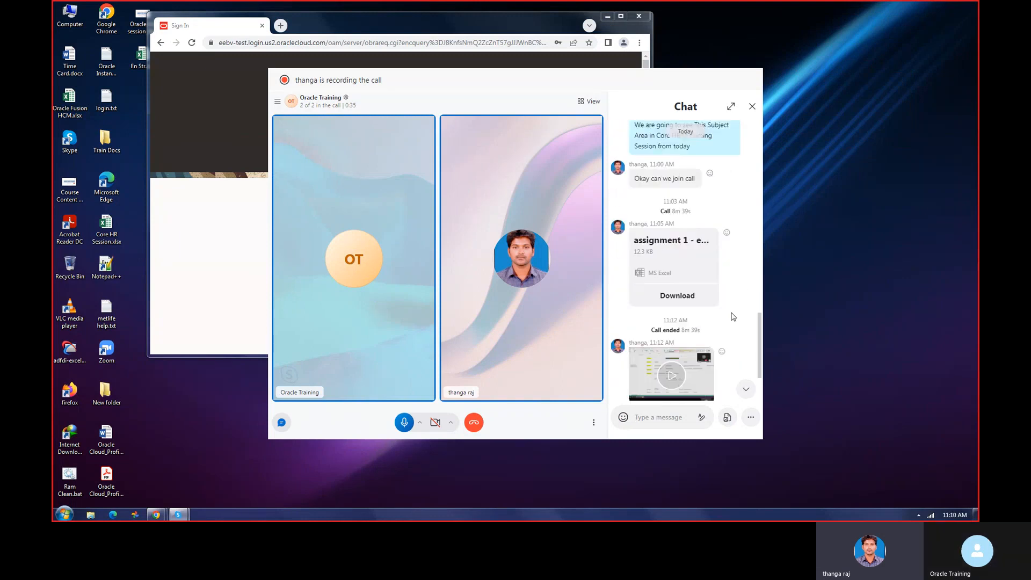
scroll(714, 322, "down", 2)
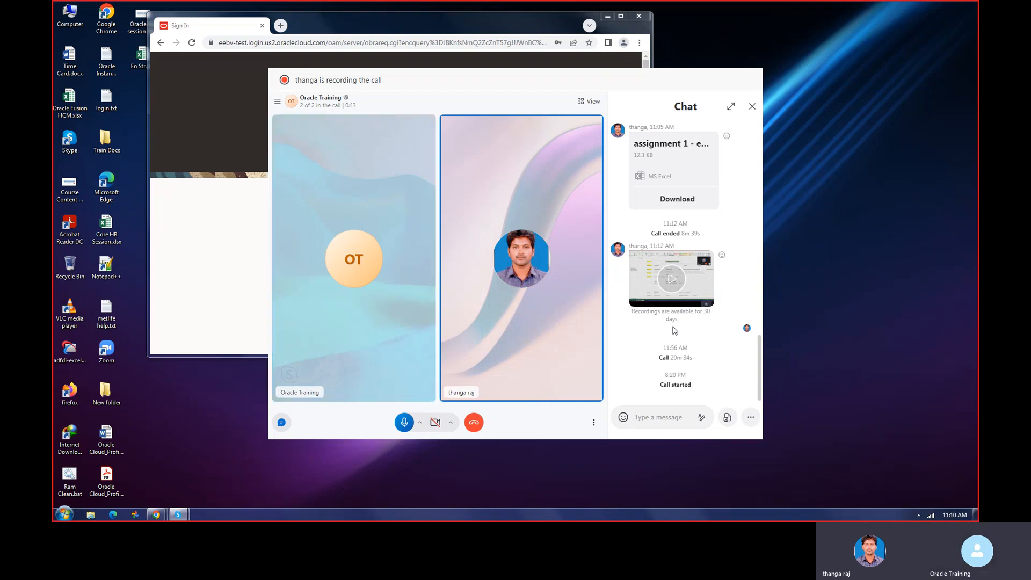
scroll(675, 330, "up", 3)
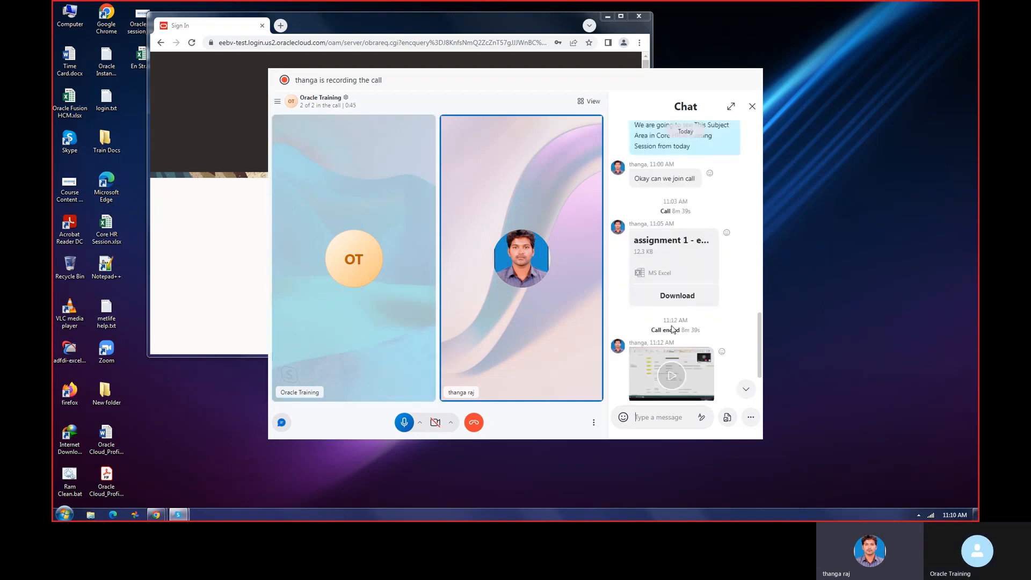
scroll(672, 329, "down", 3)
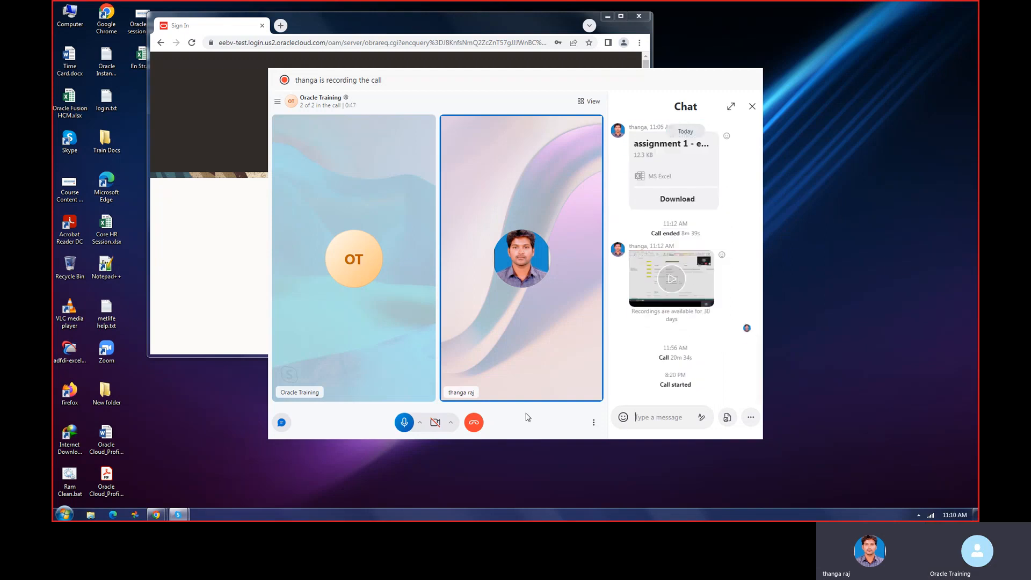
left_click(590, 424)
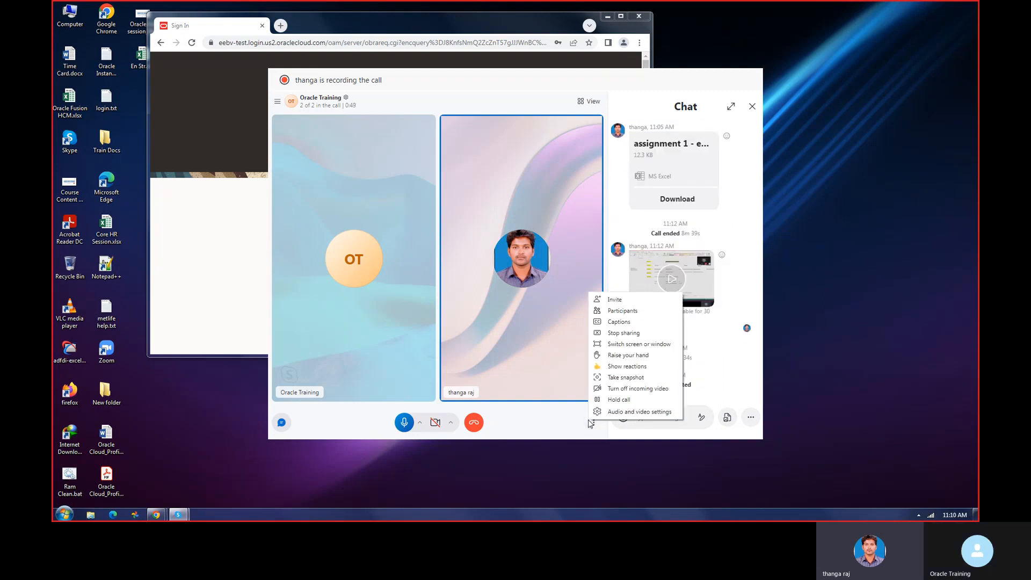
left_click(527, 433)
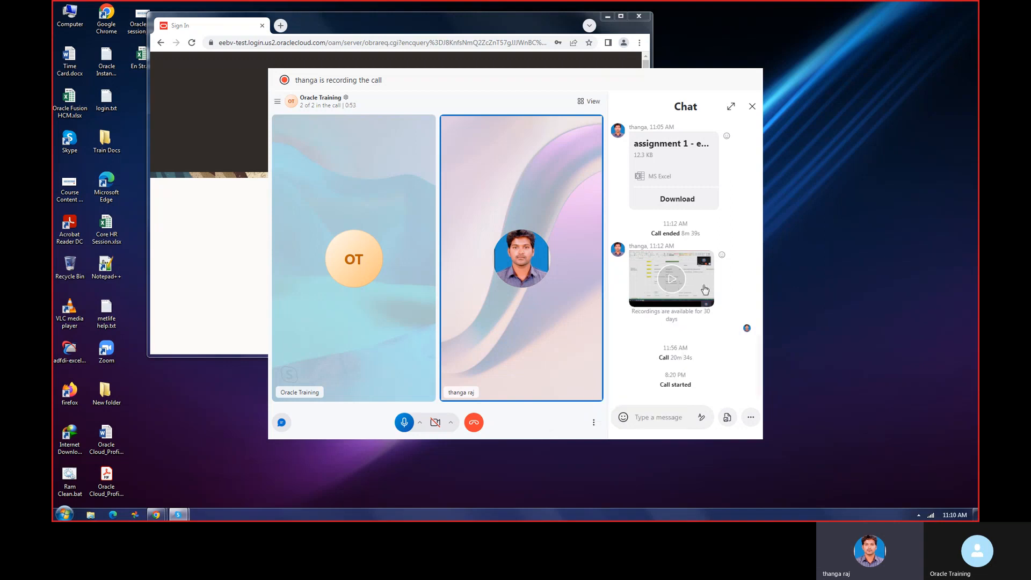
Open the shared Core HR subject area image from the chat and review Core HR Session.xlsx down to its Transactions section
scroll(708, 293, "up", 3)
scroll(710, 300, "down", 3)
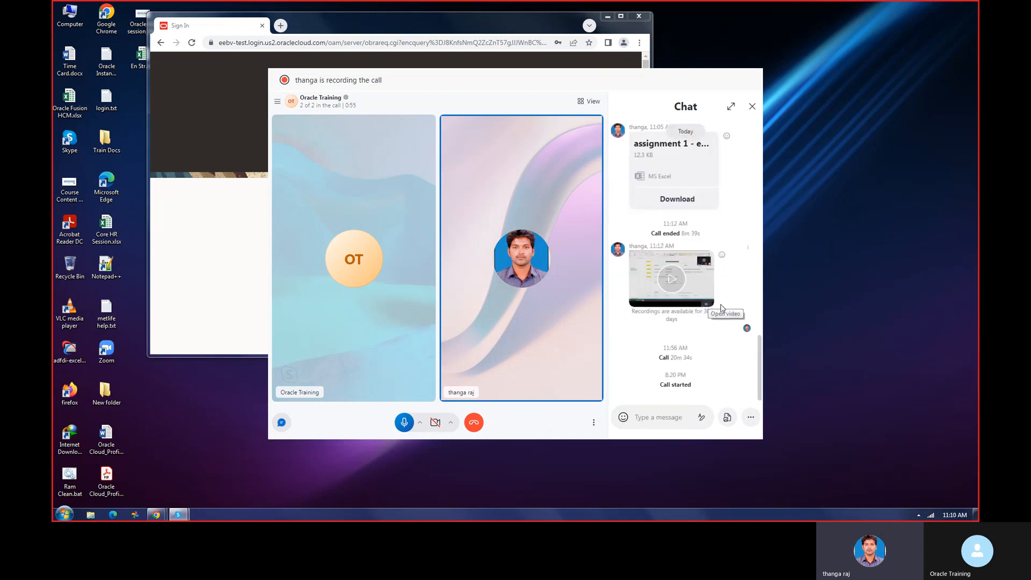
scroll(708, 303, "up", 1)
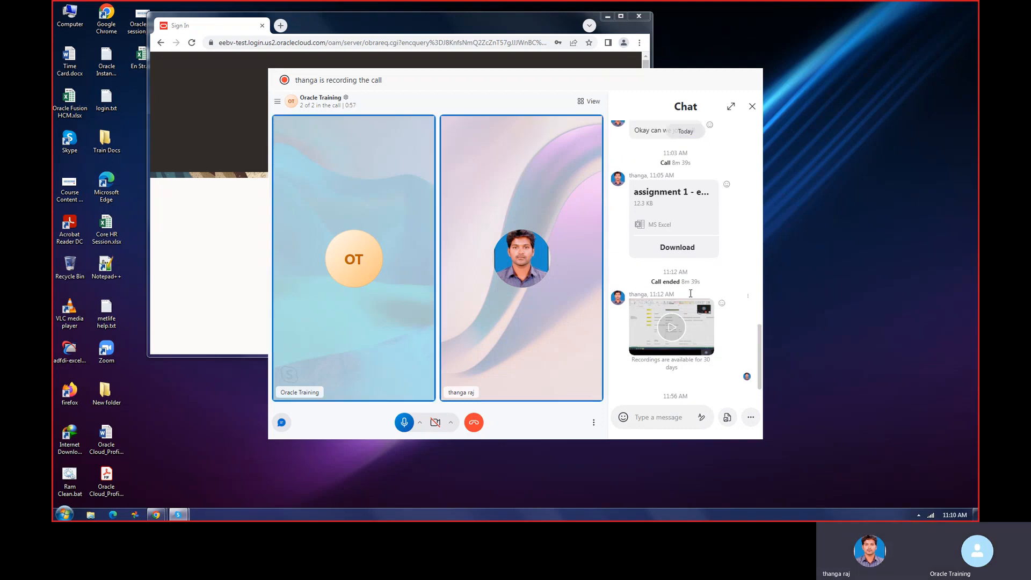
scroll(693, 296, "up", 1)
scroll(692, 294, "up", 2)
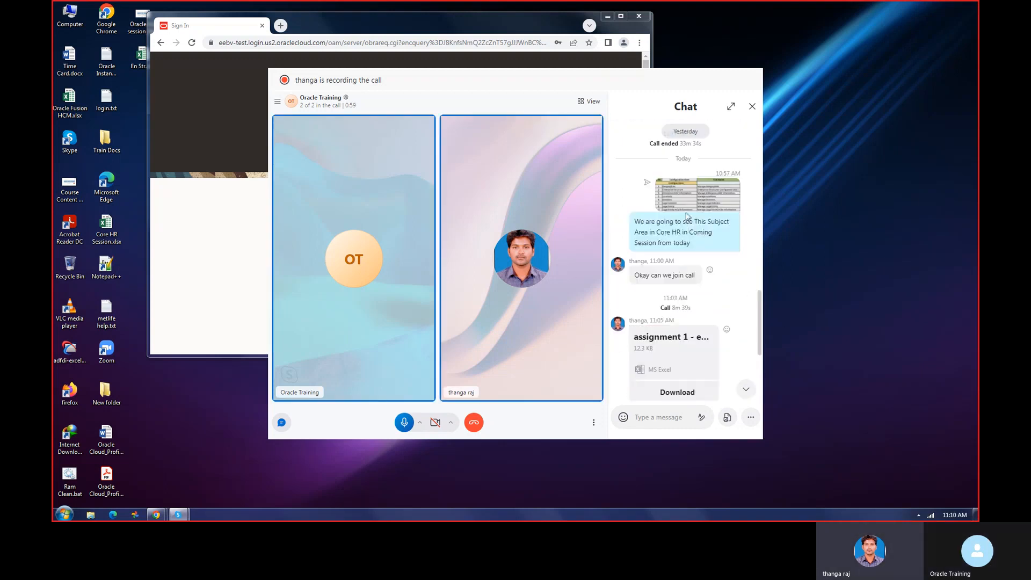
left_click(686, 195)
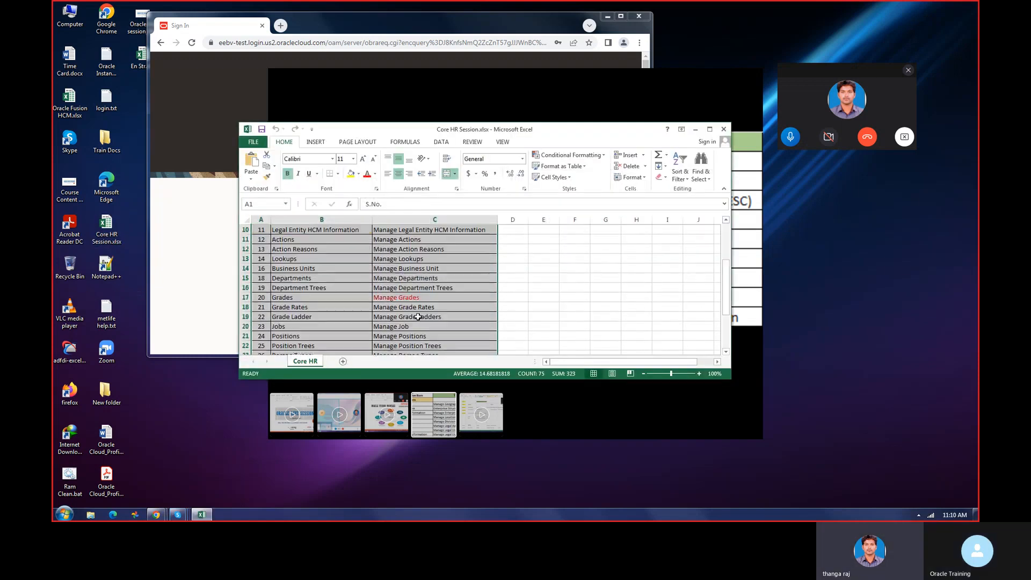
scroll(418, 317, "down", 5)
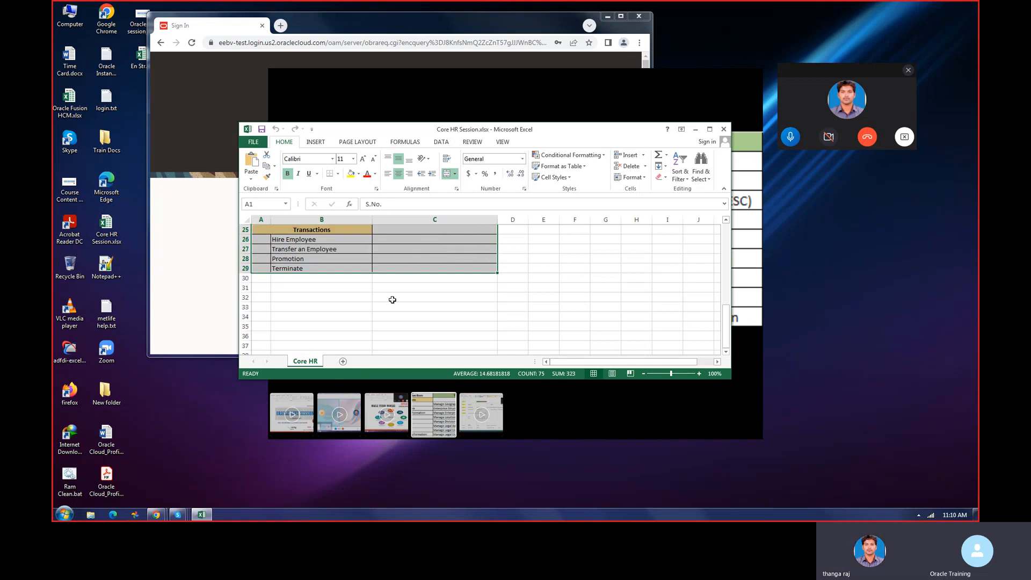
Open the En Str.xlsx workbook from the desktop and maximize its window to show the whole enterprise structure
double_click(138, 58)
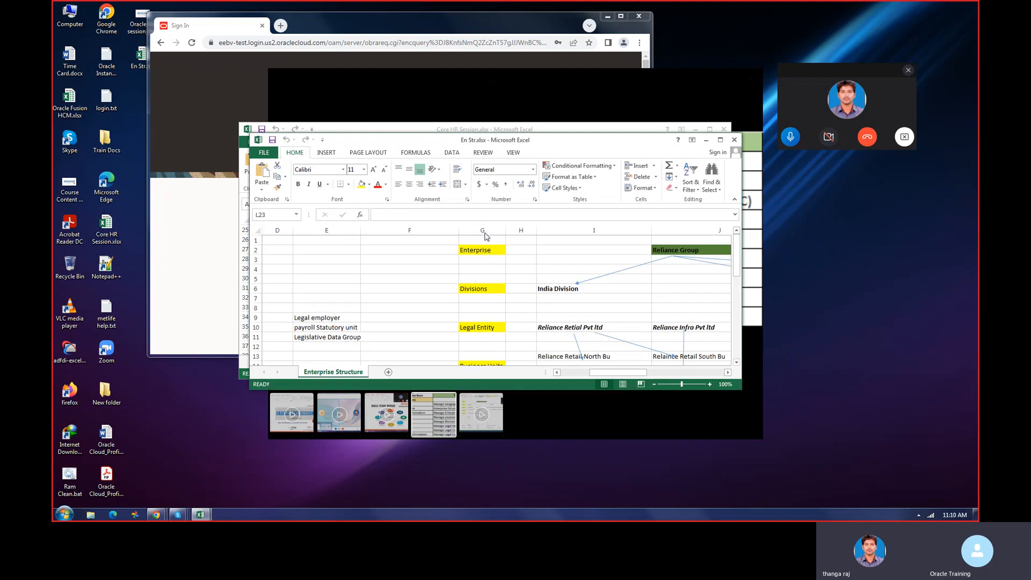
scroll(521, 310, "down", 1)
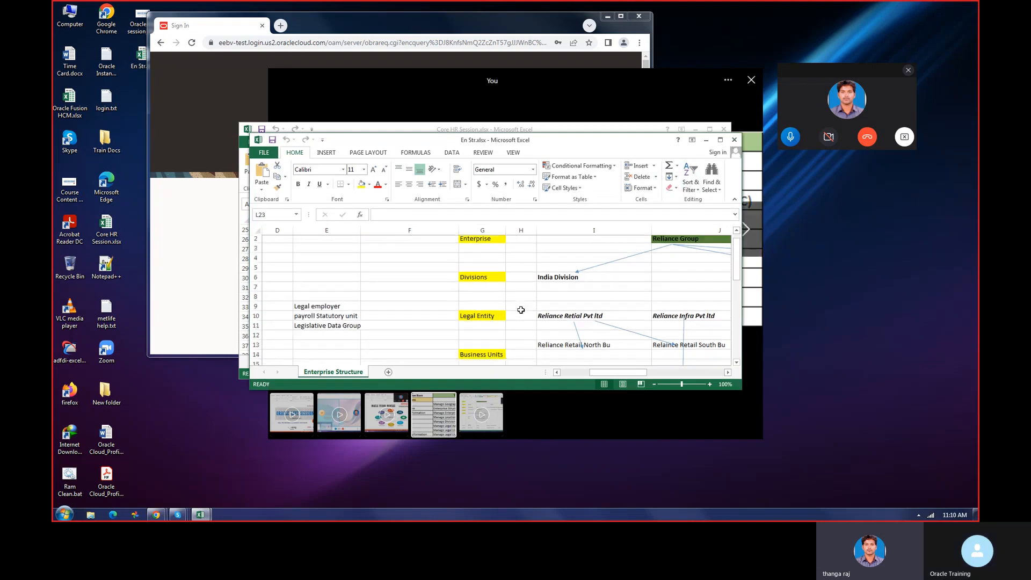
scroll(521, 310, "down", 4)
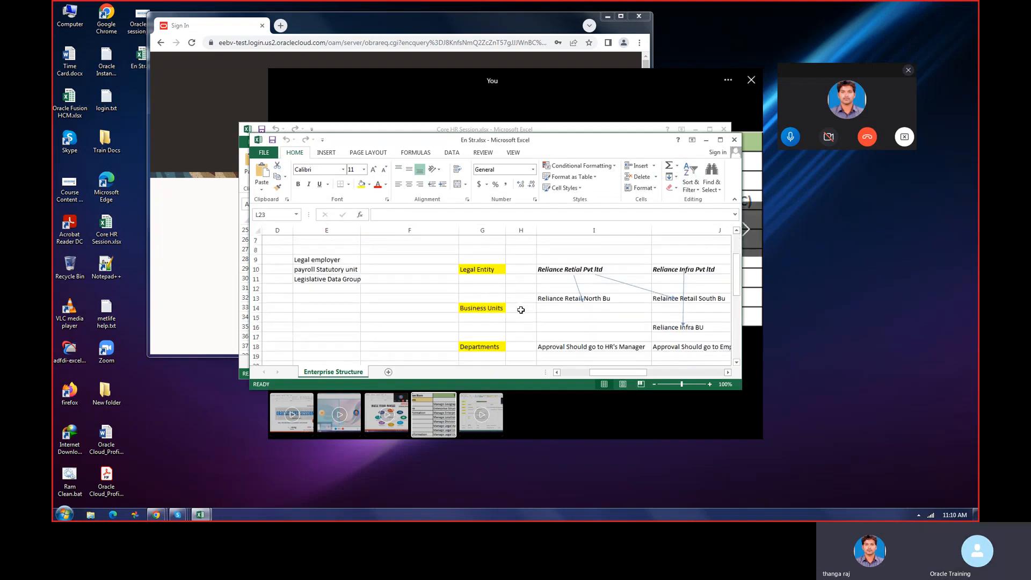
left_click(723, 141)
scroll(497, 339, "up", 4)
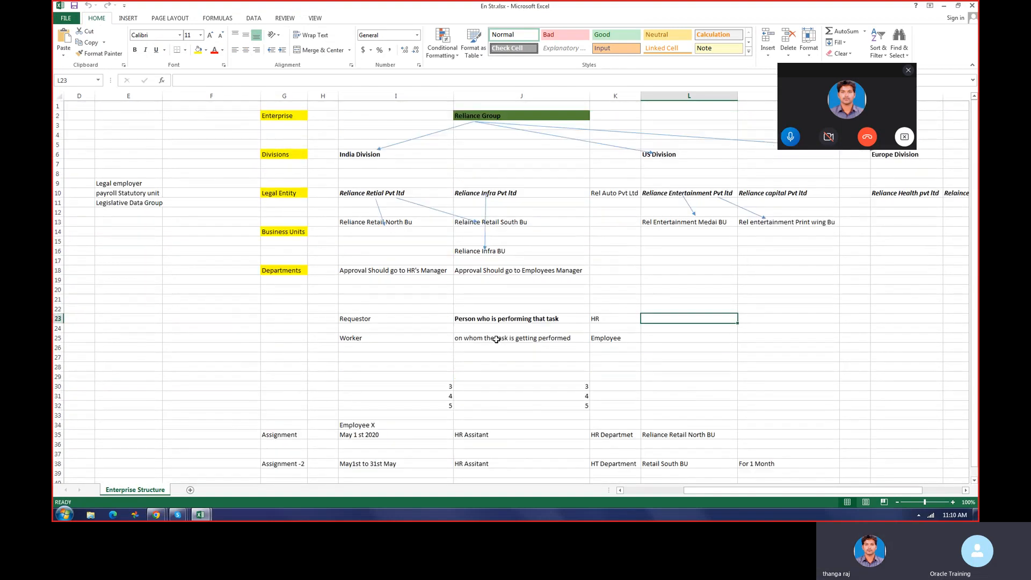
Highlight the Enterprise to Departments levels in F2:G19, look over the assignment rows below, and minimize the workbook
left_click_drag(253, 117, 292, 279)
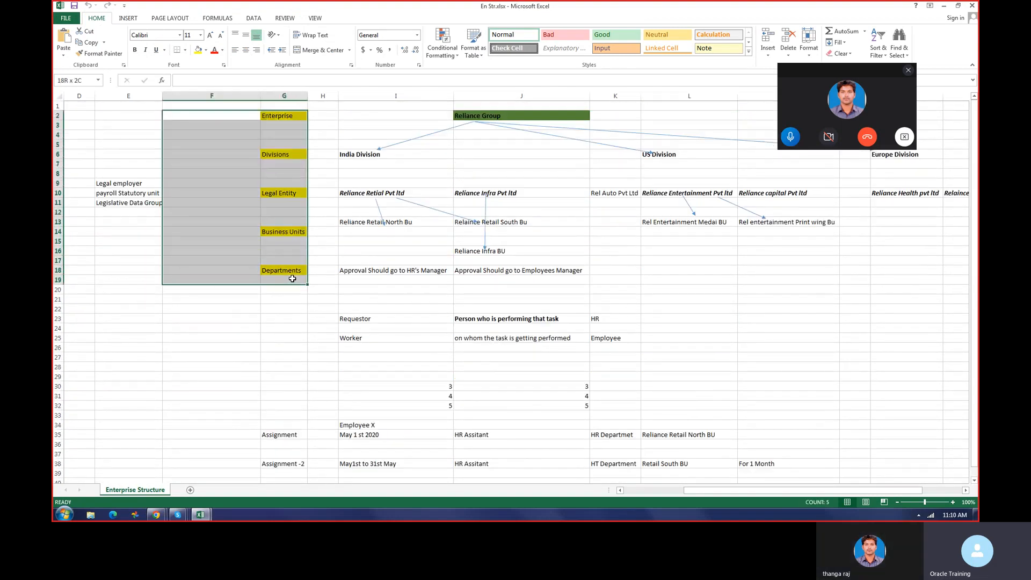
scroll(409, 354, "down", 3)
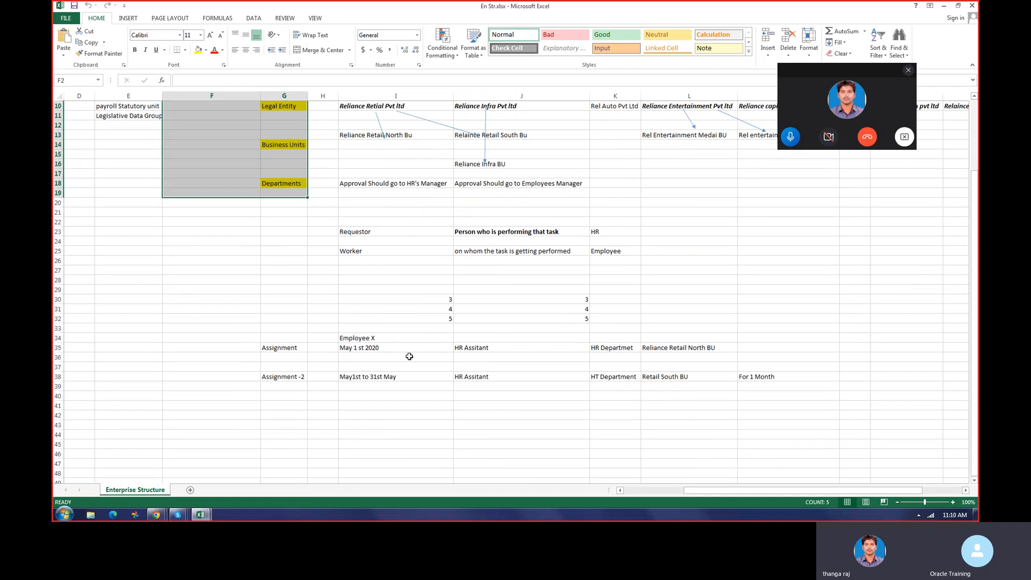
scroll(322, 362, "down", 3)
scroll(294, 343, "up", 5)
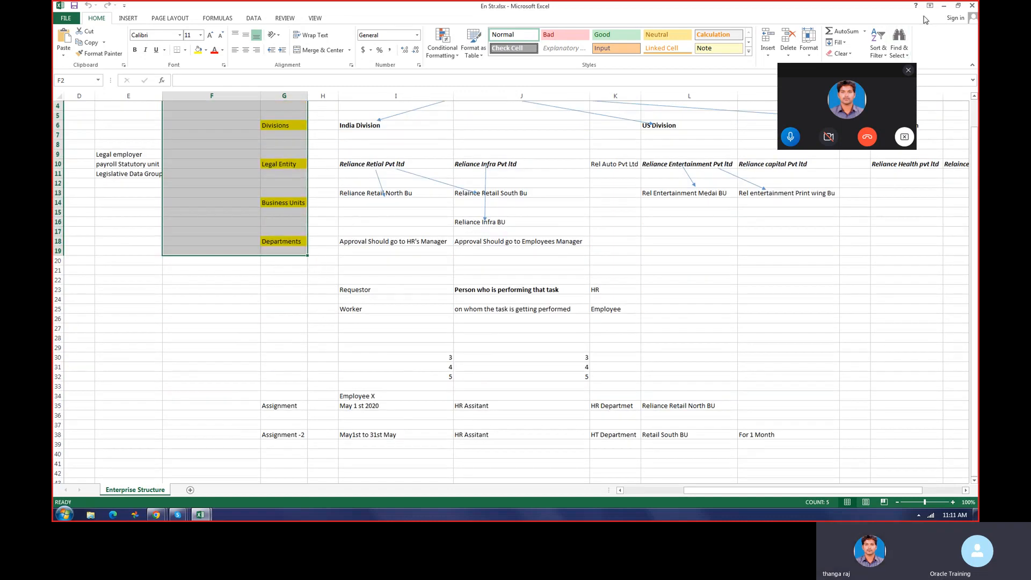
left_click(944, 5)
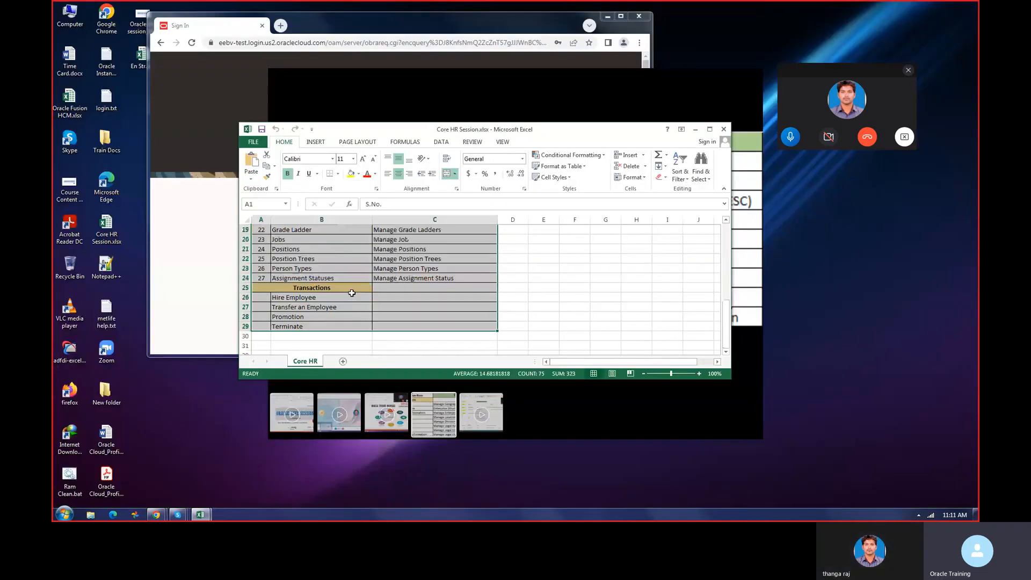
Review the configuration items in Core HR Session.xlsx, selecting the Grades, Departments and Locations cells in turn
scroll(353, 293, "up", 4)
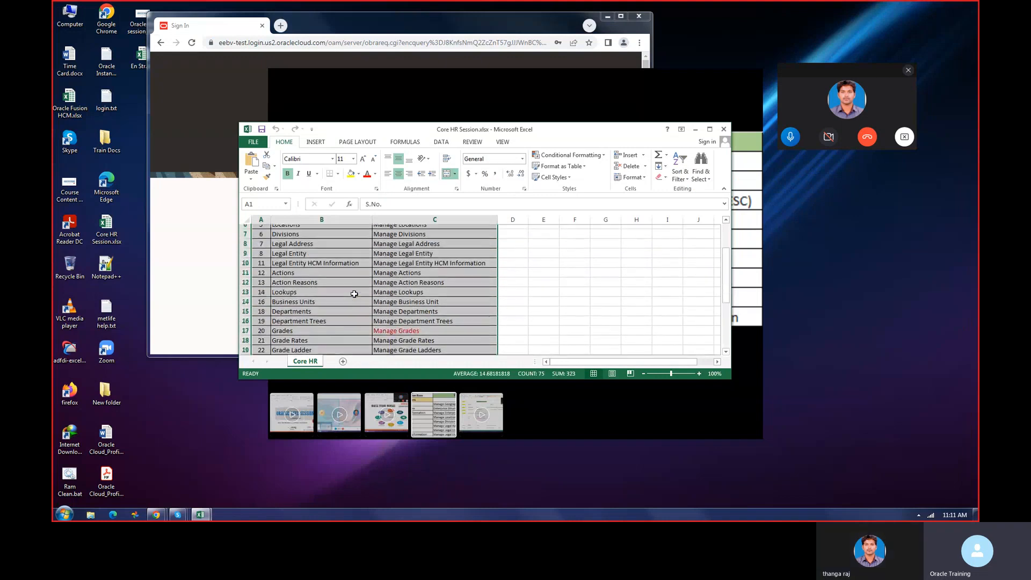
scroll(354, 294, "up", 2)
scroll(428, 305, "down", 4)
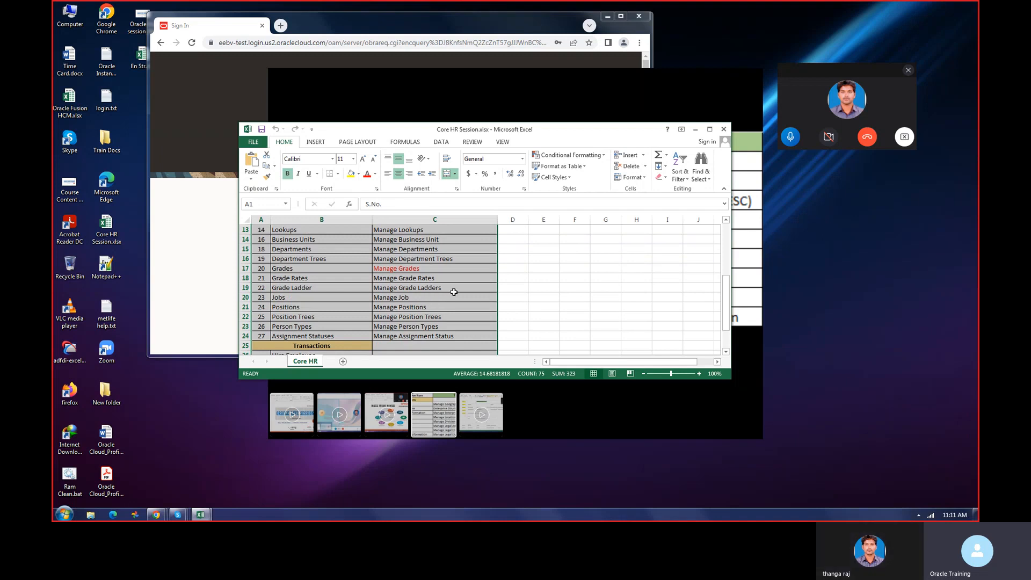
left_click(570, 296)
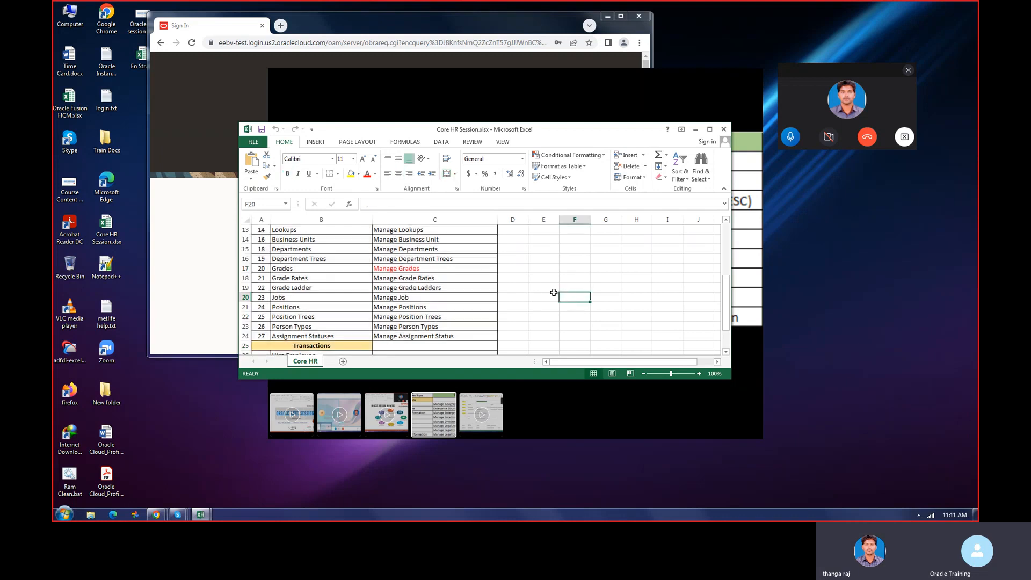
left_click(297, 268)
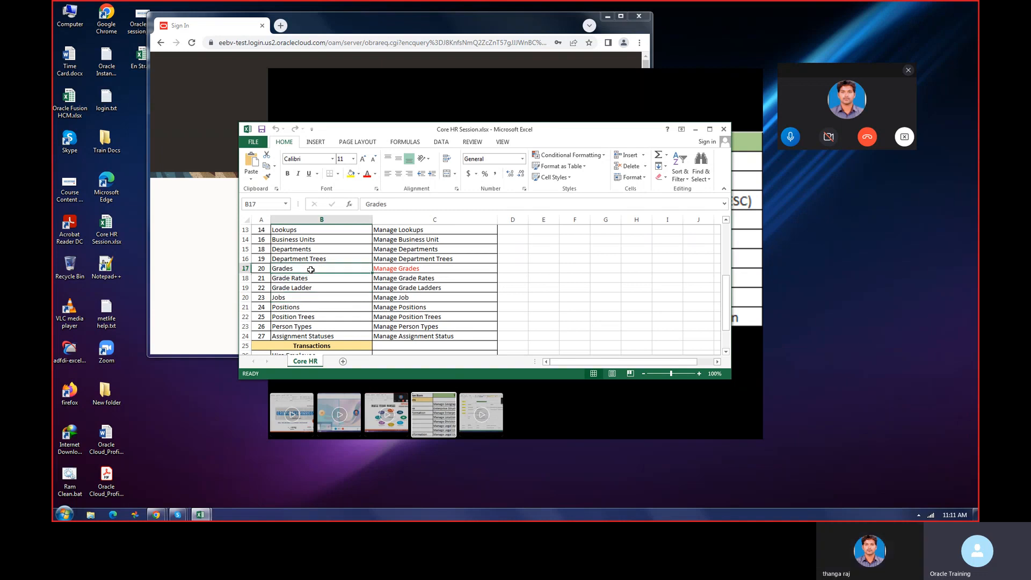
scroll(323, 279, "up", 2)
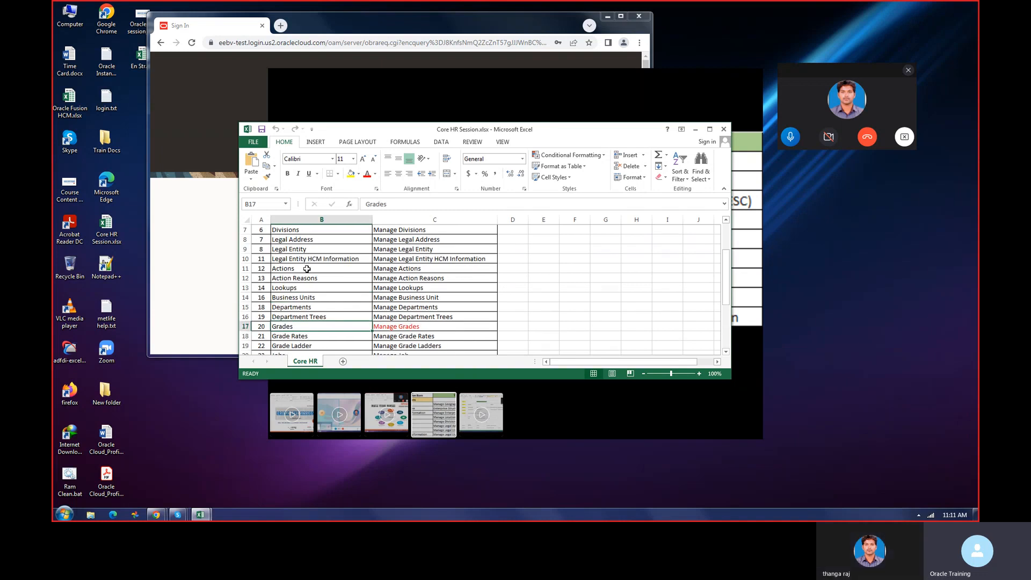
left_click(317, 307)
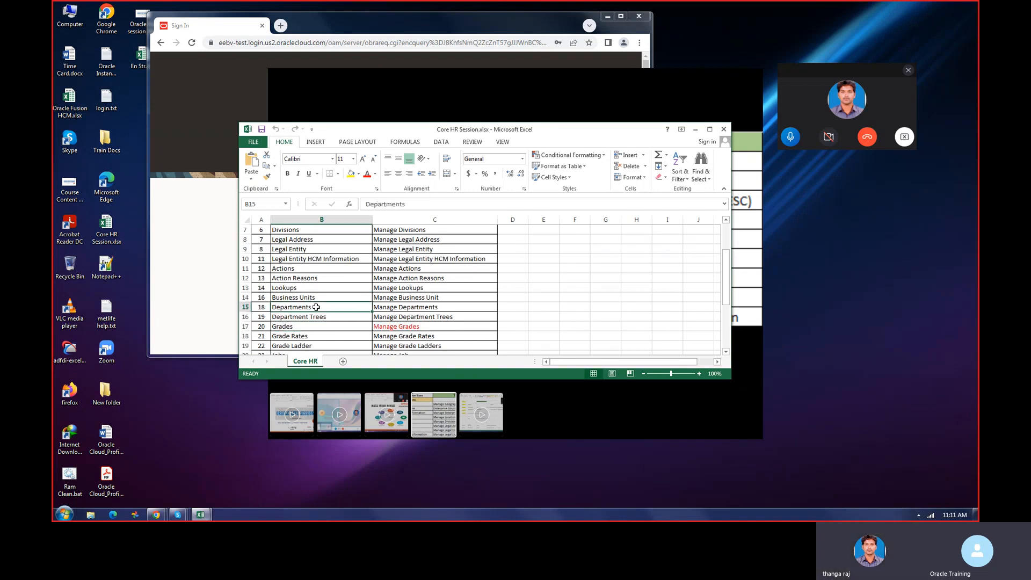
scroll(317, 307, "up", 1)
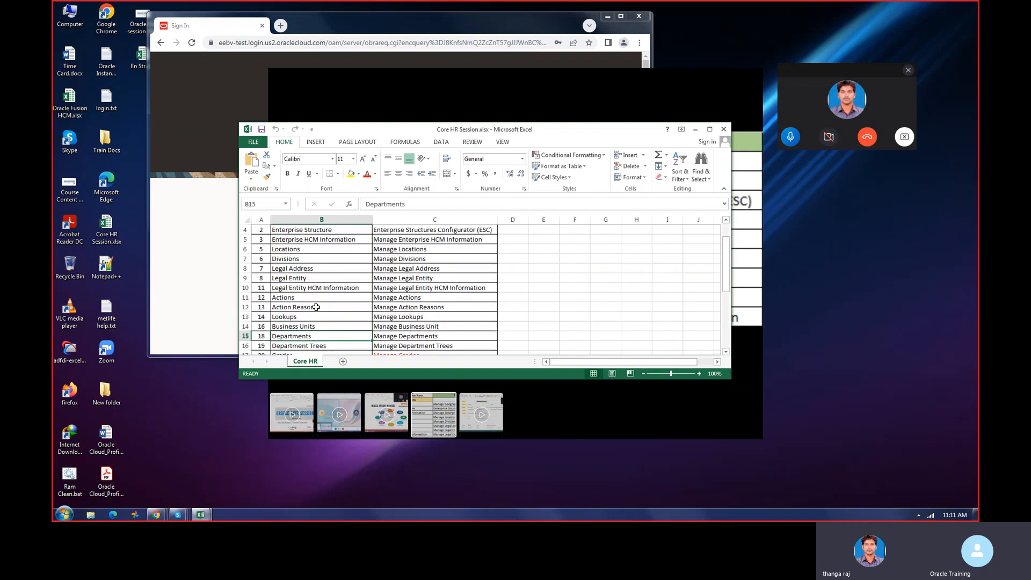
left_click(299, 248)
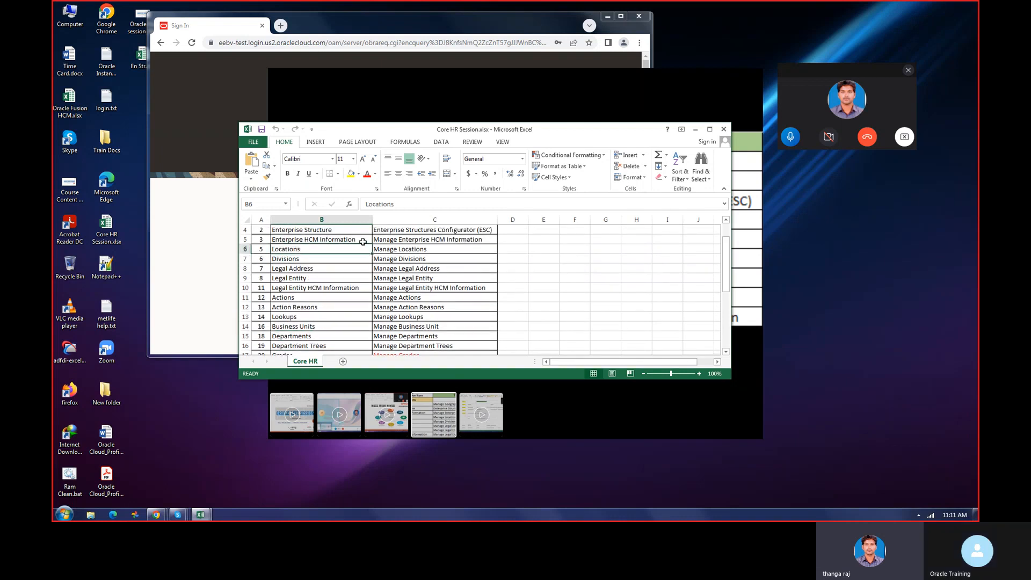
Raise the system playback volume slightly and return to the Core HR Session.xlsx workbook
left_click(919, 515)
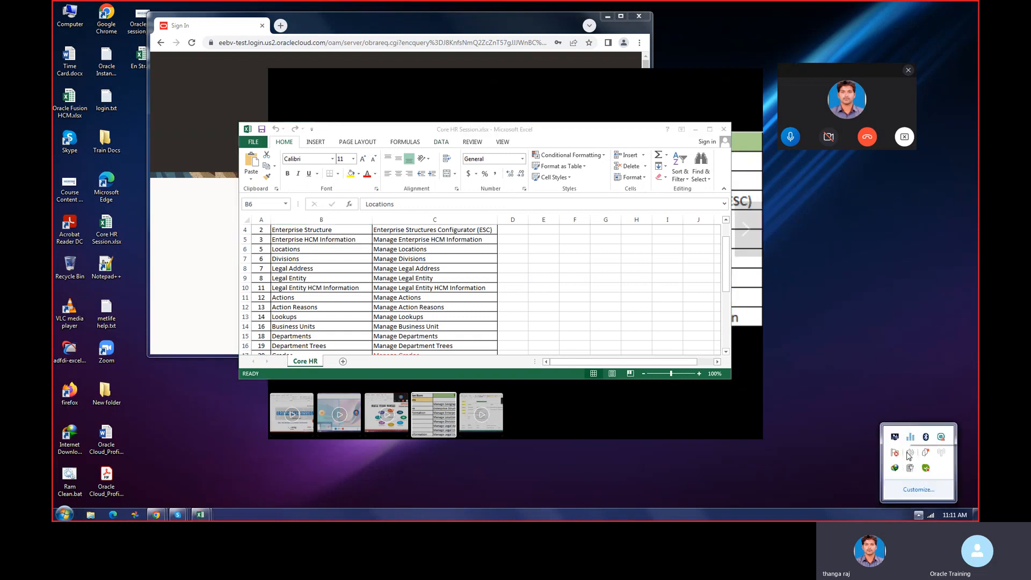
left_click(910, 452)
left_click_drag(905, 353, 906, 343)
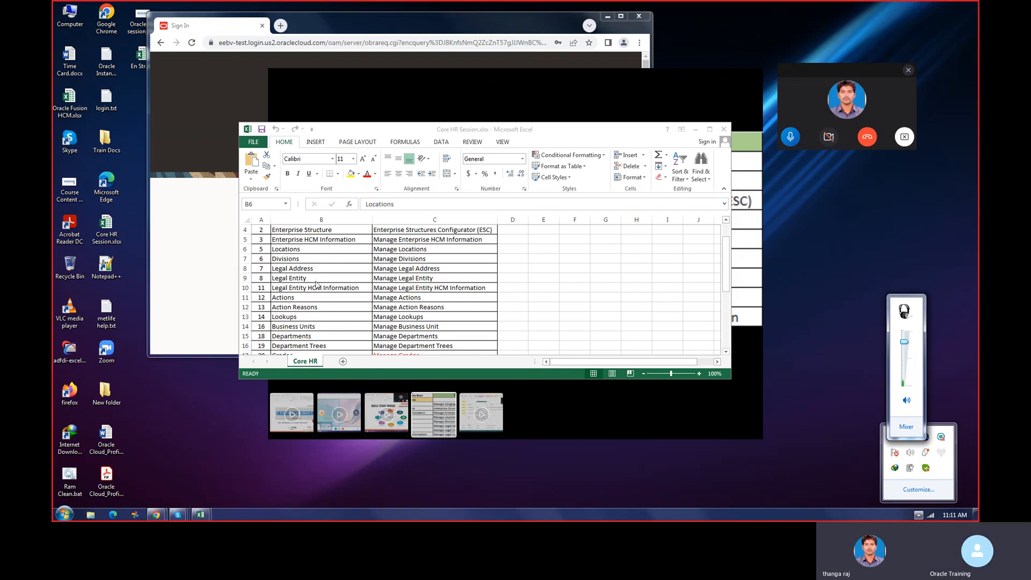
left_click(296, 319)
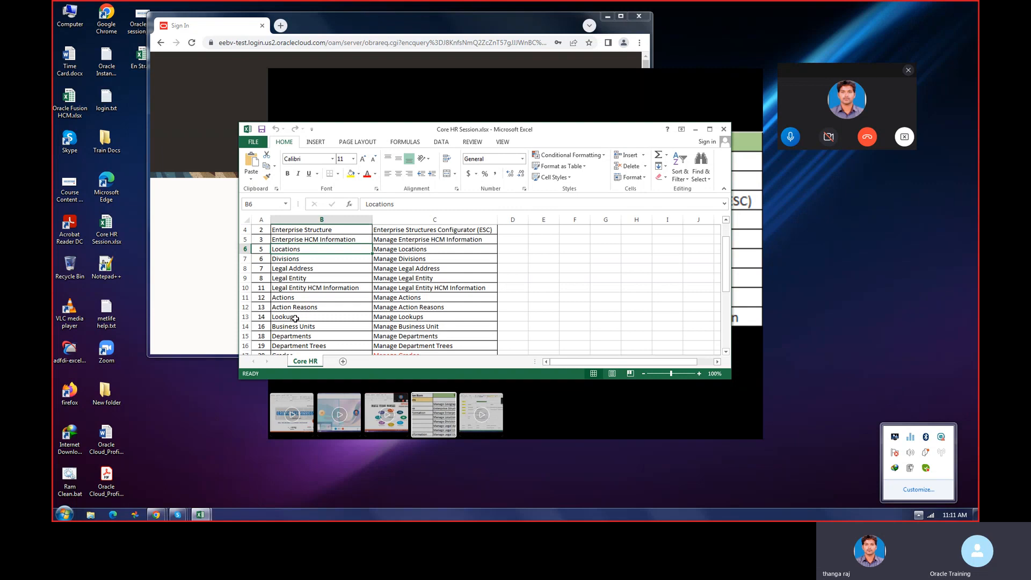
Point out the Lookups, Legal Entity and Locations items by selecting their cells, and return to the top of the configuration list
left_click(296, 317)
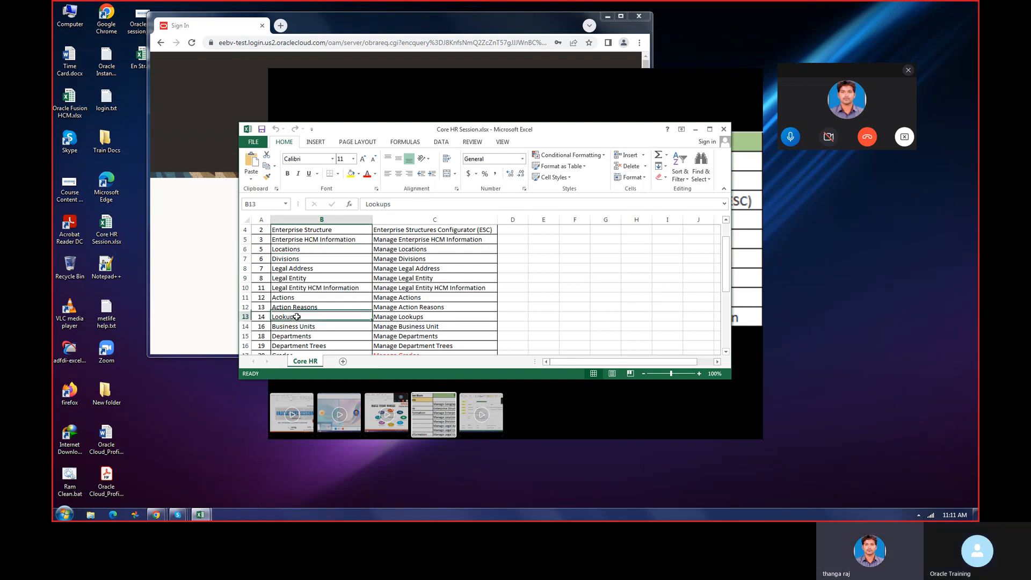
left_click(313, 278)
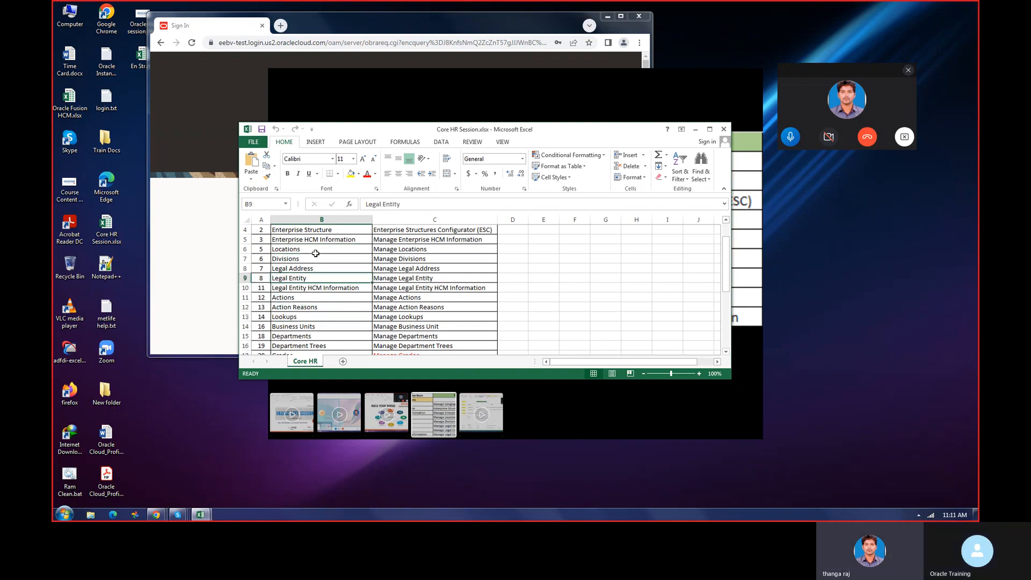
left_click(316, 250)
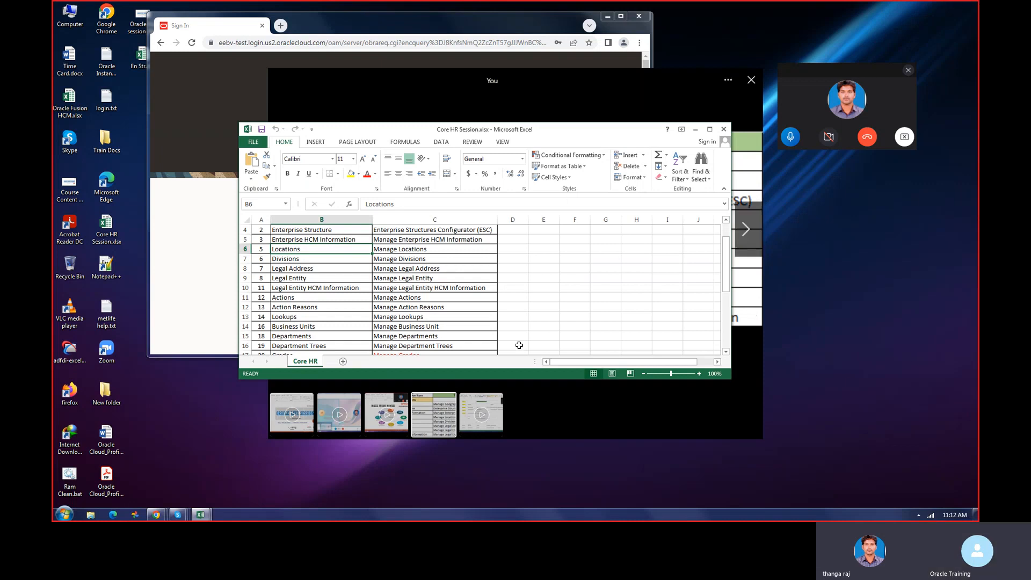
scroll(519, 345, "up", 1)
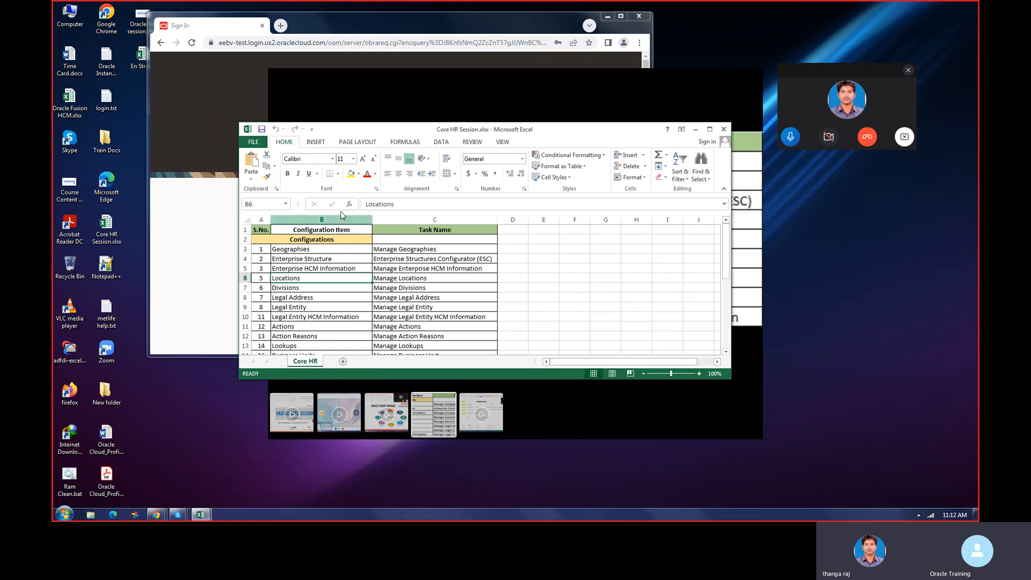
Fill the Locations and Departments cells in the Configuration Item column with yellow
left_click(350, 173)
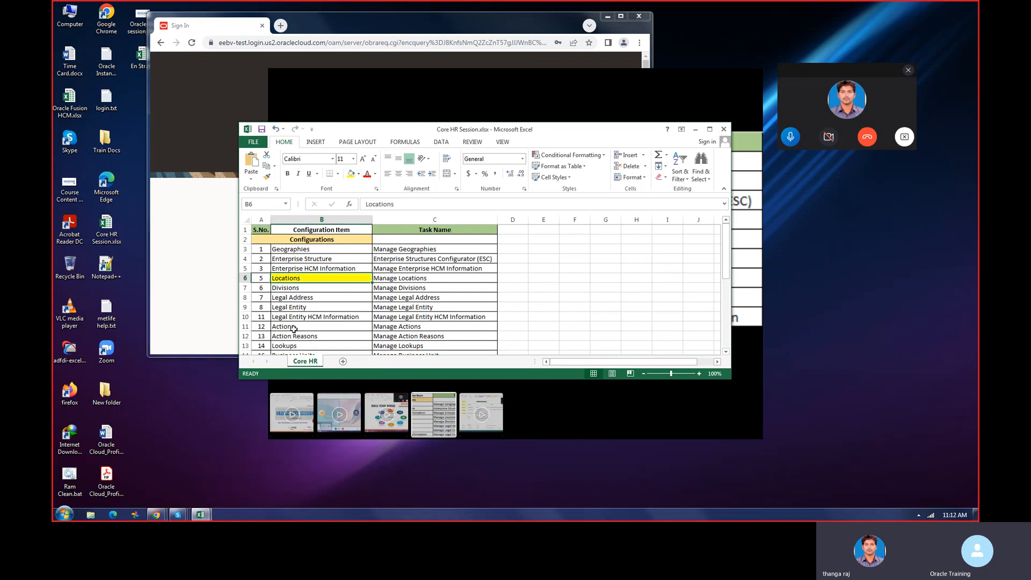
left_click(294, 327)
scroll(295, 333, "down", 1)
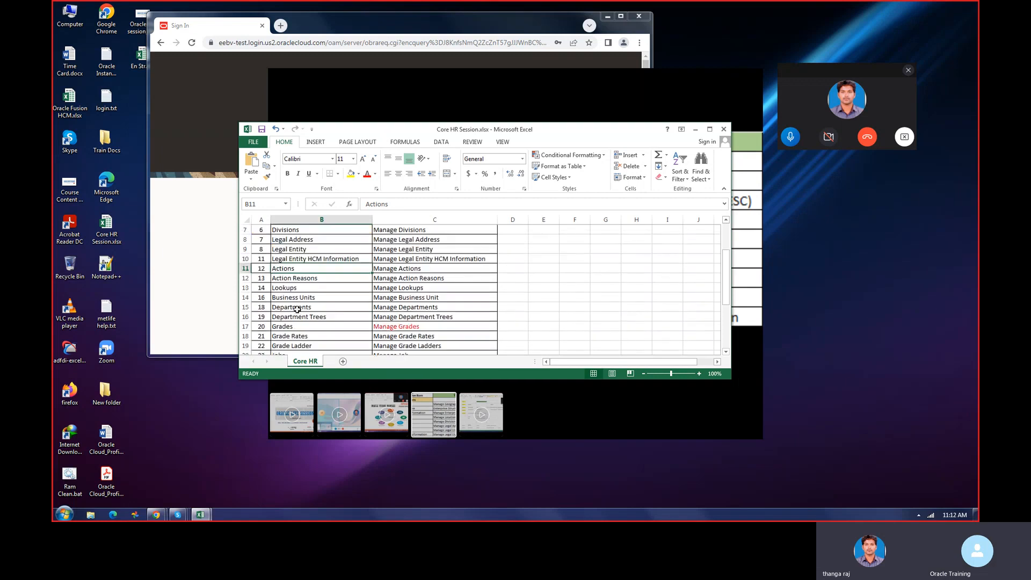
left_click(297, 309)
left_click(350, 173)
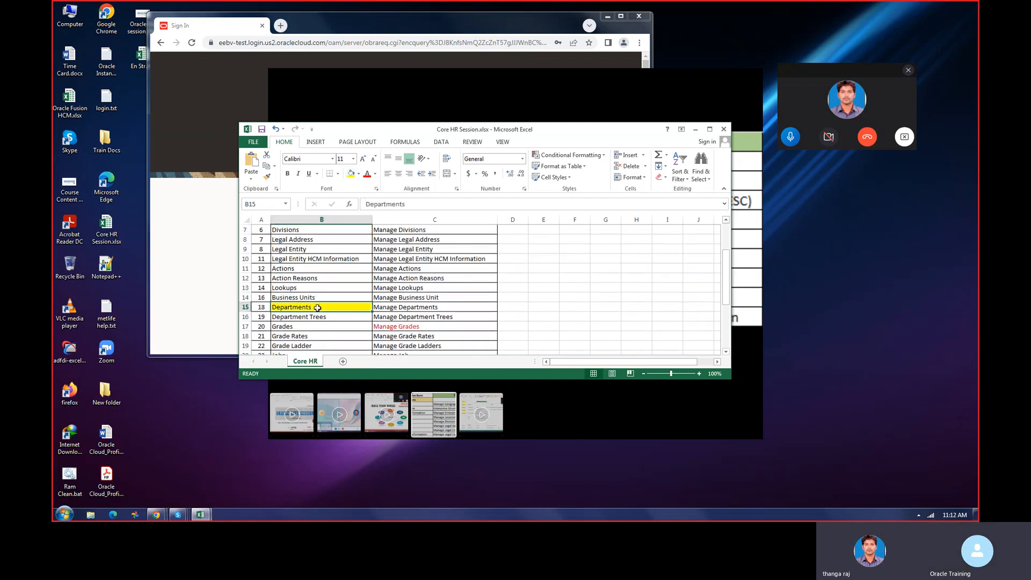
scroll(317, 308, "up", 1)
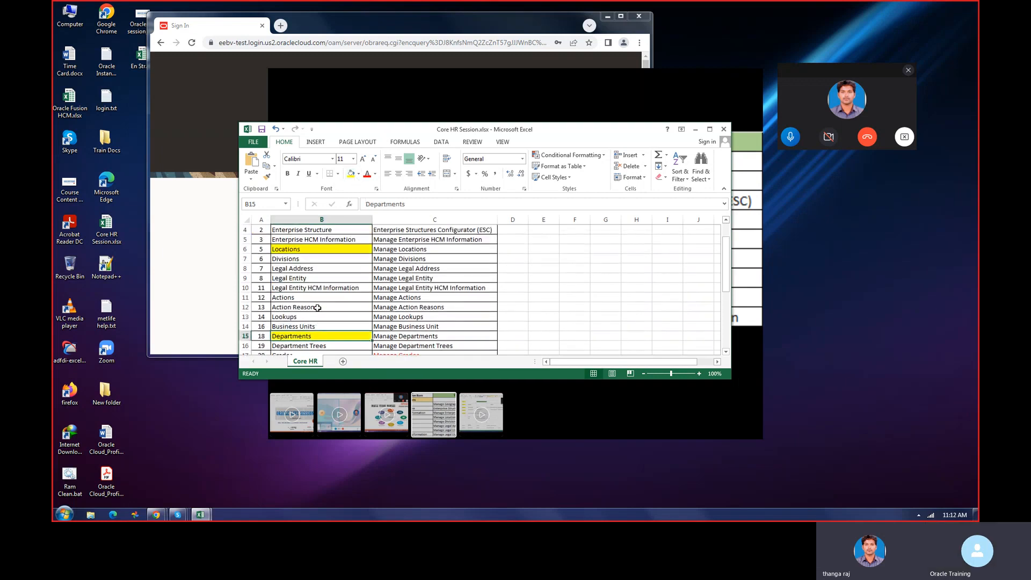
Fill the Jobs and Grades cells in the Configuration Item column with yellow
left_click(317, 278)
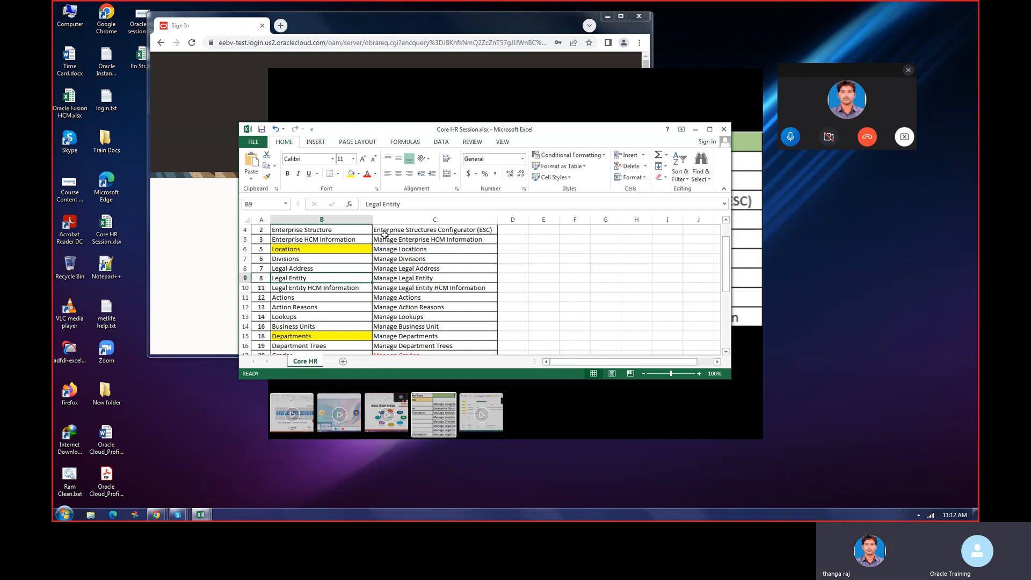
scroll(298, 304, "down", 3)
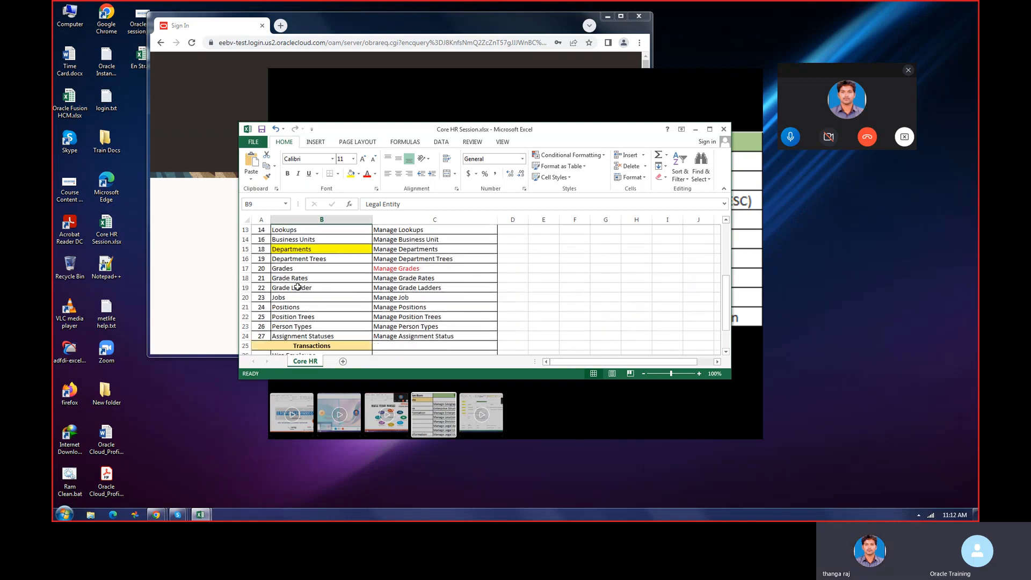
left_click(300, 269)
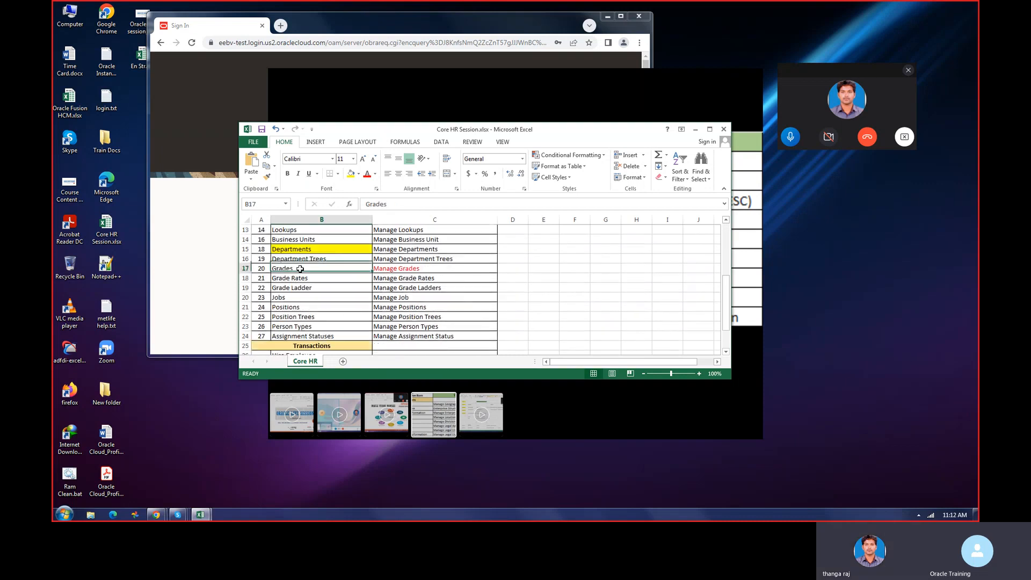
left_click(297, 298)
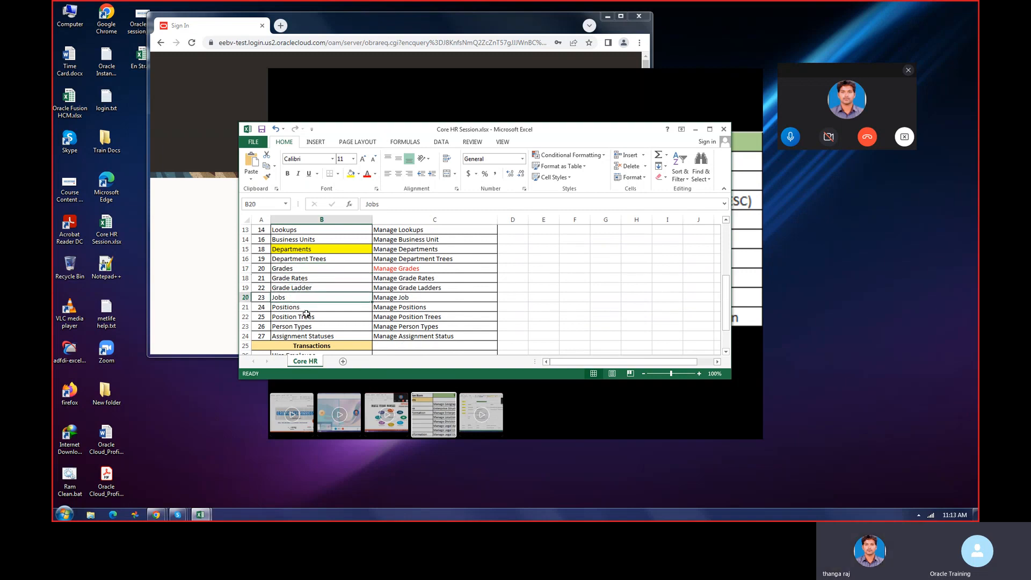
left_click(351, 173)
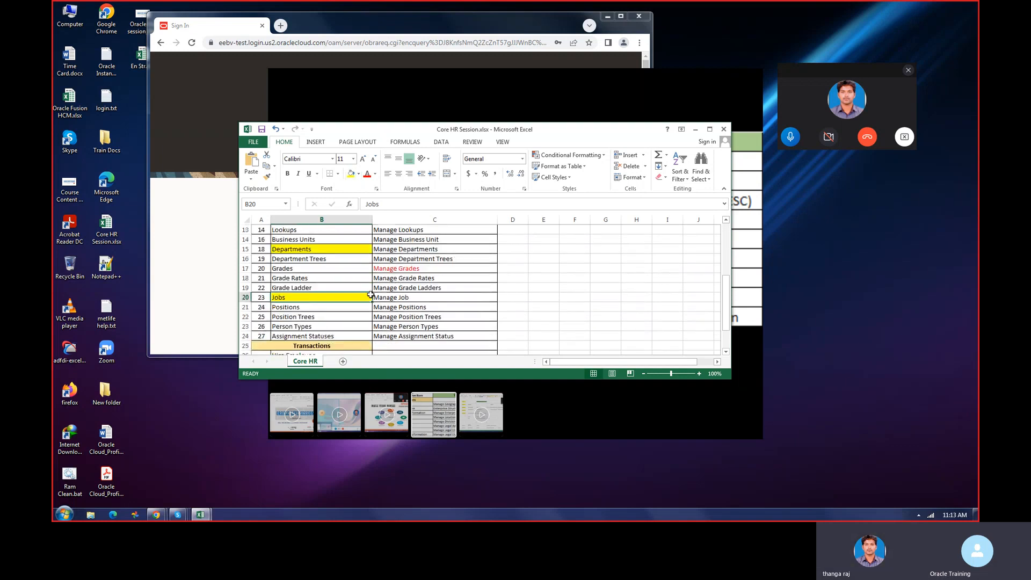
scroll(376, 292, "up", 3)
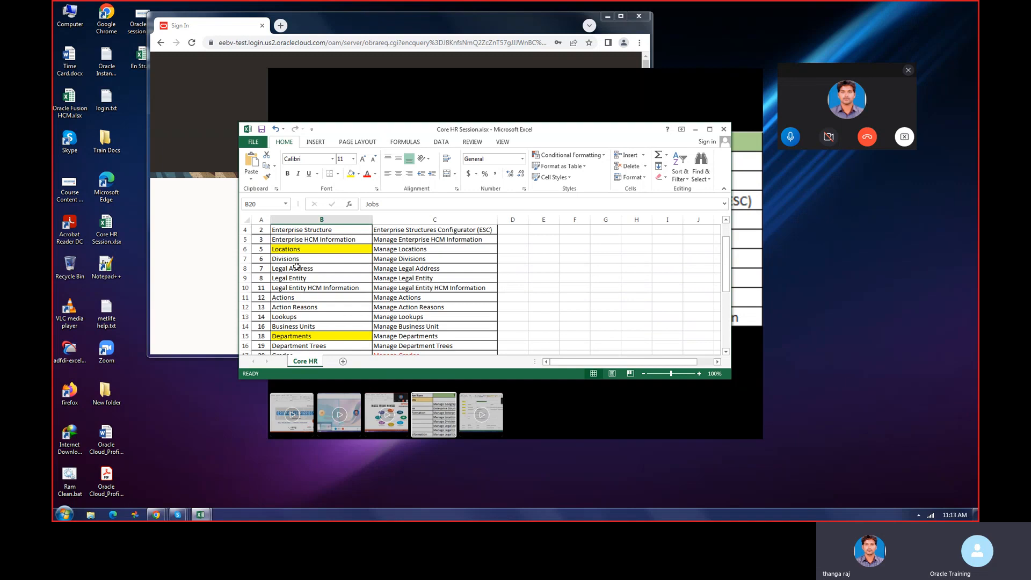
scroll(305, 324, "down", 2)
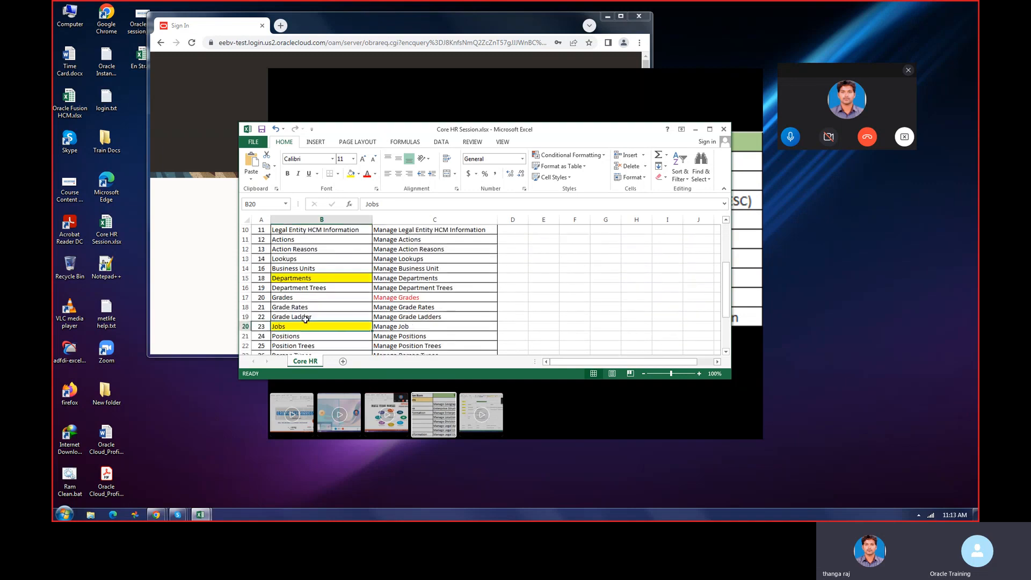
left_click(305, 297)
left_click(351, 173)
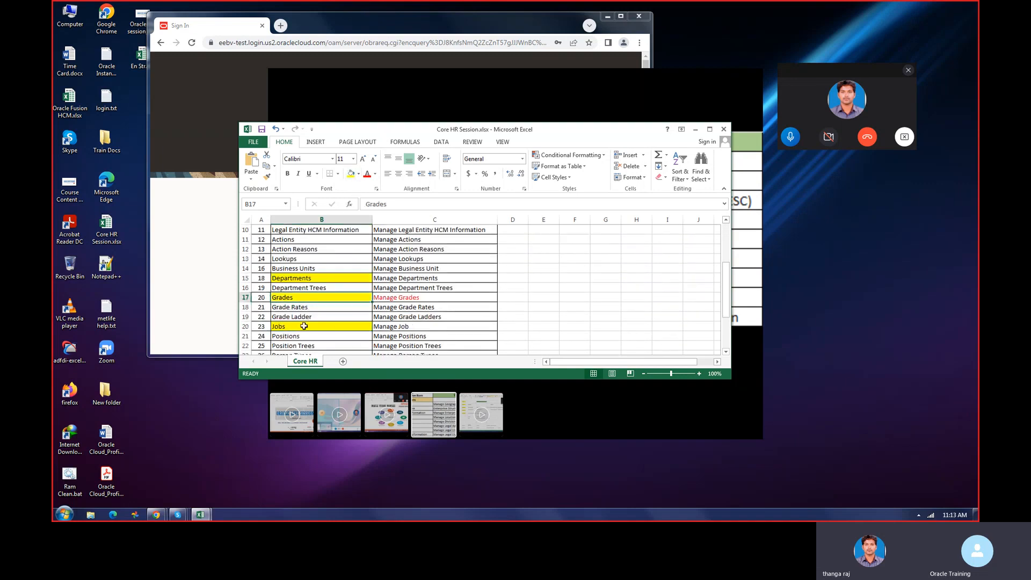
Point out the Departments, Locations and Jobs items by selecting their cells, ending on Geographies at the start of the list
left_click(303, 278)
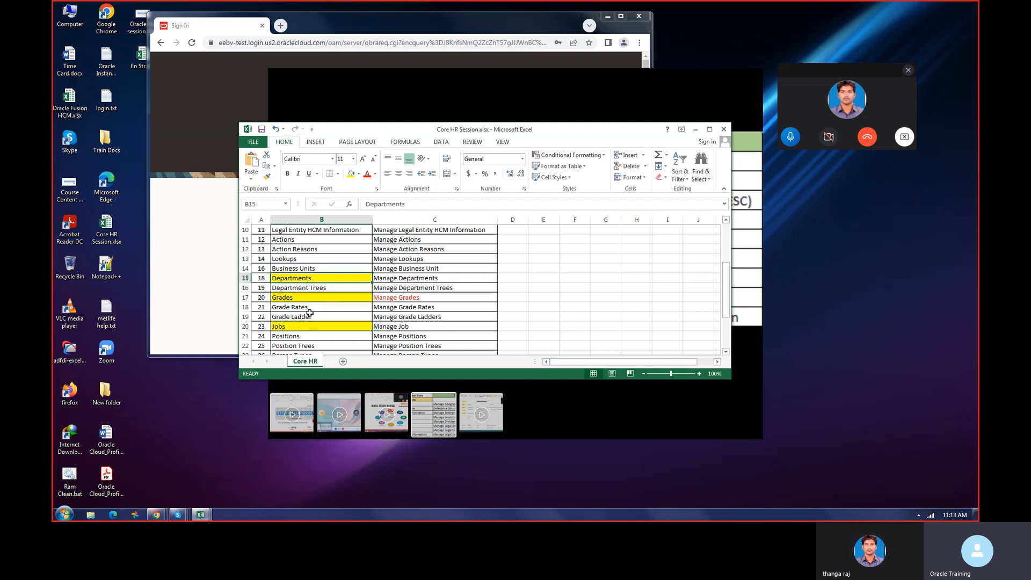
scroll(310, 313, "up", 2)
left_click(298, 251)
scroll(304, 349, "down", 2)
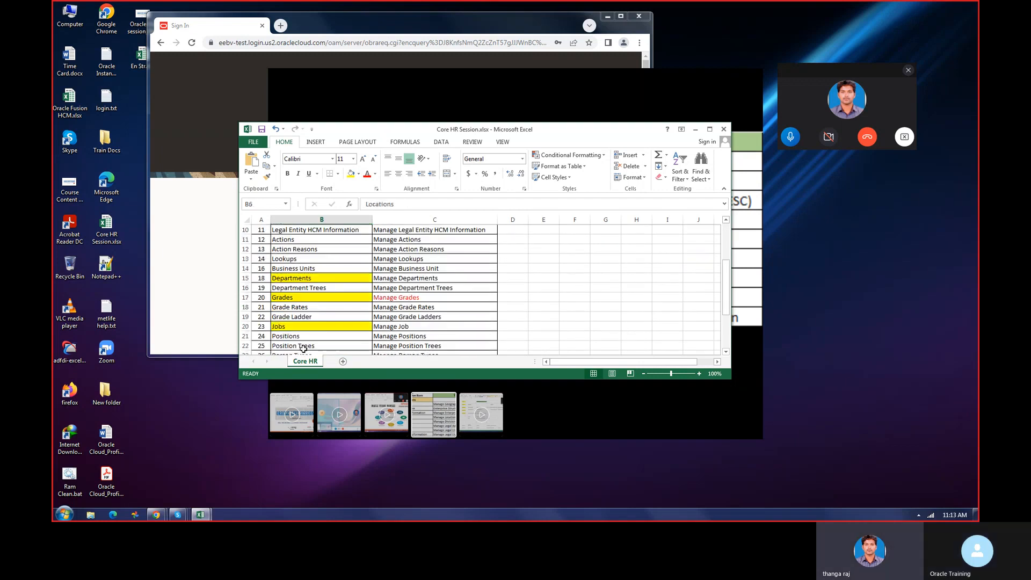
left_click(305, 325)
left_click(307, 280)
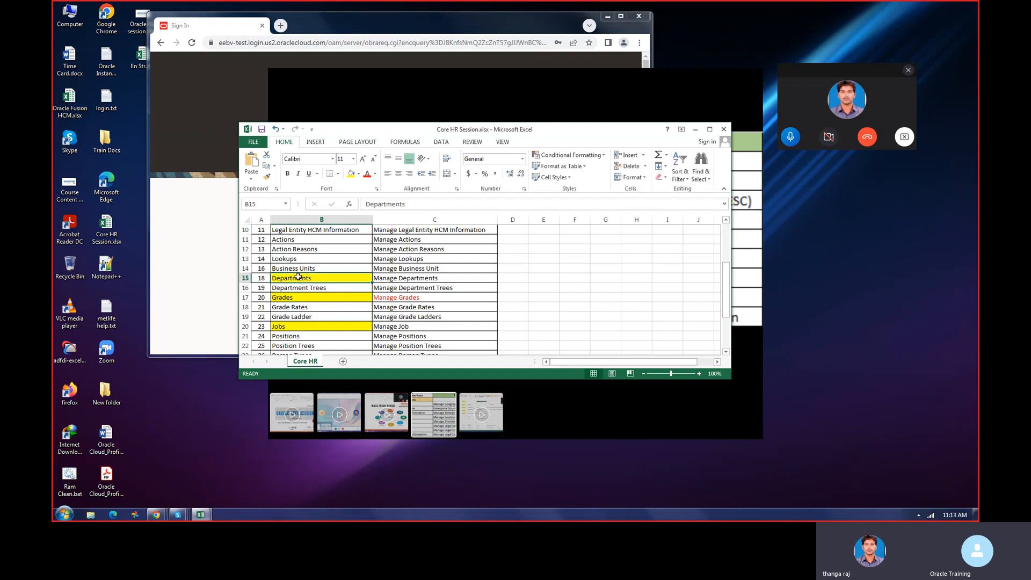
scroll(384, 289, "up", 3)
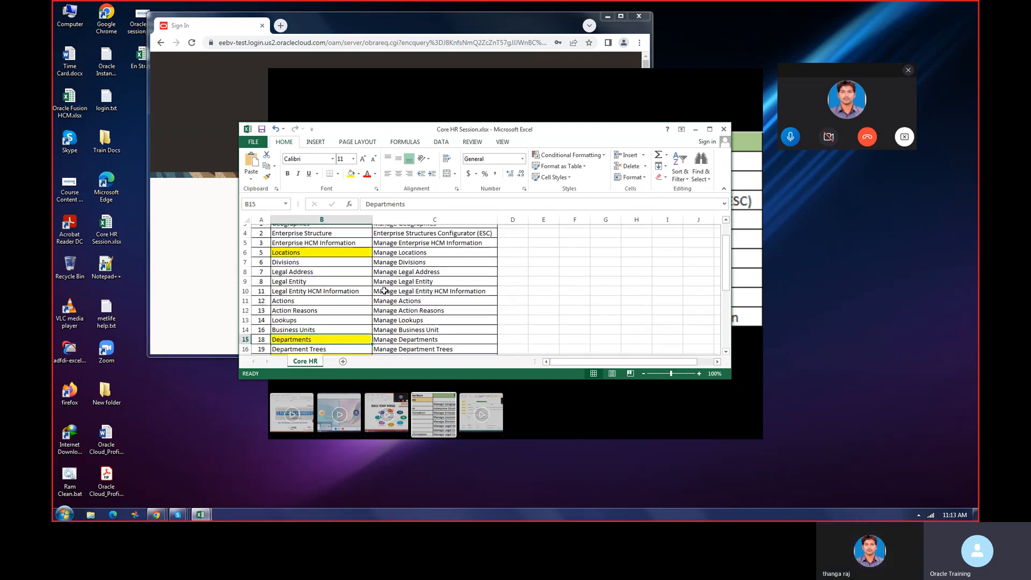
left_click(314, 250)
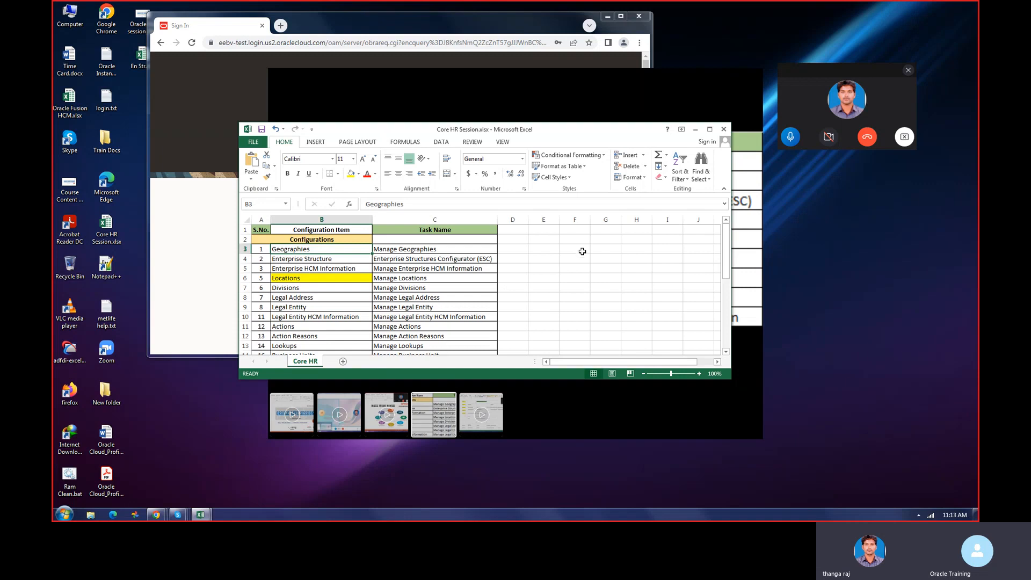
Enter India in G3 and its level, Country, in H3 beside the configuration list
left_click(604, 246)
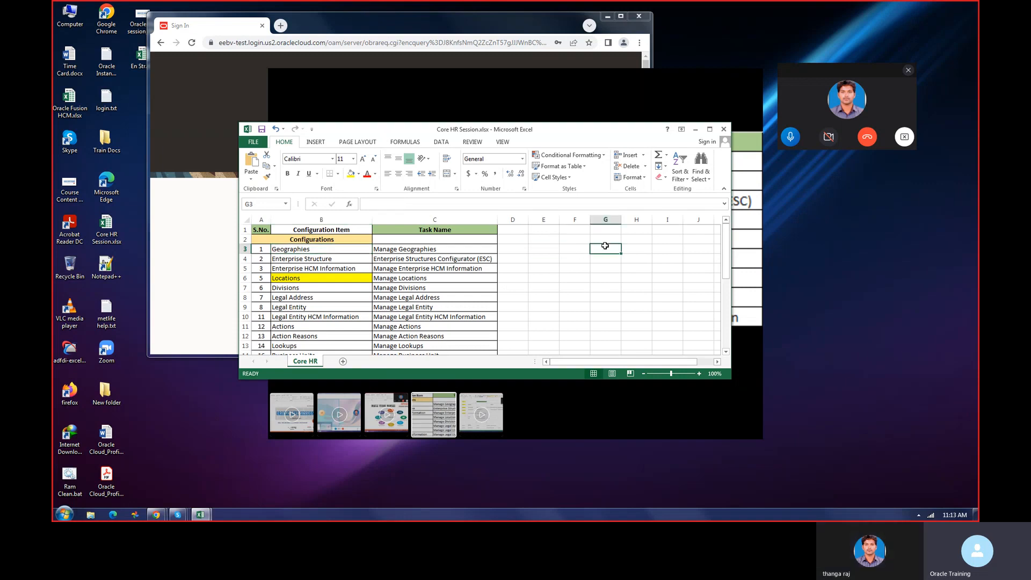
type("India")
key("Return")
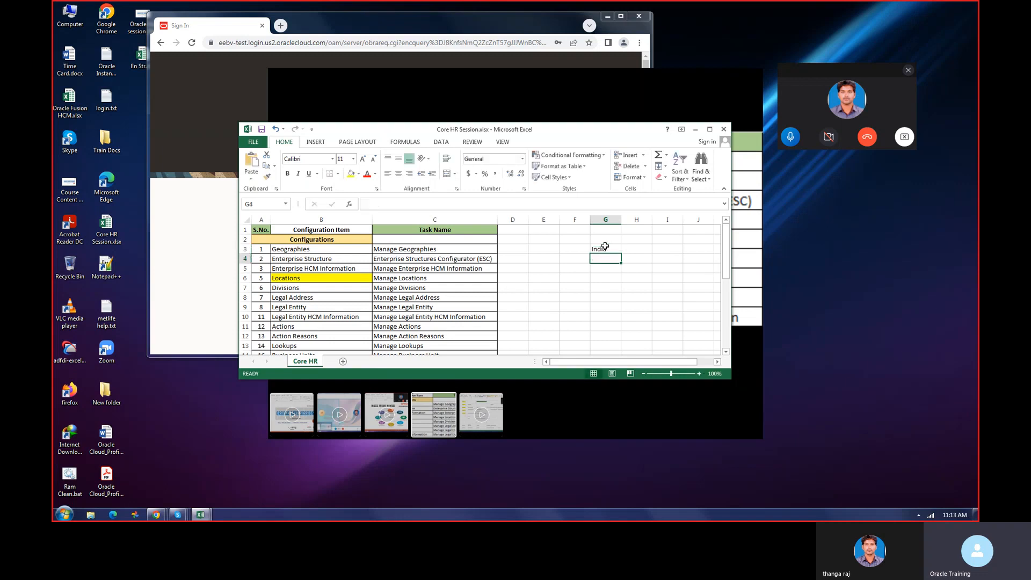
key("Up")
key("Right")
type("Country")
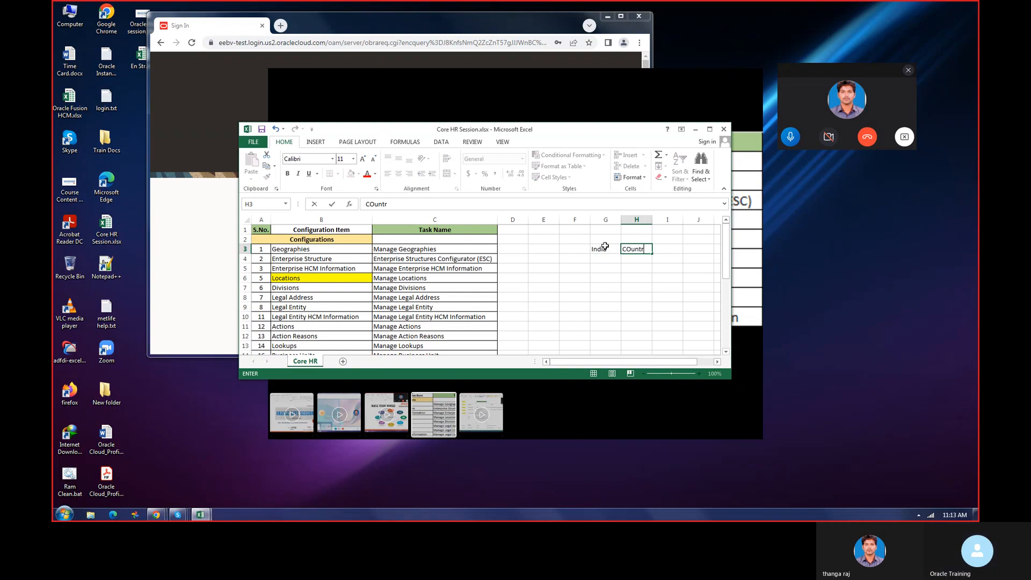
key("Return")
Add the second geography row with Tamilnadu in G4 and State in H4
key("Left")
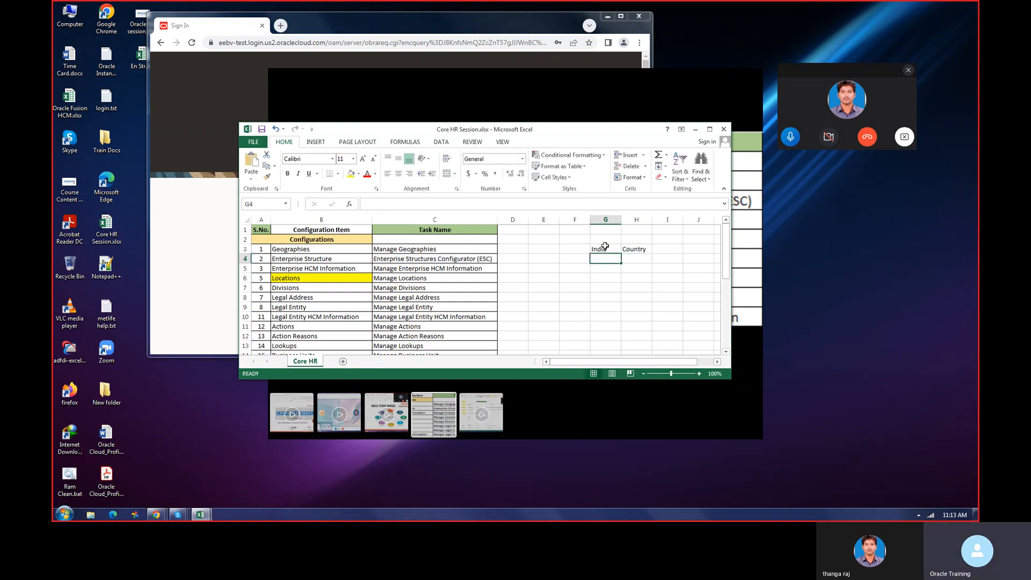
type("Tamilnady")
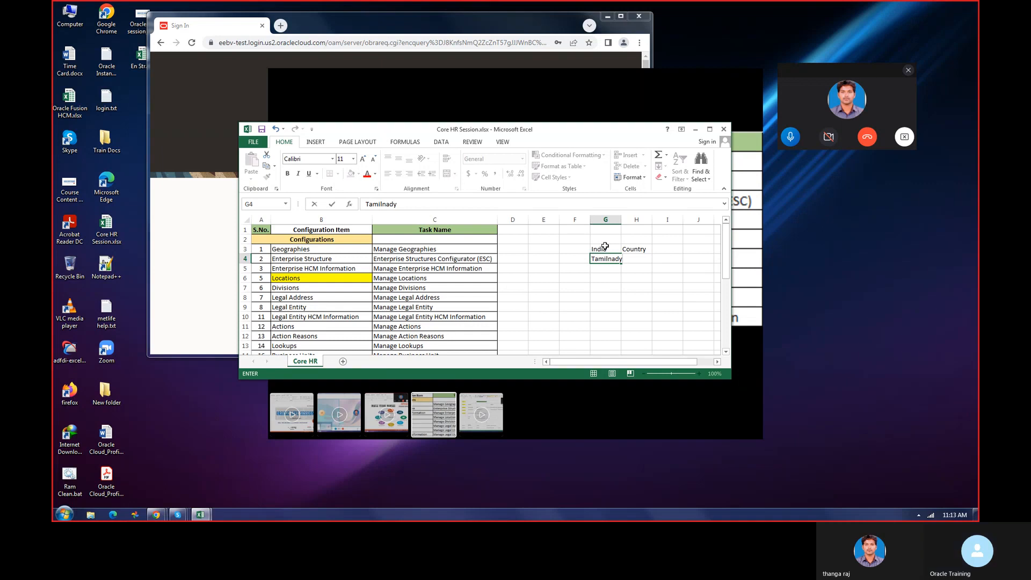
key("BackSpace")
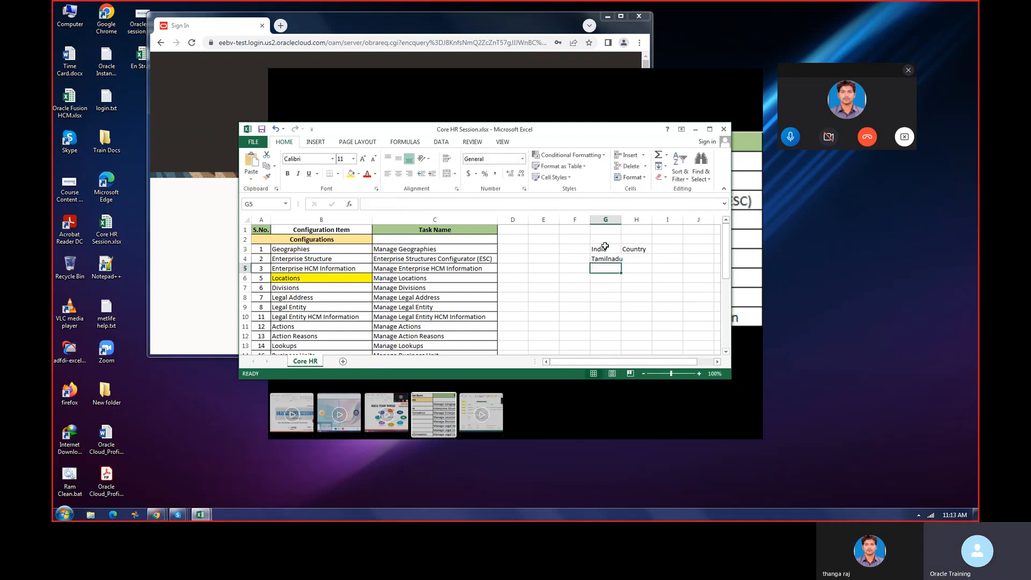
key("Tab")
type("State")
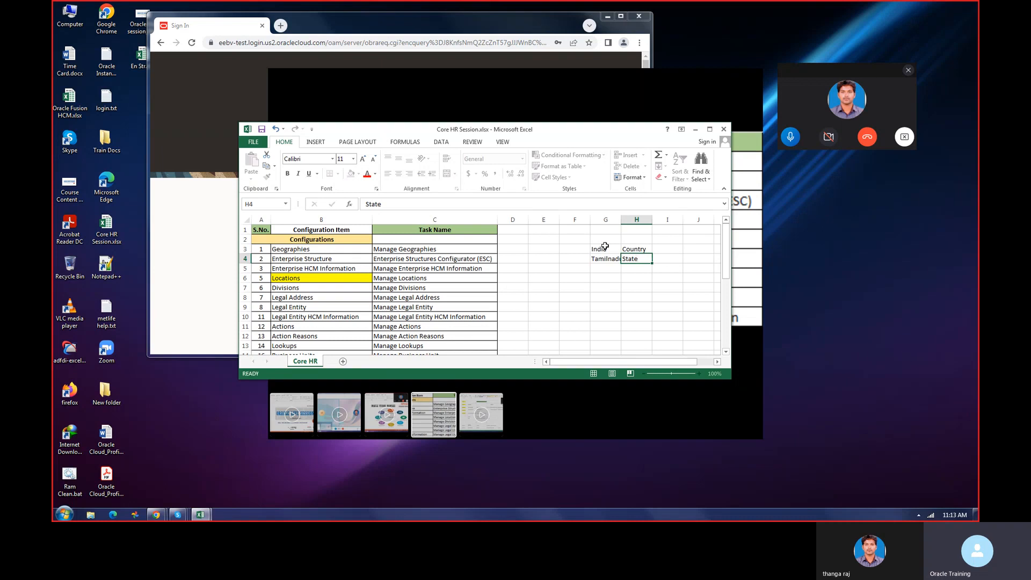
key("Return")
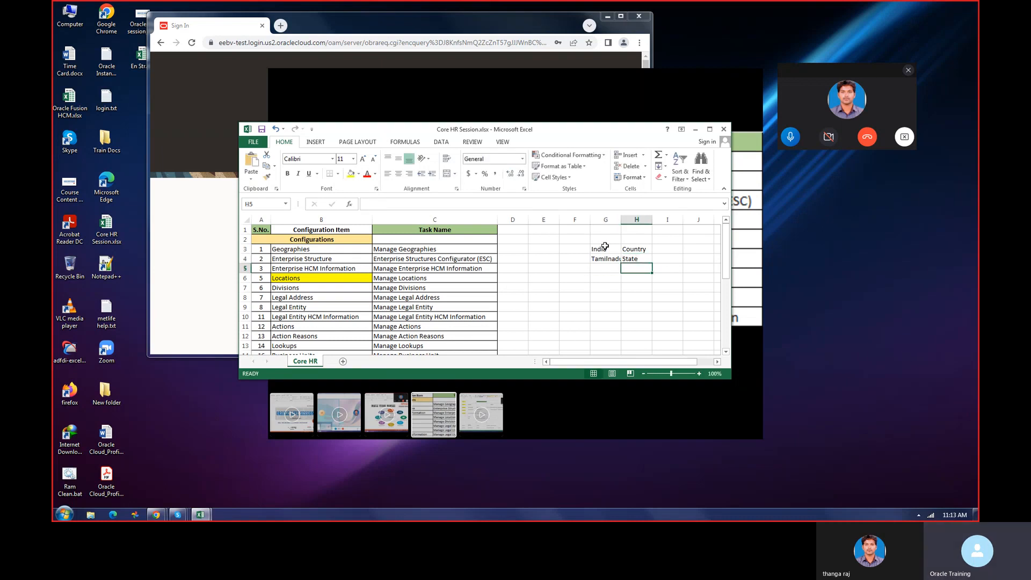
Add the third geography row with Chennai in G5 and District in H5
type("Chennai")
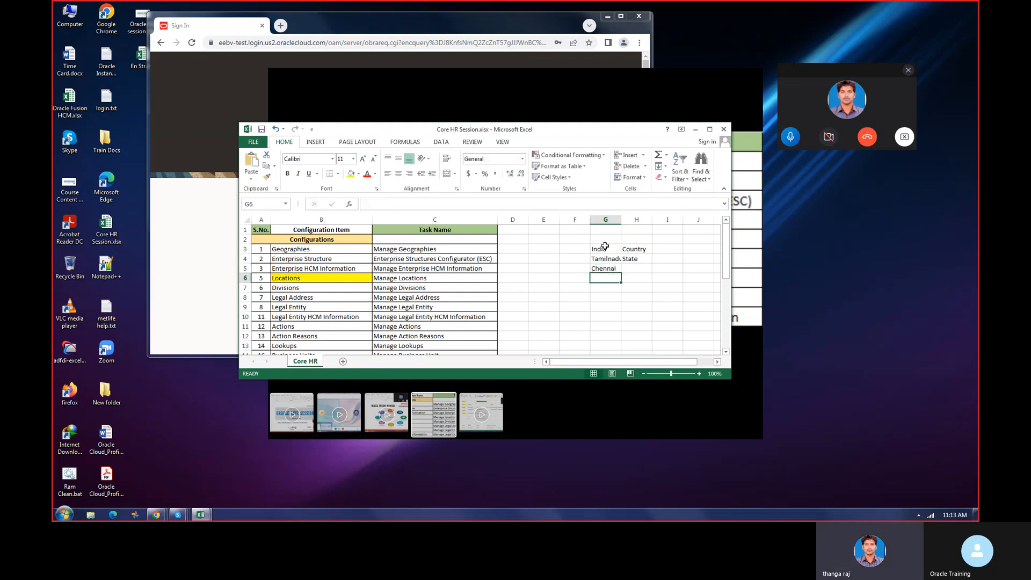
key("Tab")
type("D")
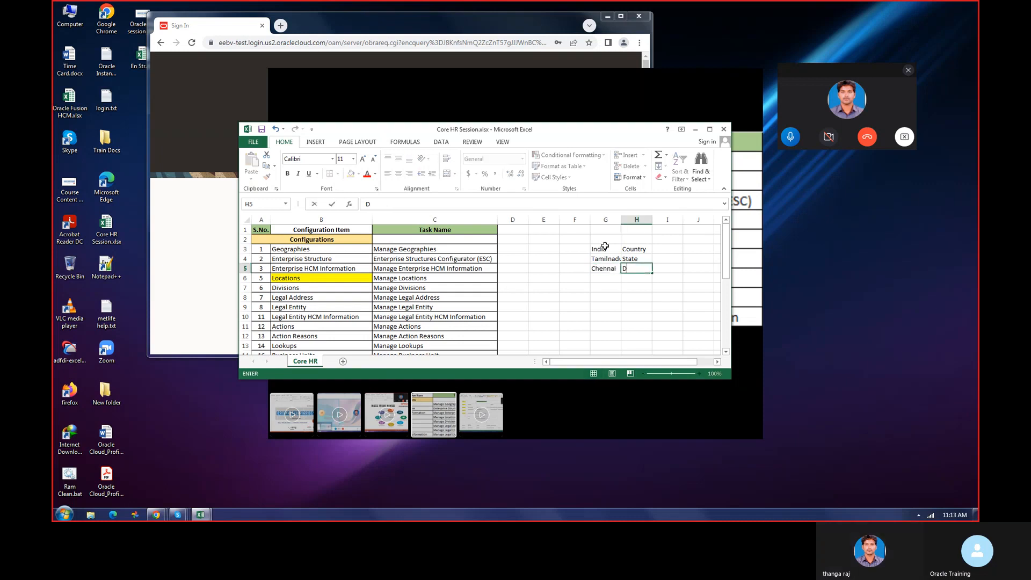
type("istrci")
key("Return")
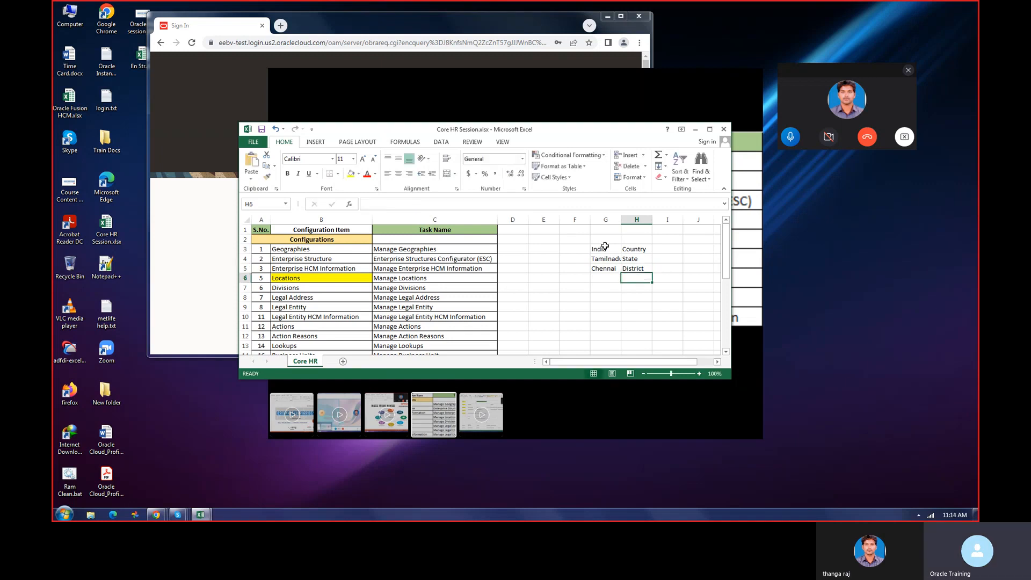
Add the fourth geography row with City / Village in H6 and Perungudi in G6, and return to the Tamilnadu cell
key("Left")
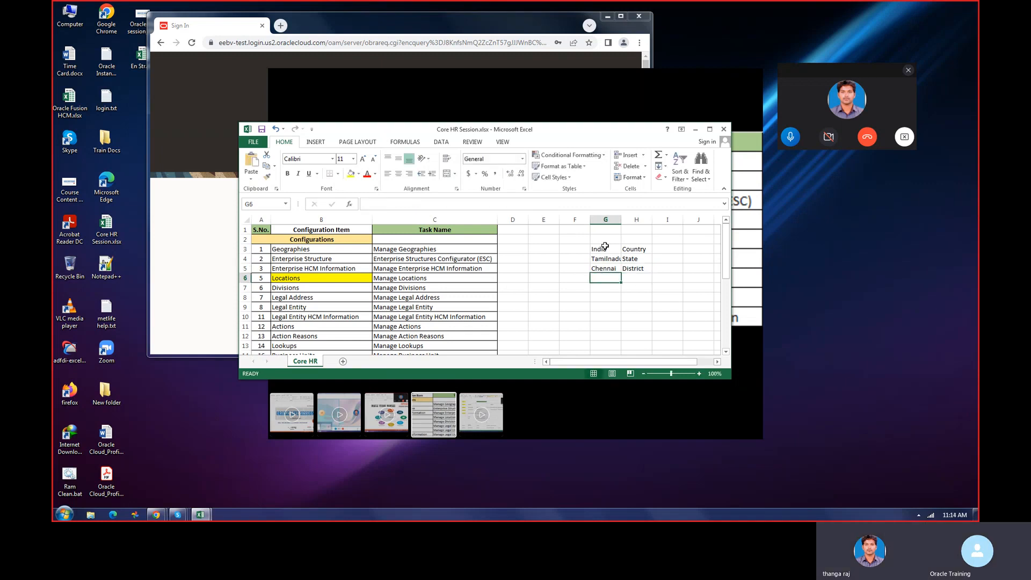
key("Right")
type("Vi")
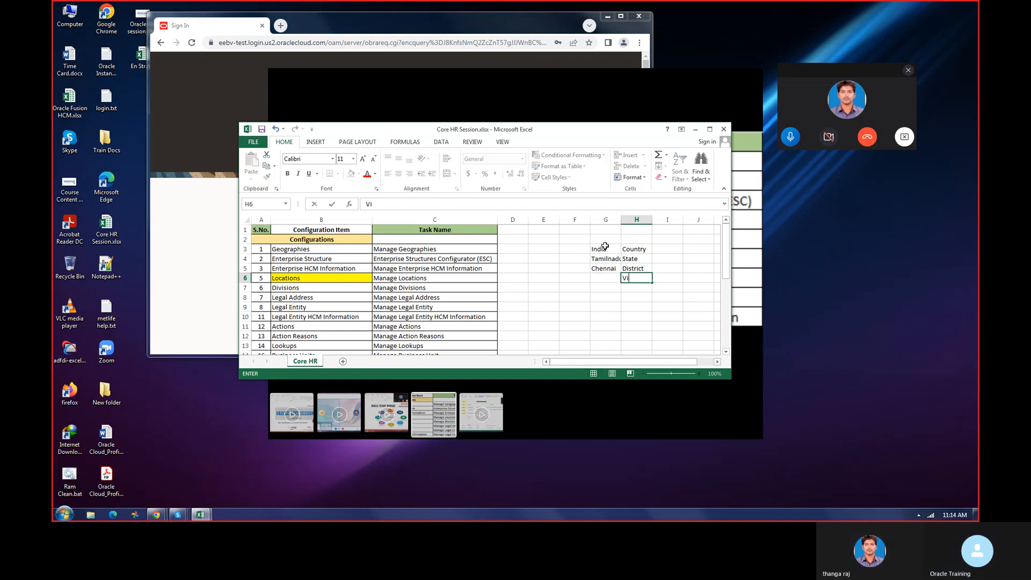
type("City / Vi")
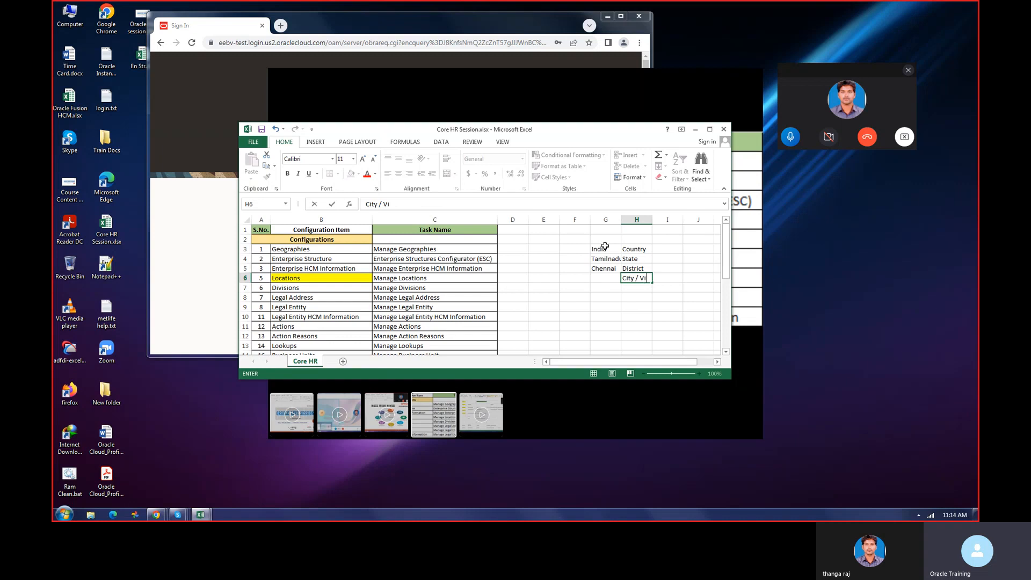
type("llage")
key("Return")
key("Up")
key("Left")
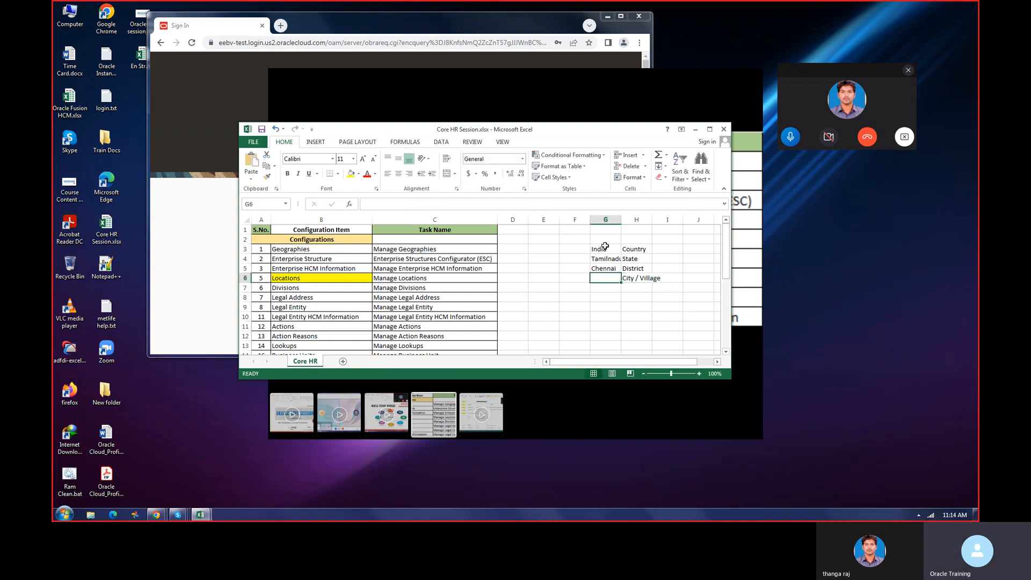
type("Perungudi")
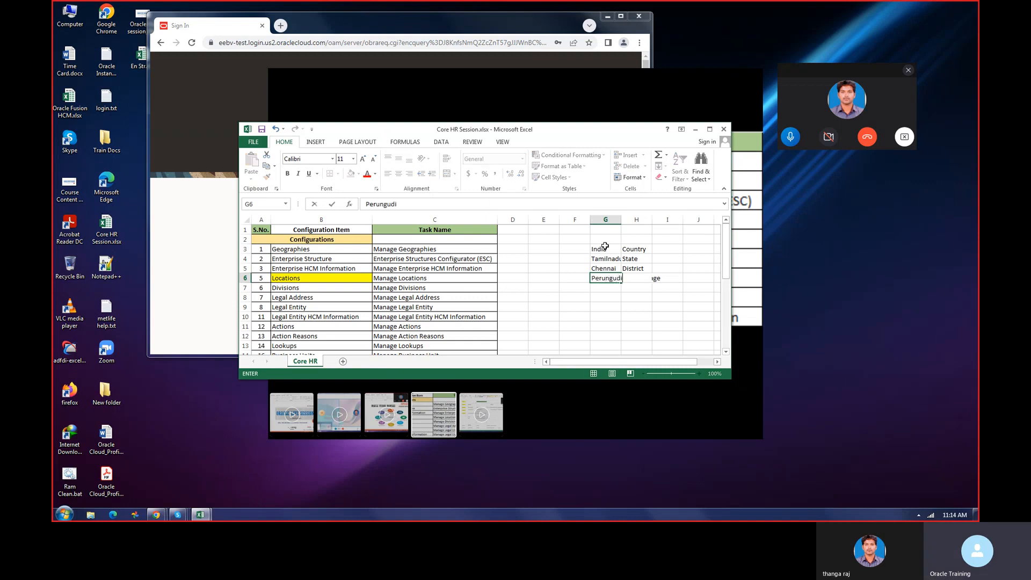
key("Return")
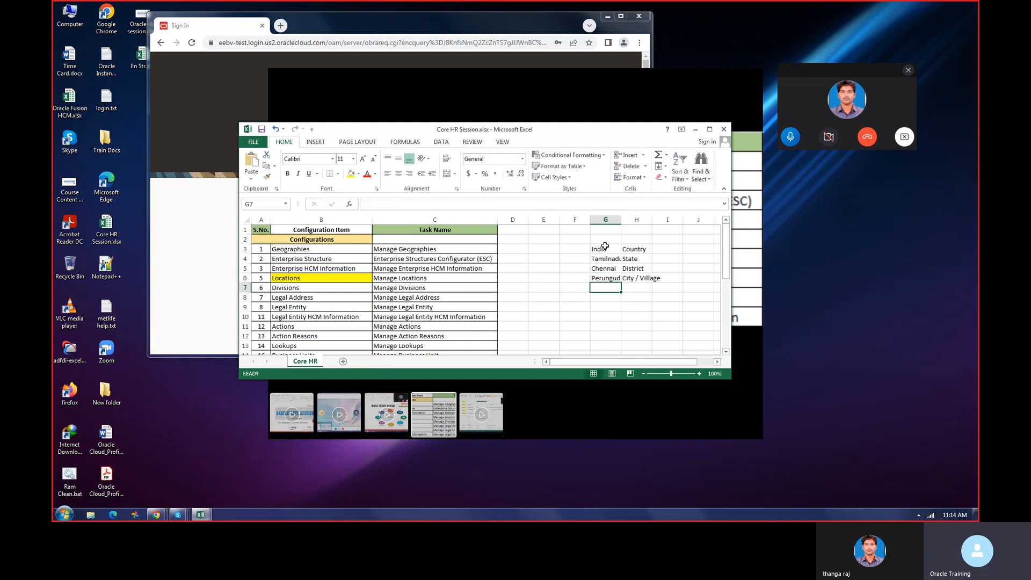
key("Up")
key("Up")
key("Up")
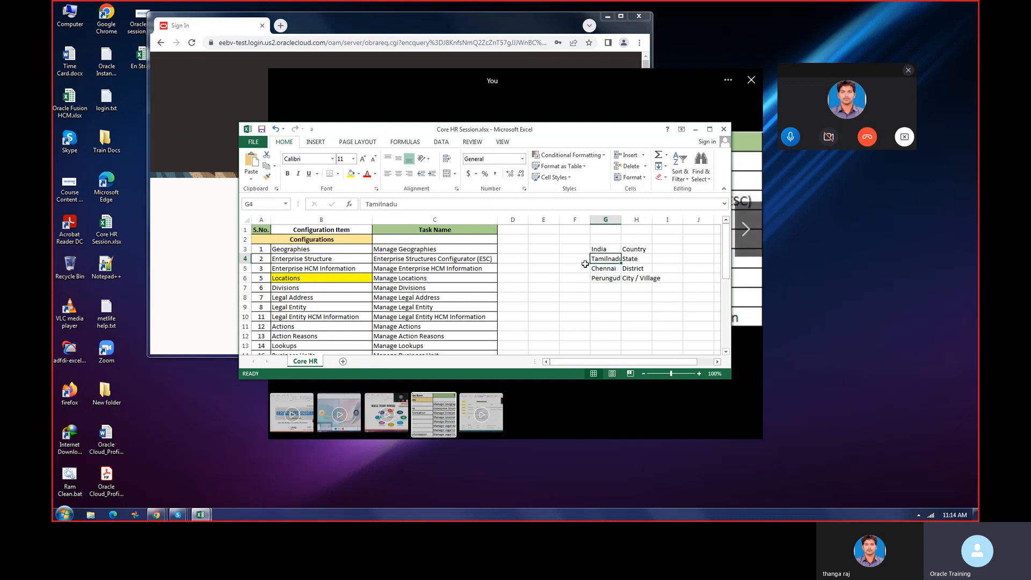
Point out each level of the geography example from India through Tamilnadu and Chennai, and select the whole example block
left_click(597, 250)
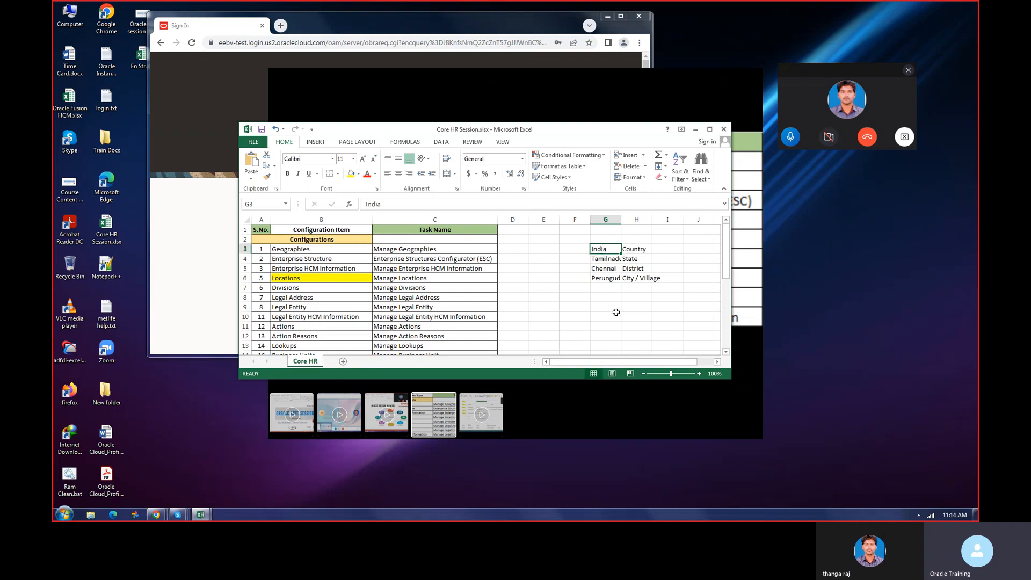
left_click(603, 258)
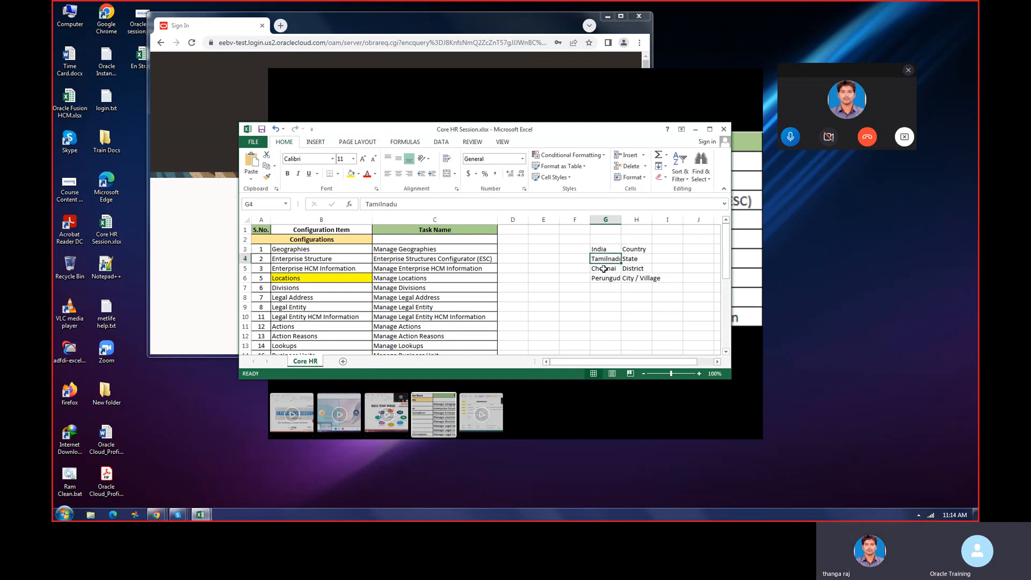
left_click(604, 269)
left_click_drag(605, 270, 628, 283)
left_click(612, 249)
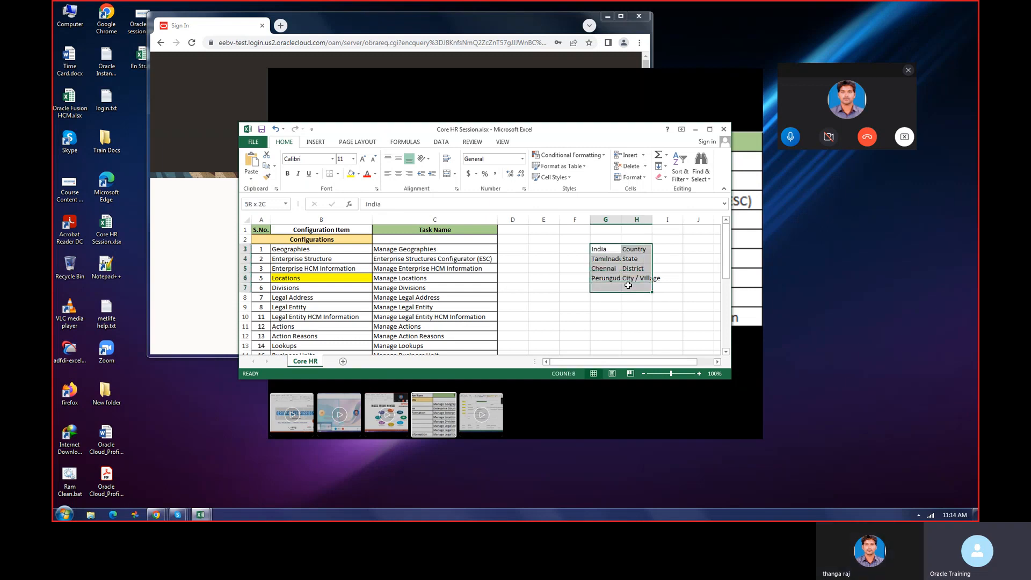
Select the full text of the Manage Geographies task name in cell C3
left_click(421, 248)
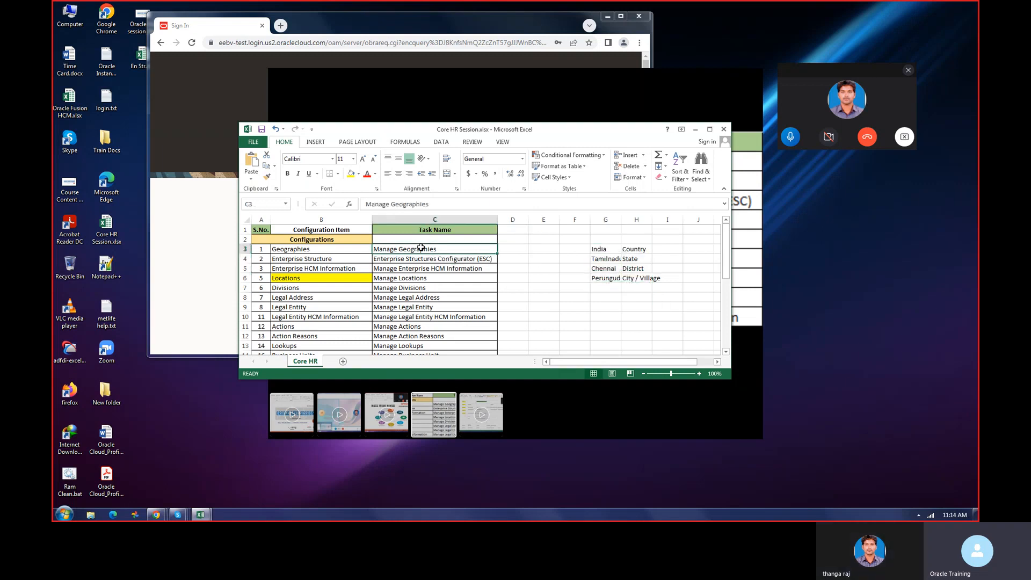
triple_click(432, 204)
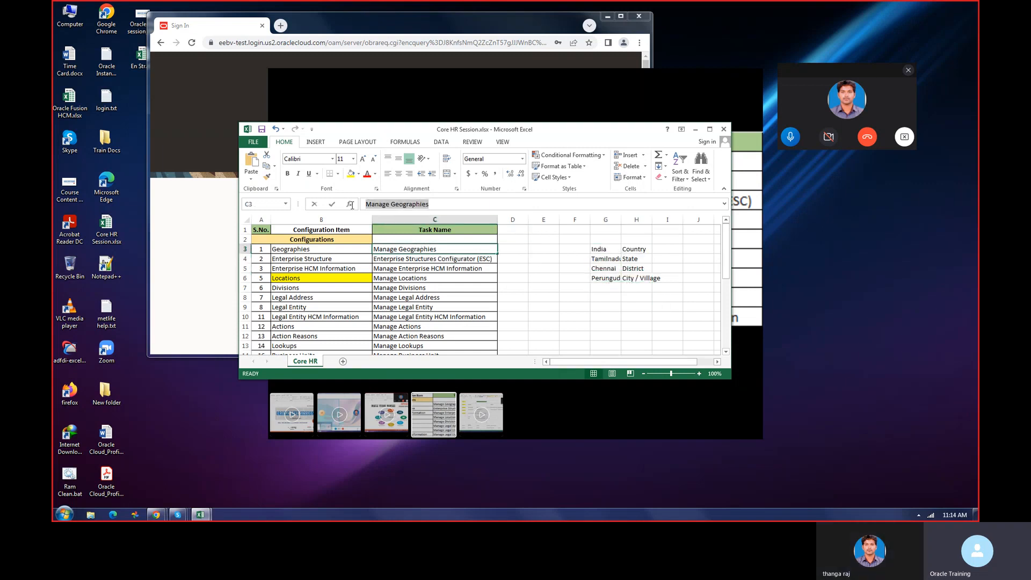
right_click(413, 206)
key("Escape")
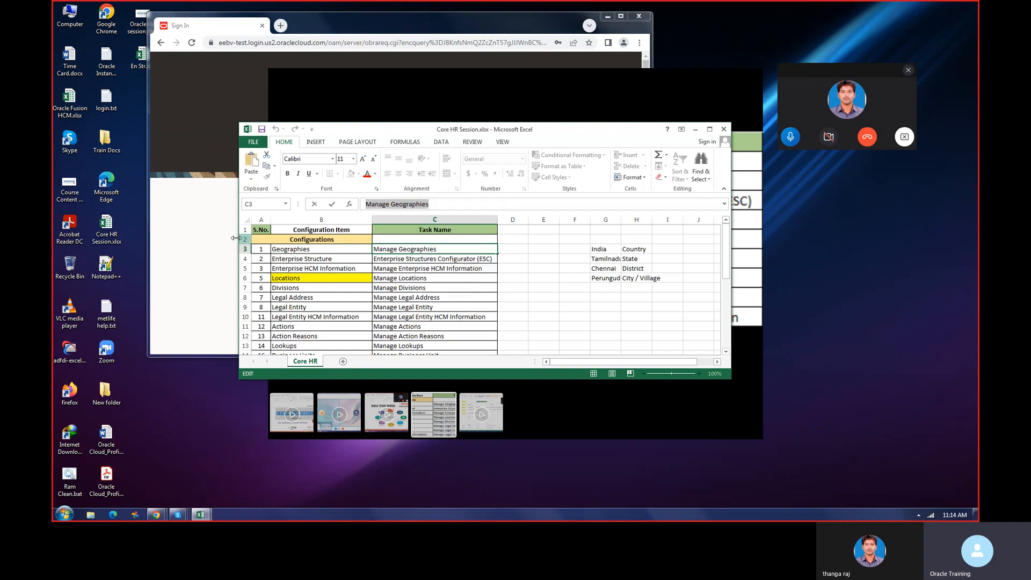
Switch to the Skype call, close the shared image preview and find the message with the Oracle instance link and login details
left_click(224, 240)
left_click(373, 219)
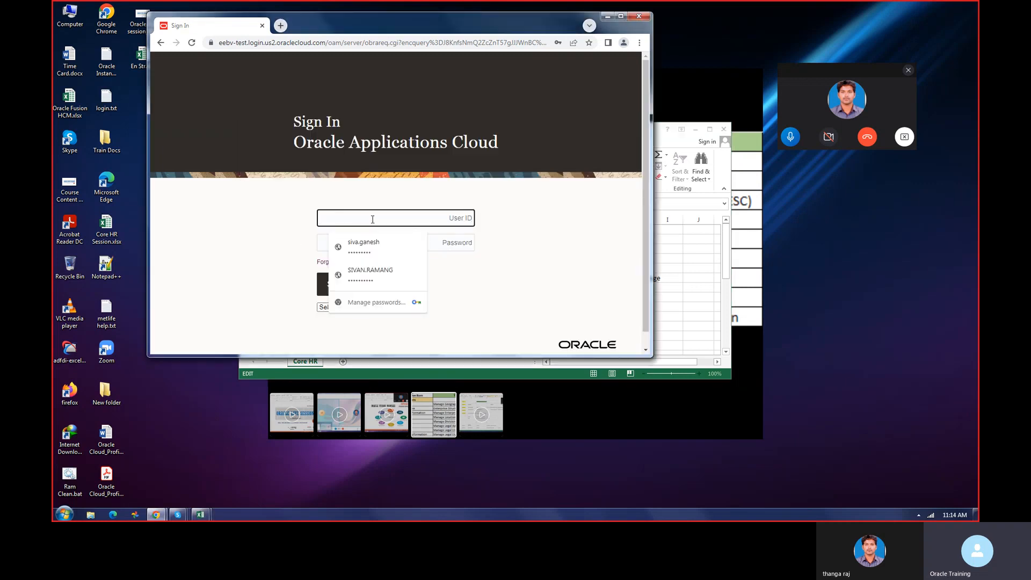
left_click(236, 282)
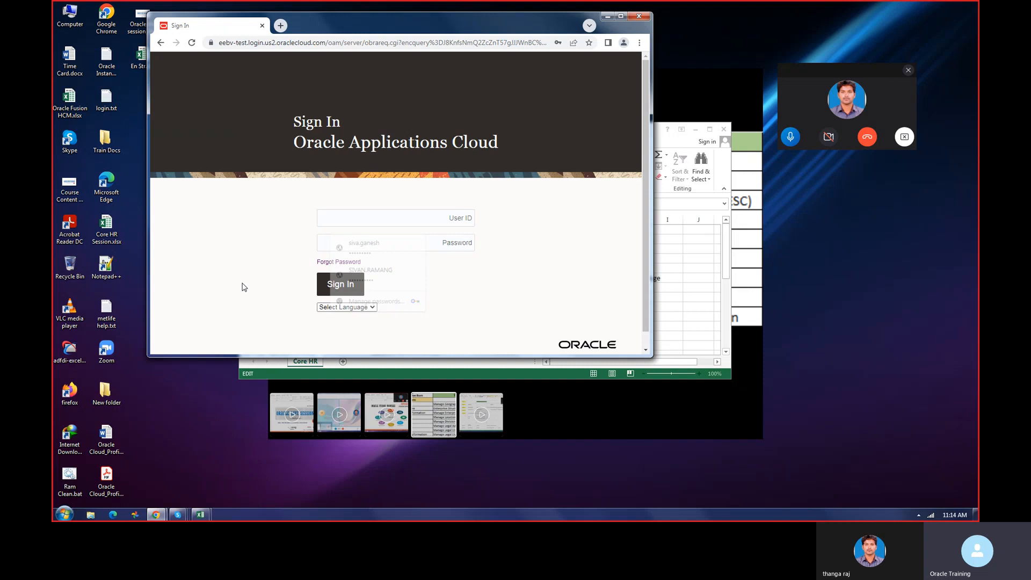
left_click(673, 85)
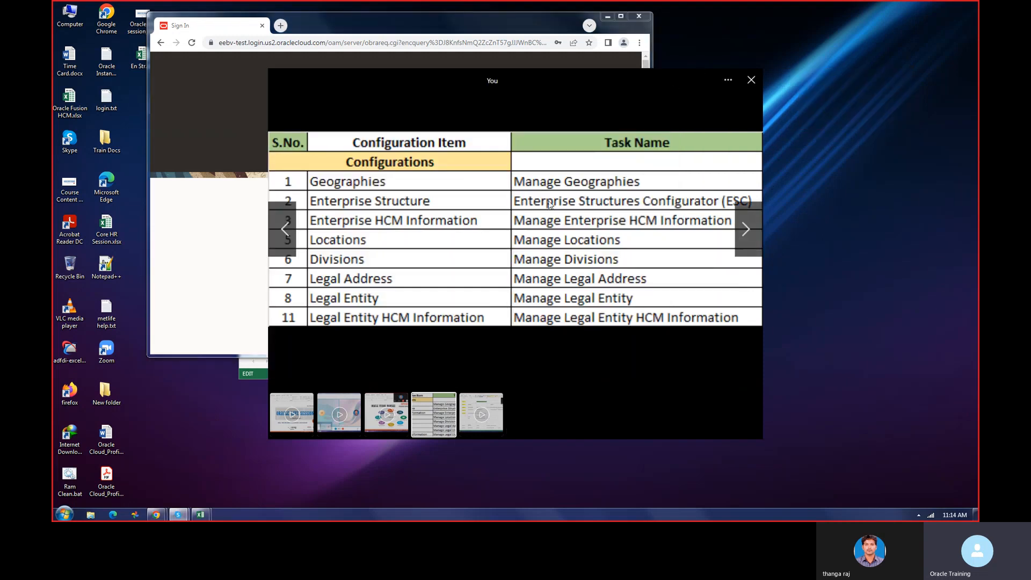
left_click(750, 82)
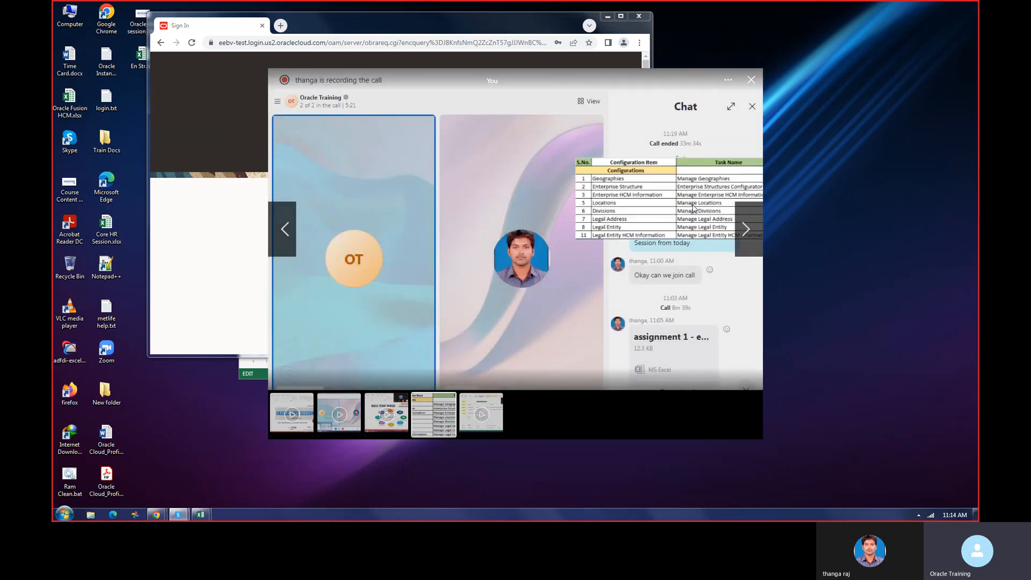
scroll(693, 300, "down", 3)
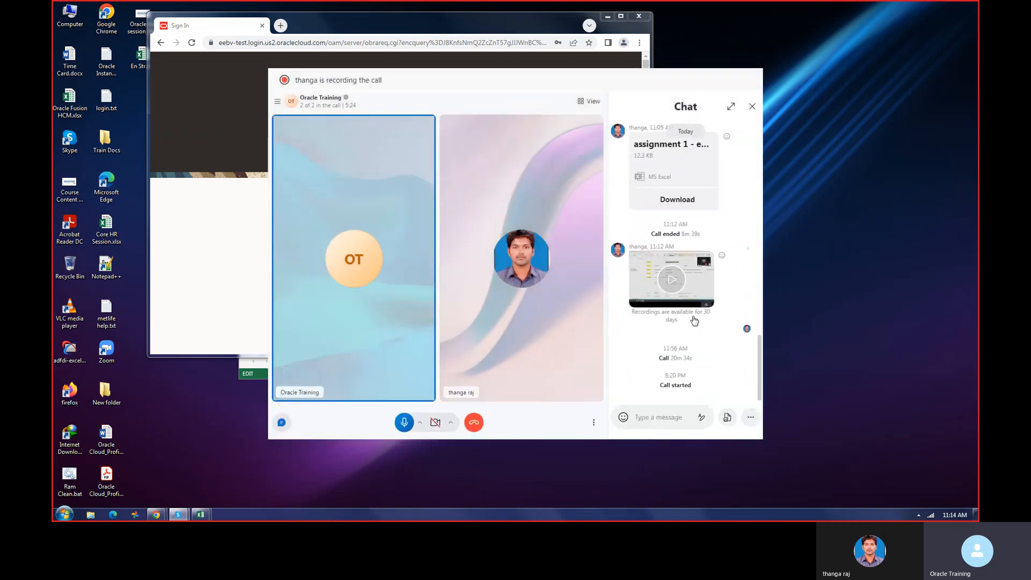
scroll(694, 321, "up", 10)
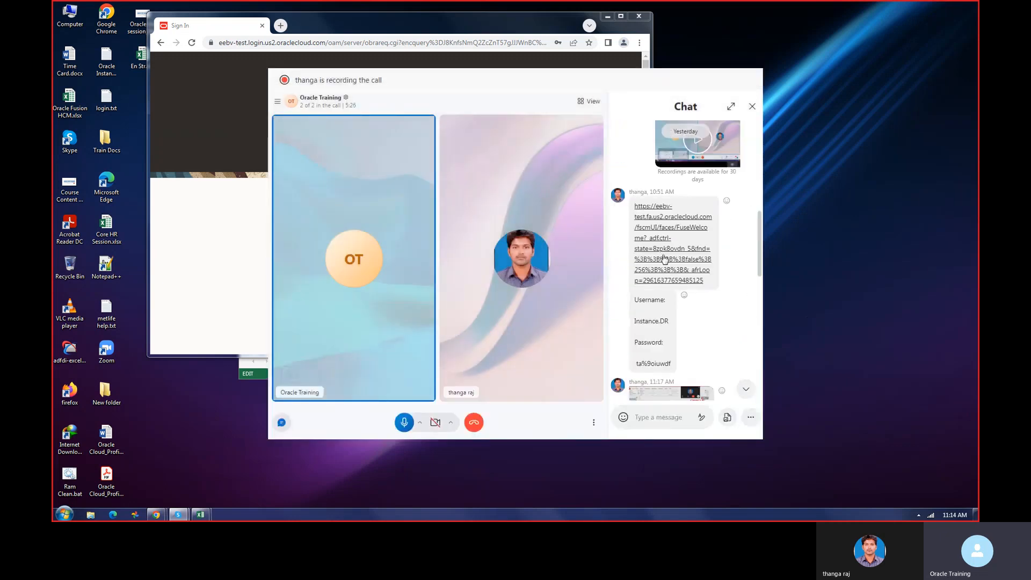
Copy the Oracle instance link from the chat message and load it in the Chrome sign-in window
right_click(665, 252)
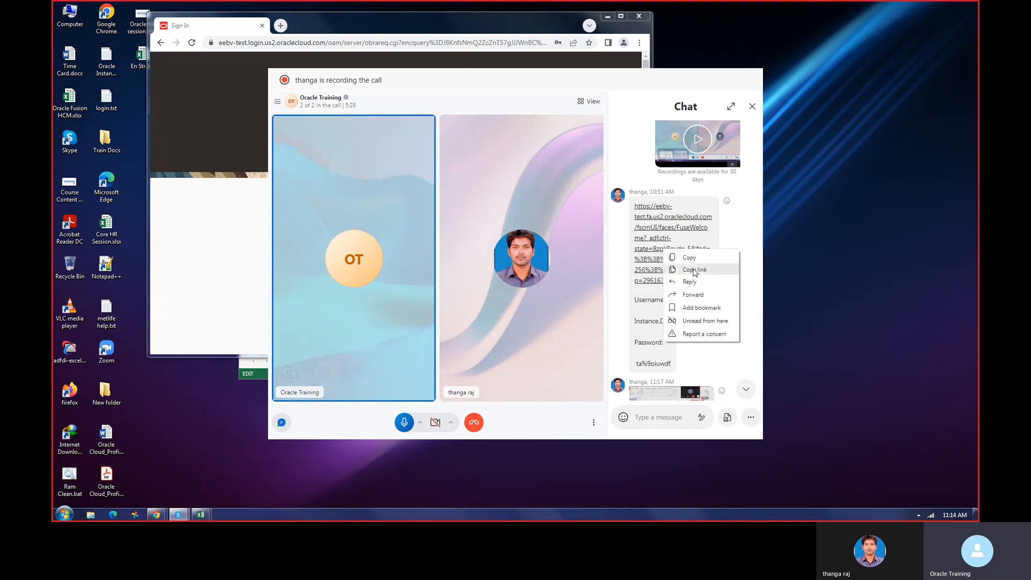
left_click(674, 270)
left_click(326, 45)
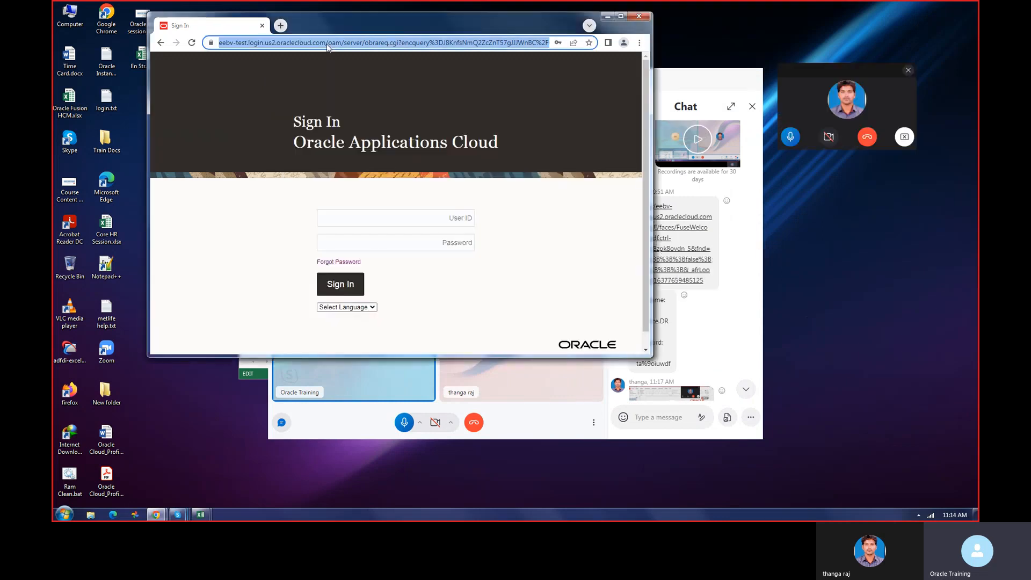
key("ctrl+v")
key("Return")
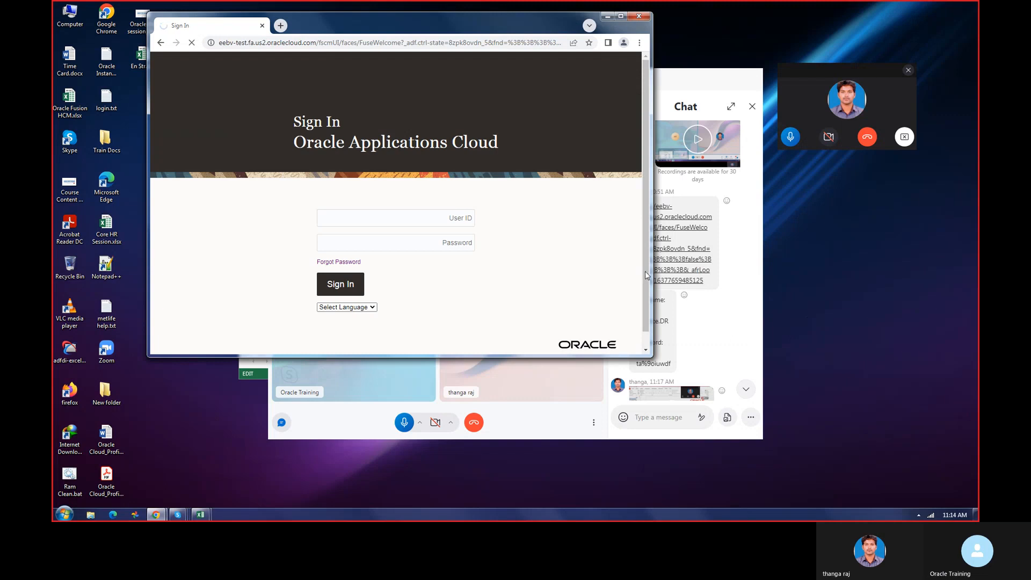
Copy the instance username from the Skype chat and replace the prefilled User ID on the Oracle sign-in page with it
left_click(649, 326)
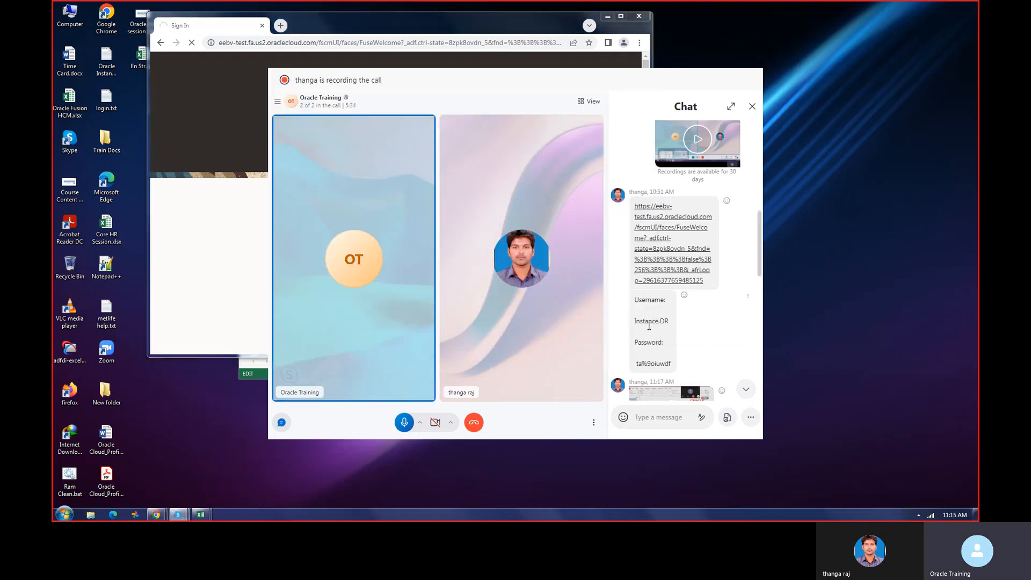
double_click(649, 325)
key("ctrl+c")
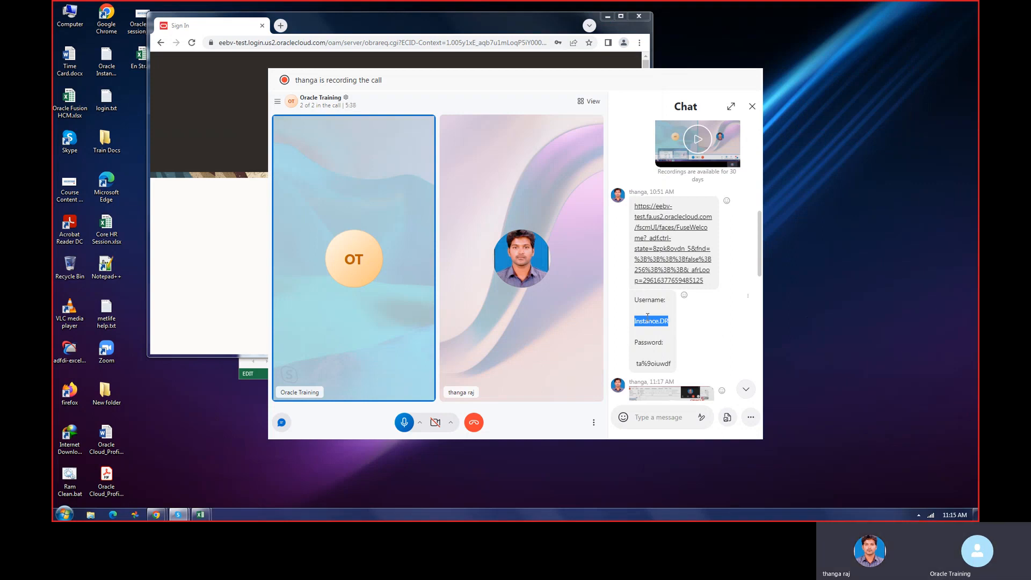
left_click(246, 226)
left_click_drag(392, 219, 306, 208)
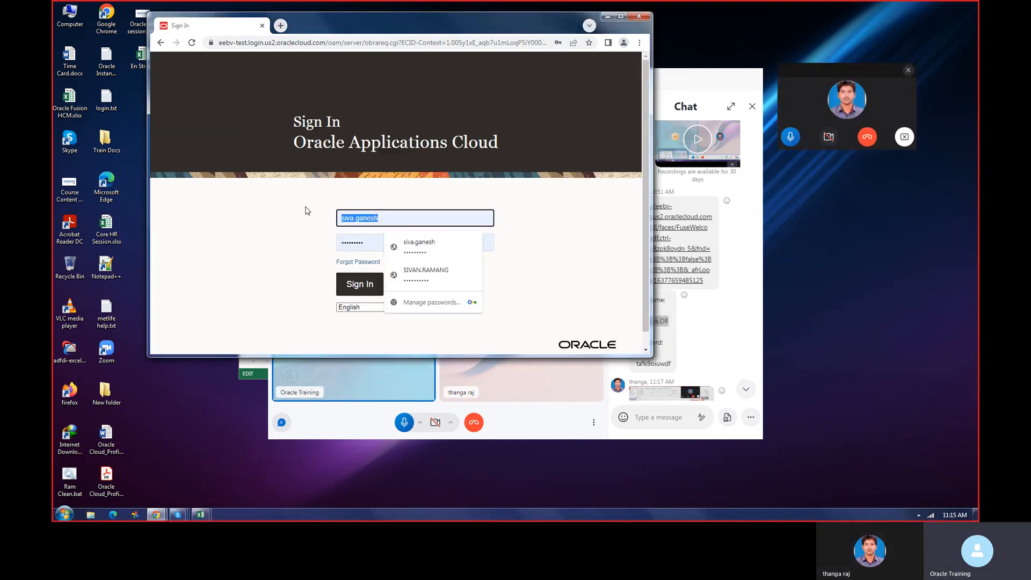
key("ctrl+v")
Copy the account password from the chat, paste it over the prefilled Password field and sign in to Oracle Applications Cloud
left_click(649, 368)
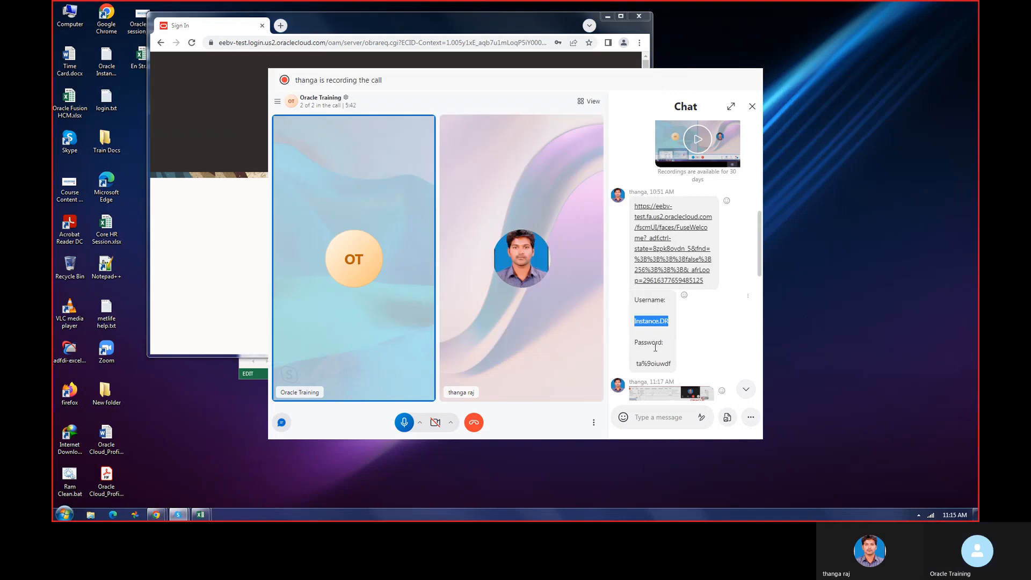
left_click_drag(638, 366, 670, 364)
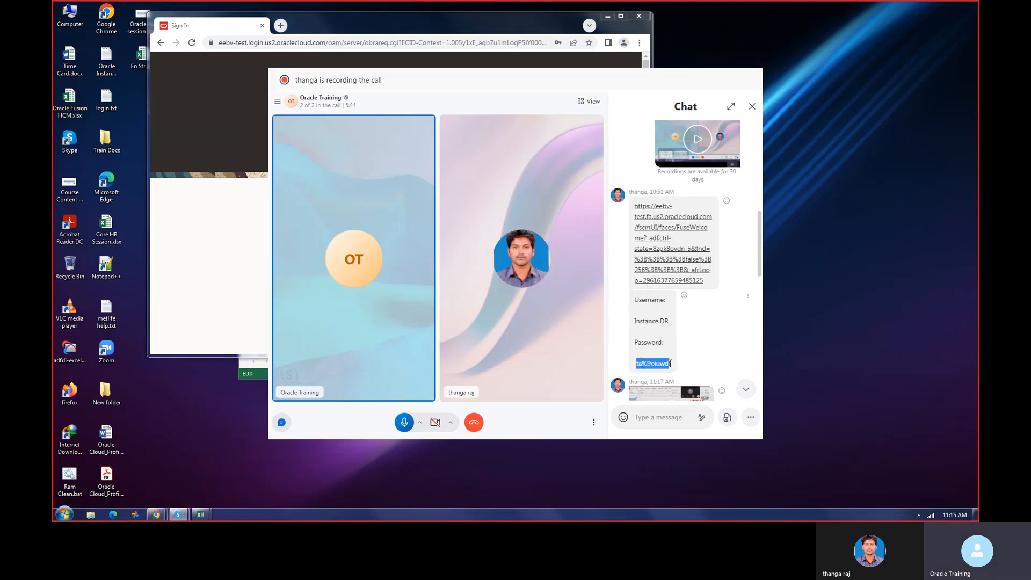
left_click(236, 283)
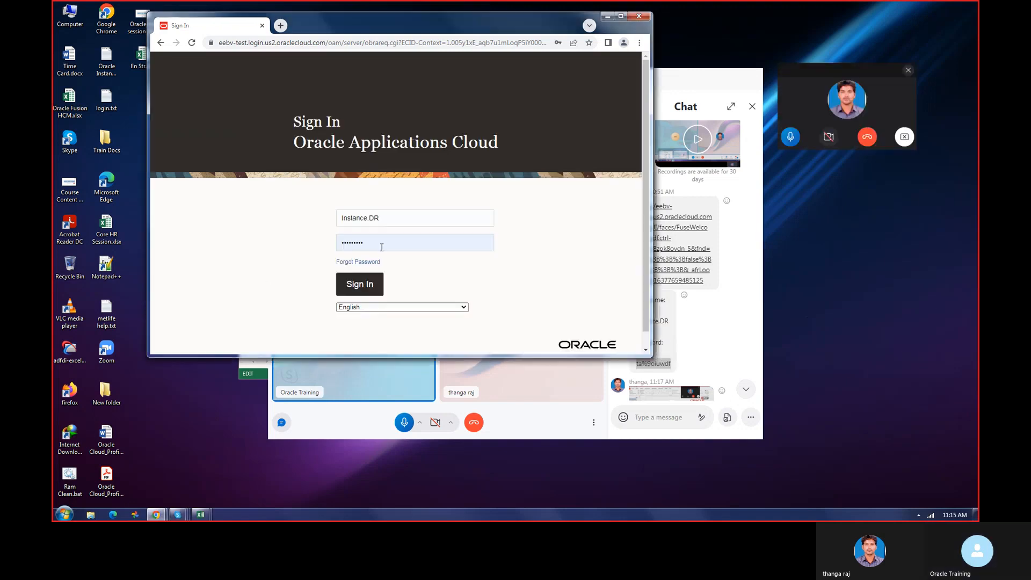
left_click_drag(381, 245, 301, 241)
key("ctrl+v")
left_click(355, 285)
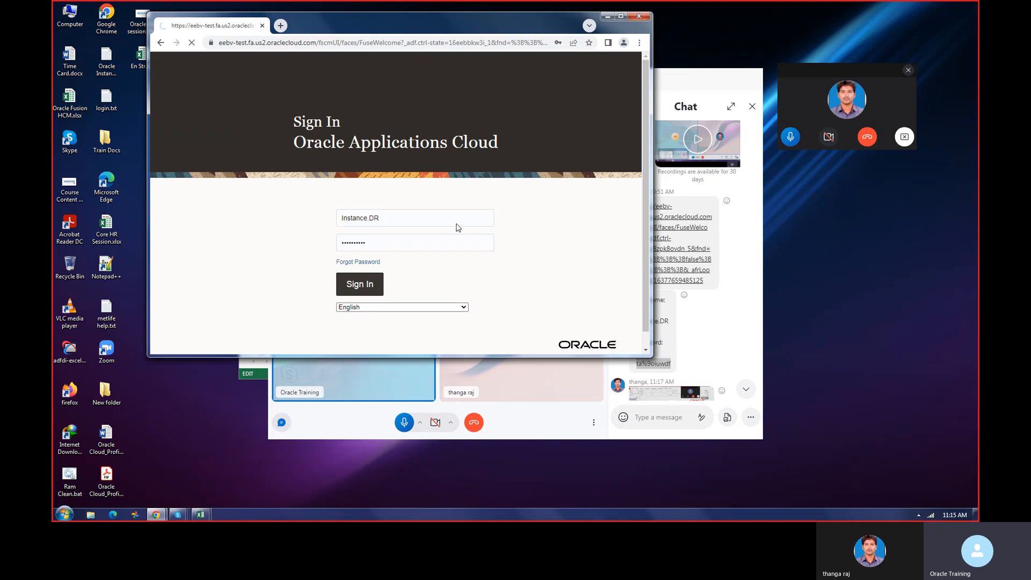
Add a new browser tab, return to the Oracle tab and save the sign-in credentials in the browser
left_click(281, 26)
left_click(227, 31)
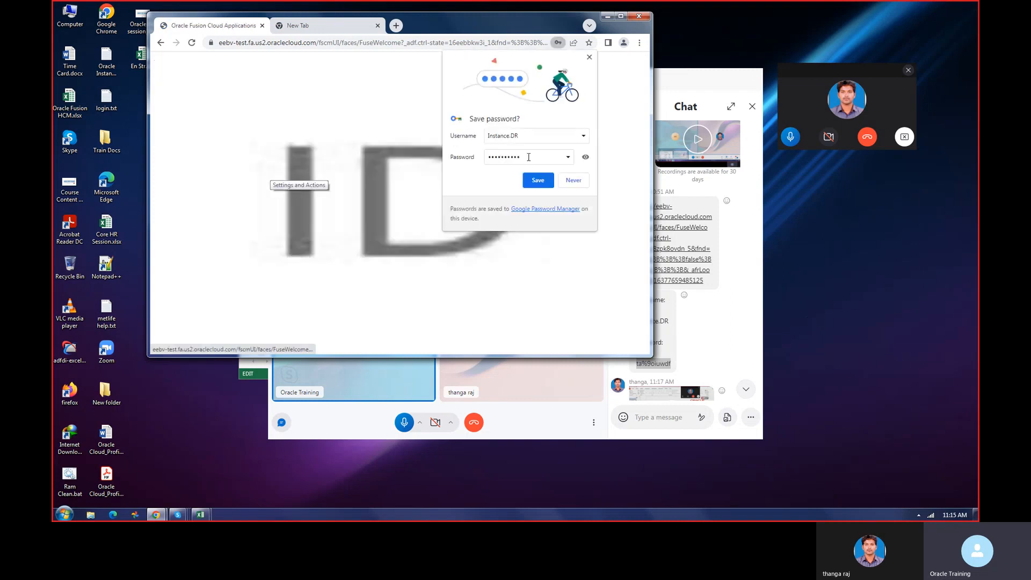
left_click(538, 181)
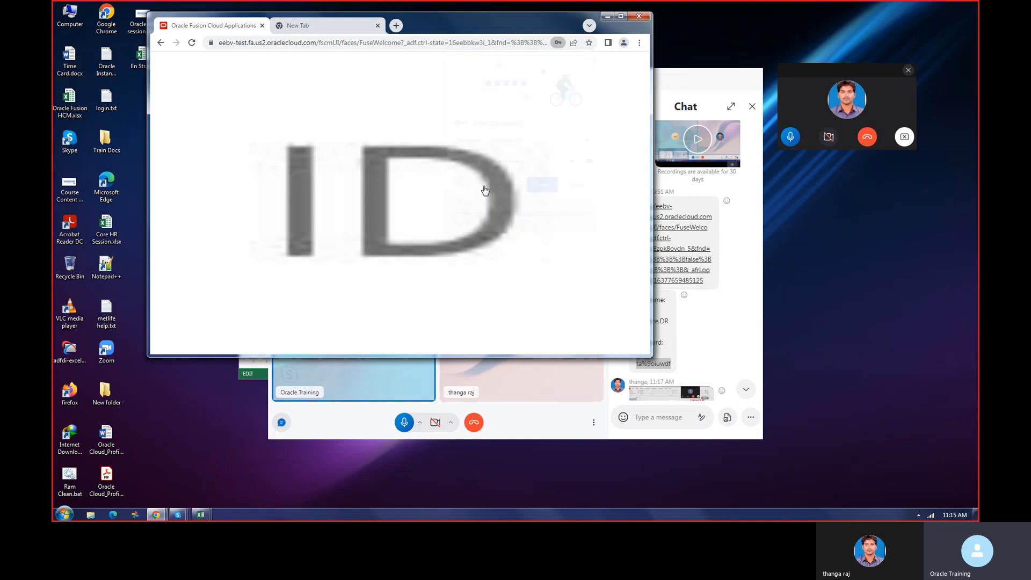
Maximize the browser window, reduce the page zoom to 90% and load the Oracle address again
left_click(620, 16)
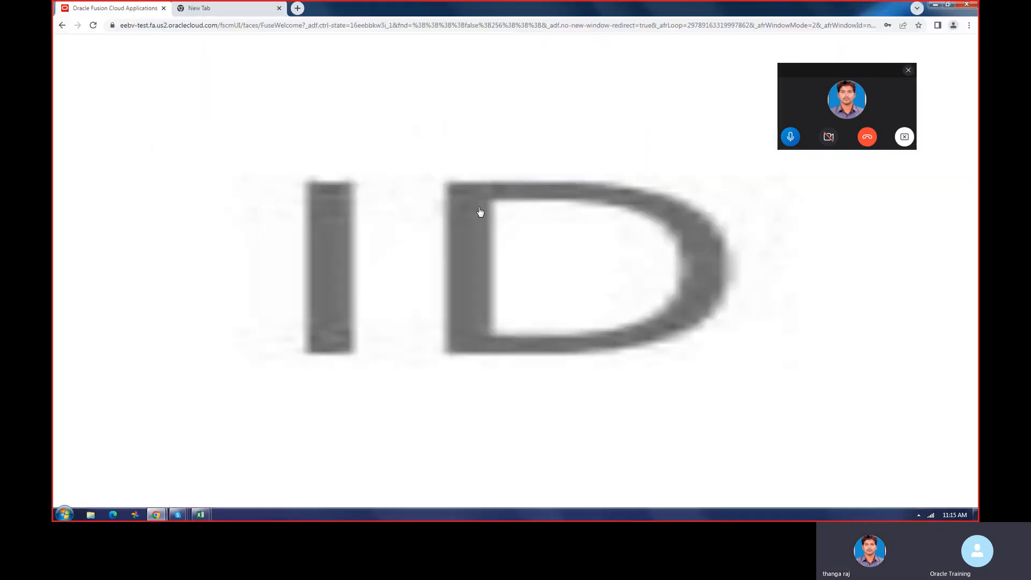
key("ctrl+minus")
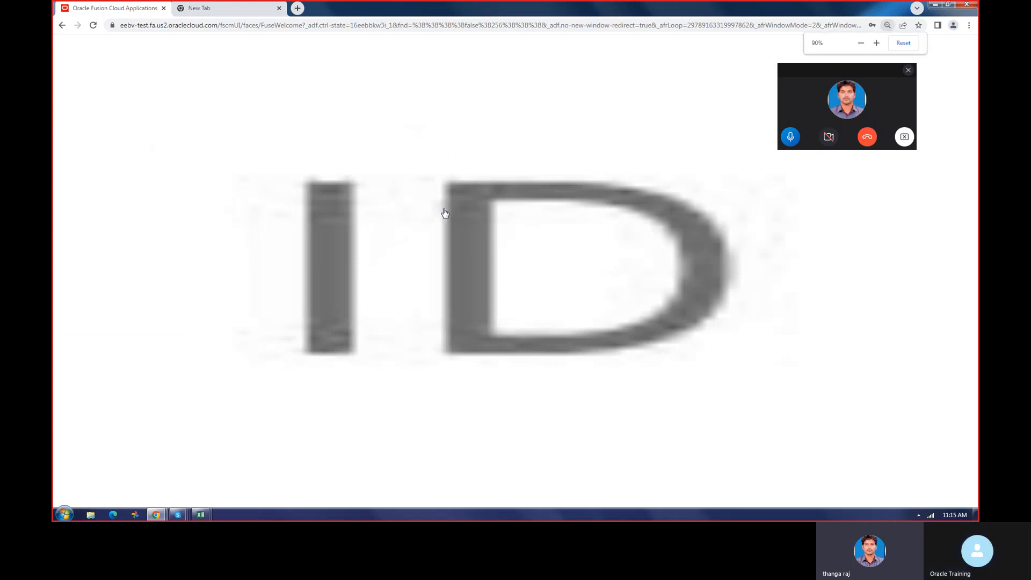
left_click(220, 25)
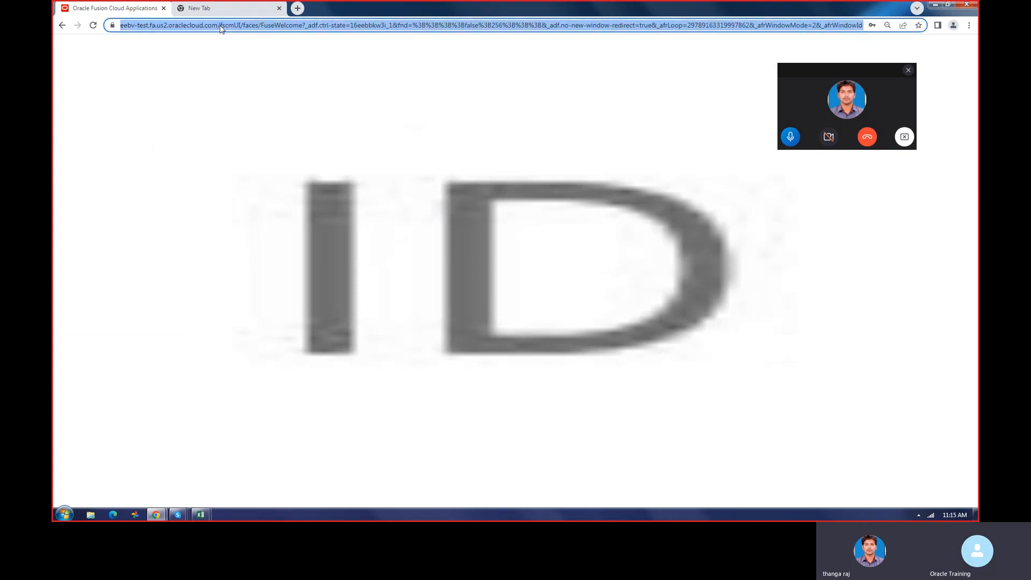
key("Return")
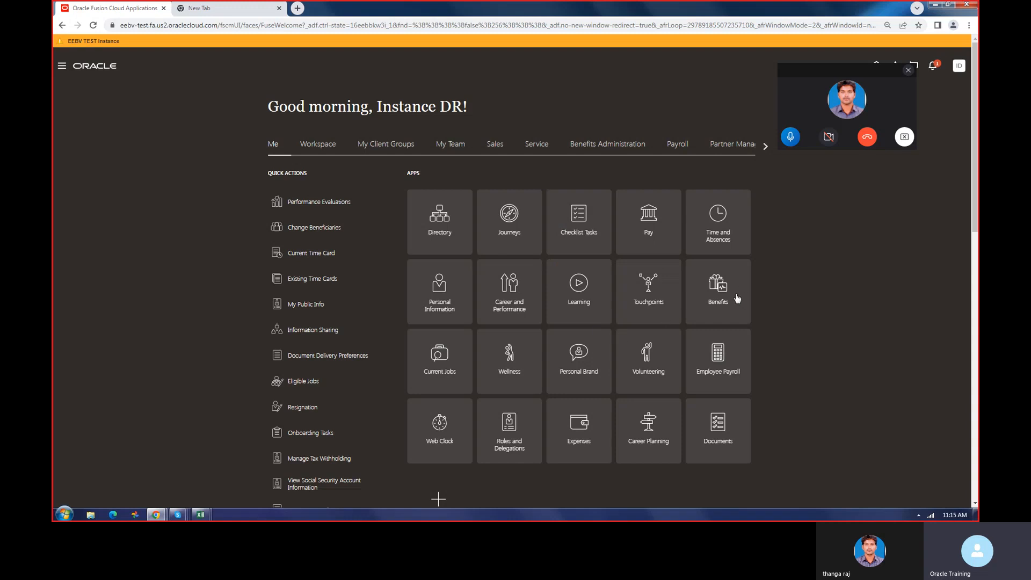
Bookmark the Oracle Fusion home page, moving the floating call window out of the way of the bookmark dialog
scroll(737, 298, "down", 3)
scroll(737, 299, "up", 3)
left_click(919, 25)
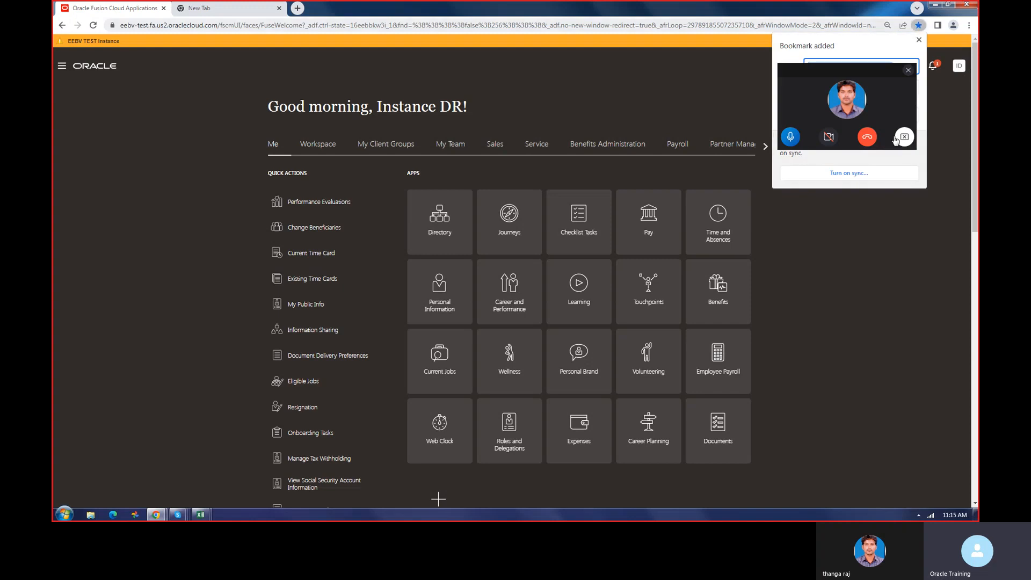
left_click_drag(805, 73, 560, 51)
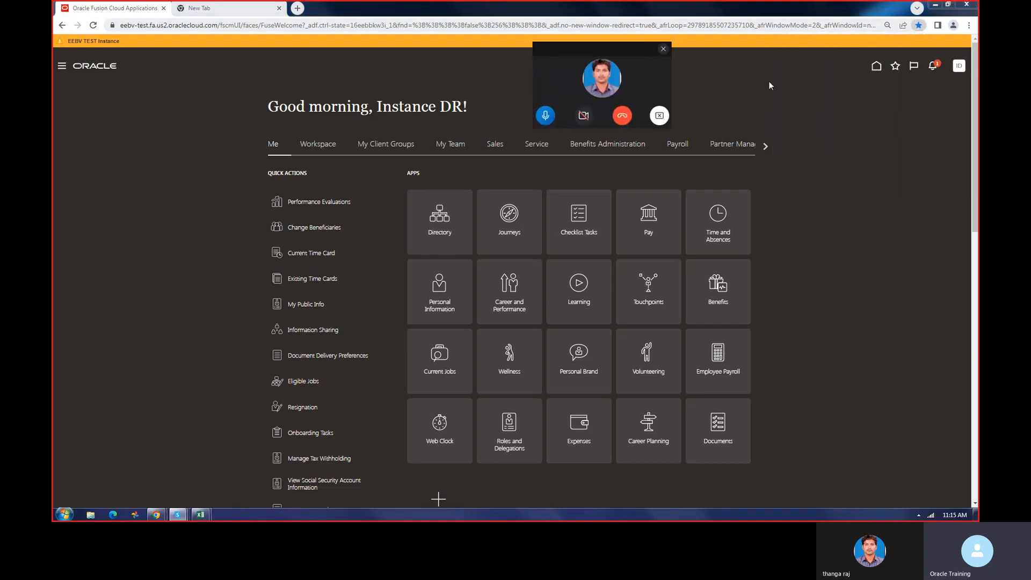
left_click(918, 25)
left_click(858, 114)
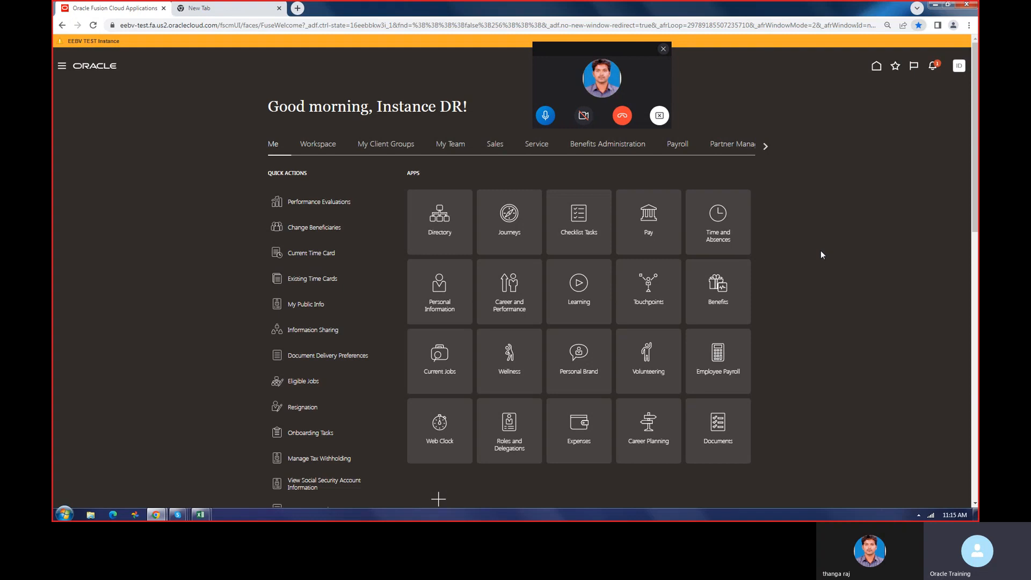
Open Setup and Maintenance from the Settings and Actions options of the signed-in account
left_click(959, 66)
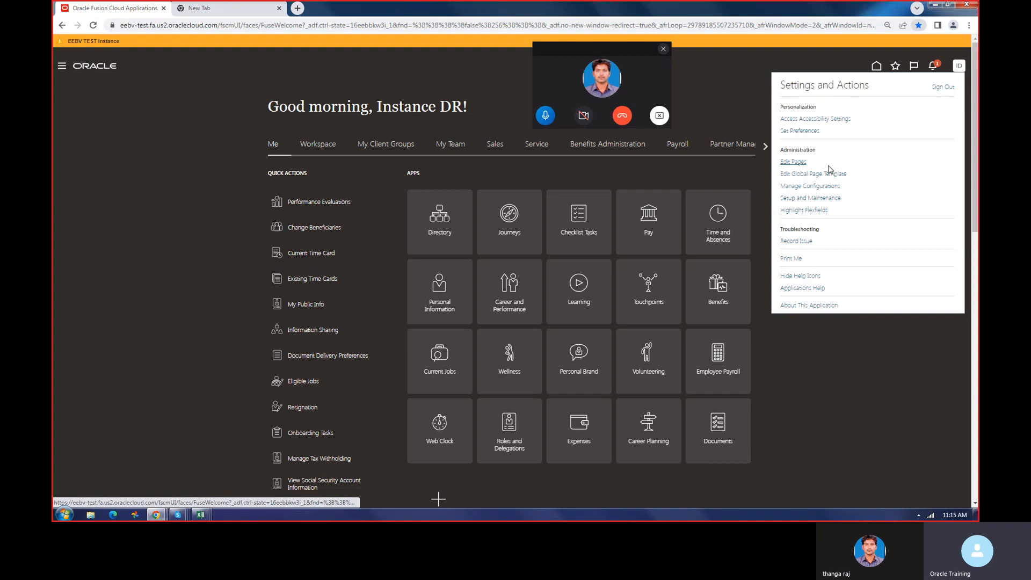
left_click(814, 200)
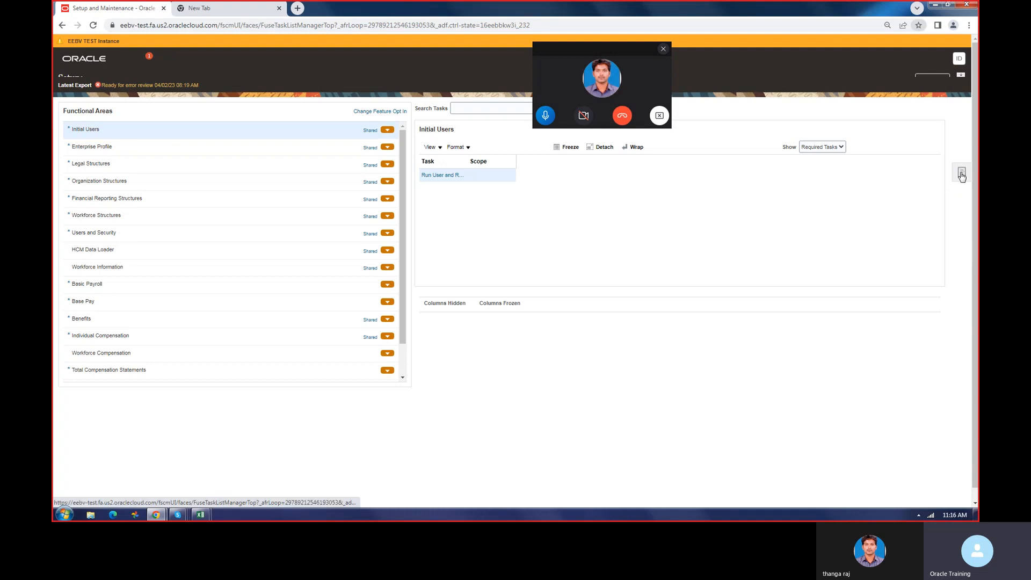
scroll(977, 188, "down", 1)
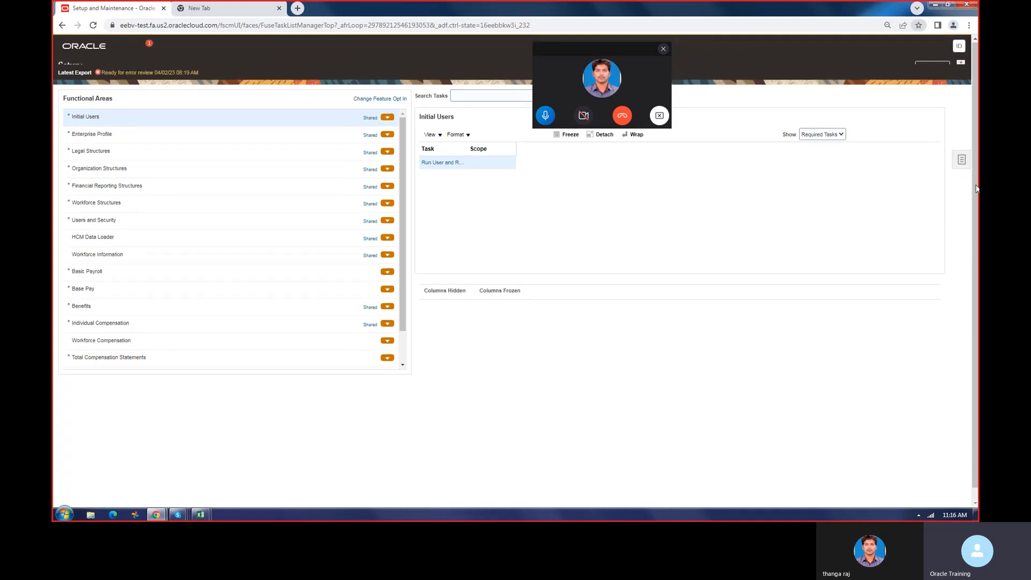
scroll(976, 188, "up", 1)
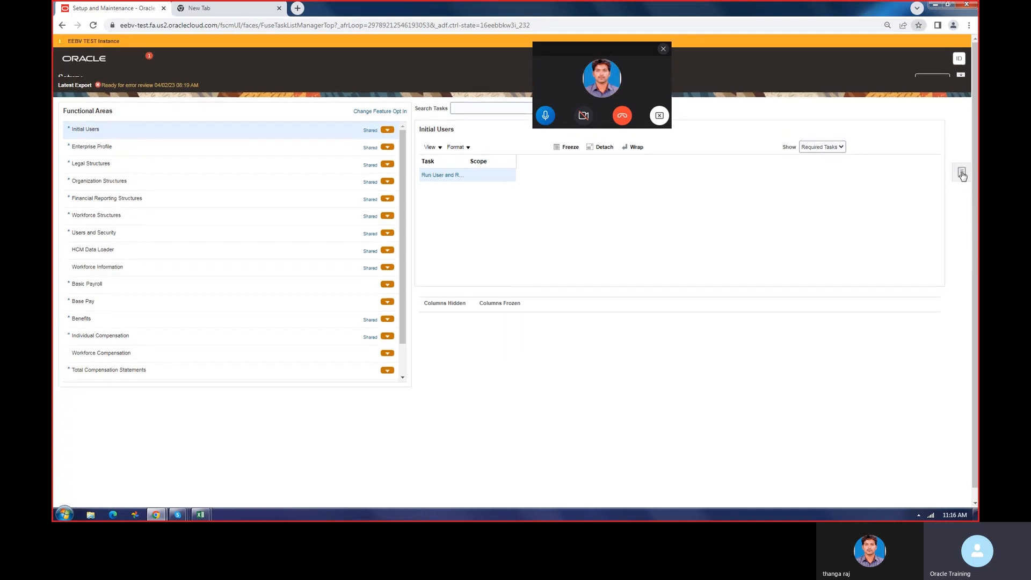
Reload the Setup and Maintenance page and open its task search page
left_click(94, 26)
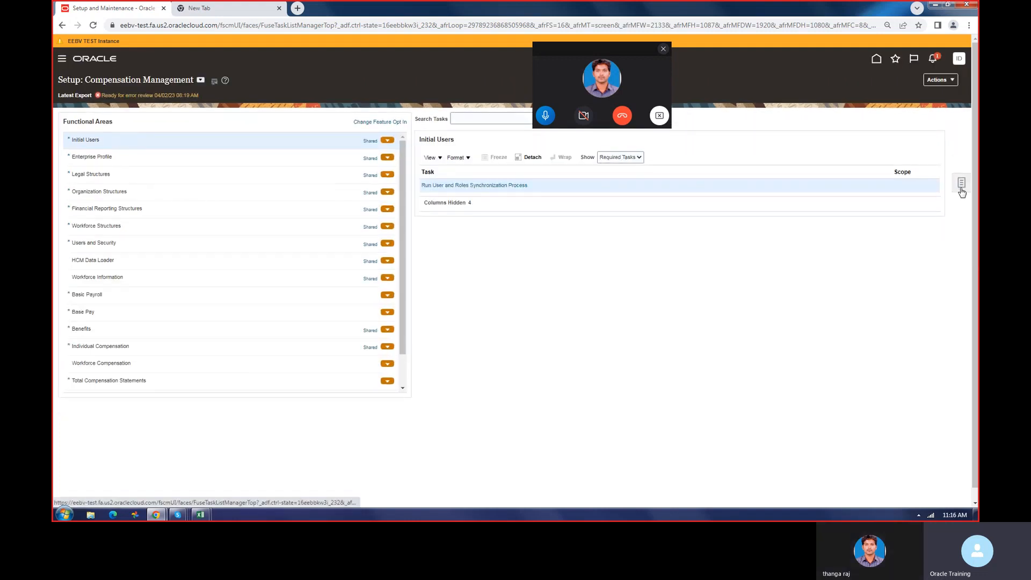
left_click(962, 186)
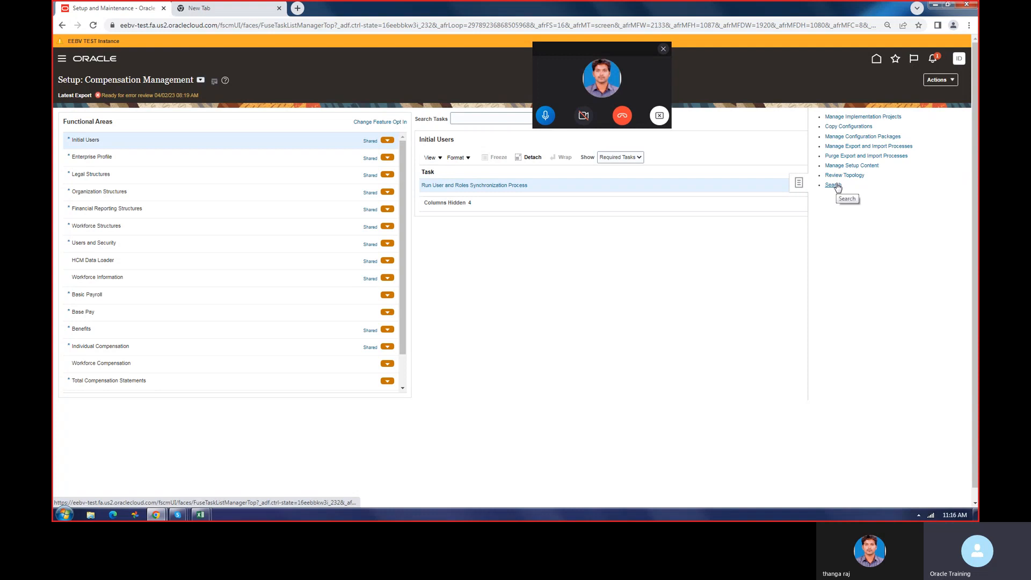
left_click(838, 186)
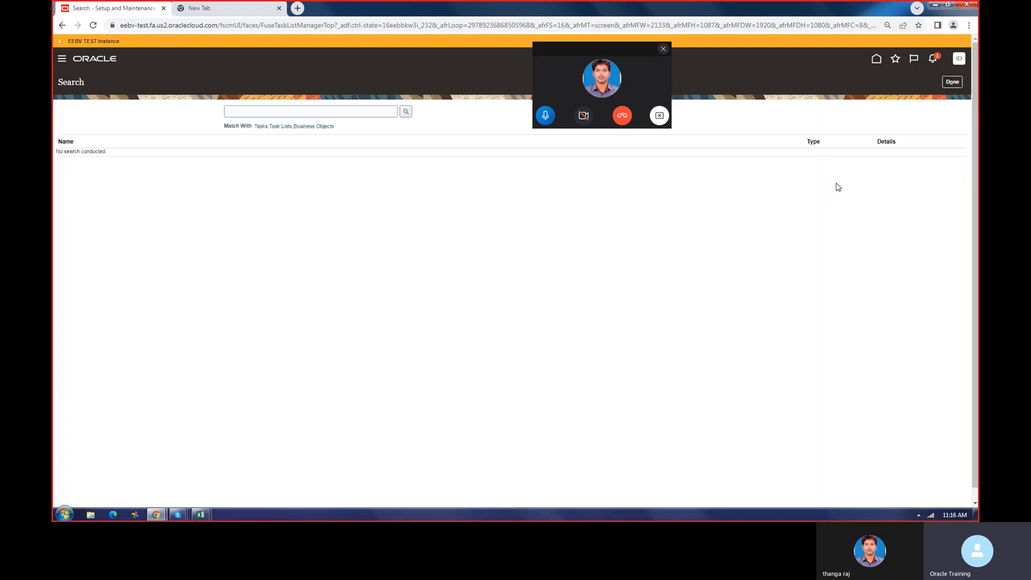
Search the setup tasks for "Establish" and open the Establish Enterprise Structures task
left_click(316, 111)
type("Esta")
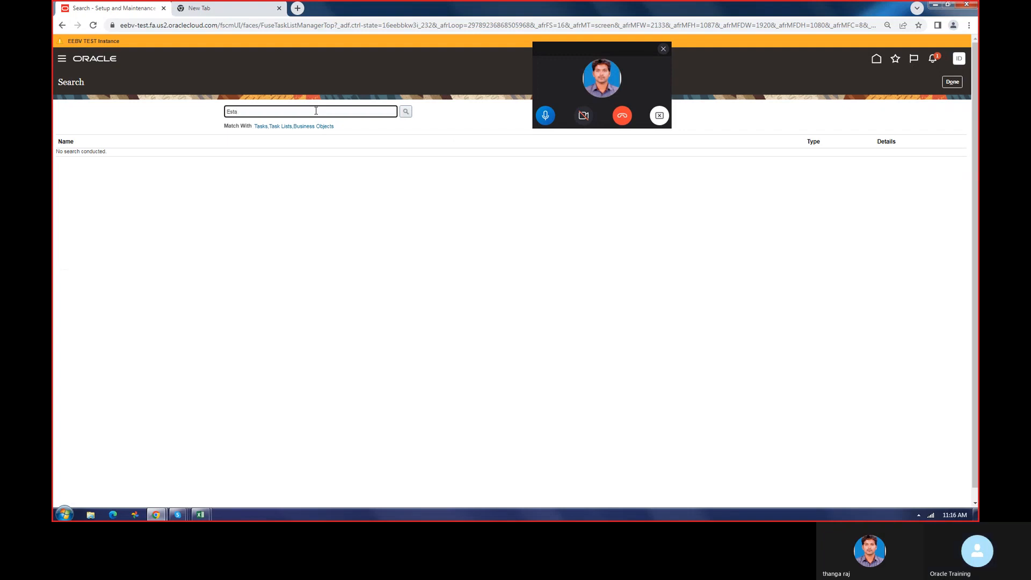
type("blish")
left_click(407, 114)
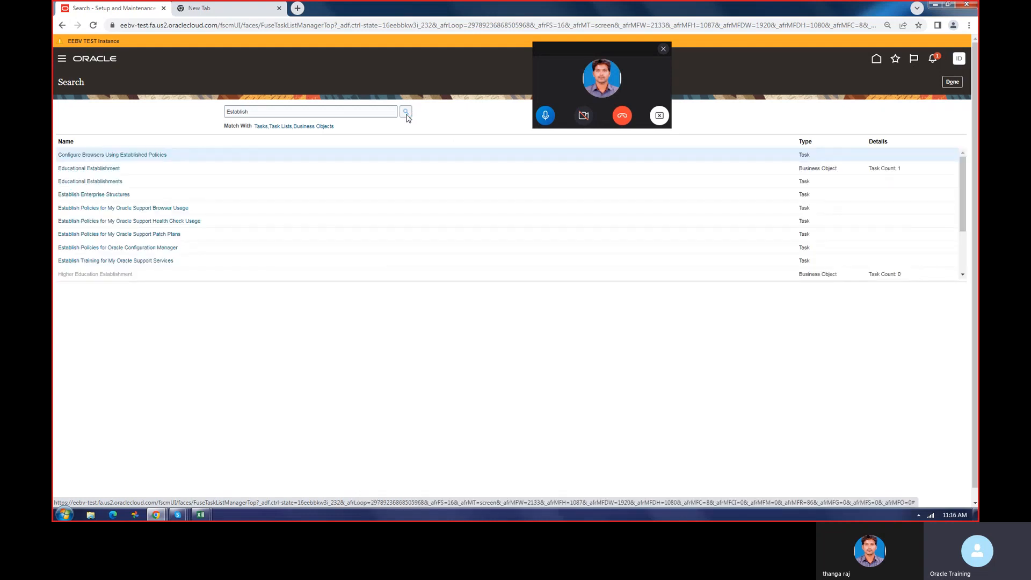
left_click(99, 196)
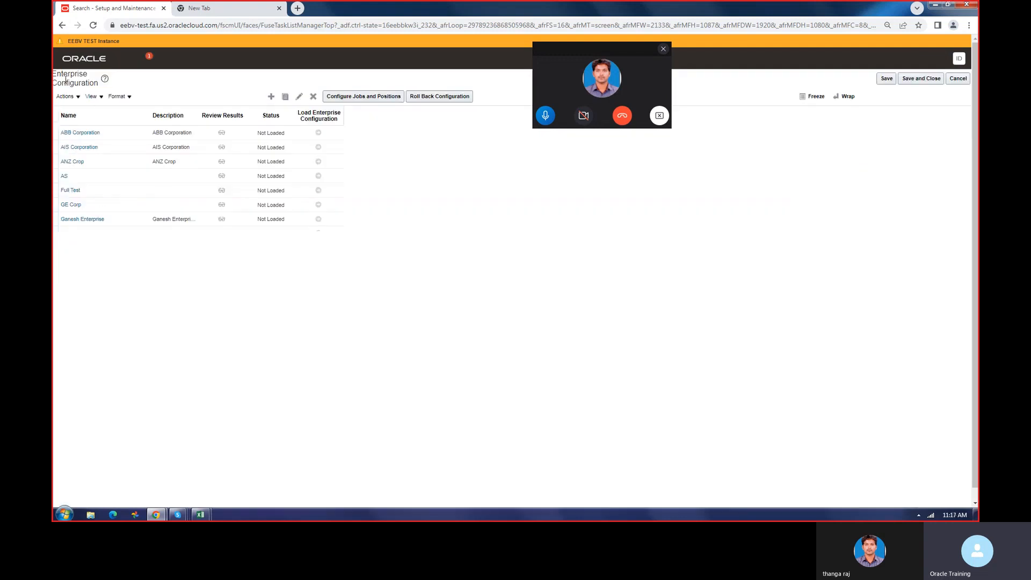
Reload the Enterprise Configuration page and open the NEW ABC CORPORATION configuration
left_click_drag(54, 74, 99, 88)
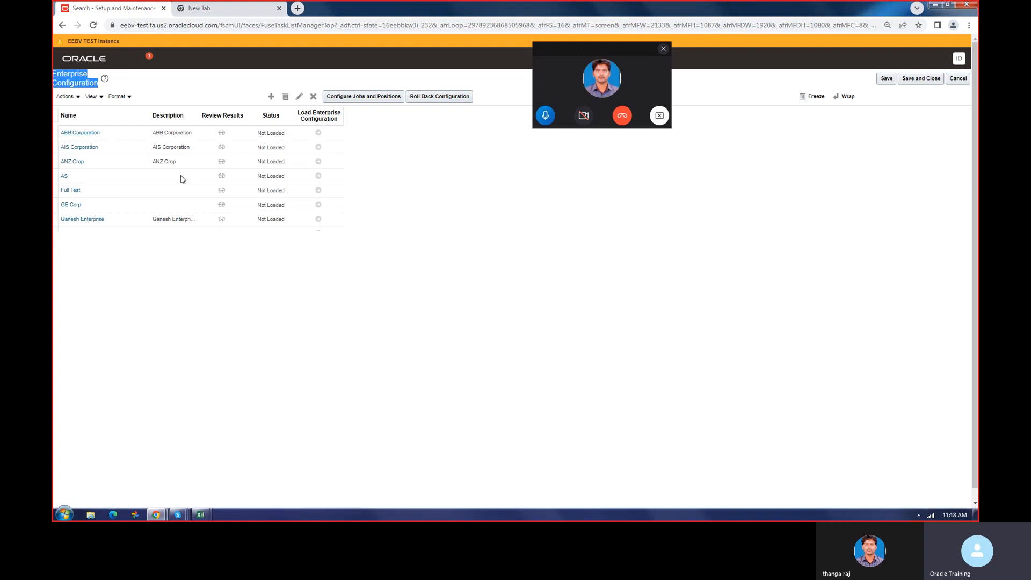
left_click(211, 304)
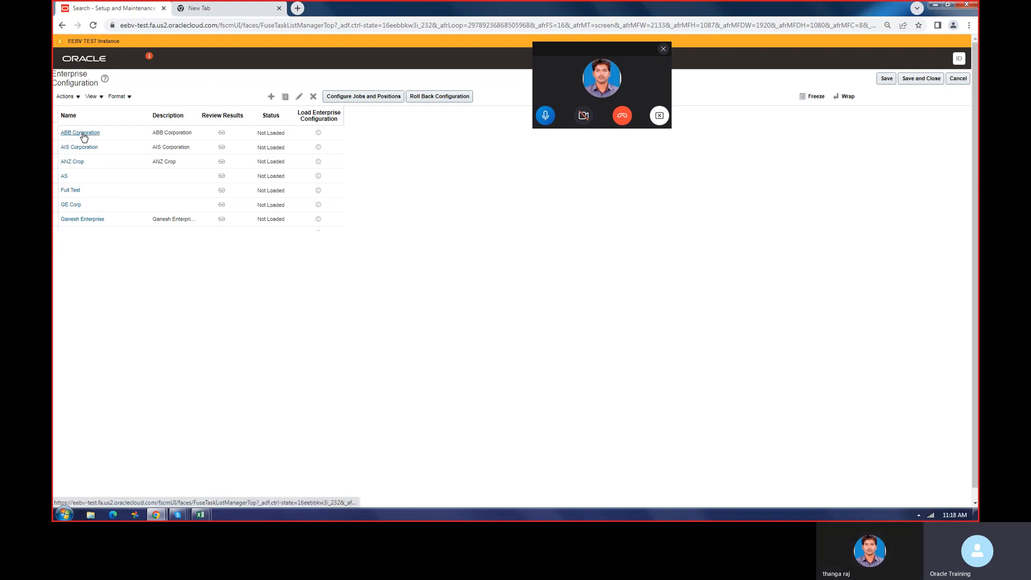
left_click(92, 25)
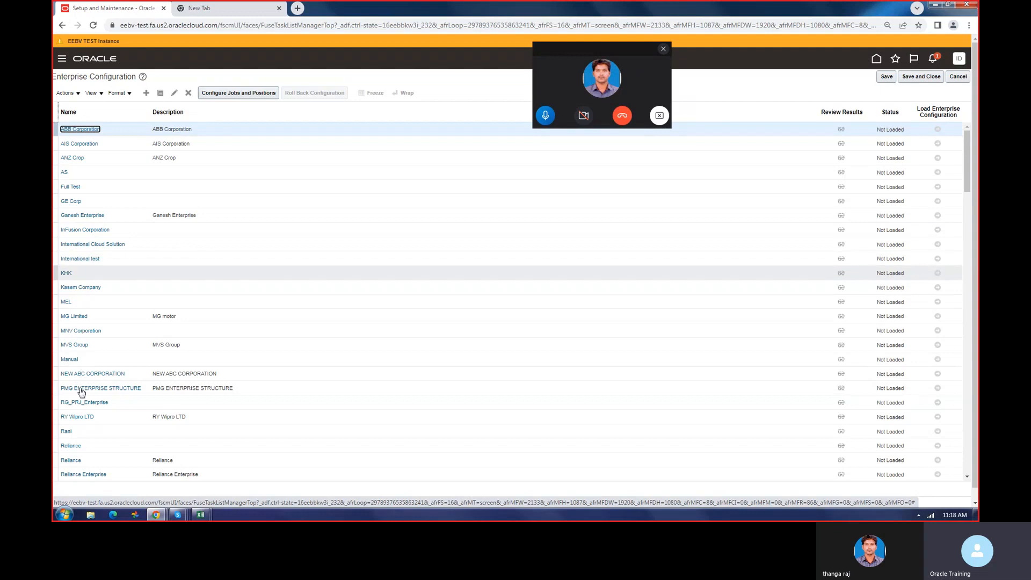
left_click(92, 374)
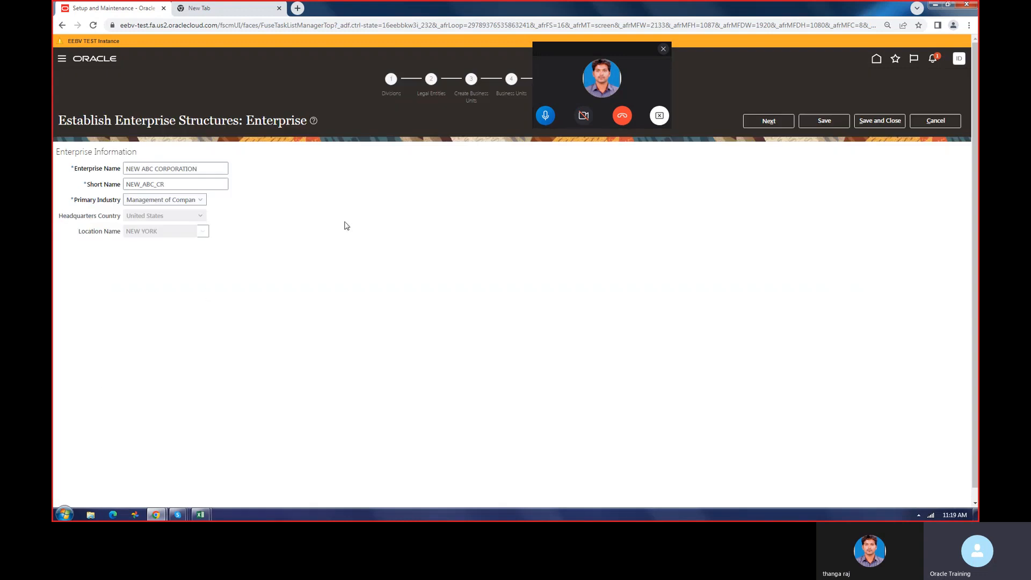
Examine the Enterprise Name and Short Name in the configuration's enterprise information
left_click(136, 172)
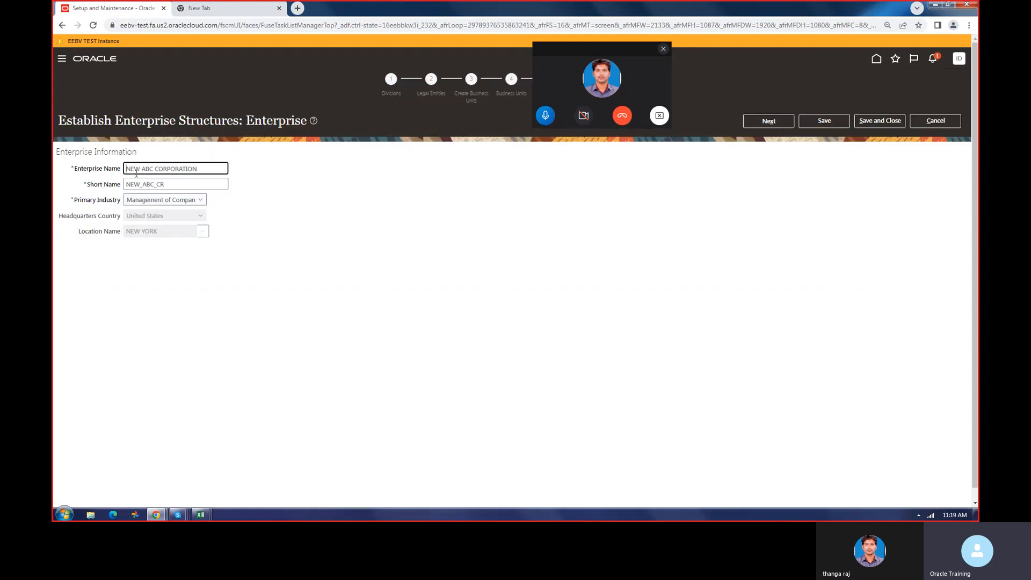
left_click_drag(131, 169, 210, 168)
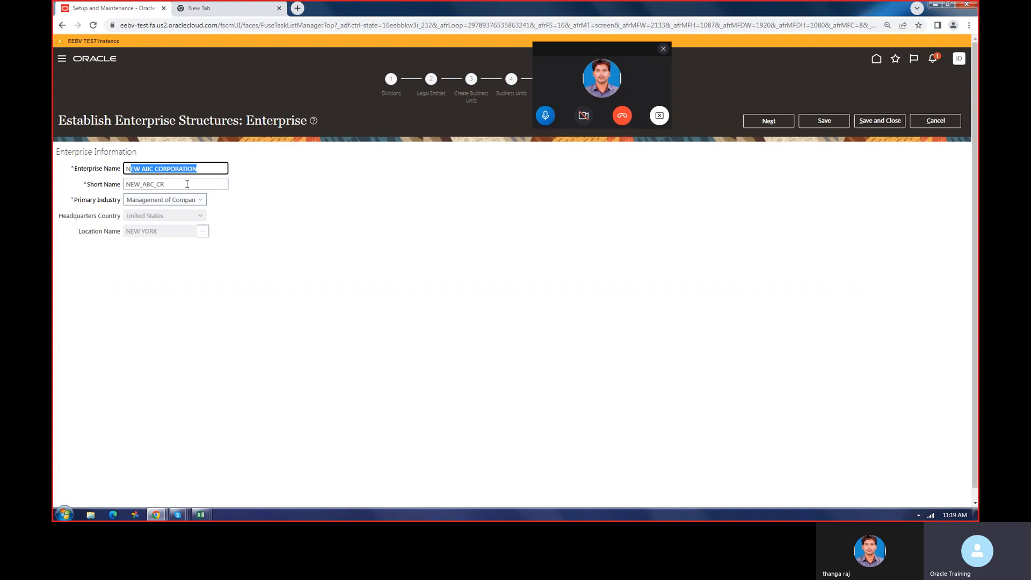
double_click(189, 184)
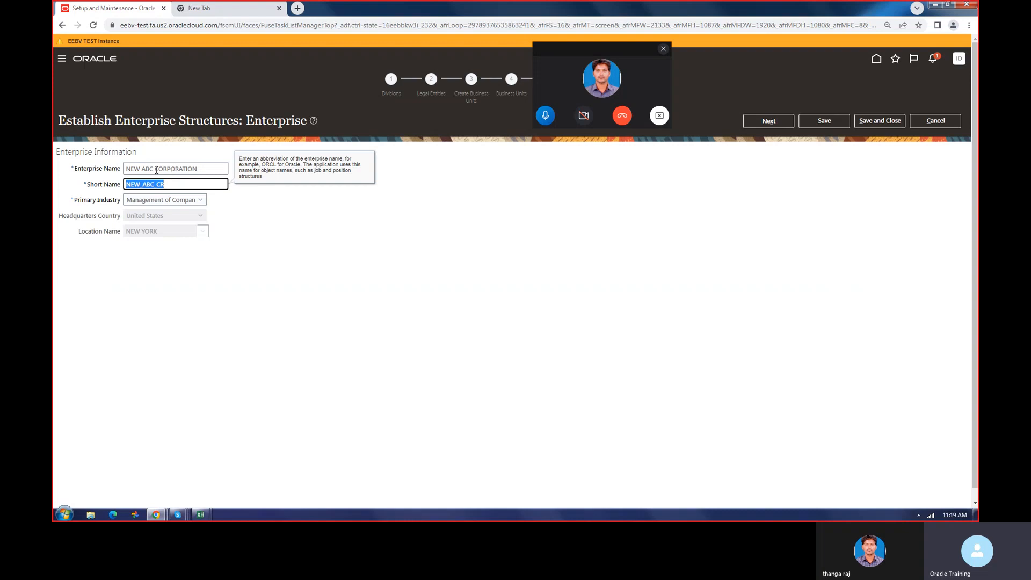
left_click_drag(127, 169, 202, 168)
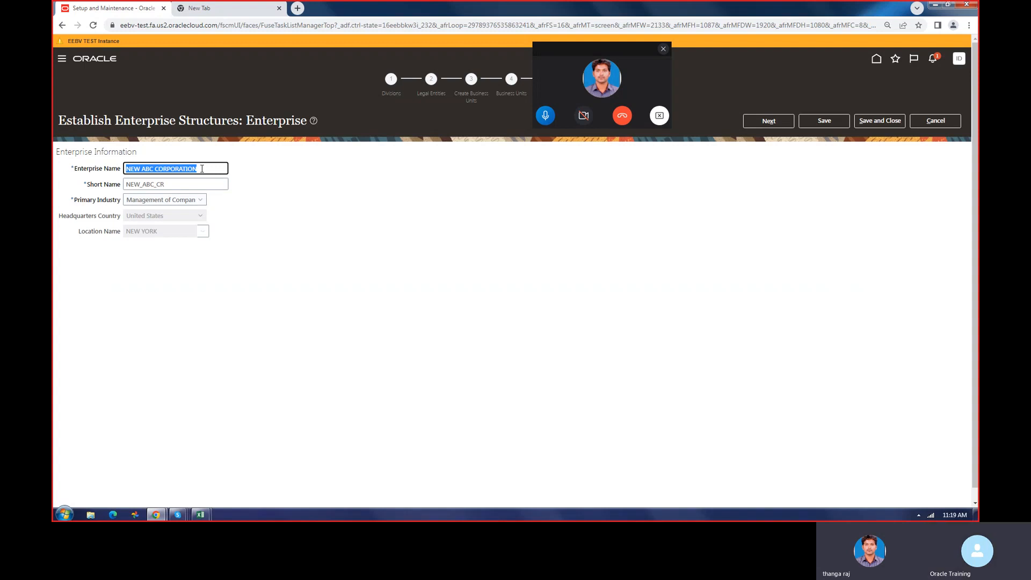
left_click_drag(166, 184, 125, 185)
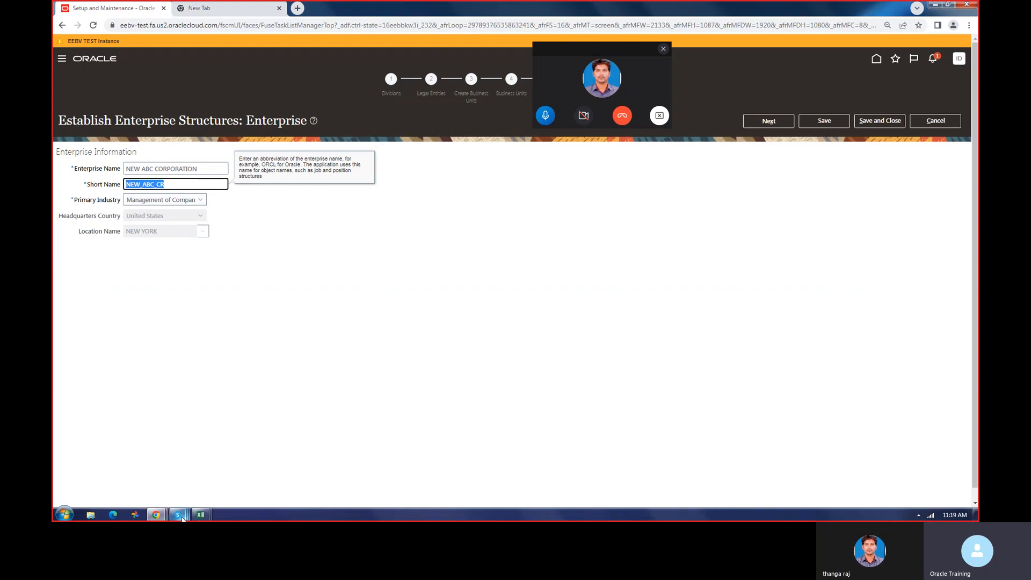
mouse_move(178, 514)
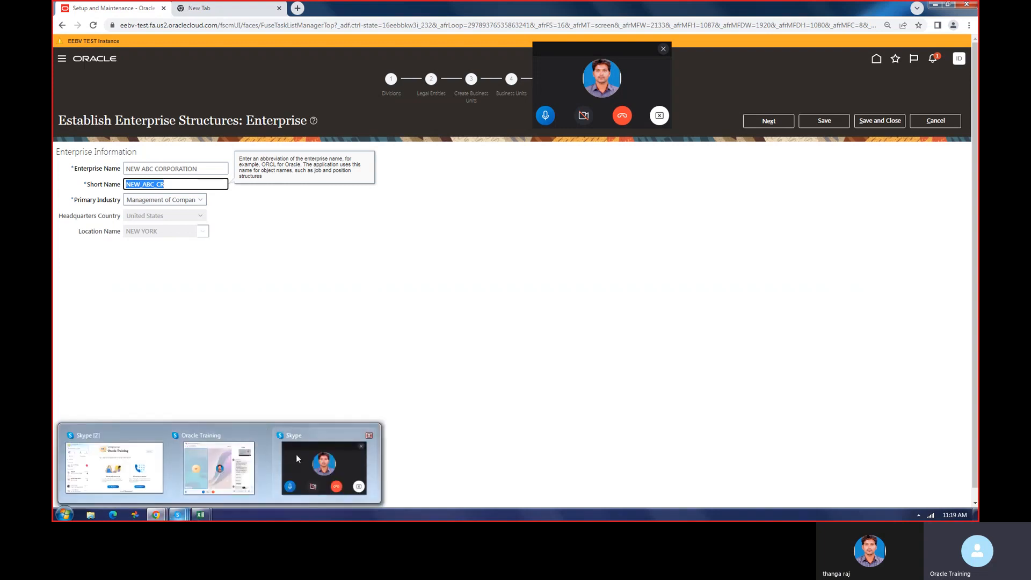
mouse_move(295, 454)
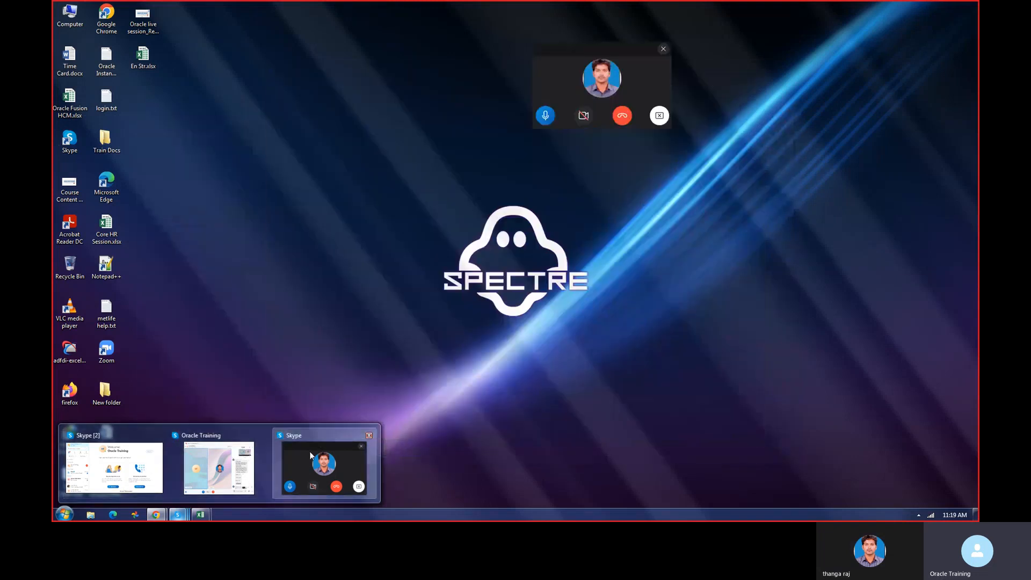
left_click(311, 456)
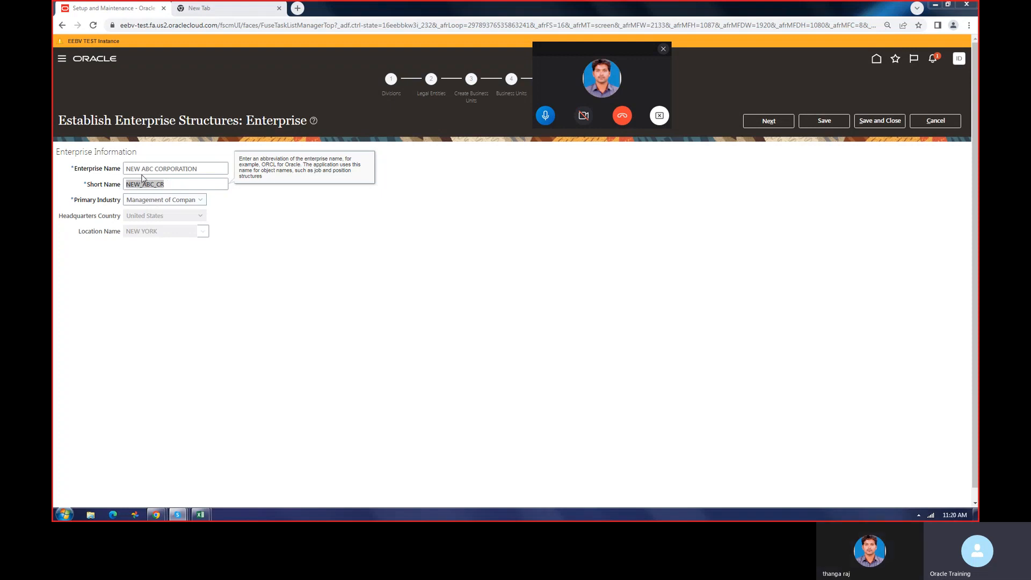
Recheck the Enterprise Name, advance to the Divisions stage for review and move the call window away from the stage indicators
left_click_drag(153, 168, 113, 171)
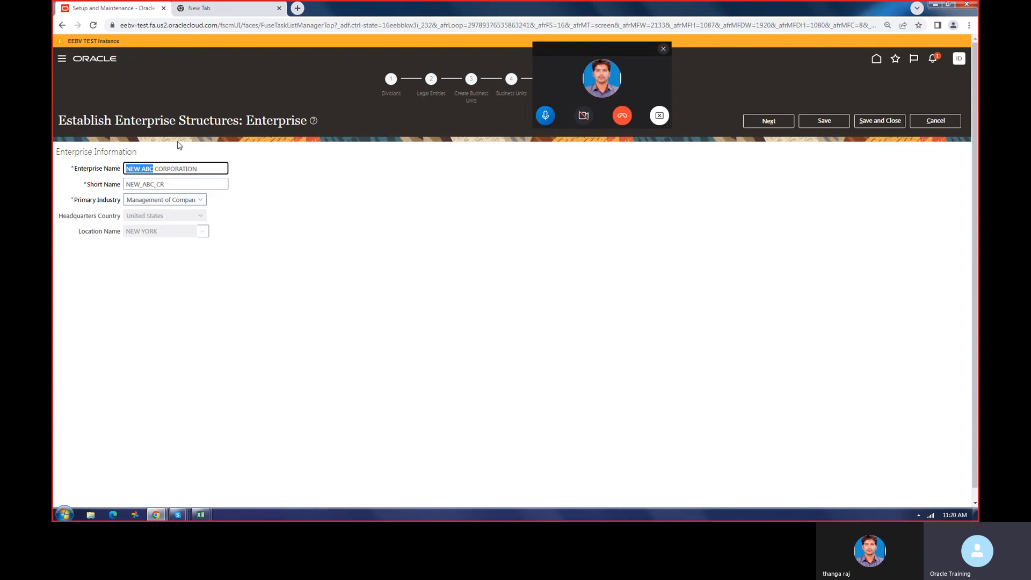
left_click(146, 223)
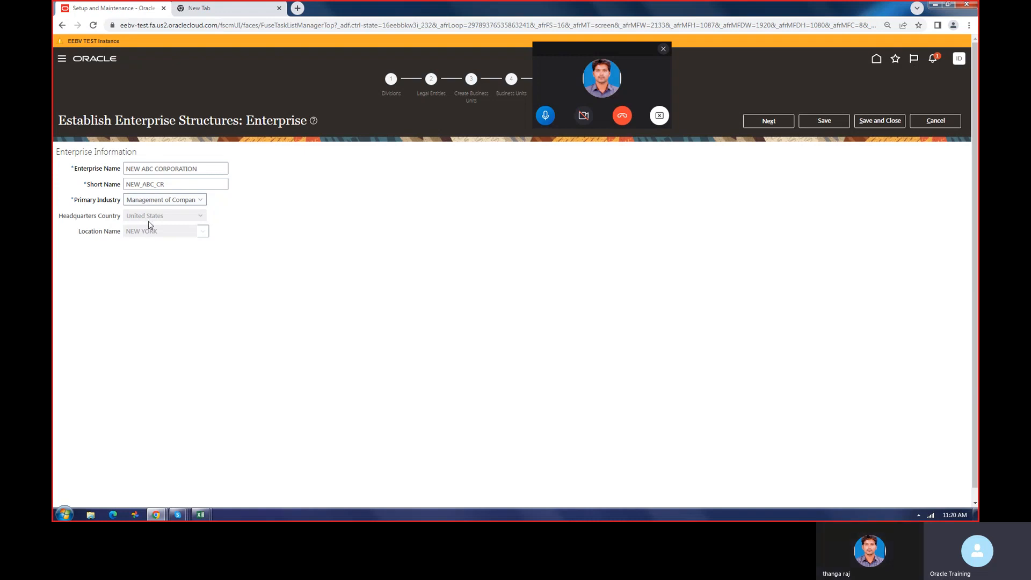
left_click(760, 127)
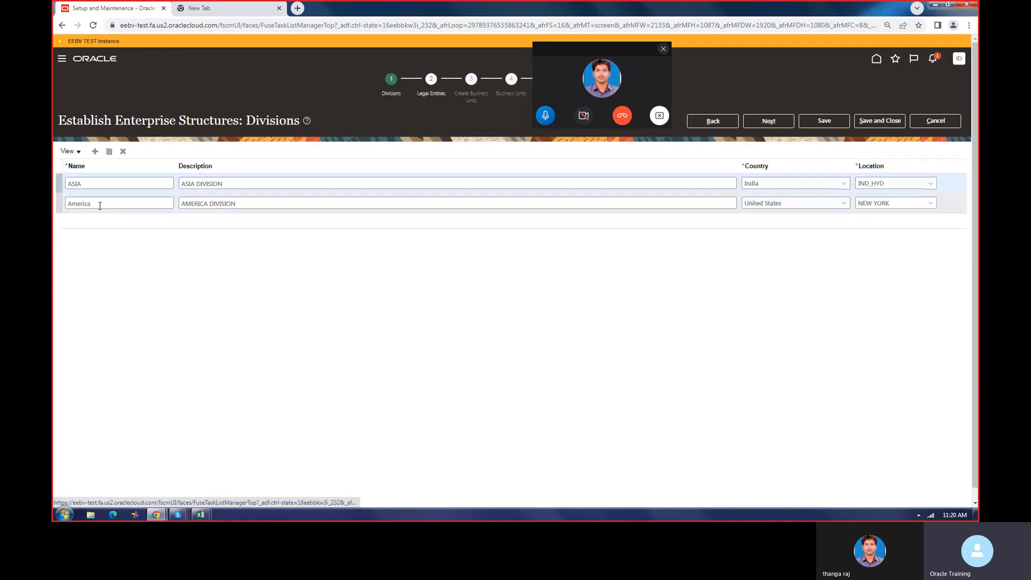
left_click_drag(246, 120, 300, 130)
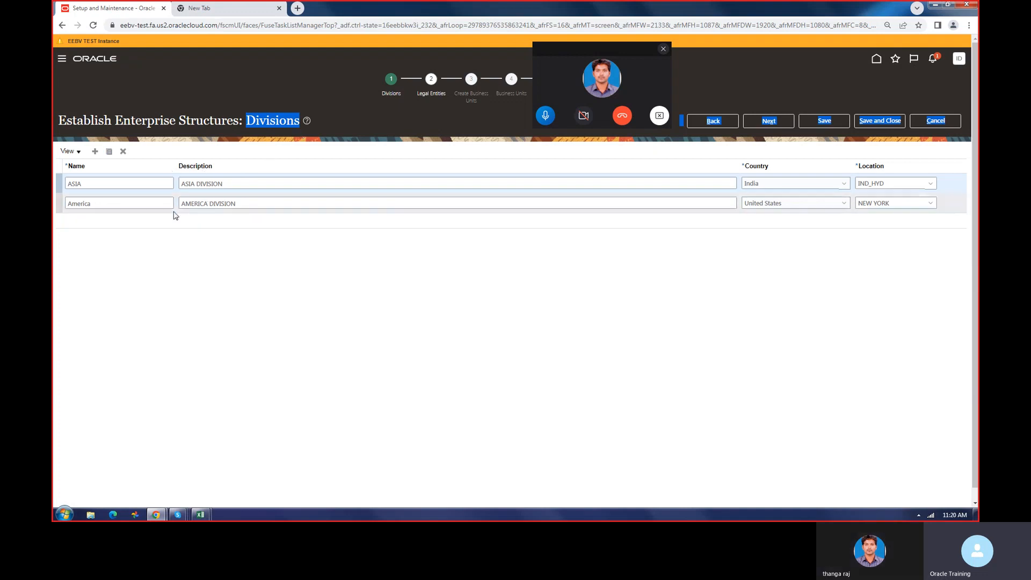
left_click(436, 291)
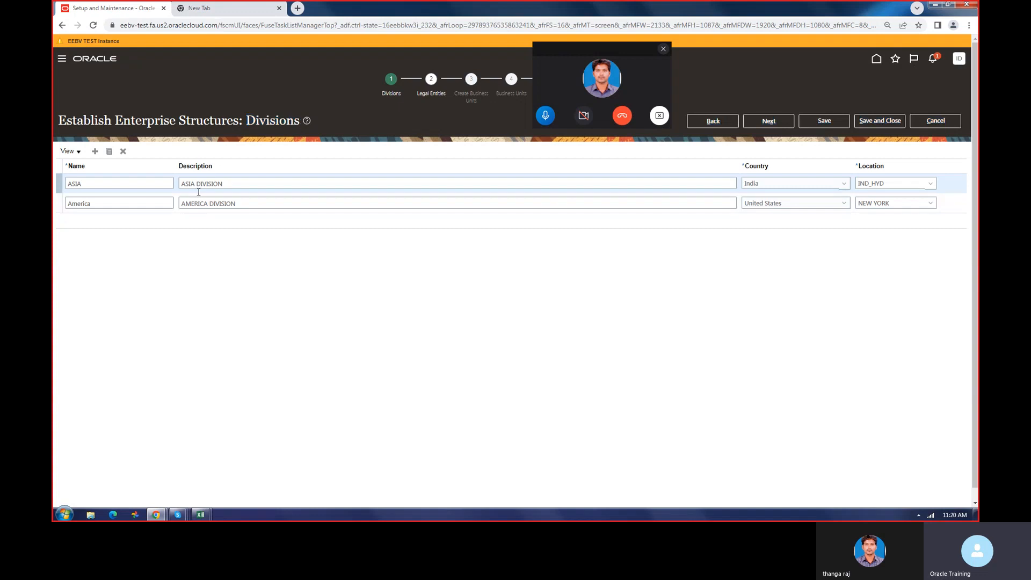
left_click_drag(247, 121, 298, 125)
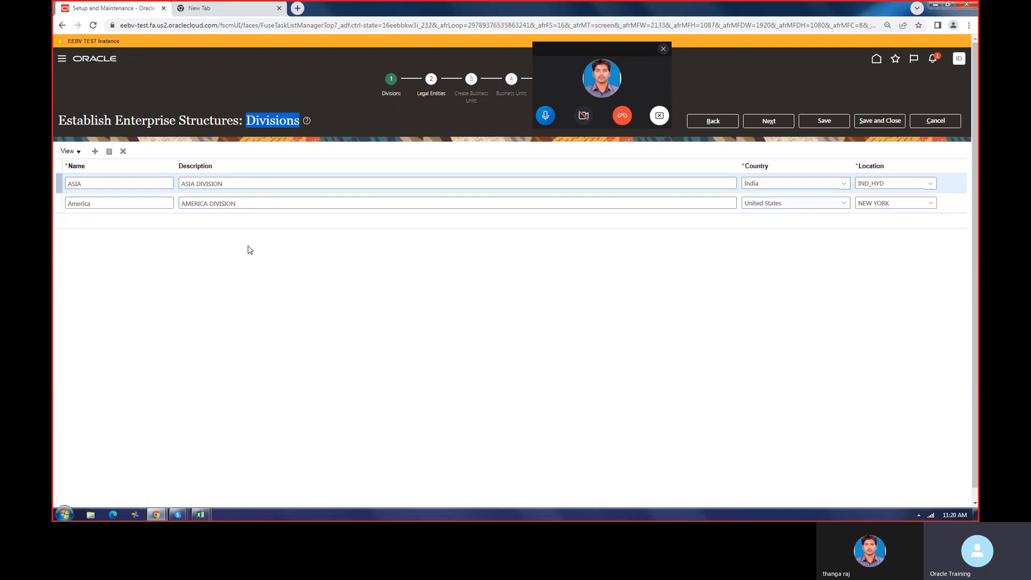
left_click_drag(567, 52, 519, 33)
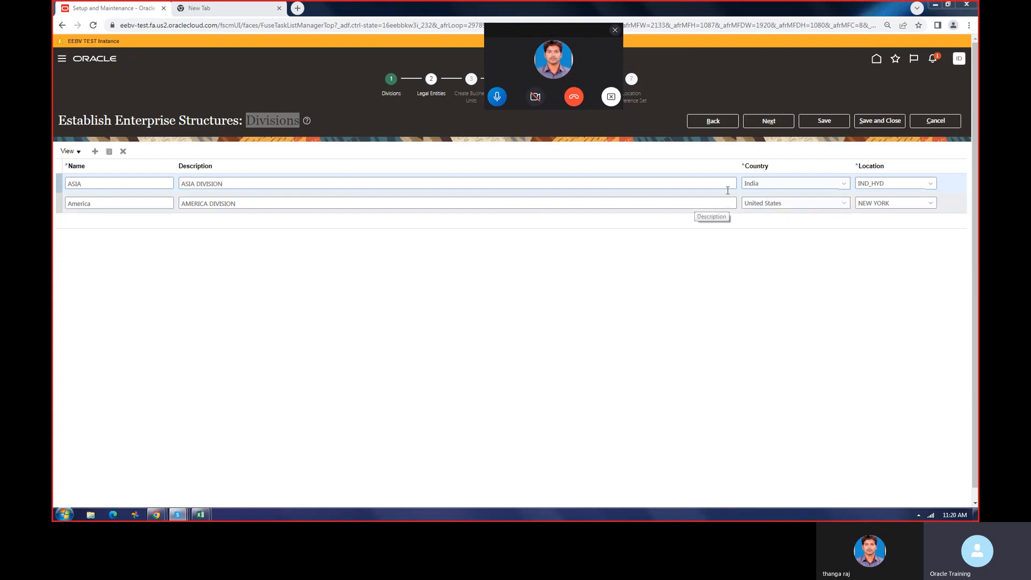
Advance to the Legal Entities stage and examine the legal entity's name
left_click(768, 121)
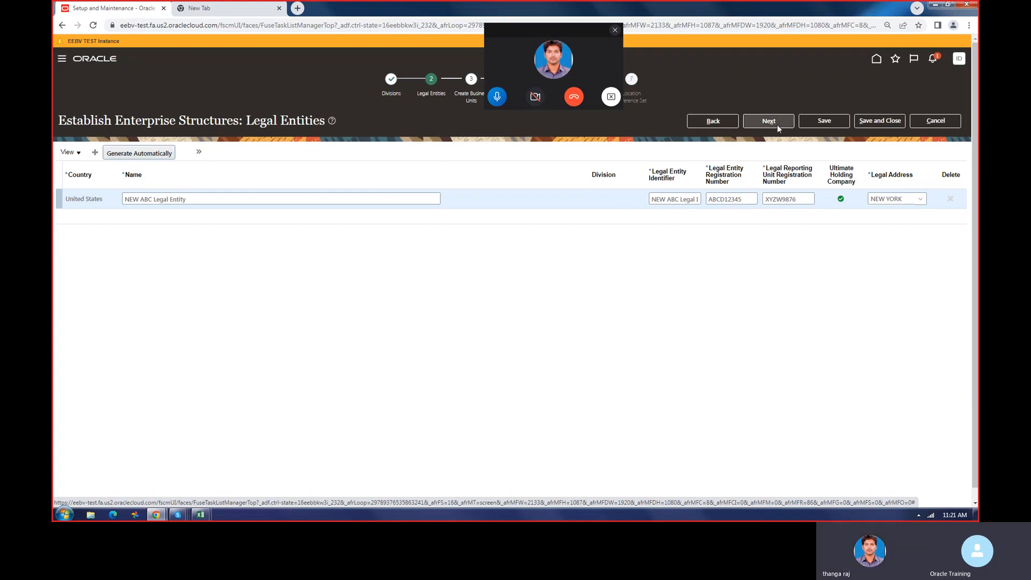
triple_click(213, 200)
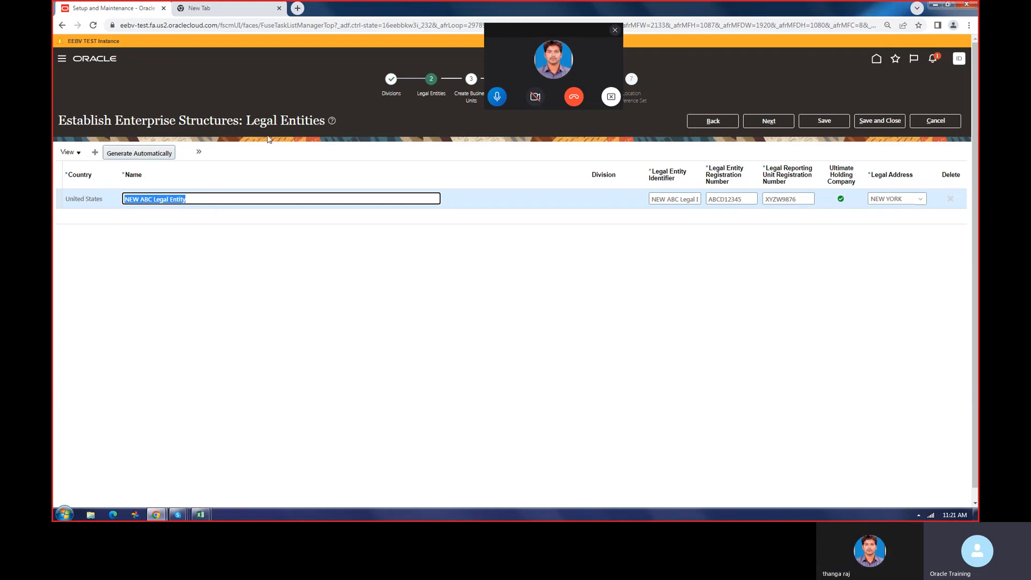
left_click_drag(247, 121, 323, 121)
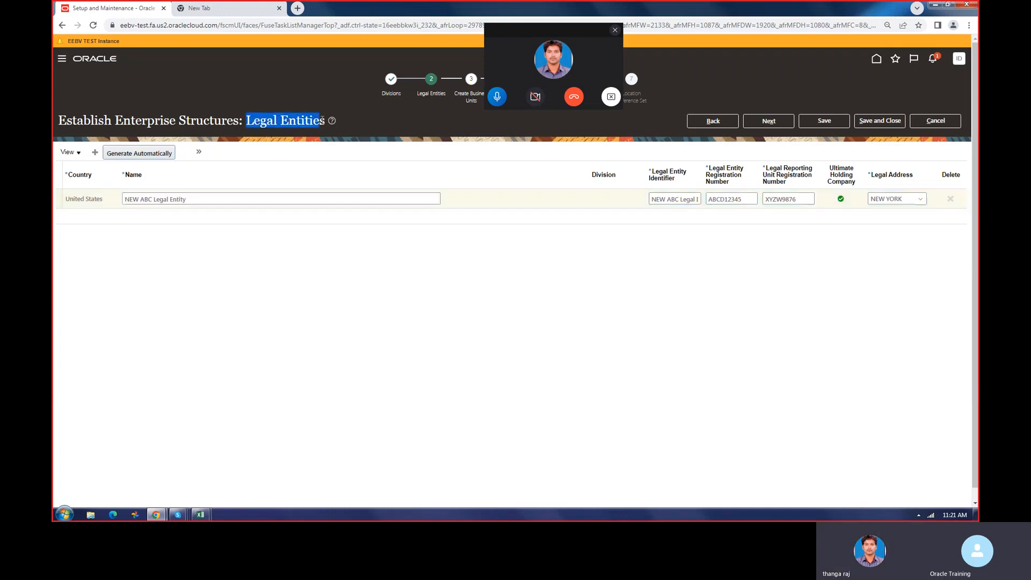
Advance past the Create Business Units stage and examine the India and USA entries in Business Units
left_click(766, 121)
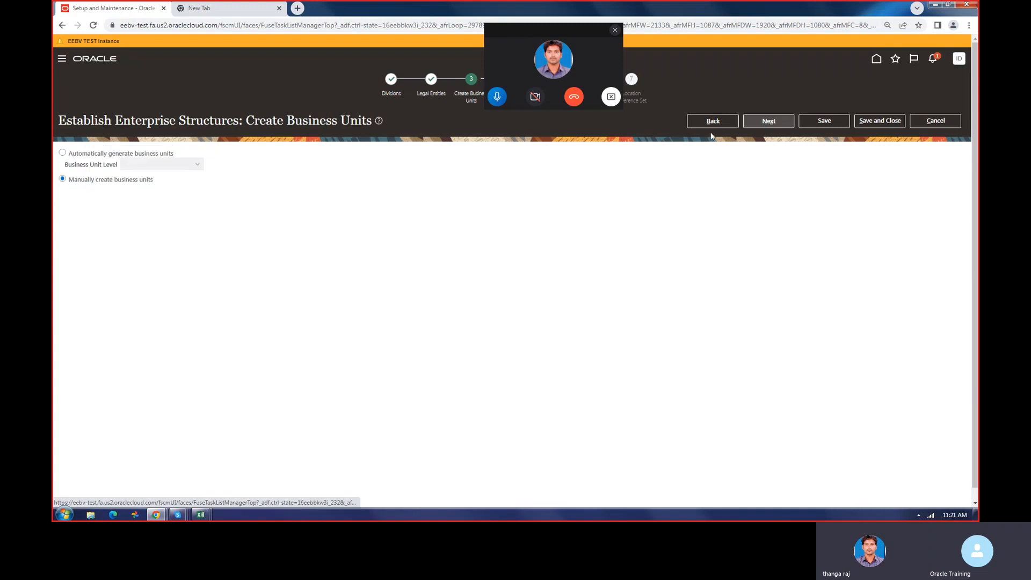
left_click(759, 124)
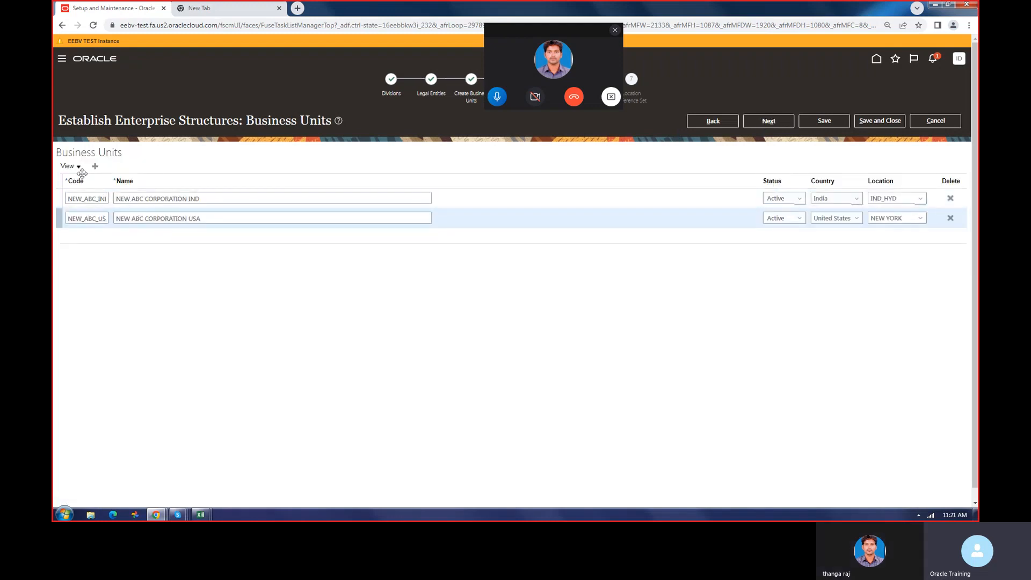
left_click_drag(203, 201, 109, 197)
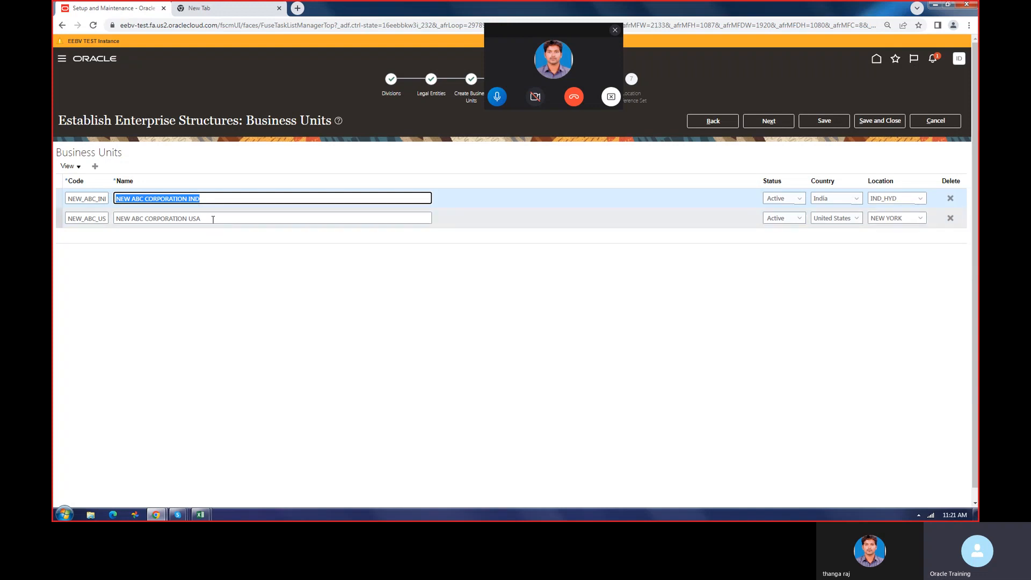
left_click_drag(215, 221, 124, 212)
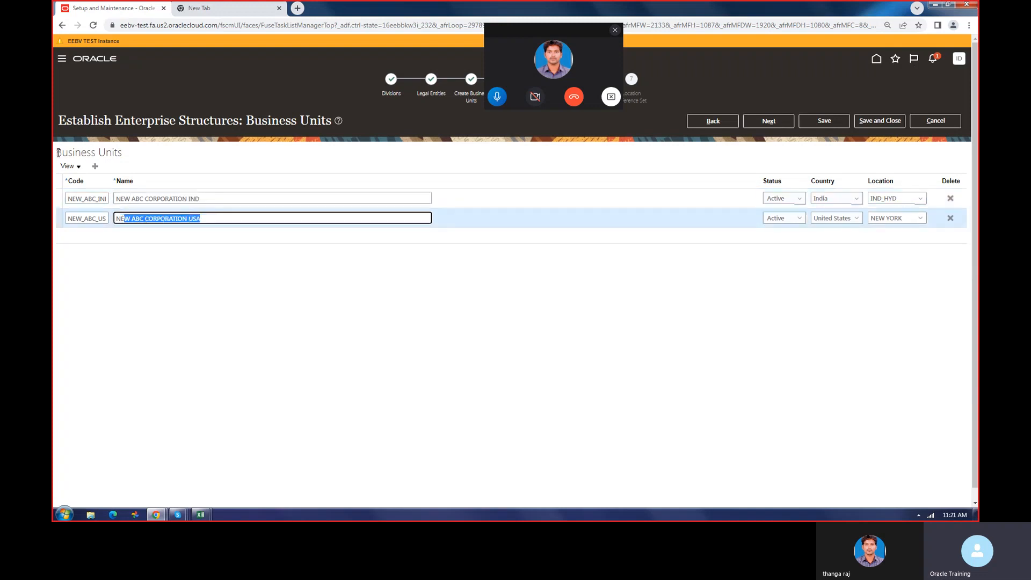
left_click_drag(58, 153, 198, 150)
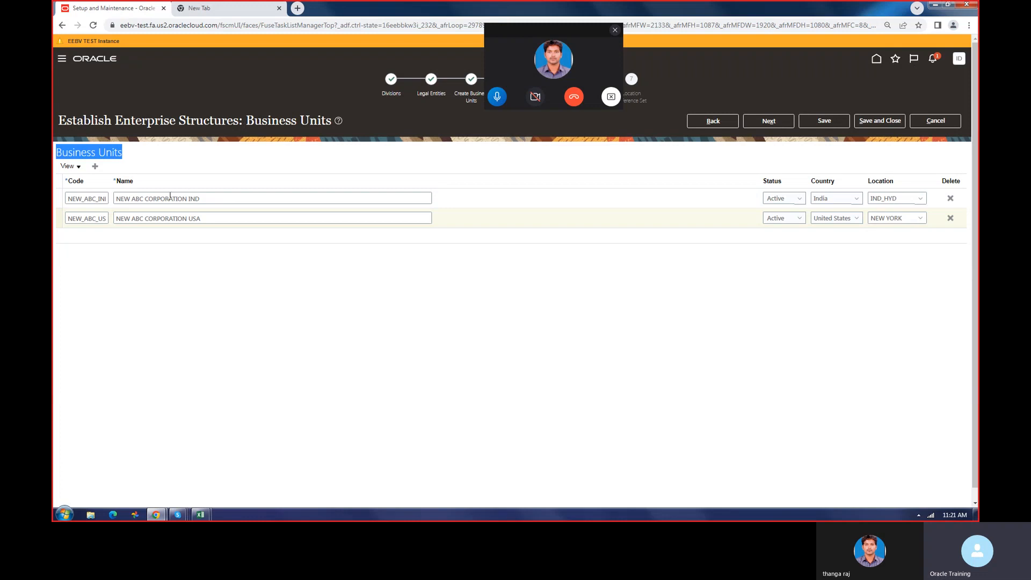
left_click_drag(207, 198, 102, 199)
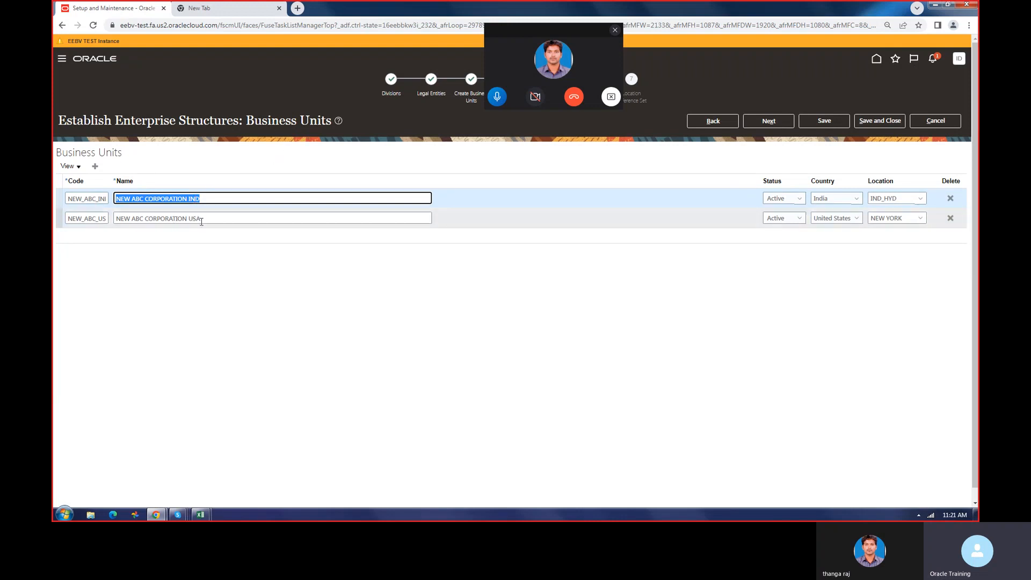
left_click_drag(246, 121, 299, 121)
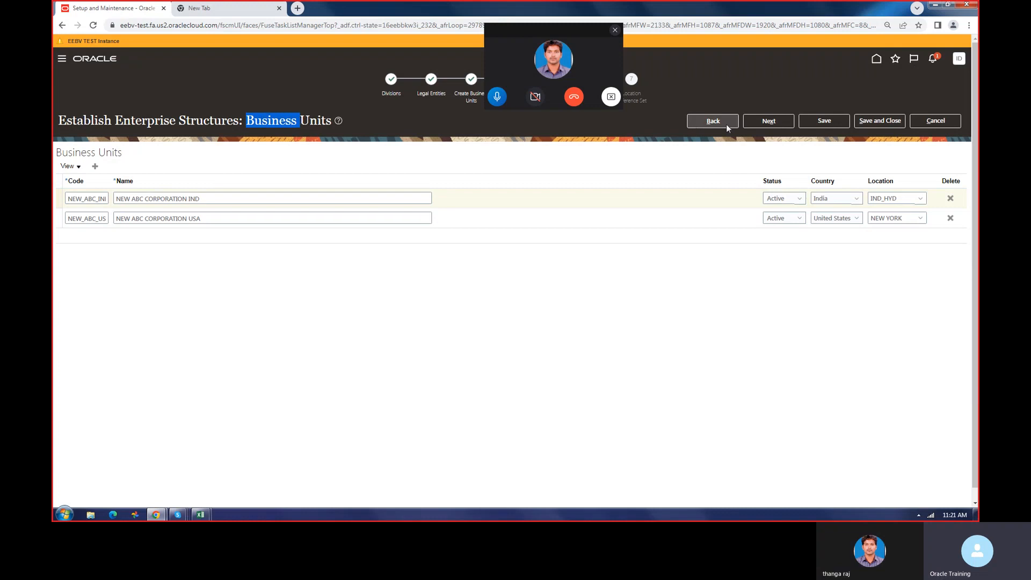
Review the Reference Data Sets and Business Unit Set Assignment stages, and return to the Divisions stage
left_click(762, 123)
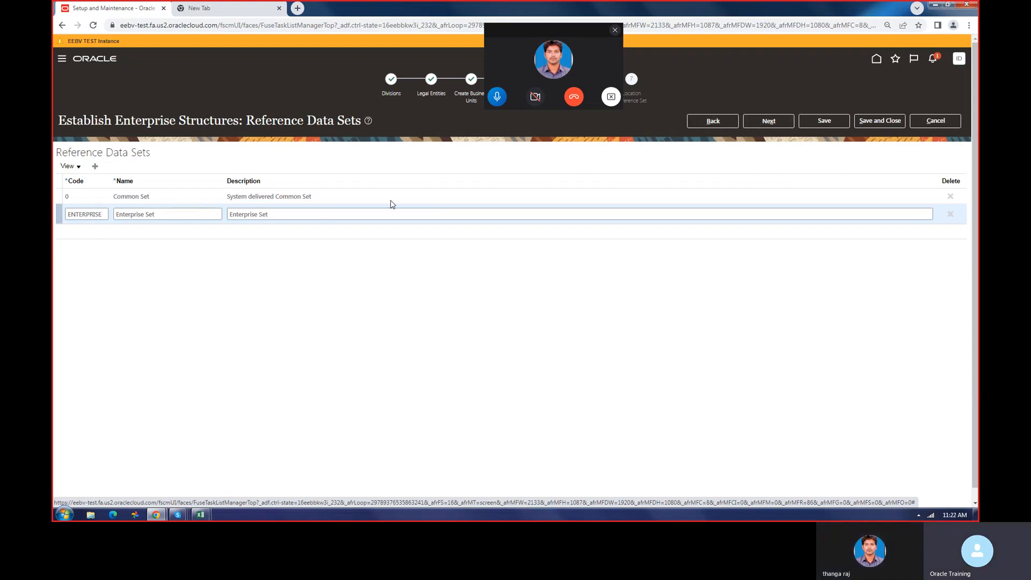
left_click(760, 121)
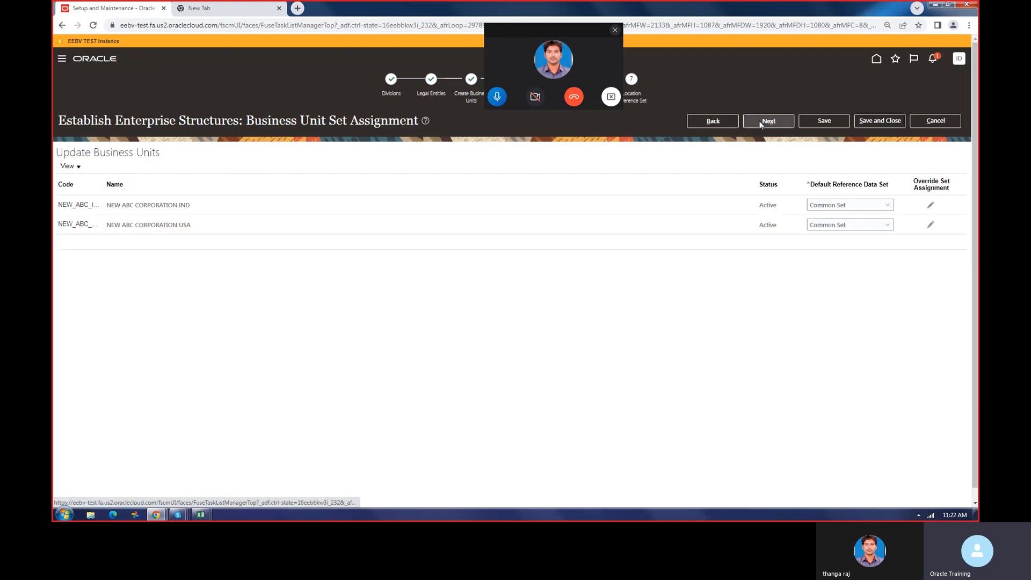
left_click(703, 125)
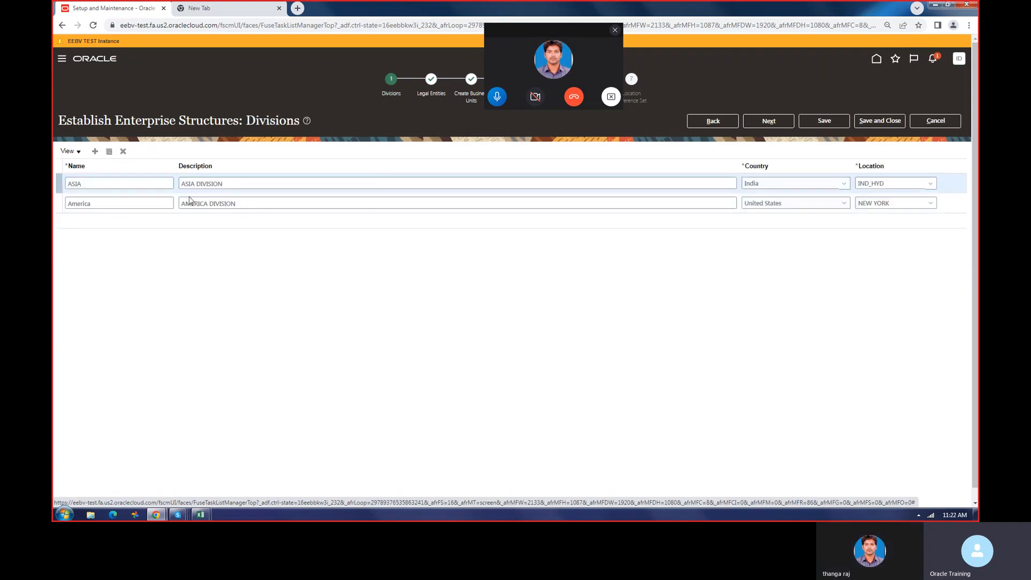
Recheck the division descriptions, legal entities and business units of NEW ABC CORPORATION, and cancel out of the configuration
left_click(232, 184)
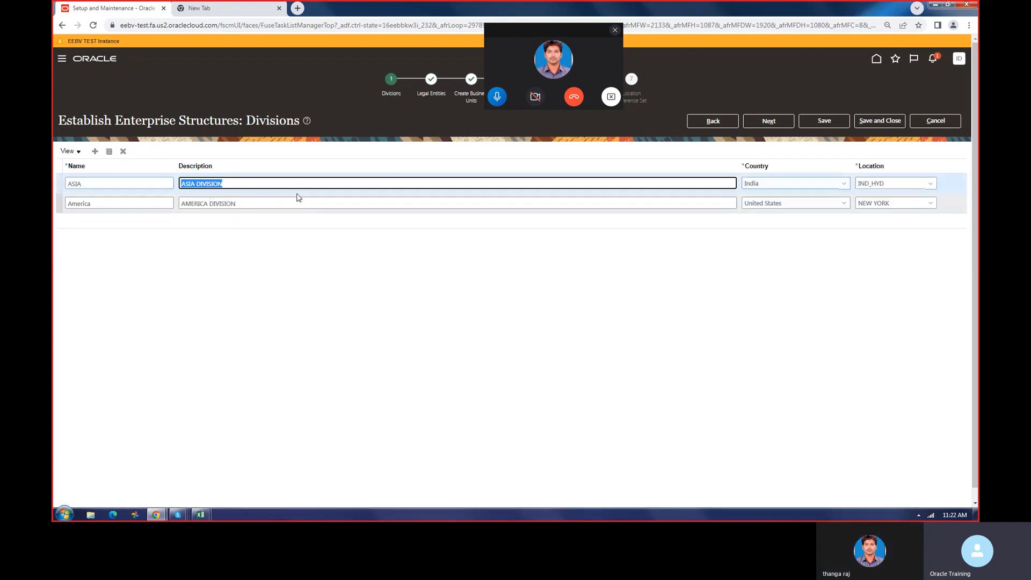
left_click(247, 207)
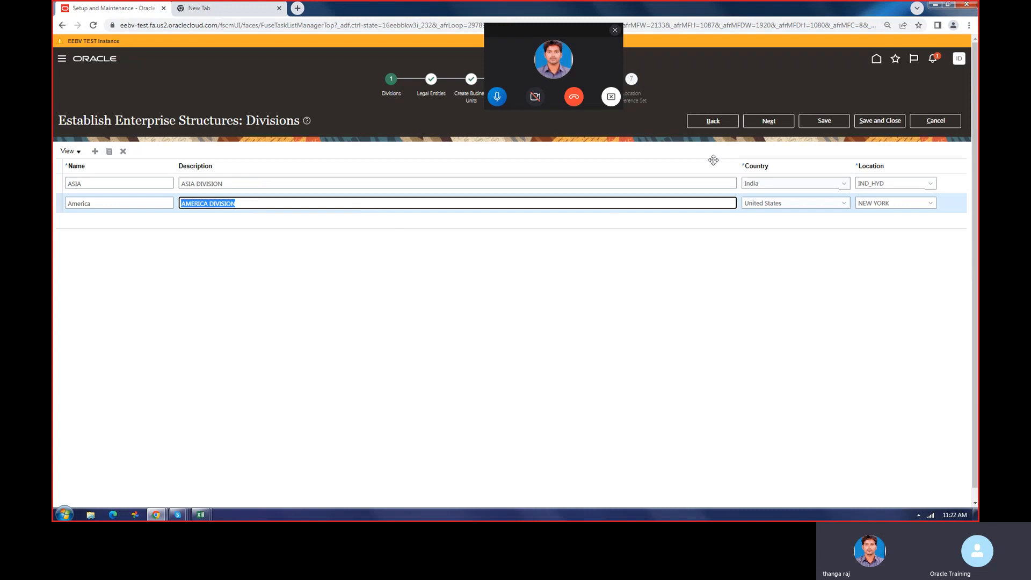
left_click(769, 121)
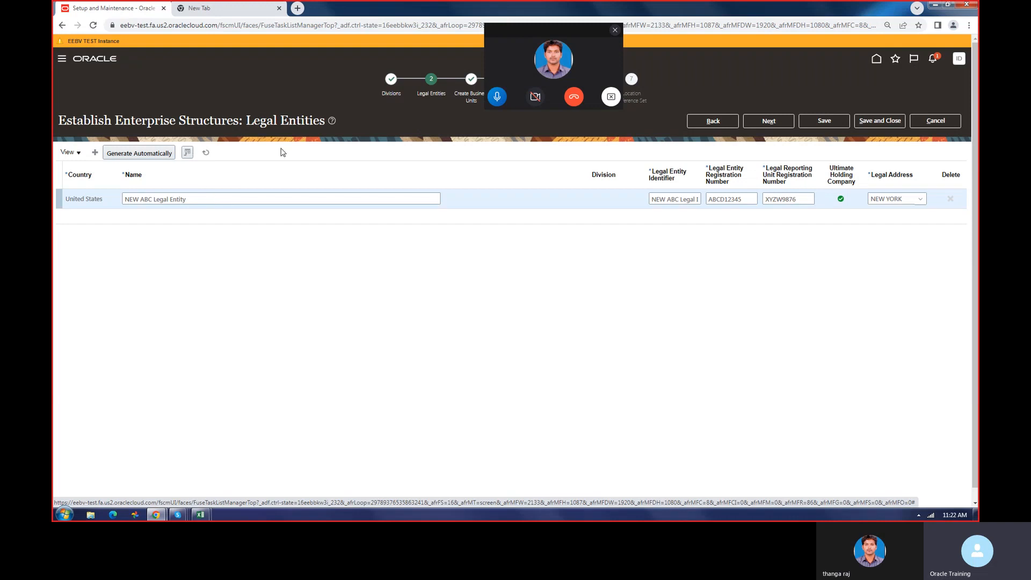
left_click(758, 122)
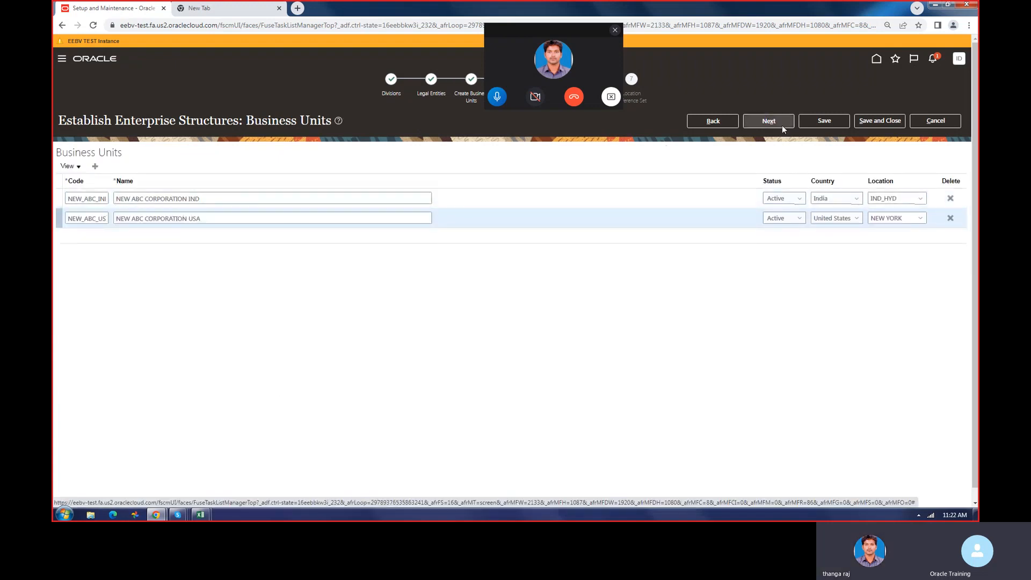
left_click(936, 123)
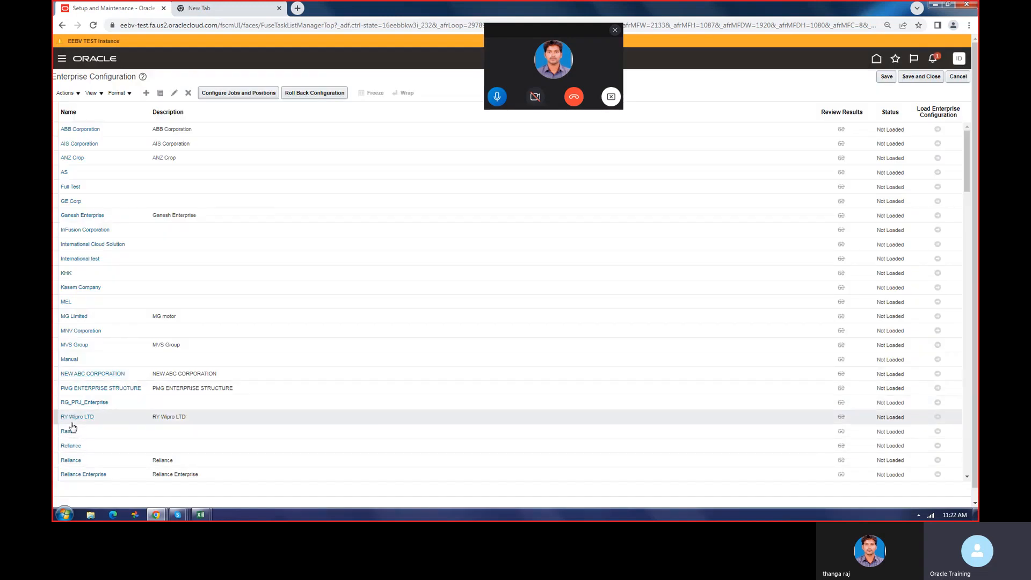
Open the Reliance Enterprise configuration and examine its Enterprise, Divisions, Legal Entities and Create Business Units stages
left_click(73, 476)
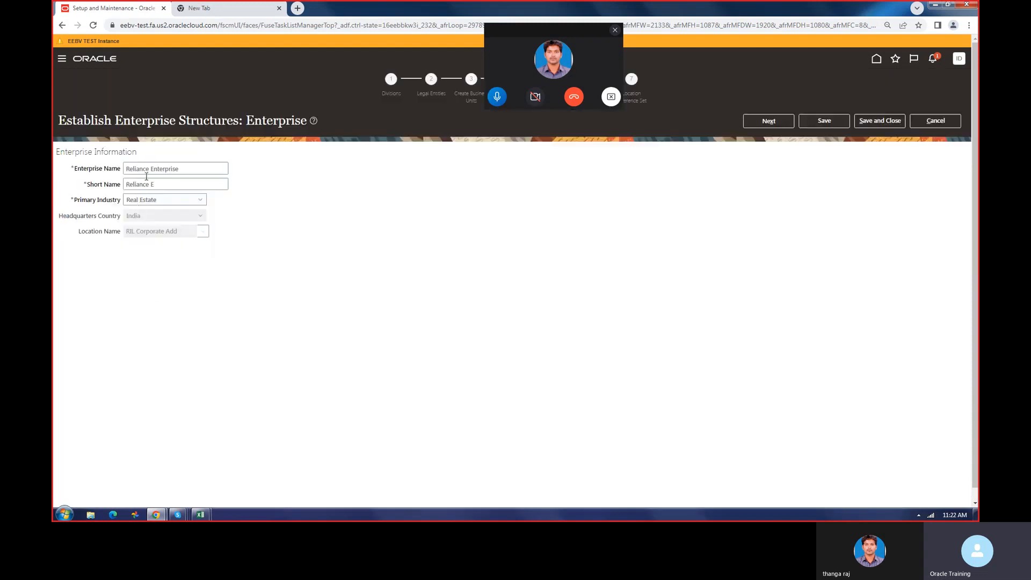
double_click(96, 169)
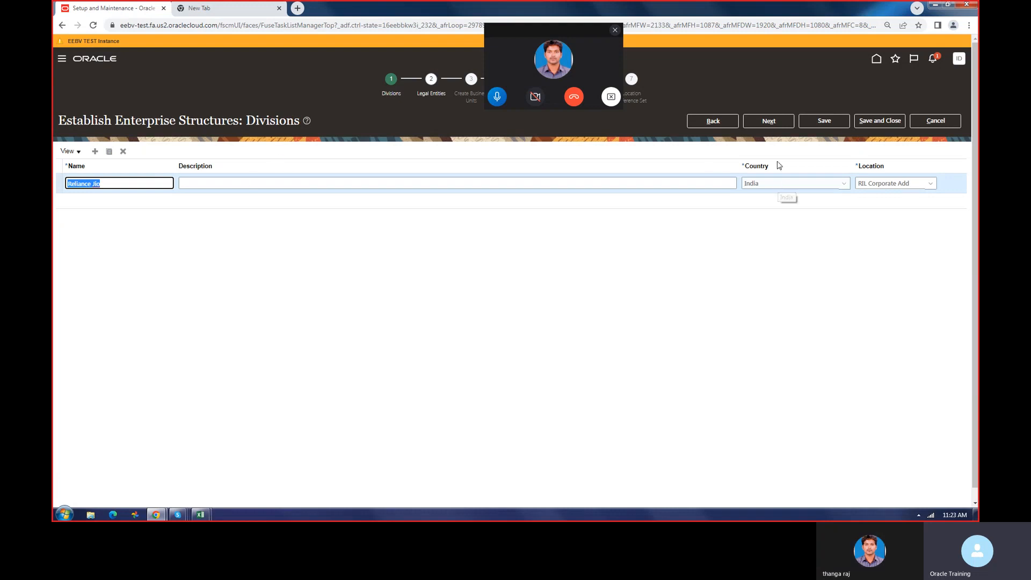
left_click(765, 124)
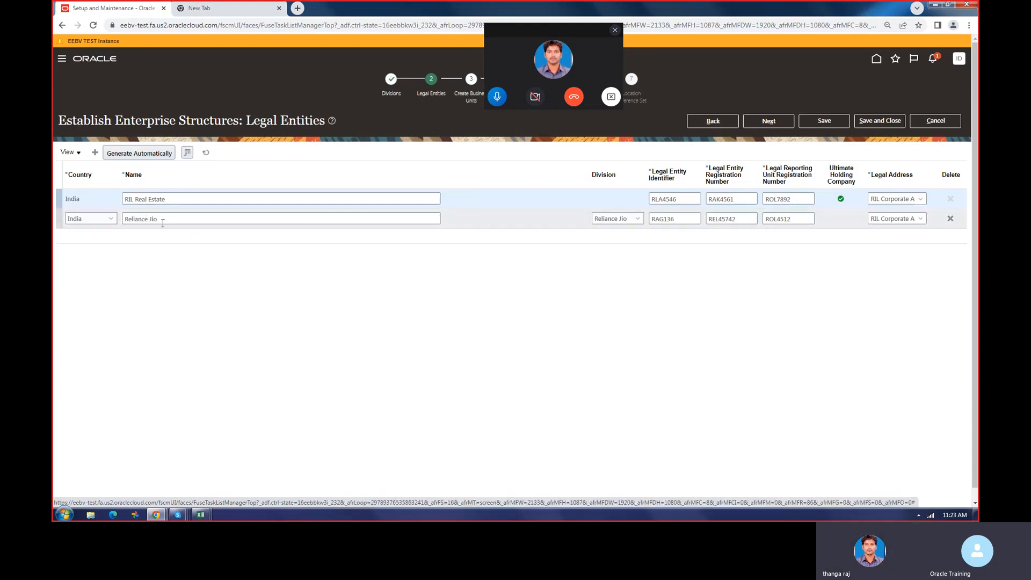
triple_click(246, 124)
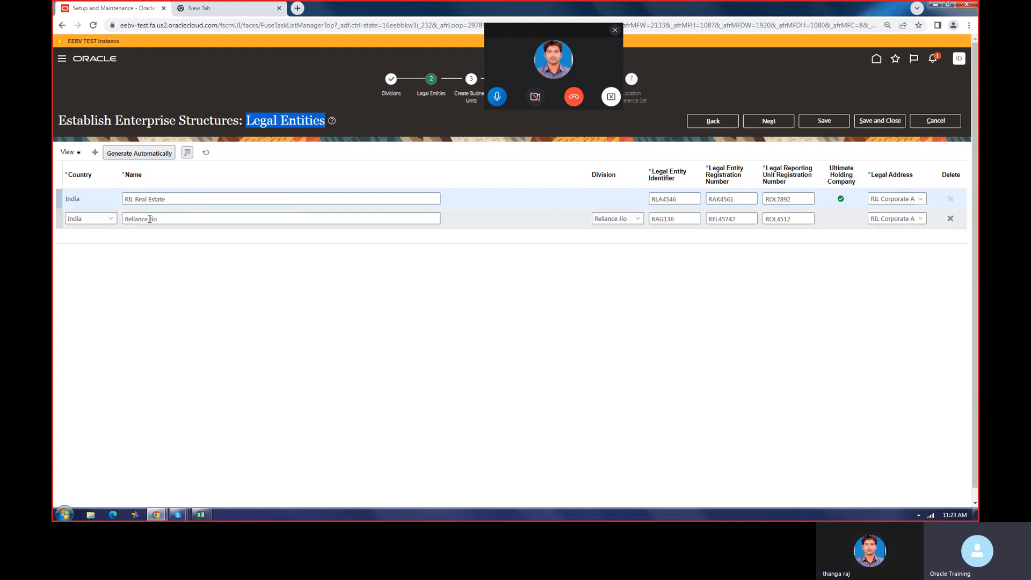
left_click(769, 121)
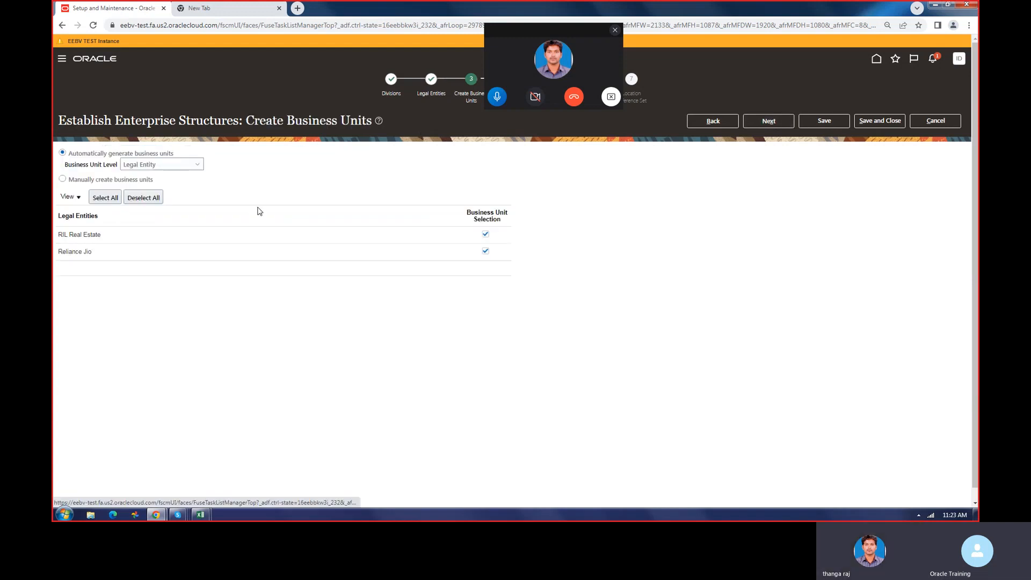
left_click_drag(74, 235, 115, 252)
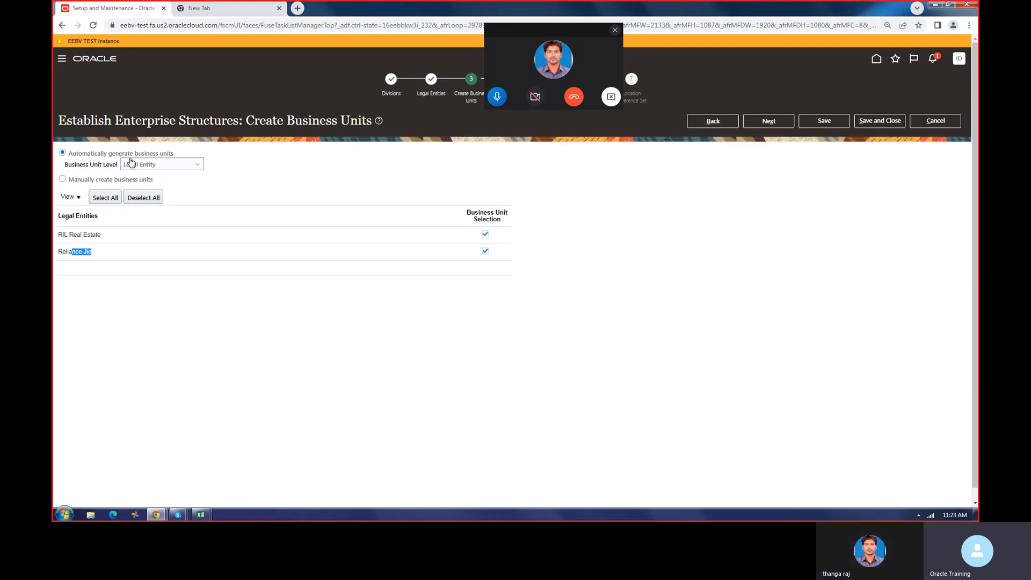
Try creating business units manually, accept deletion of the existing units and advance to the Business Units stage
left_click(62, 179)
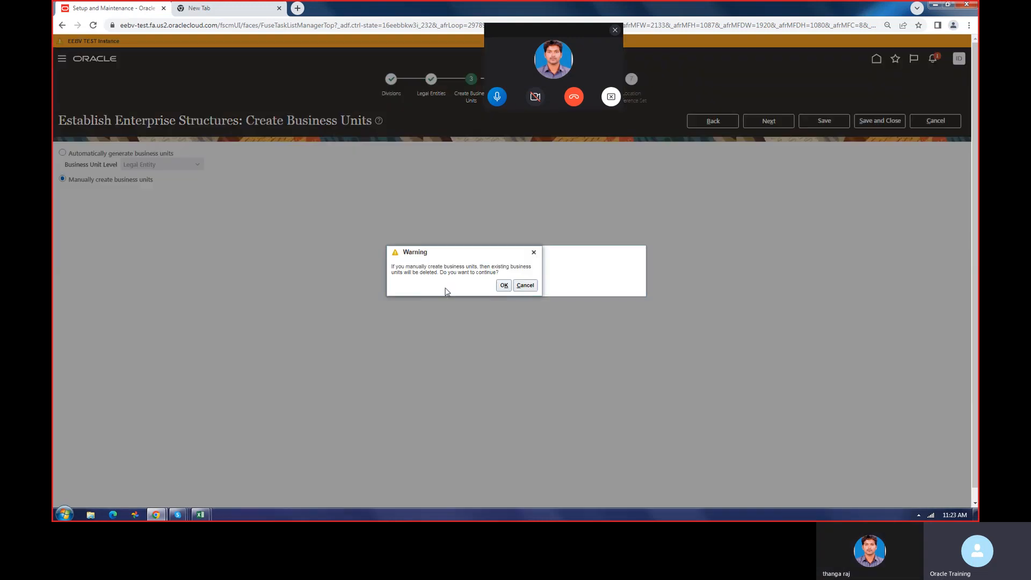
left_click(503, 286)
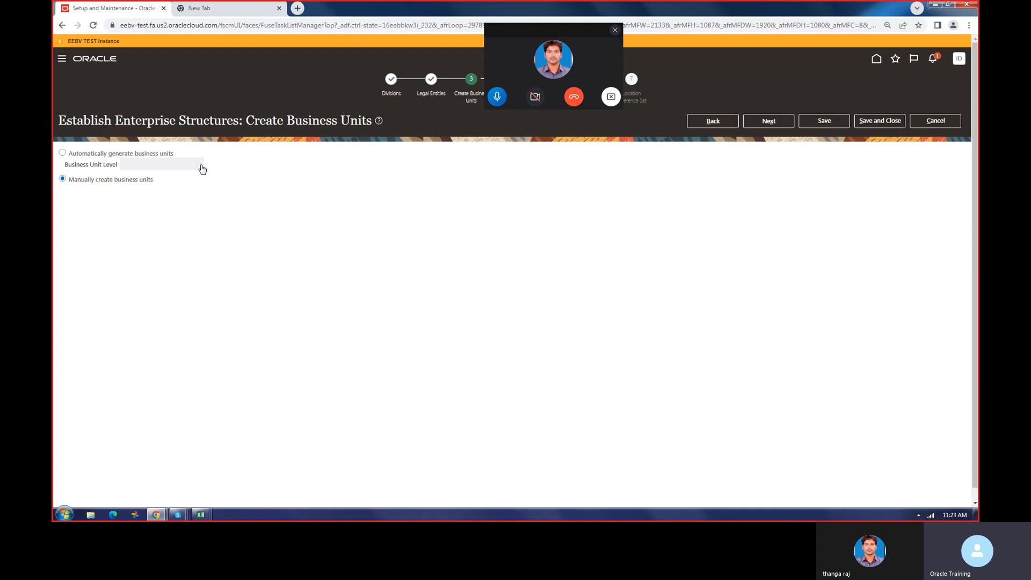
left_click(772, 126)
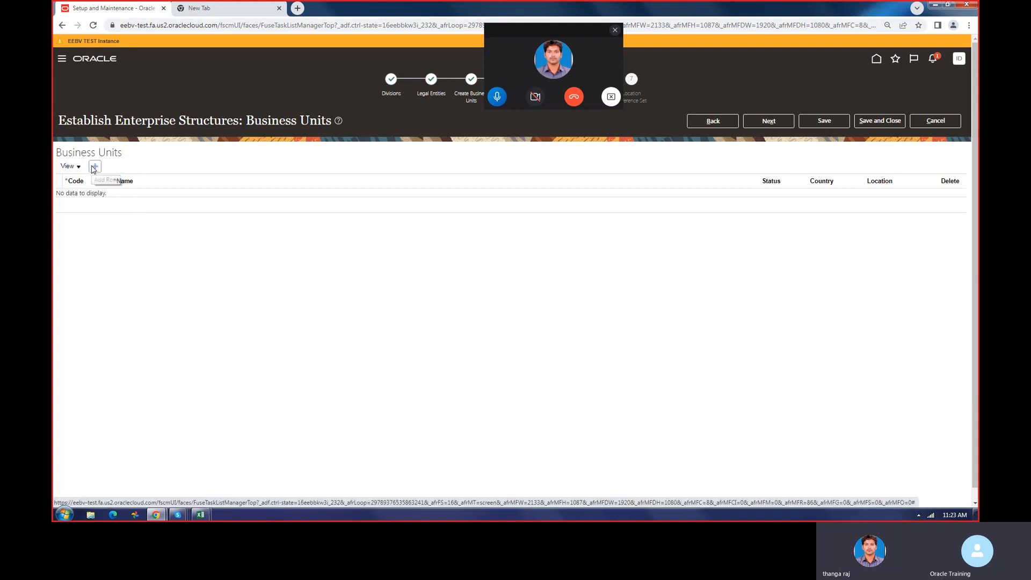
Advance through the remaining stages to Review Results, and cancel the Reliance Enterprise configuration, discarding the unsaved changes
left_click(768, 123)
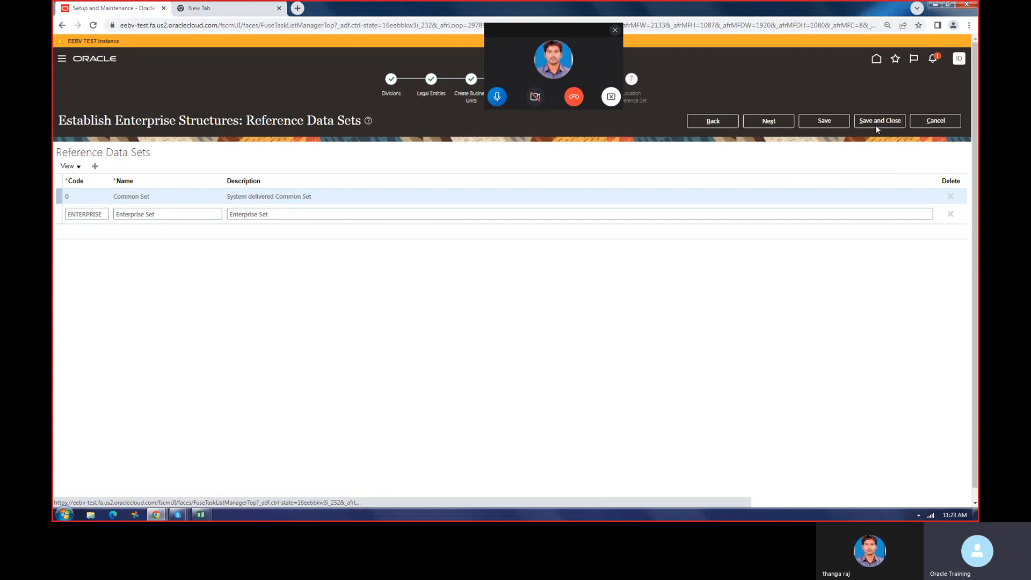
left_click(779, 125)
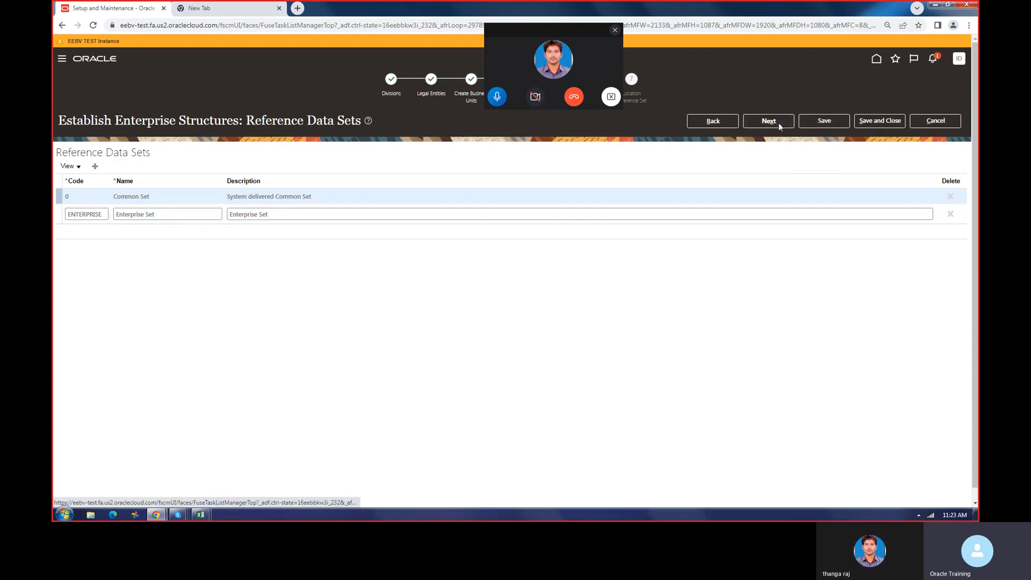
left_click(773, 121)
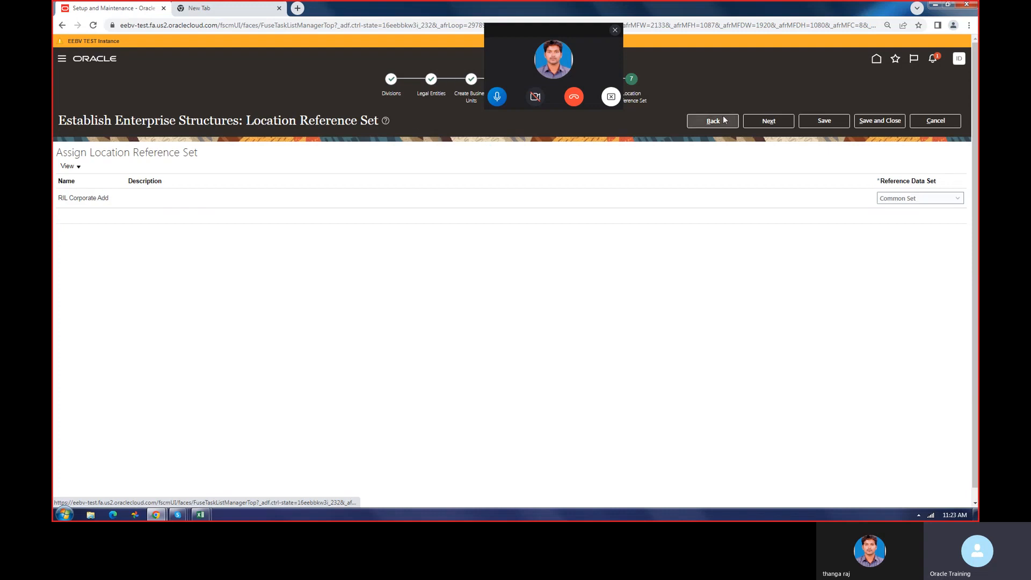
left_click(758, 122)
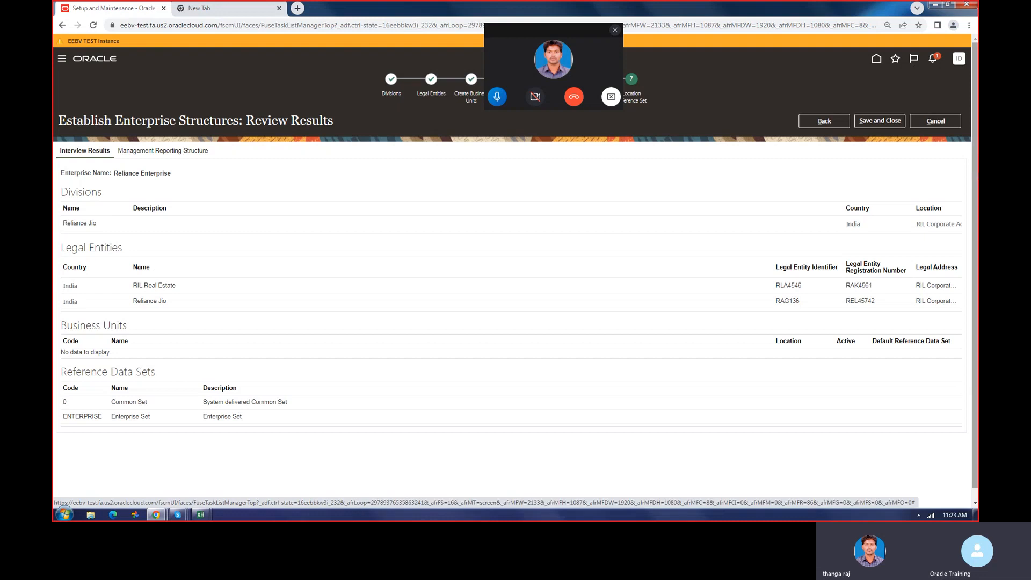
left_click(927, 121)
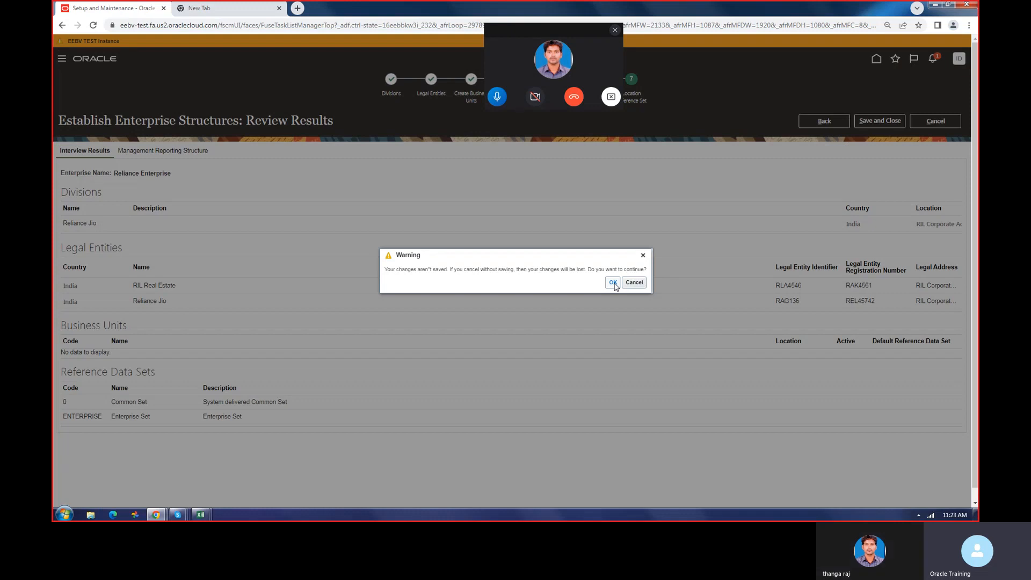
left_click(613, 283)
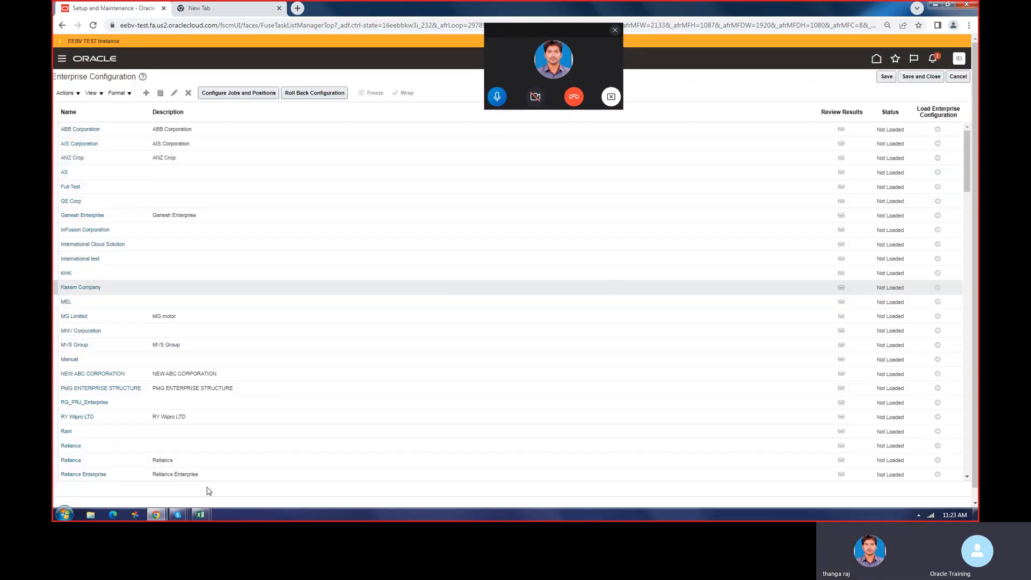
Open the review results of Reliance Enterprise, and download and open its Technical Summary Report PDF
left_click(841, 476)
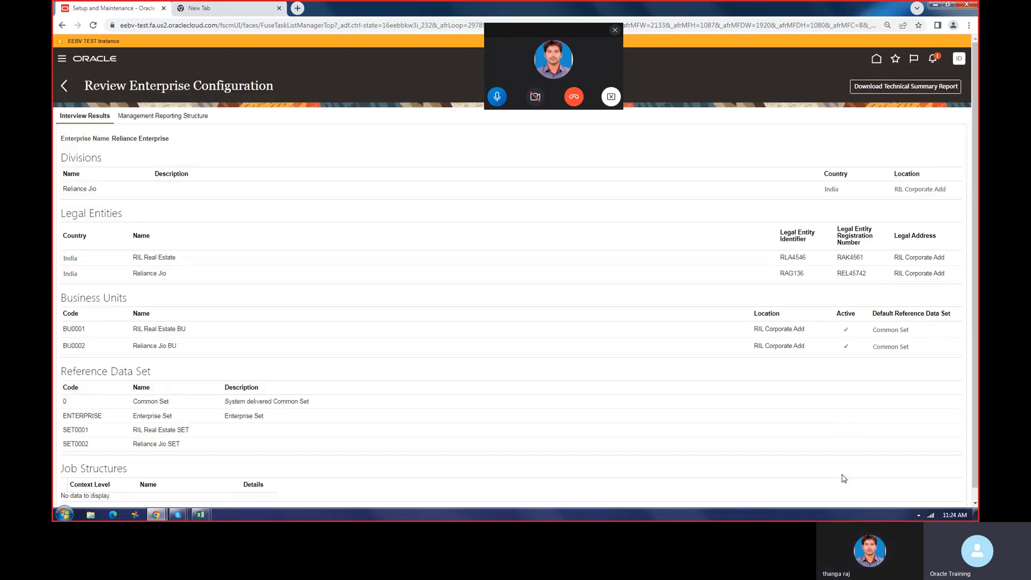
left_click(887, 86)
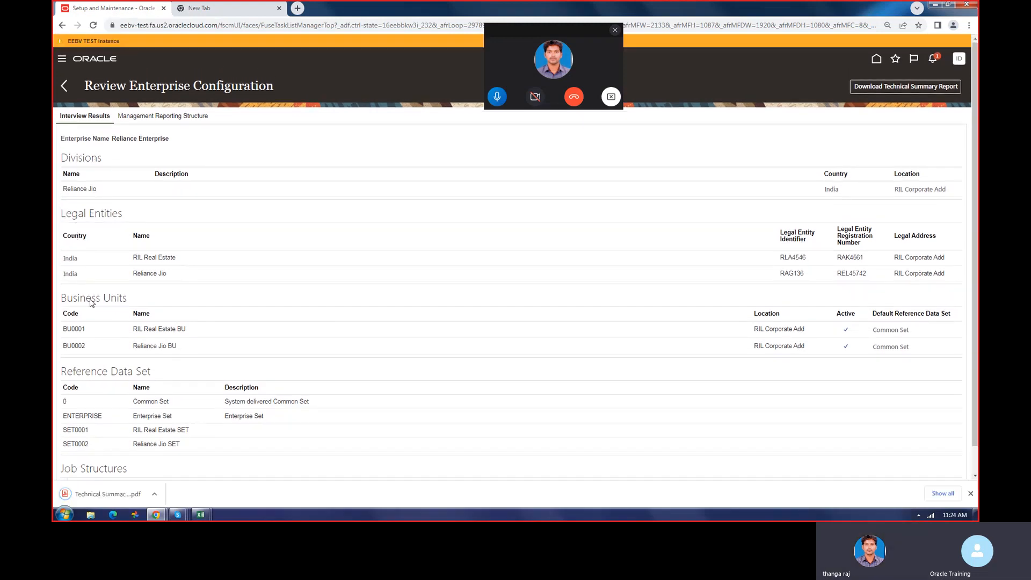
scroll(114, 463, "down", 1)
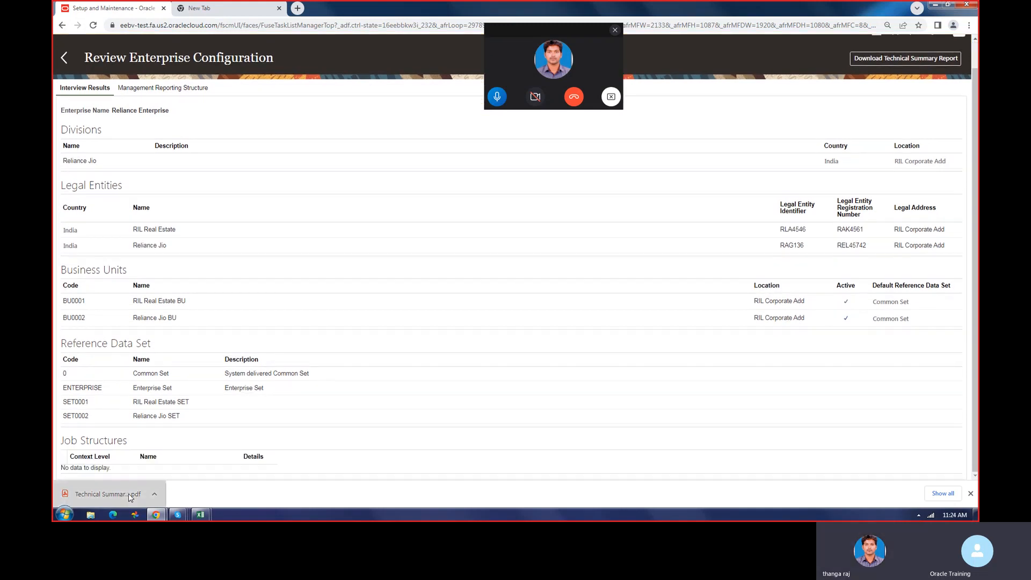
left_click(129, 498)
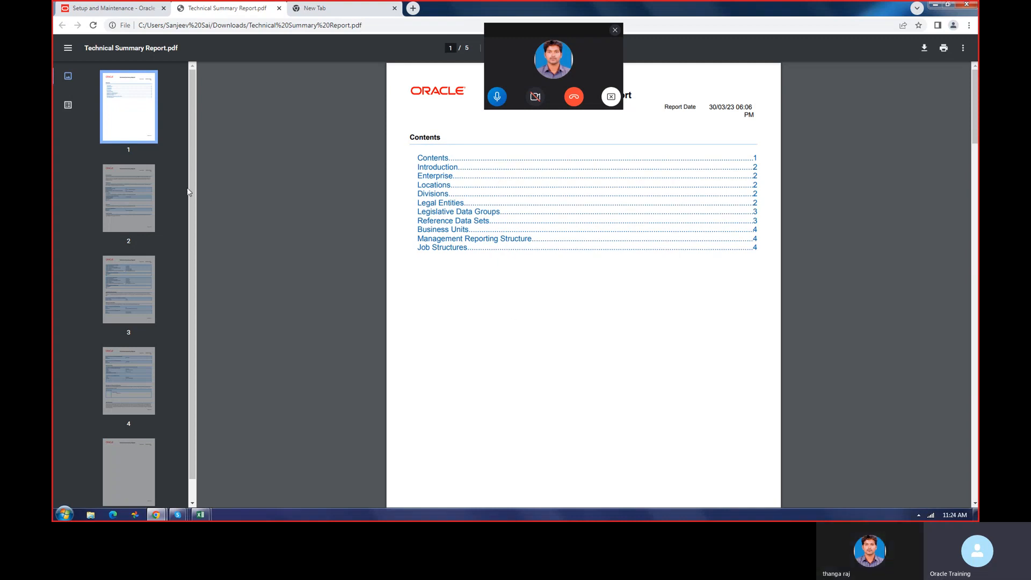
Examine the Enterprise section and its location on page 2 of the Technical Summary Report
left_click(141, 202)
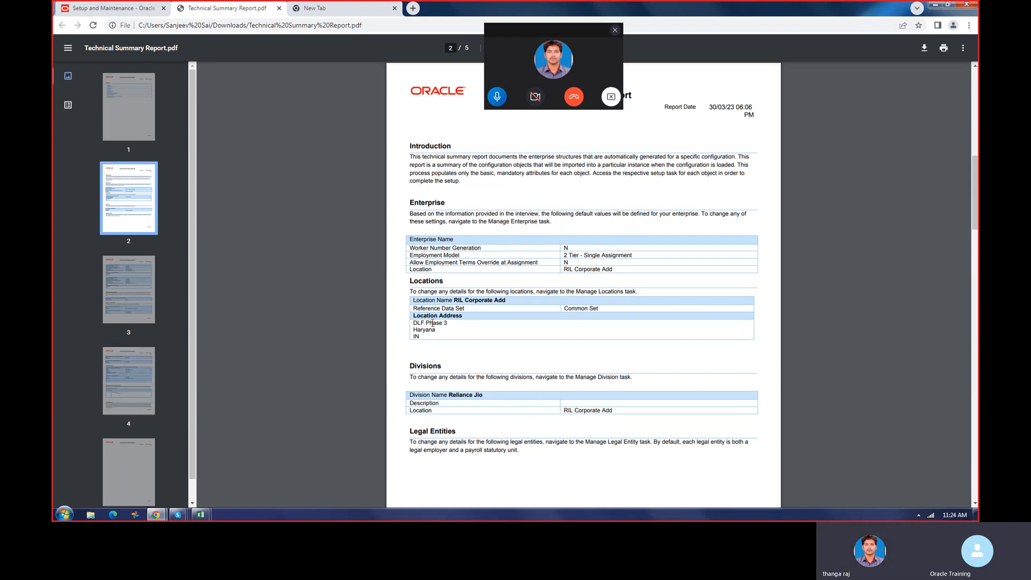
left_click_drag(417, 209, 481, 215)
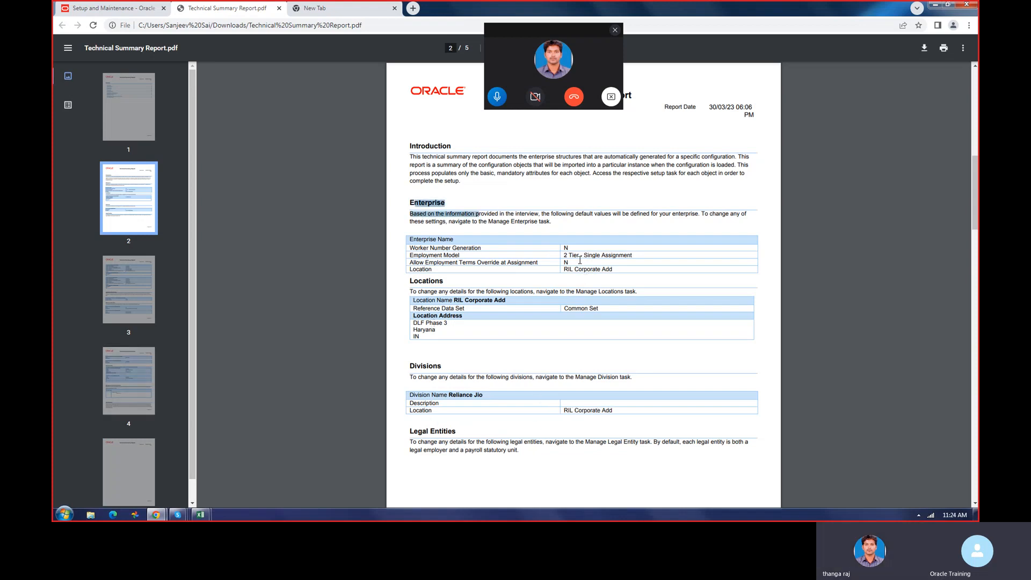
left_click_drag(563, 269, 633, 270)
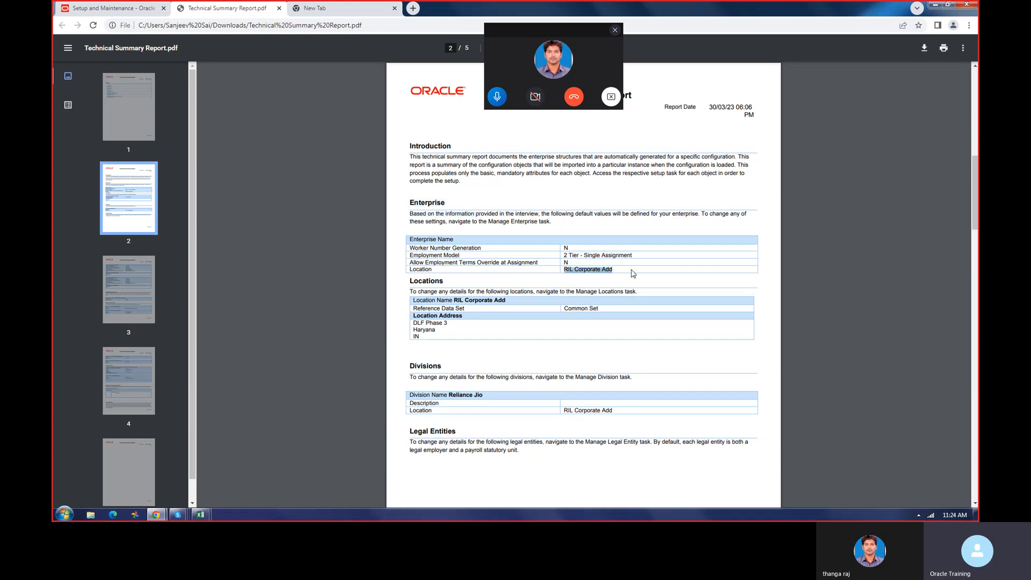
Examine the RIL Real Estate and Reliance Jio legal entities on page 3, and skim the report's remaining pages
left_click(133, 280)
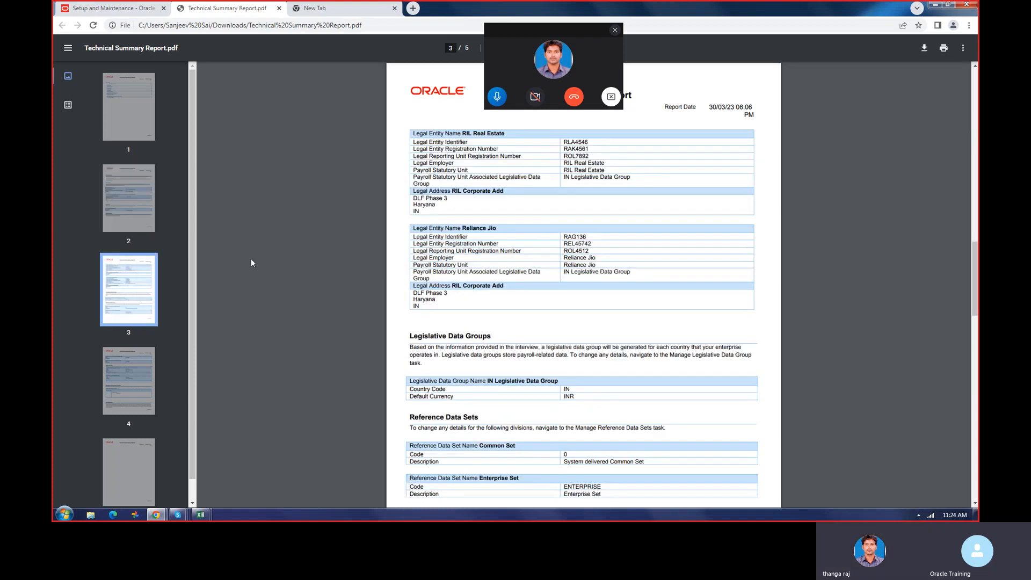
left_click_drag(589, 159, 520, 230)
left_click(475, 211)
left_click_drag(458, 237, 524, 230)
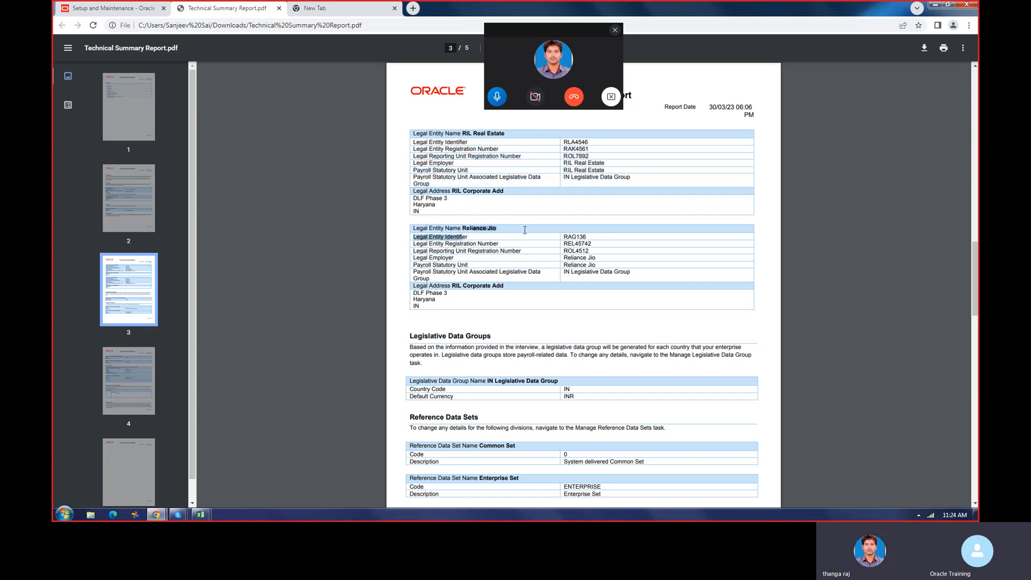
left_click(526, 229)
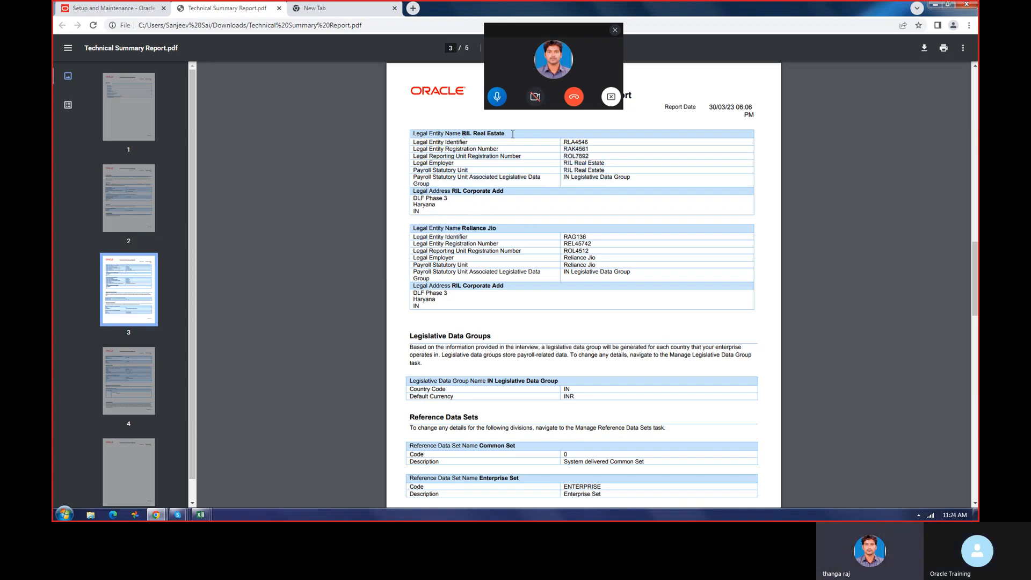
scroll(539, 373, "down", 2)
scroll(539, 372, "down", 15)
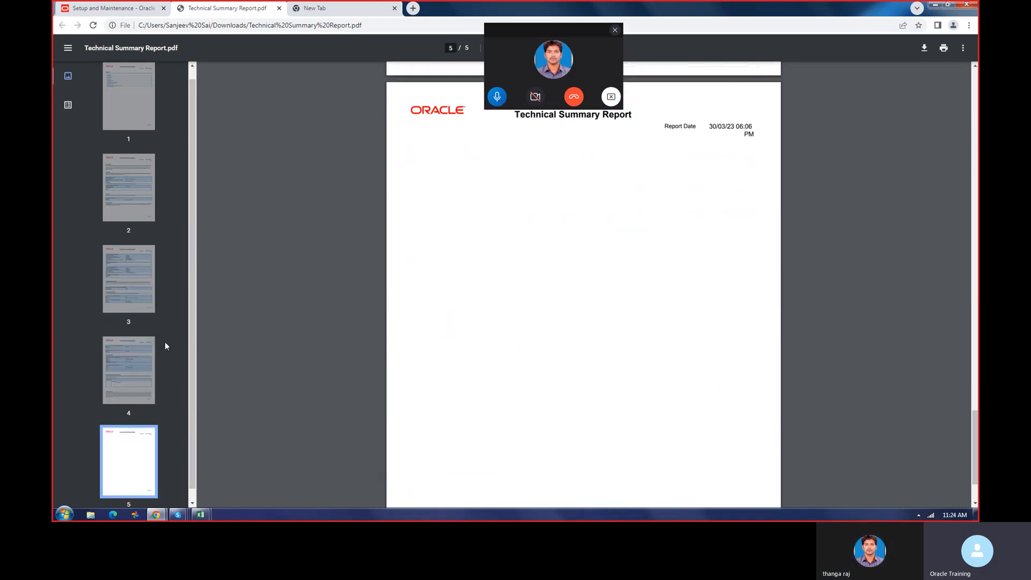
scroll(556, 192, "up", 20)
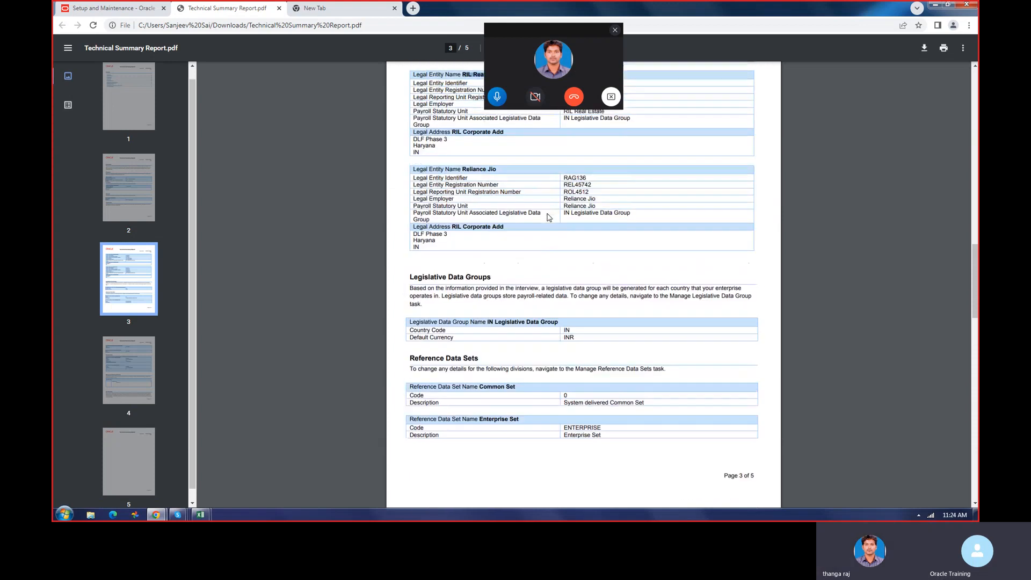
Return from the Technical Summary Report to the Reliance Enterprise review page, and go back to the Enterprise Configuration list
scroll(551, 220, "up", 18)
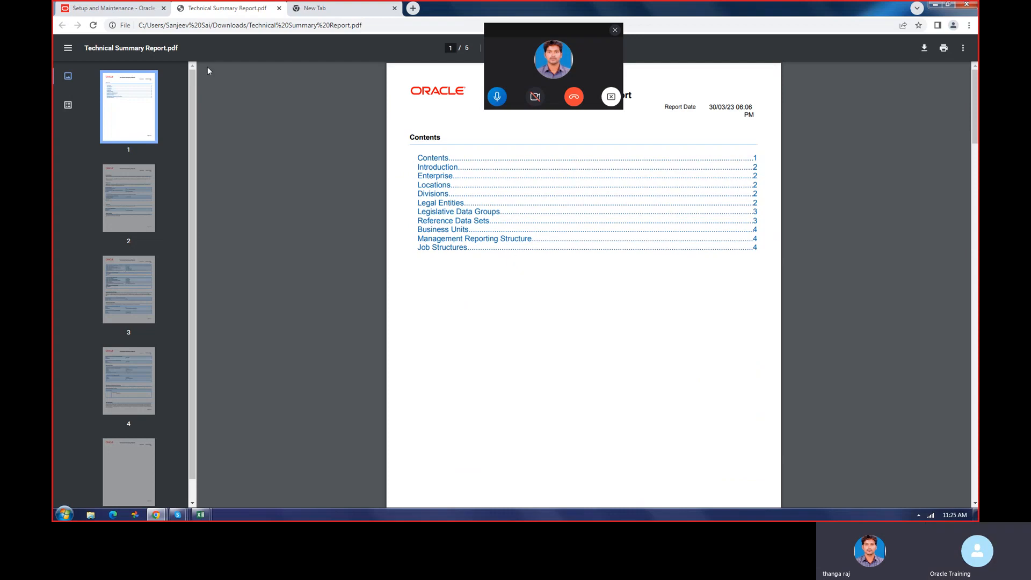
left_click(139, 13)
left_click(260, 8)
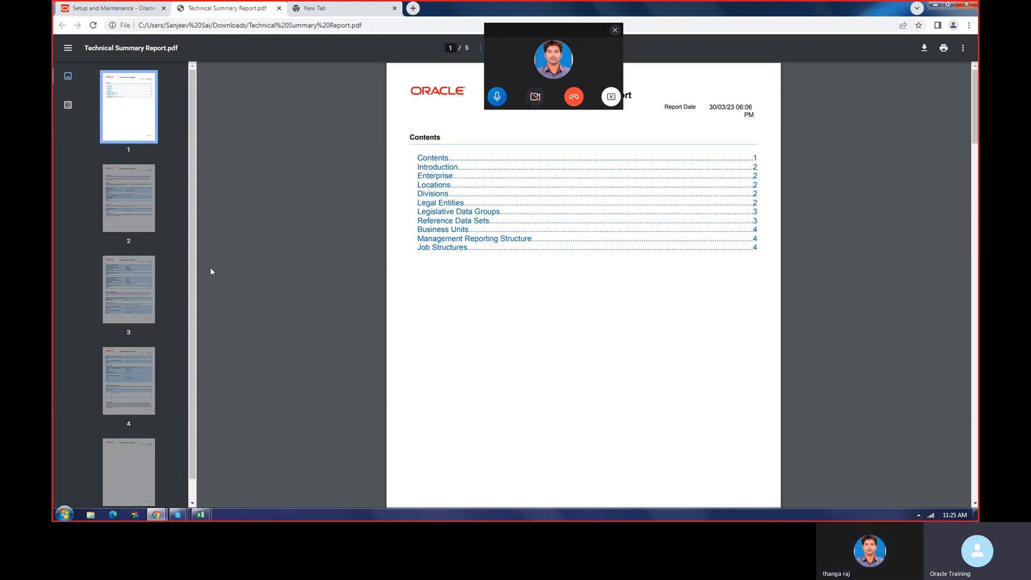
left_click(108, 5)
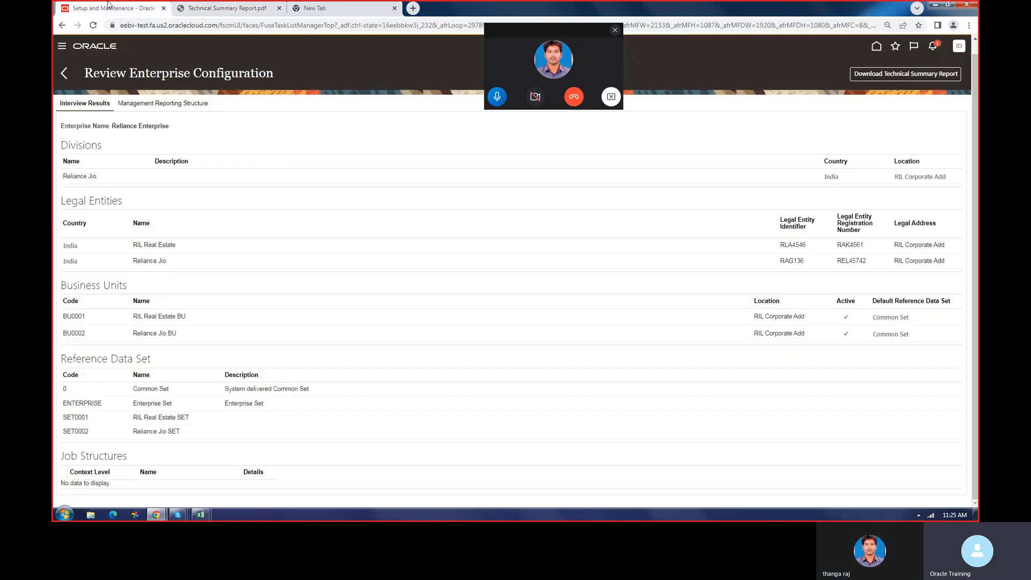
left_click(67, 74)
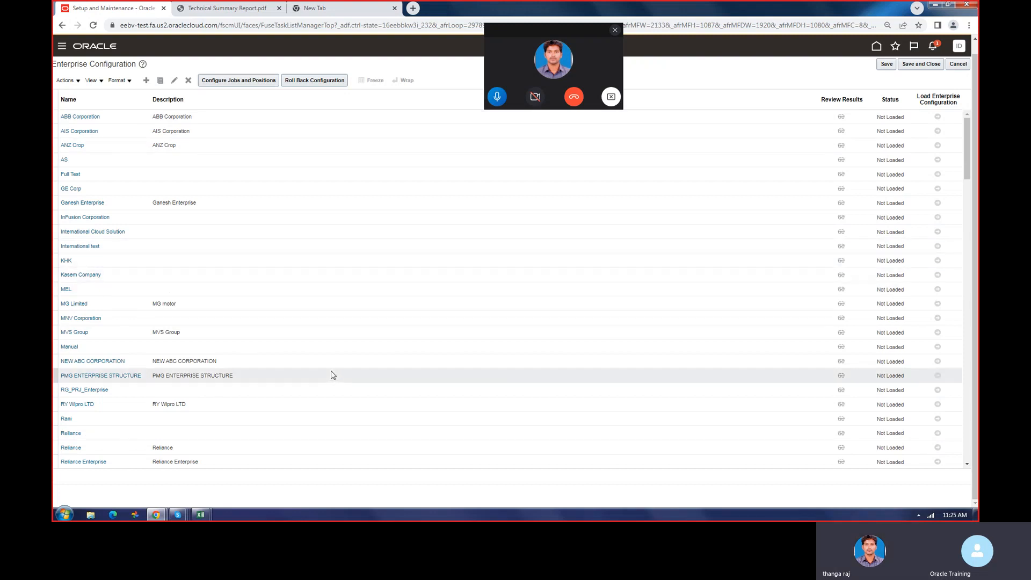
Cancel out of the Enterprise Configuration list and return to the Oracle home page
scroll(308, 299, "up", 2)
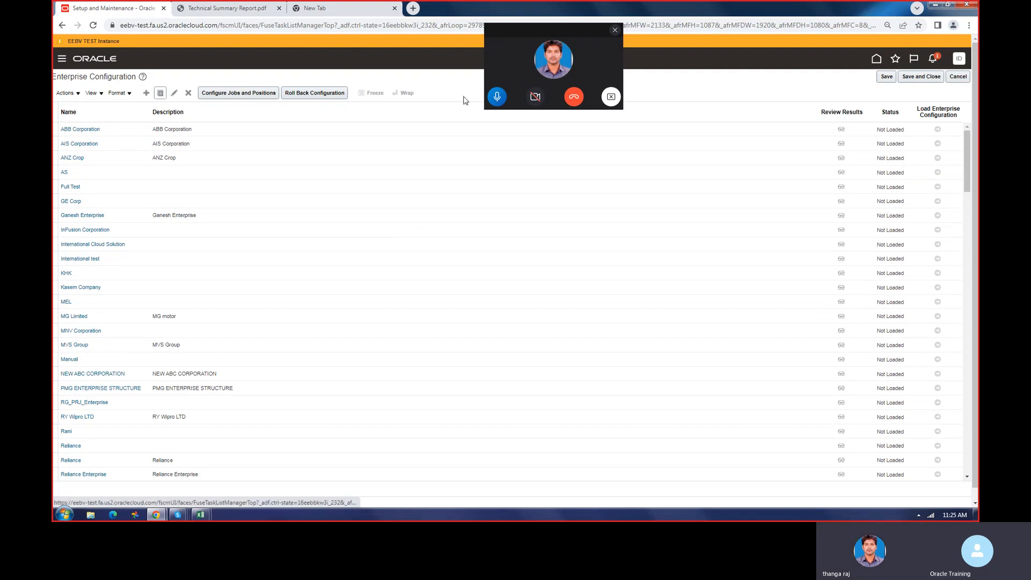
left_click(954, 77)
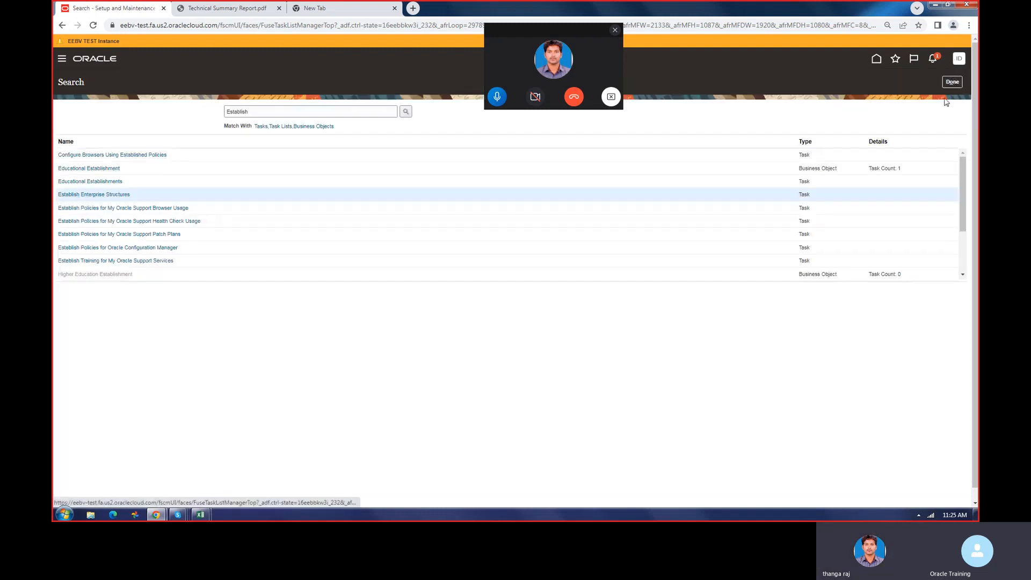
left_click(876, 61)
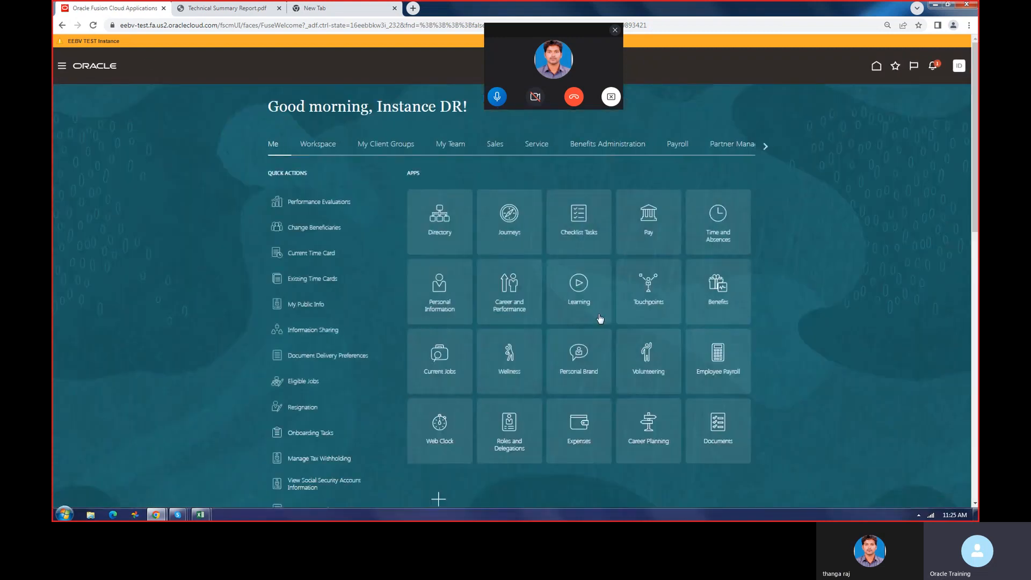
Go to Setup and Maintenance and open its task search page
left_click(960, 66)
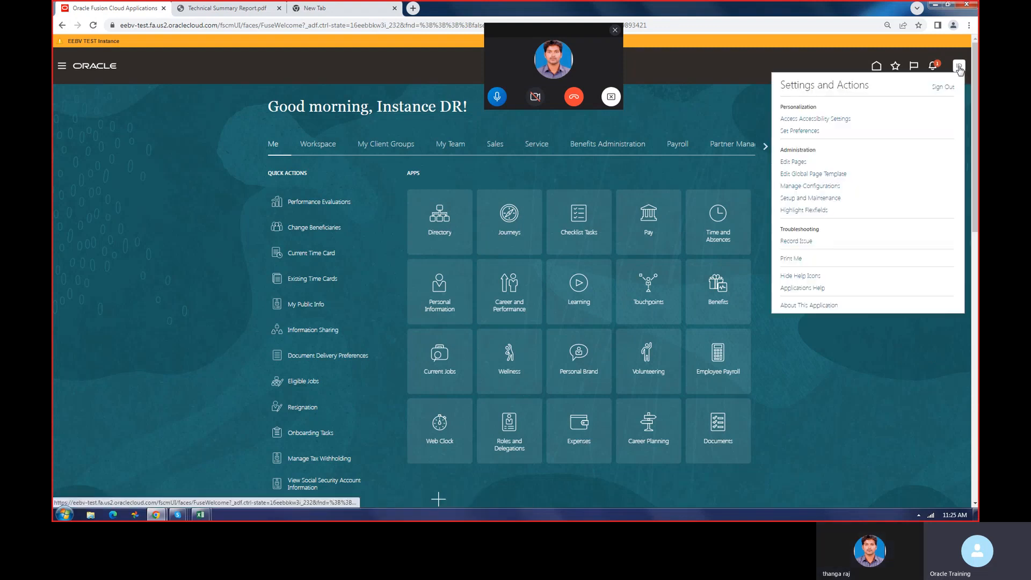
left_click(807, 199)
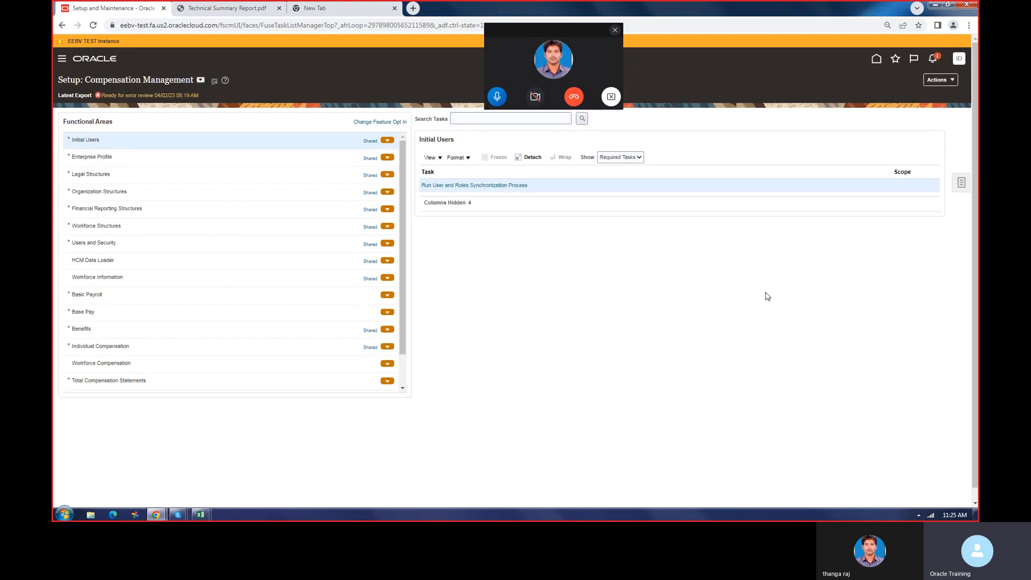
left_click(961, 183)
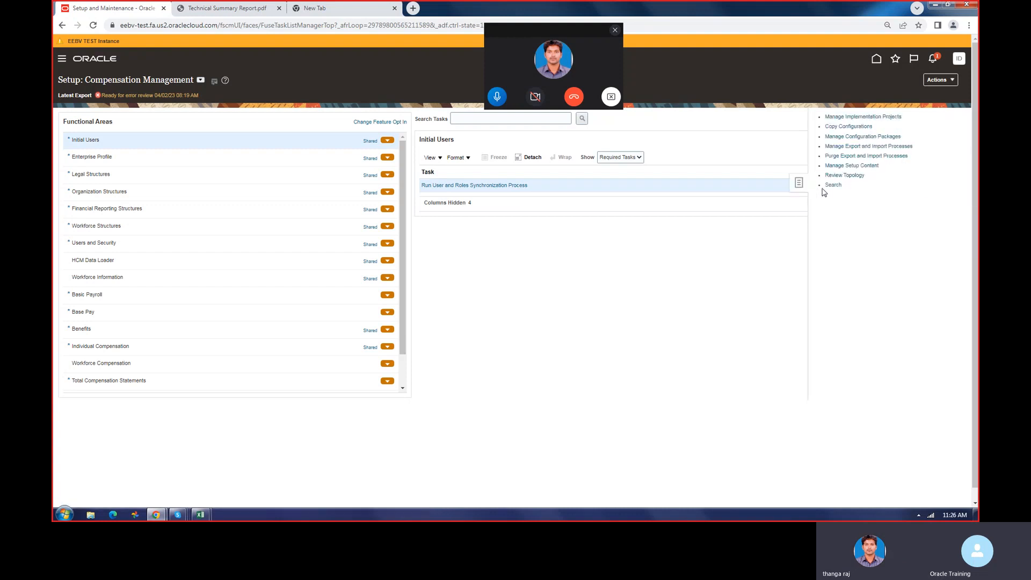
left_click(831, 185)
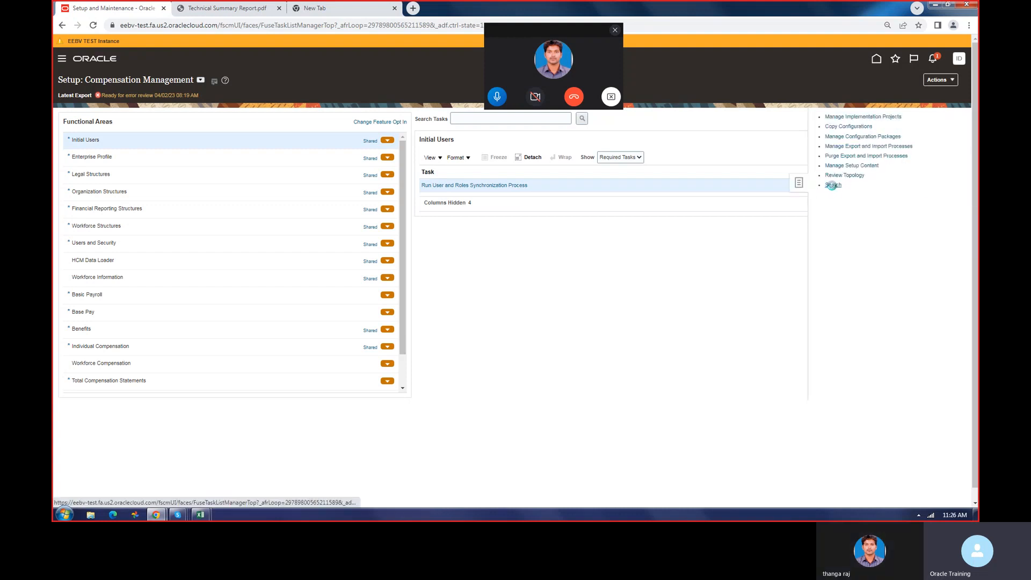
Search for "Establish" to open the Establish Enterprise Structures task, and start creating a new enterprise configuration
left_click(290, 112)
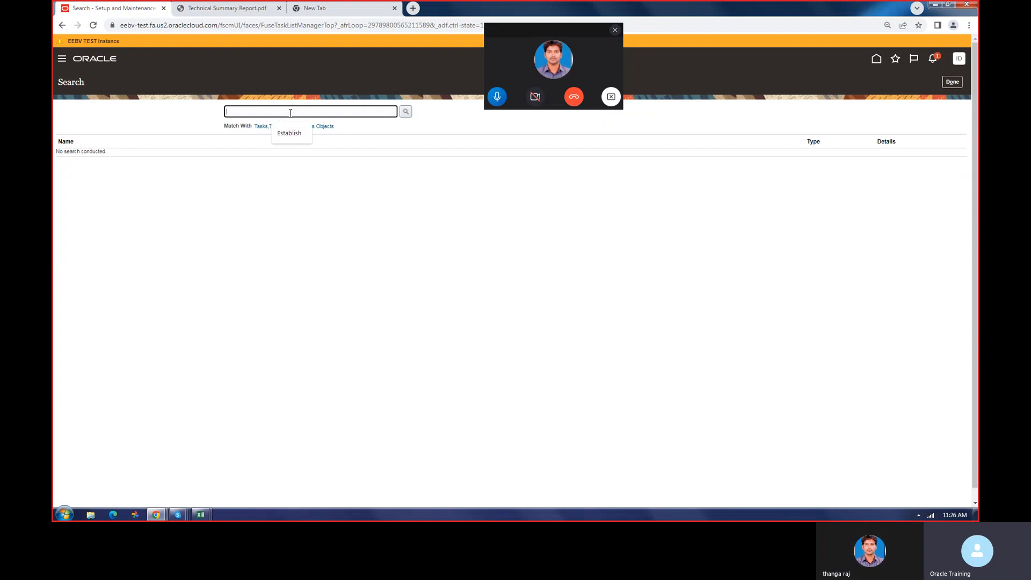
type("Establish")
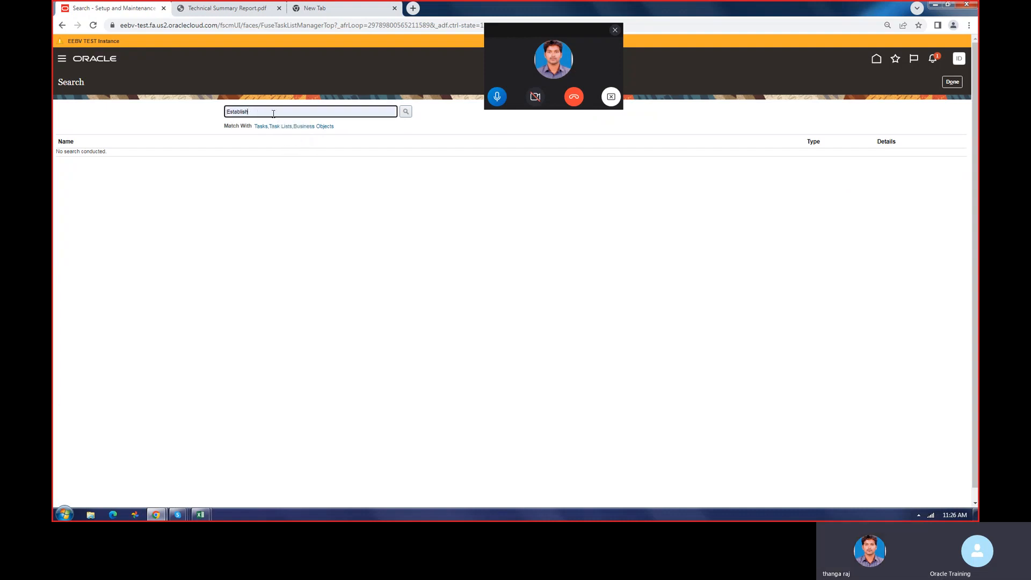
left_click(406, 111)
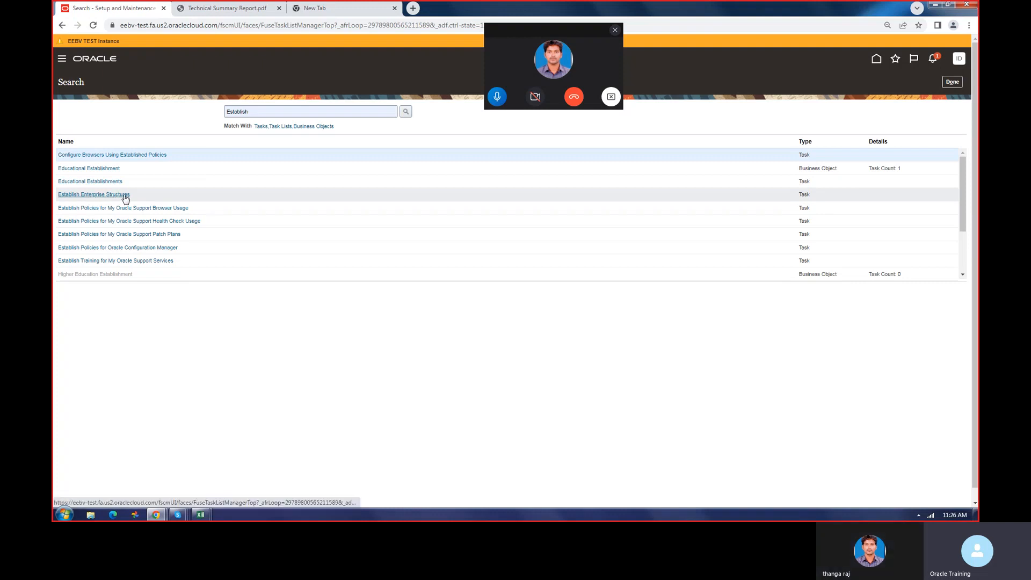
left_click(91, 195)
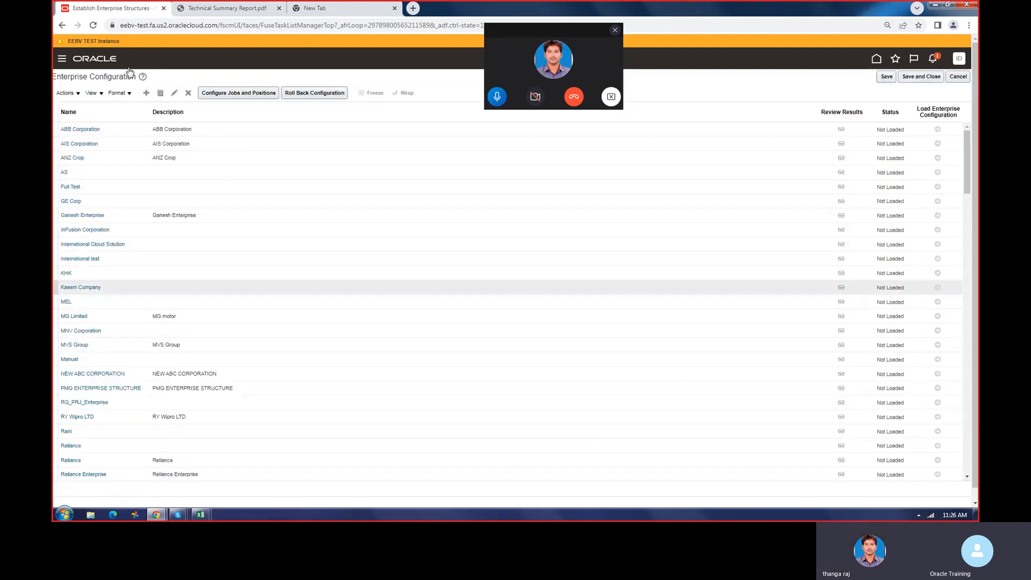
left_click(146, 93)
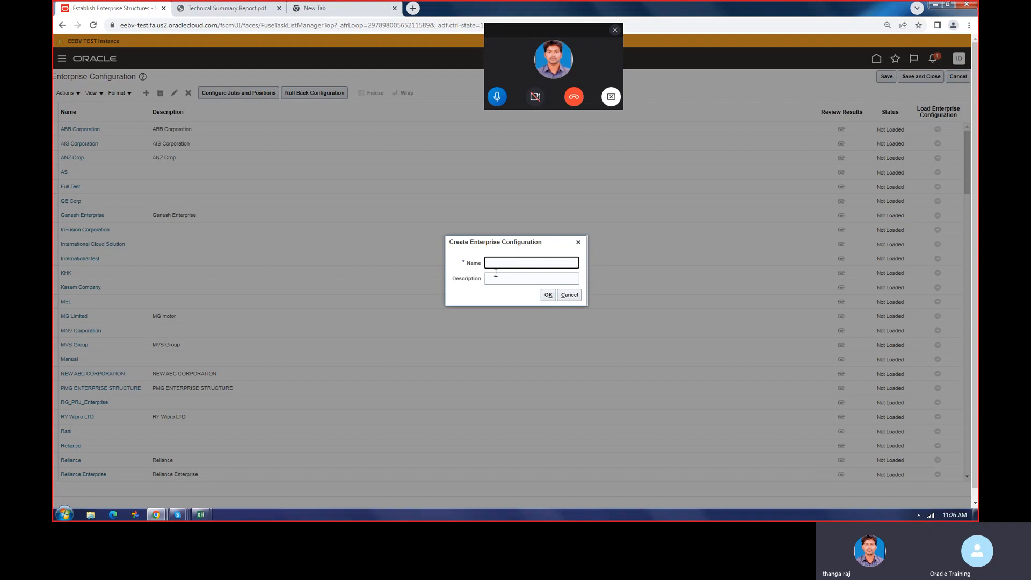
left_click(521, 280)
left_click(510, 263)
type("Am")
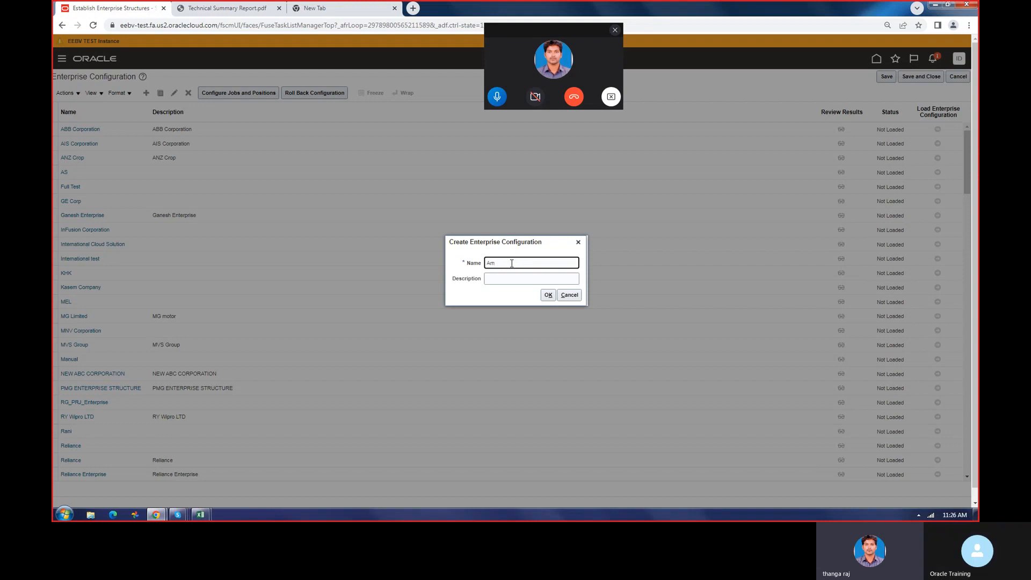
key("BackSpace")
key("BackSpace")
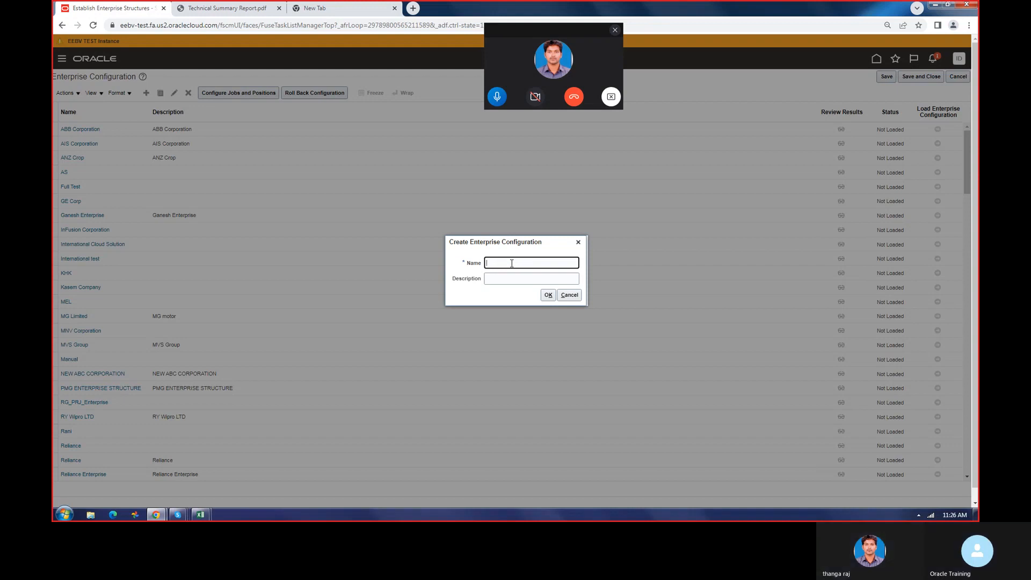
type("Pepsi Co i")
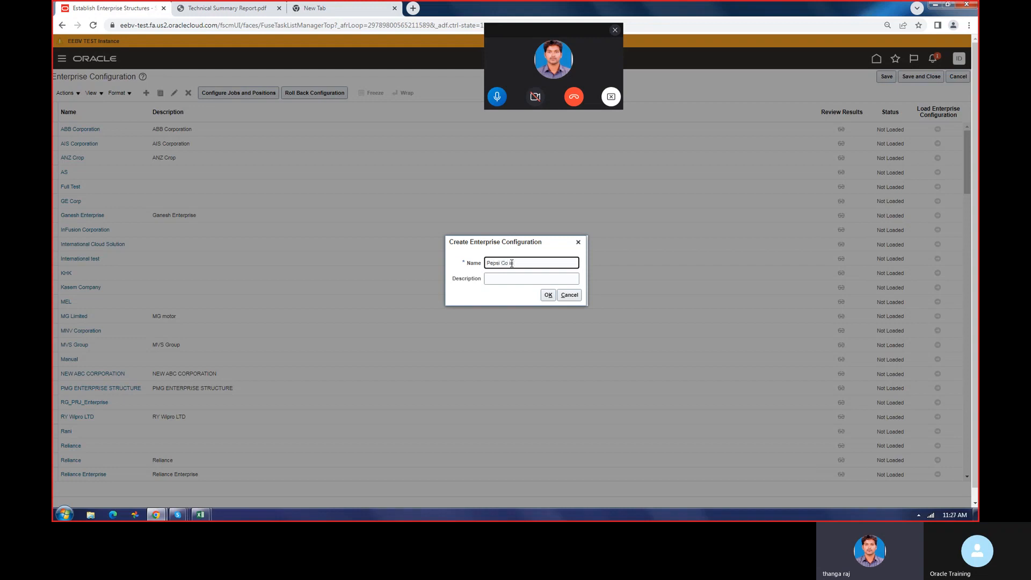
key("BackSpace")
key("BackSpace")
key("BackSpace")
key("BackSpace")
key("BackSpace")
key("BackSpace")
key("BackSpace")
key("BackSpace")
key("BackSpace")
key("BackSpace")
key("BackSpace")
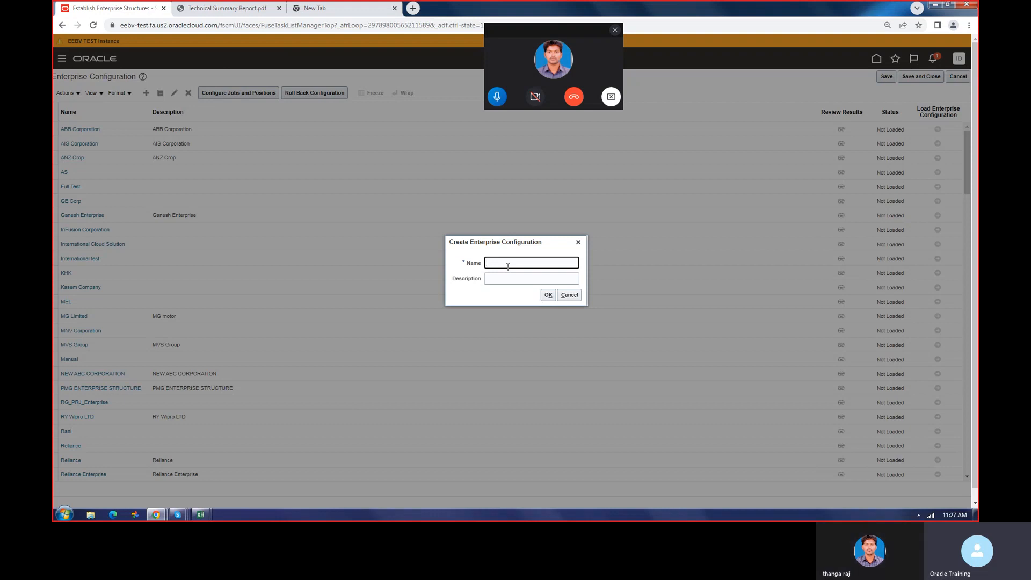
Name the new enterprise configuration "Wipro group", leave its description empty, and confirm its creation
type("Wipro group")
key("Tab")
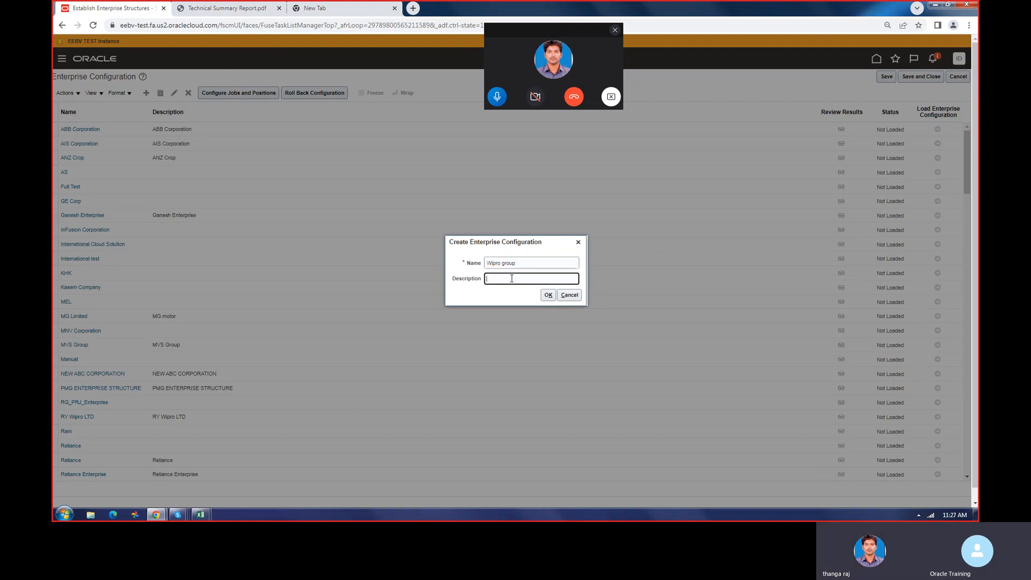
left_click(549, 300)
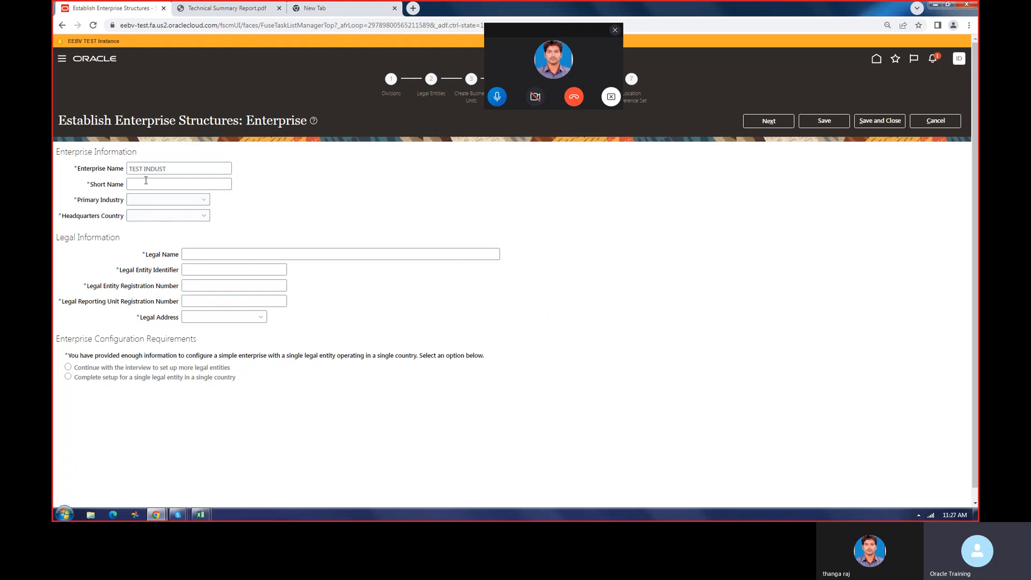
Replace the default enterprise name with "Wipro Corp" in the Enterprise Information section
left_click(199, 255)
left_click(156, 183)
left_click_drag(169, 169, 121, 163)
type("Wip")
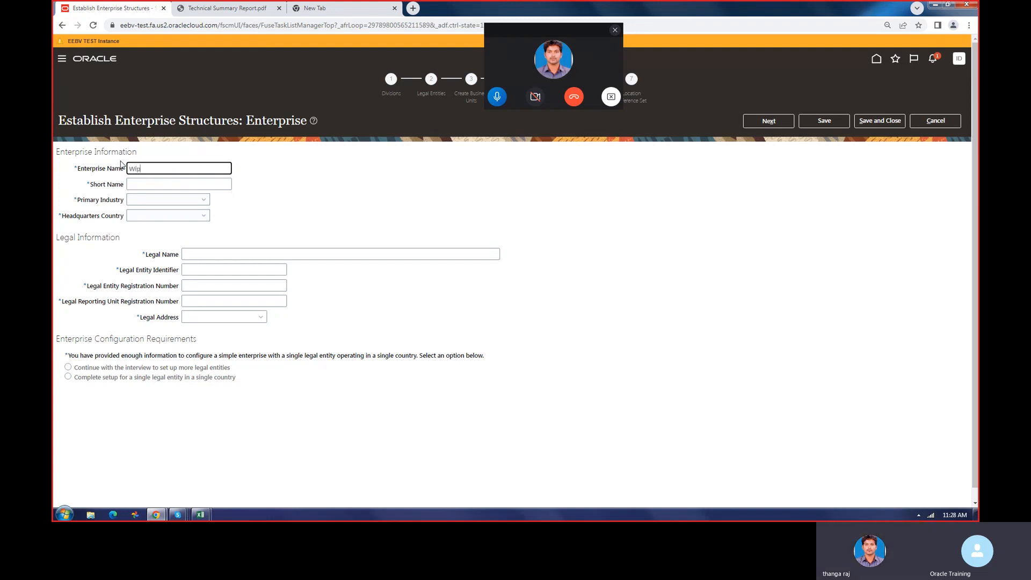
type("ro Group")
double_click(152, 169)
type("Corp")
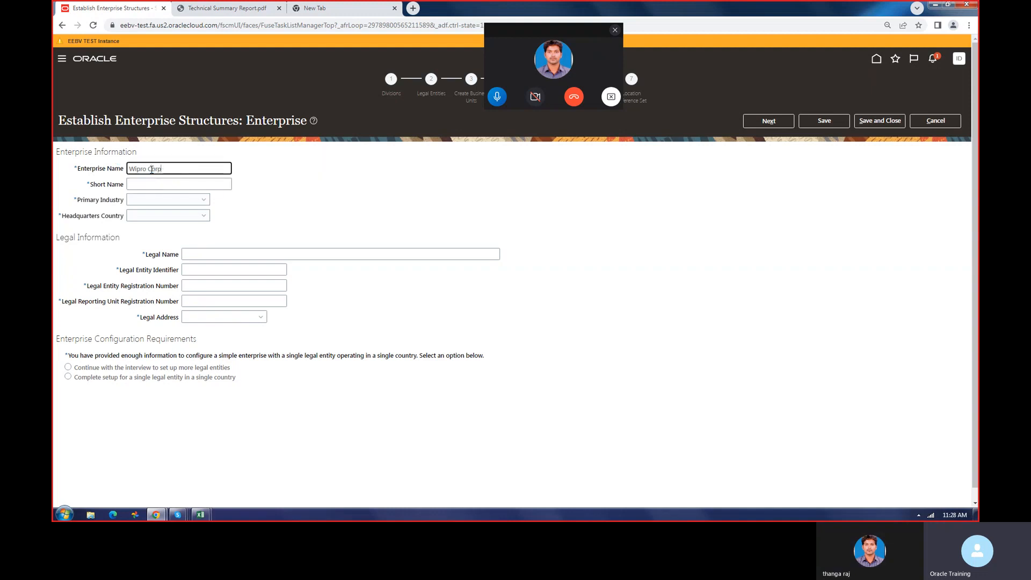
Set the enterprise's primary industry to Information
left_click(189, 202)
scroll(208, 268, "down", 3)
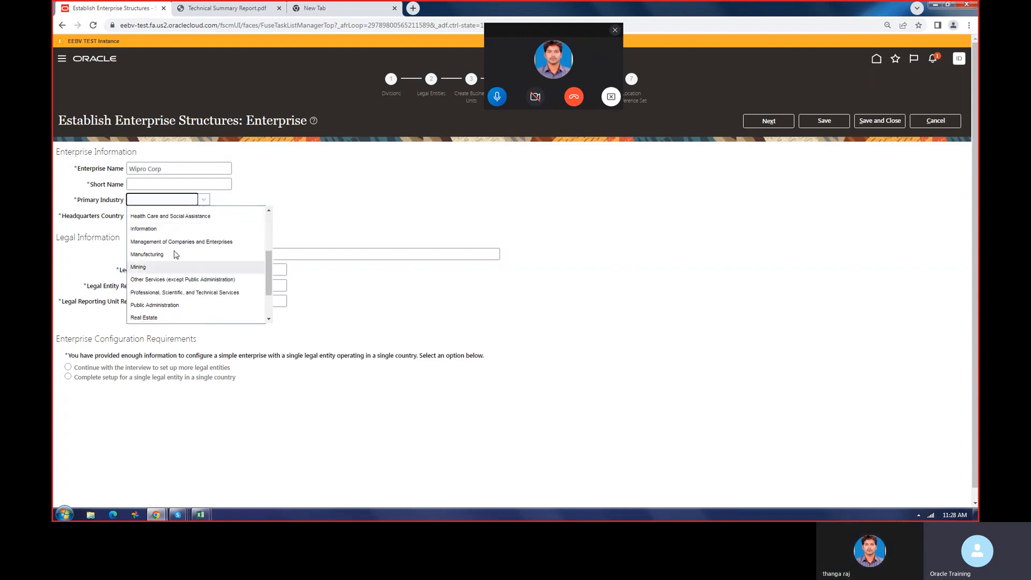
scroll(174, 231, "up", 2)
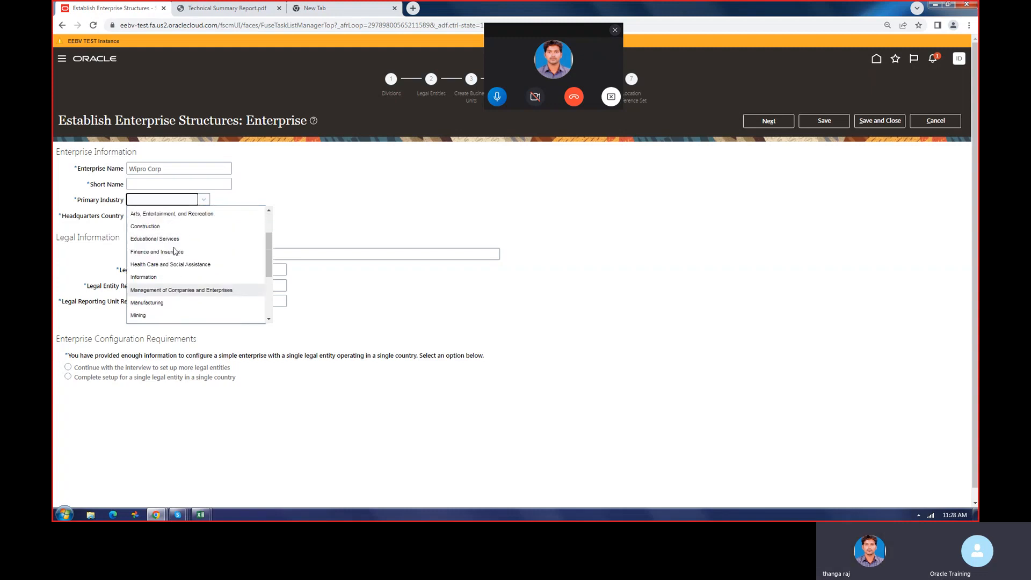
left_click(161, 277)
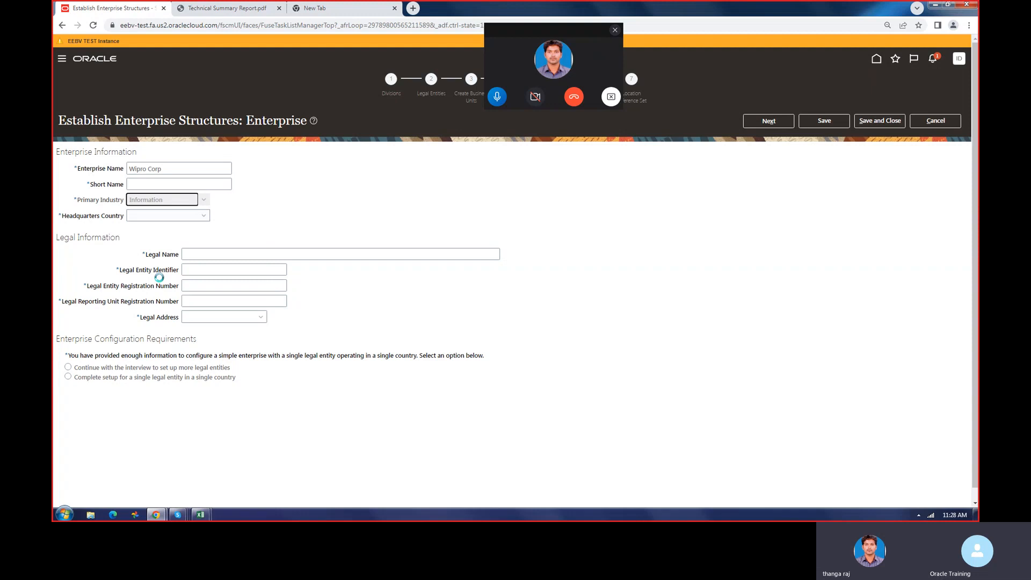
Set the enterprise's headquarters country to United States
left_click(168, 217)
scroll(162, 295, "down", 4)
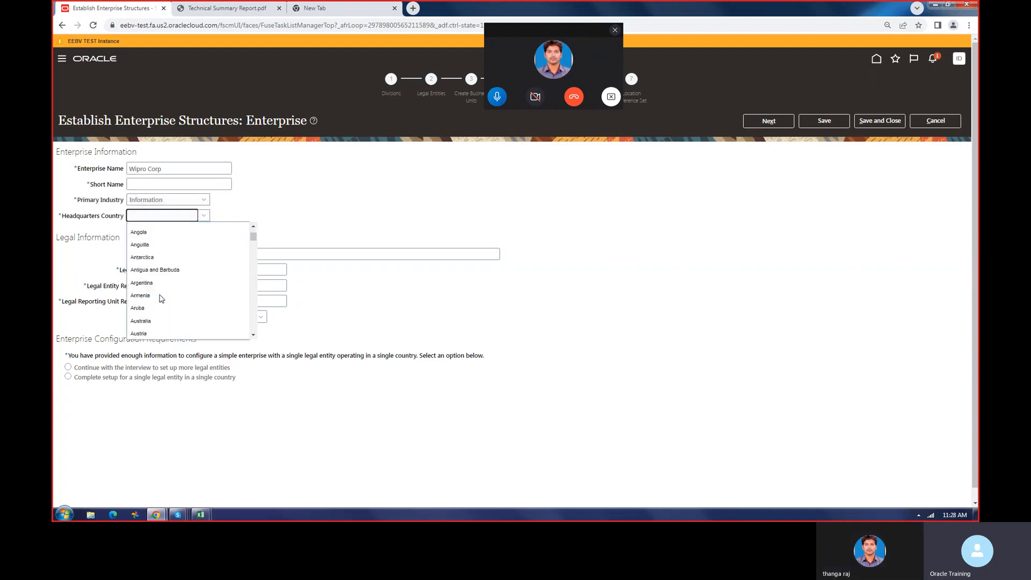
key("u")
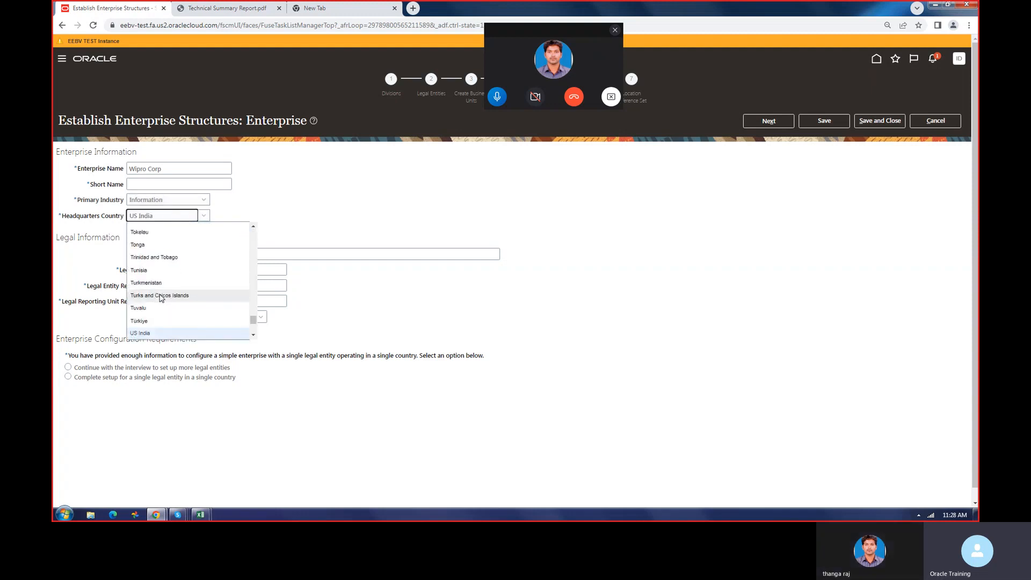
key("u")
key("u")
key("u")
key("u")
key("u")
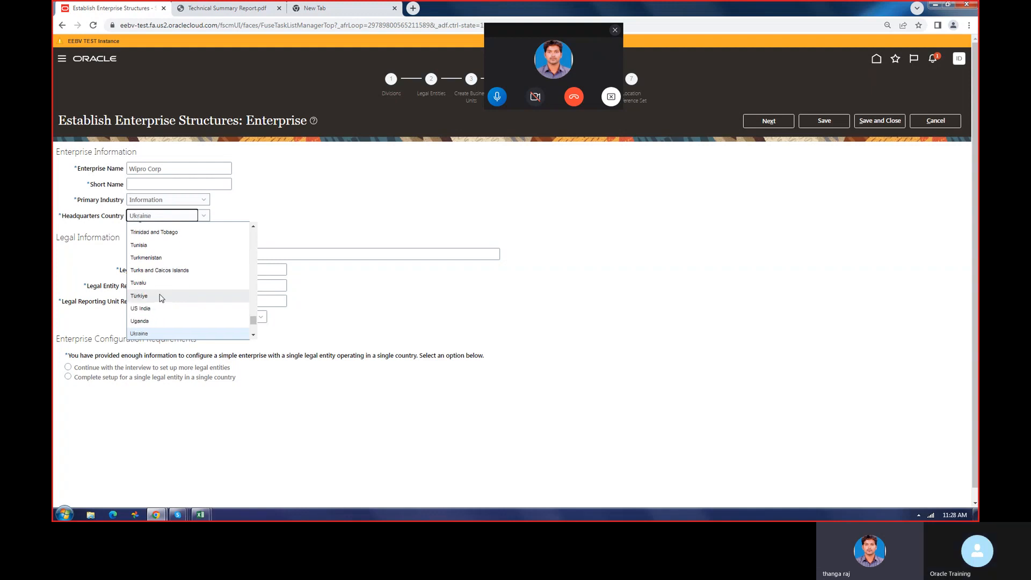
key("Return")
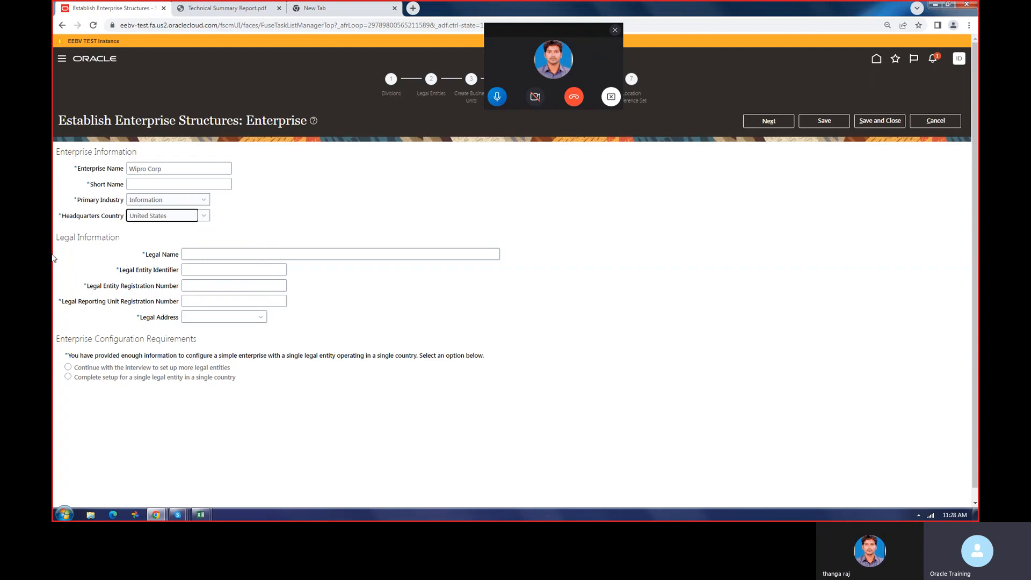
Go to the Legal Name and Legal Entity Identifier fields in the Legal Information section
left_click(267, 256)
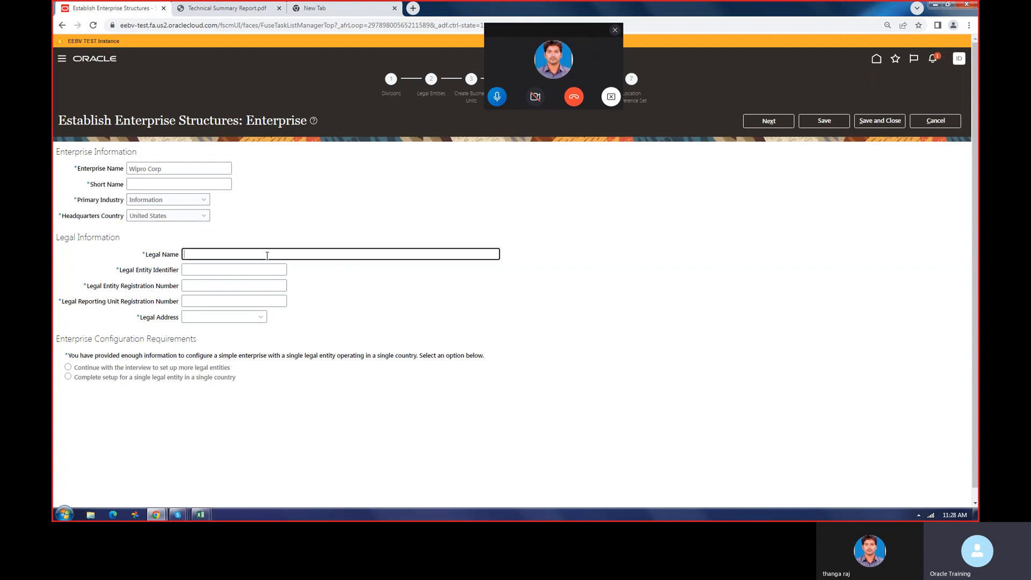
left_click(221, 272)
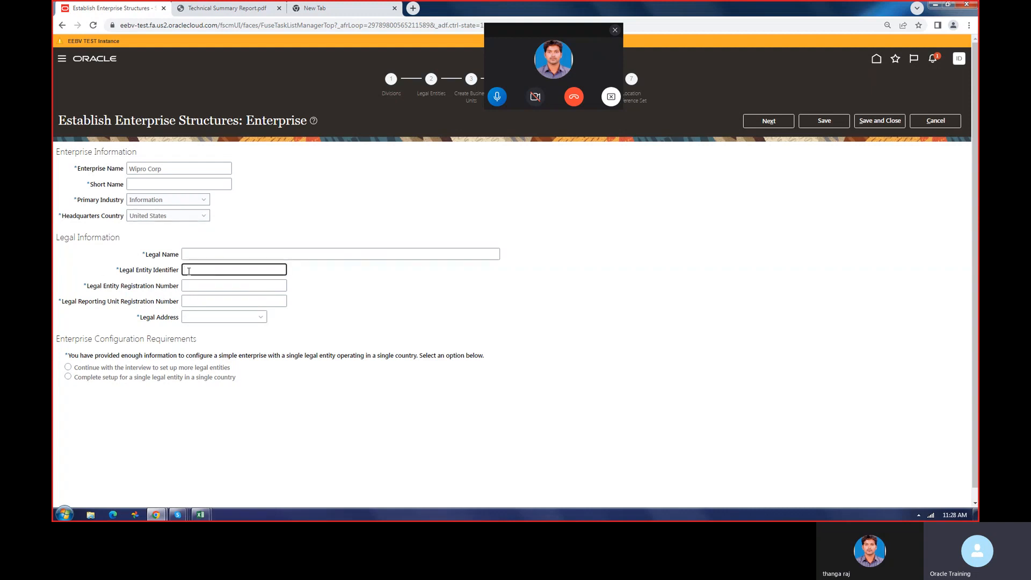
Copy the enterprise name from the Enterprise Information section into the Legal Name field
left_click(199, 285)
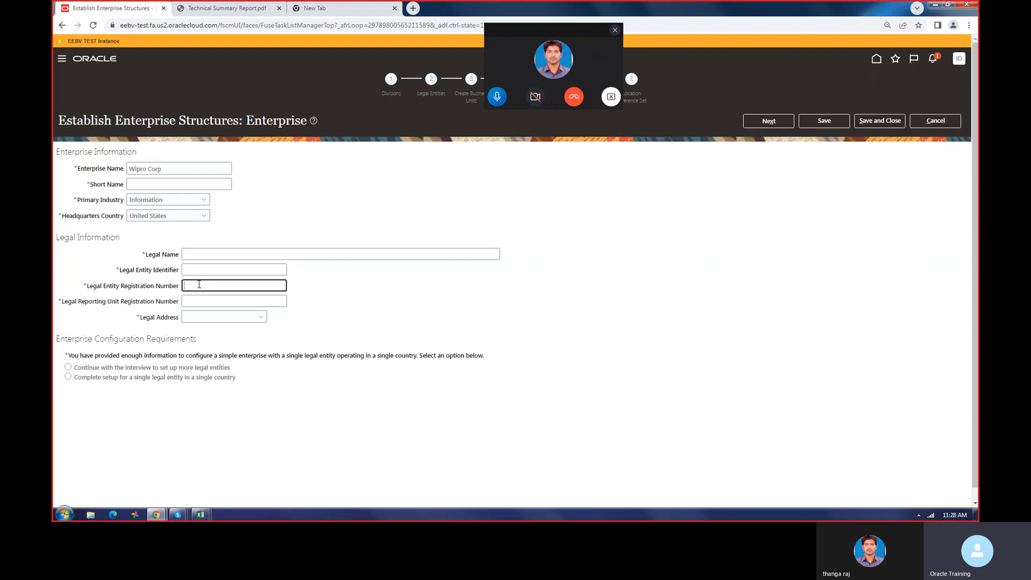
left_click(204, 255)
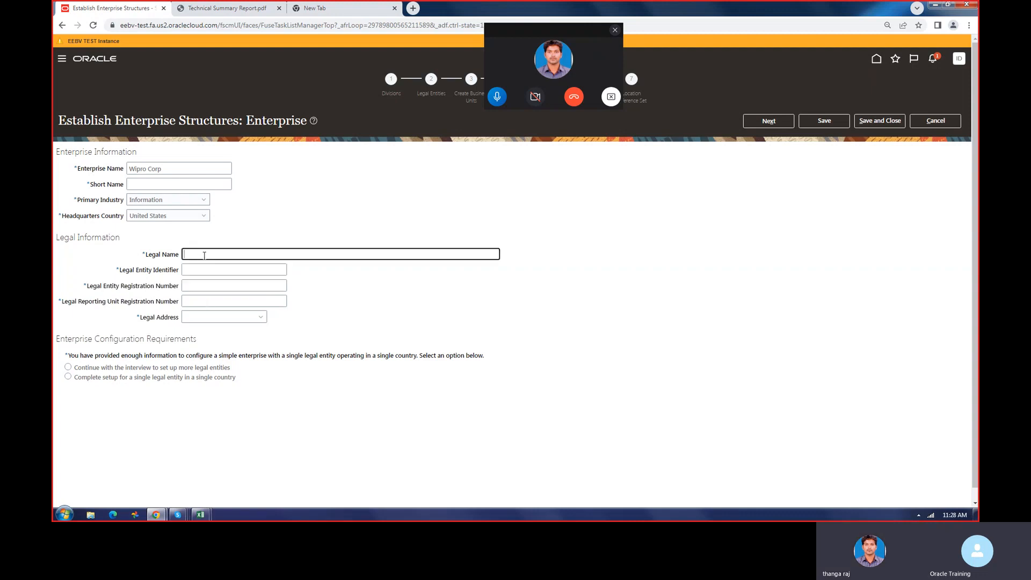
left_click_drag(125, 164, 123, 185)
right_click(135, 170)
left_click(158, 187)
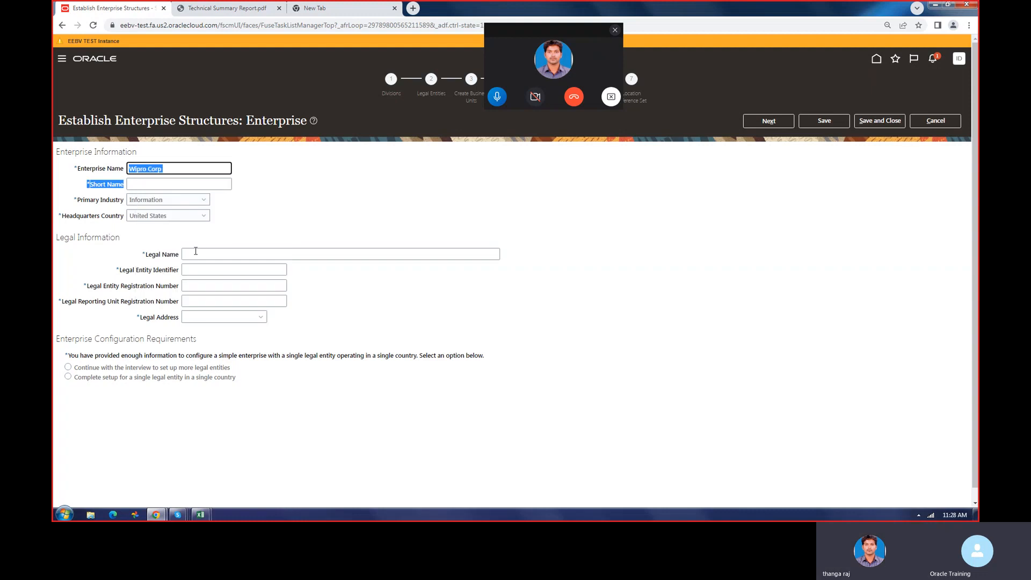
left_click(197, 254)
right_click(197, 254)
left_click(219, 310)
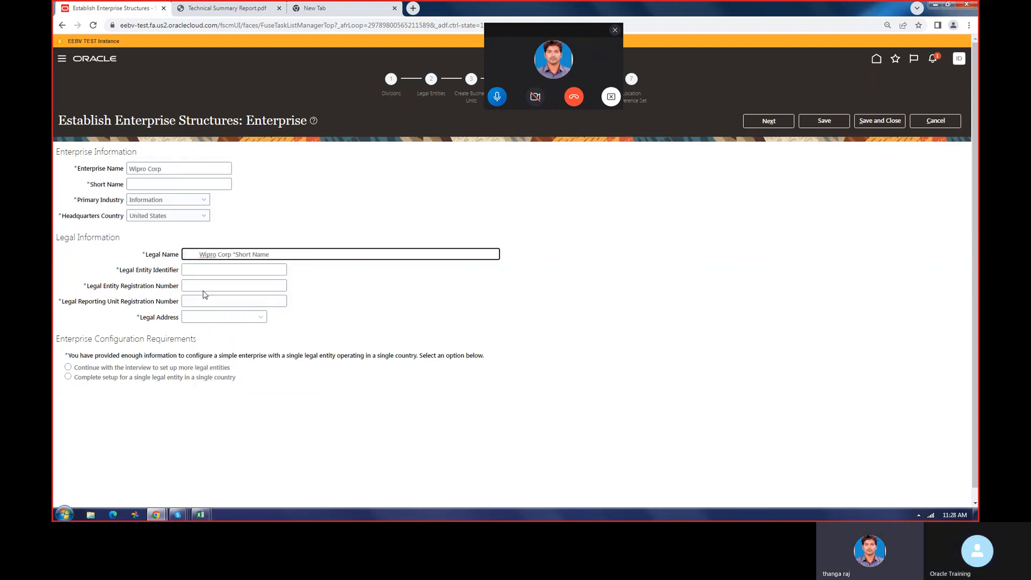
Trim the legal name to Wipro Corp, removing the leading spaces and the extra *Short Name text
left_click(202, 254)
key("BackSpace")
key("BackSpace")
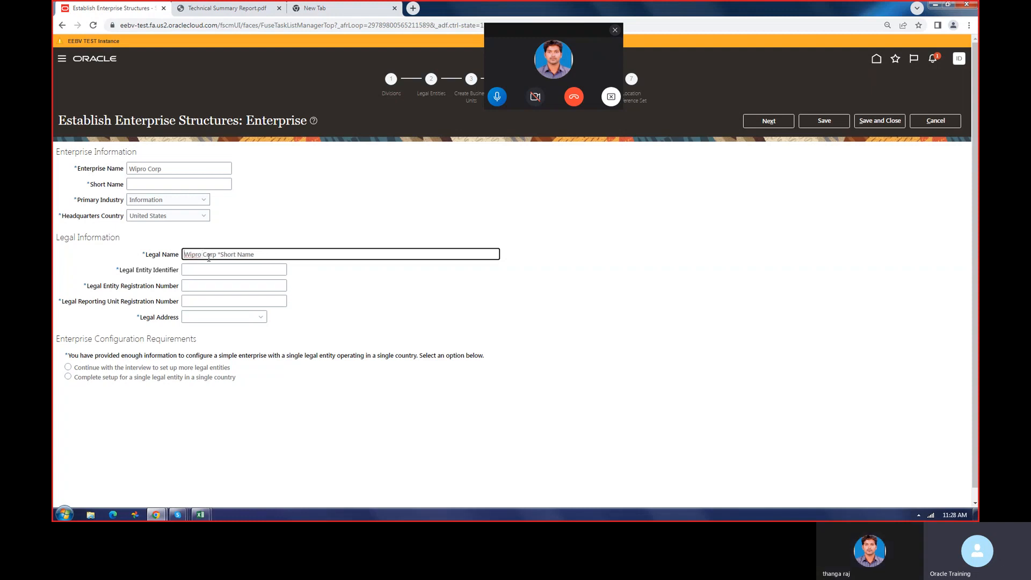
left_click_drag(216, 254, 355, 251)
key("BackSpace")
Set the Legal Entity Identifier to Abc123
left_click(241, 271)
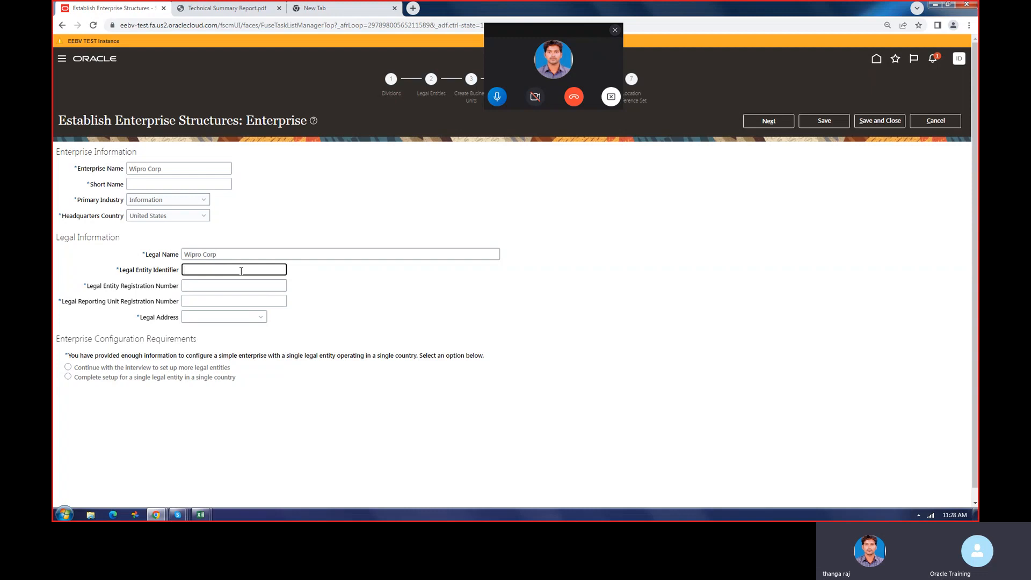
type("Abc")
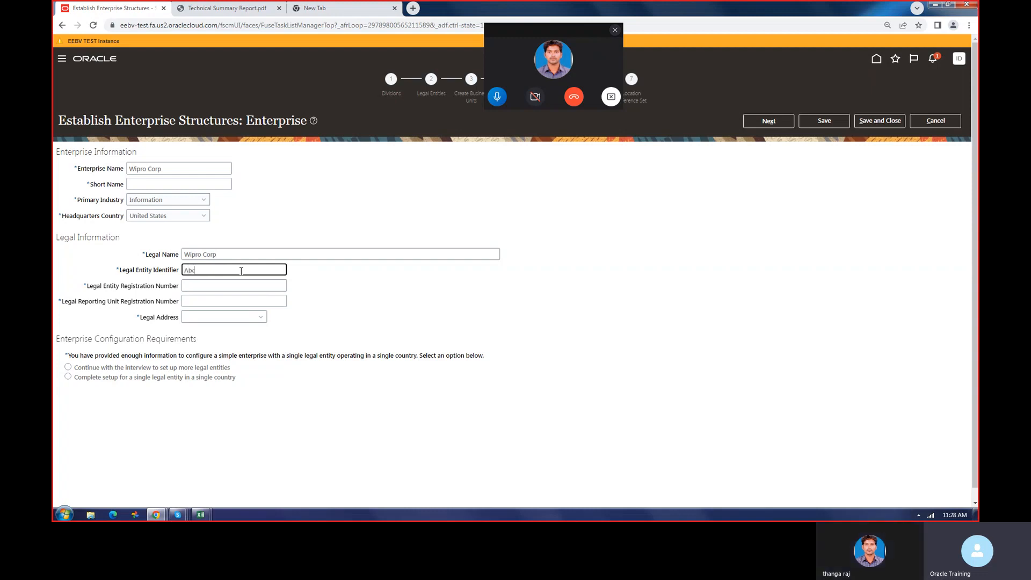
type("123")
Copy the identifier Abc123 into the Legal Entity Registration Number field
left_click(206, 288)
left_click(225, 302)
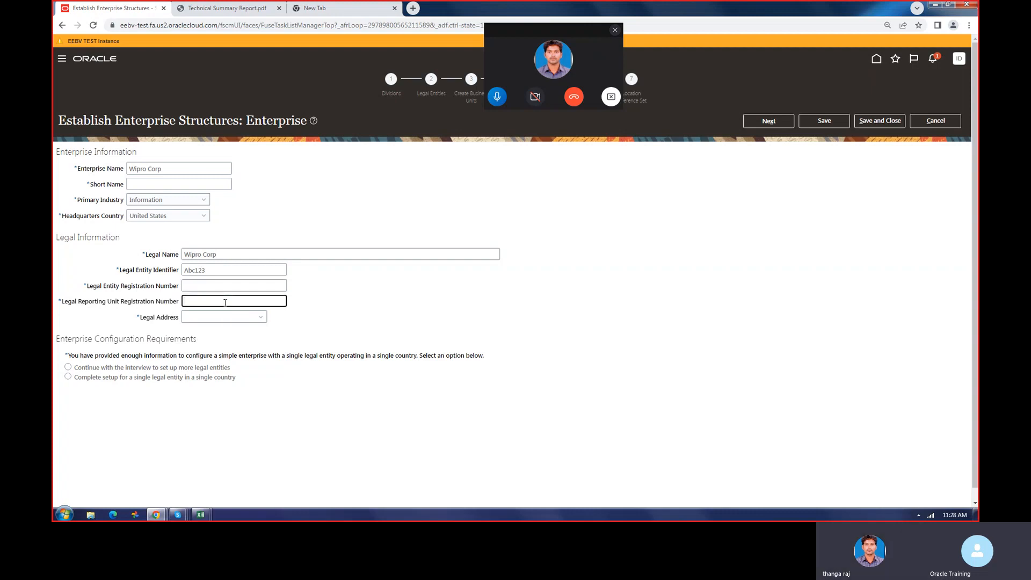
left_click(232, 286)
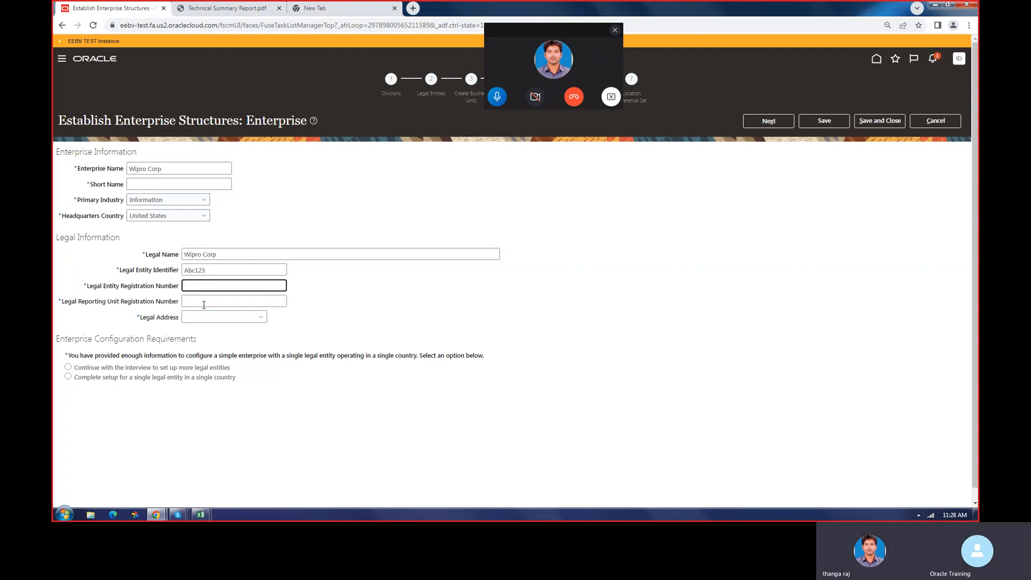
double_click(208, 270)
right_click(195, 272)
left_click(205, 291)
left_click(195, 288)
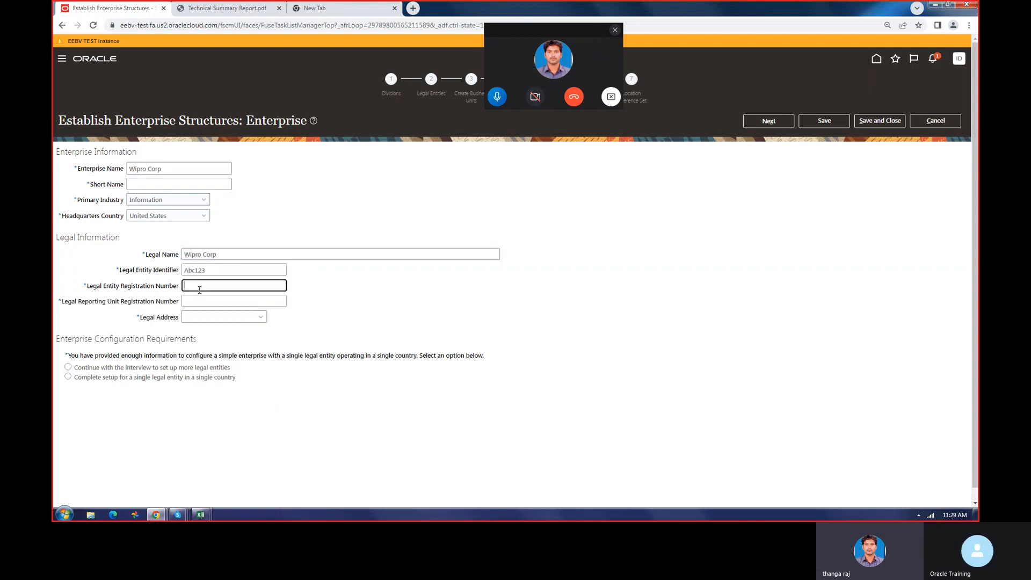
right_click(199, 288)
left_click(217, 332)
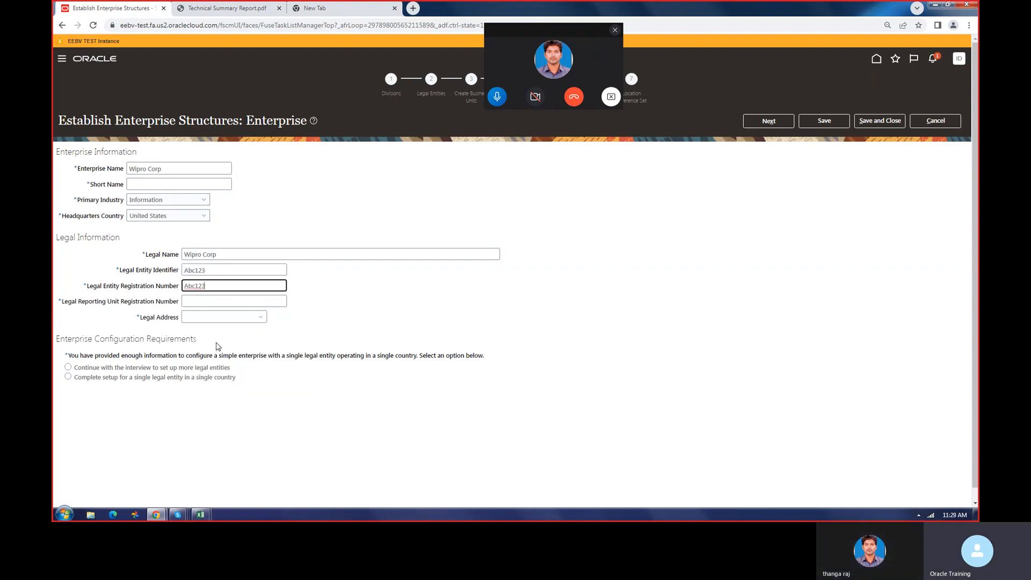
Fill in the Legal Reporting Unit Registration Number with the same copied value, Abc123
left_click(204, 299)
right_click(204, 300)
left_click(233, 357)
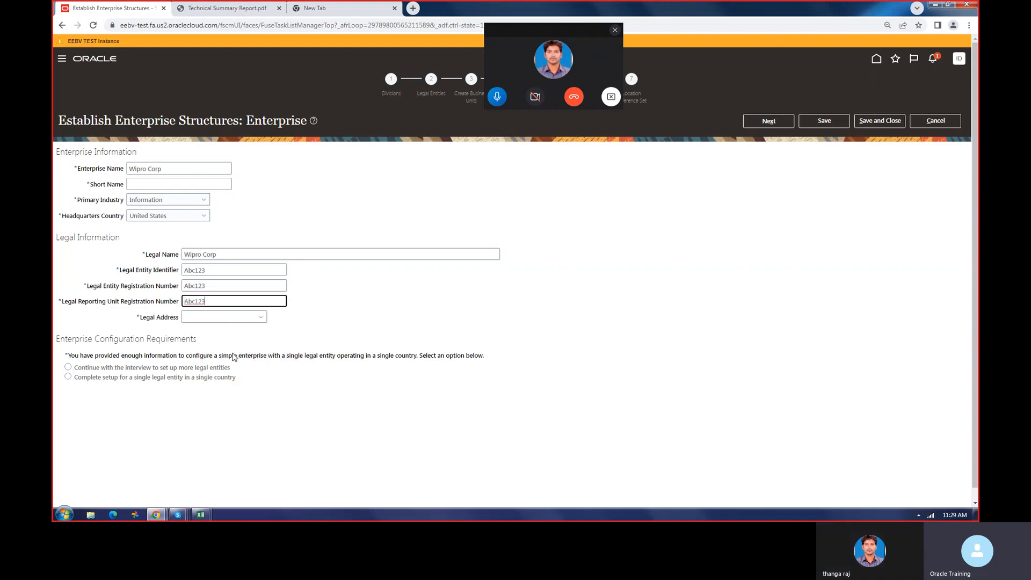
Start creating a new location for the legal address
left_click(258, 317)
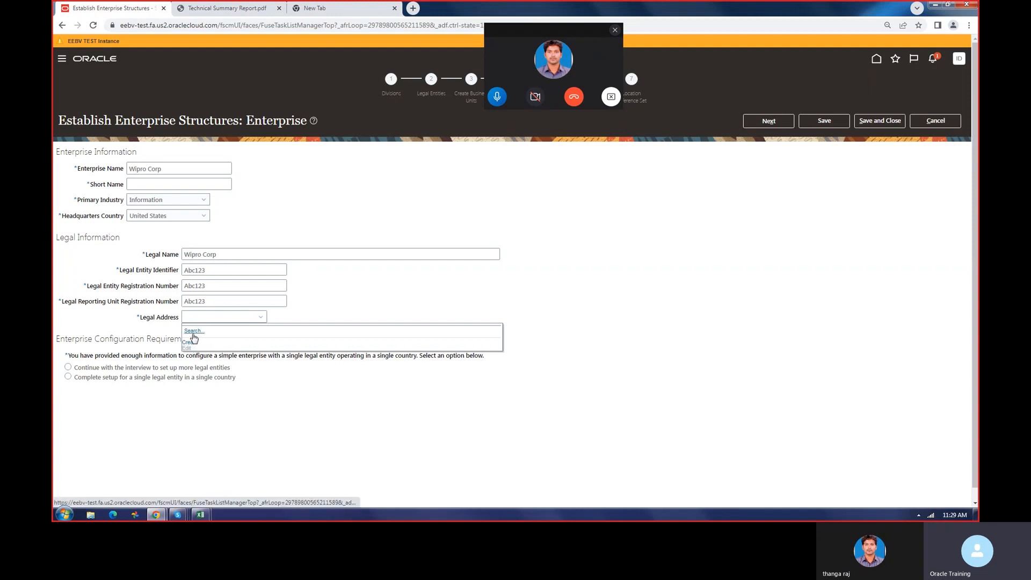
left_click(189, 343)
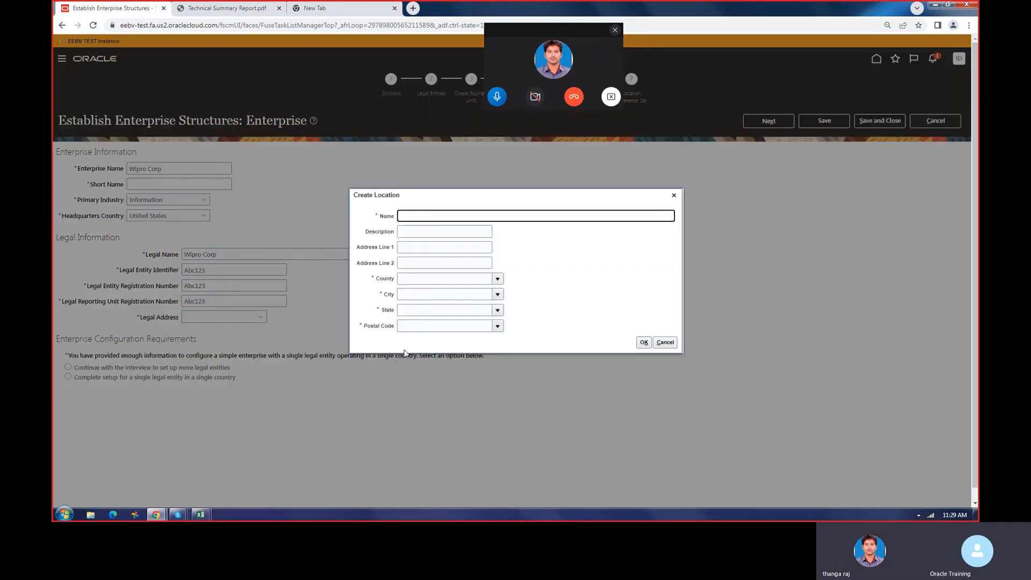
double_click(373, 278)
left_click_drag(378, 287, 402, 323)
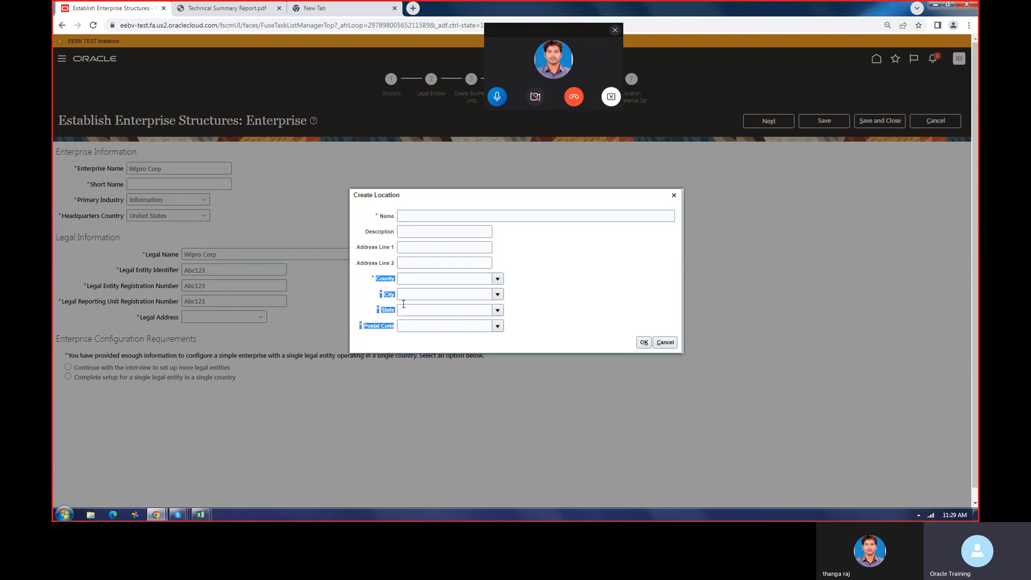
Try the Louisiana counties Acadia, Bossier and Caddo as the new location's county
left_click(407, 280)
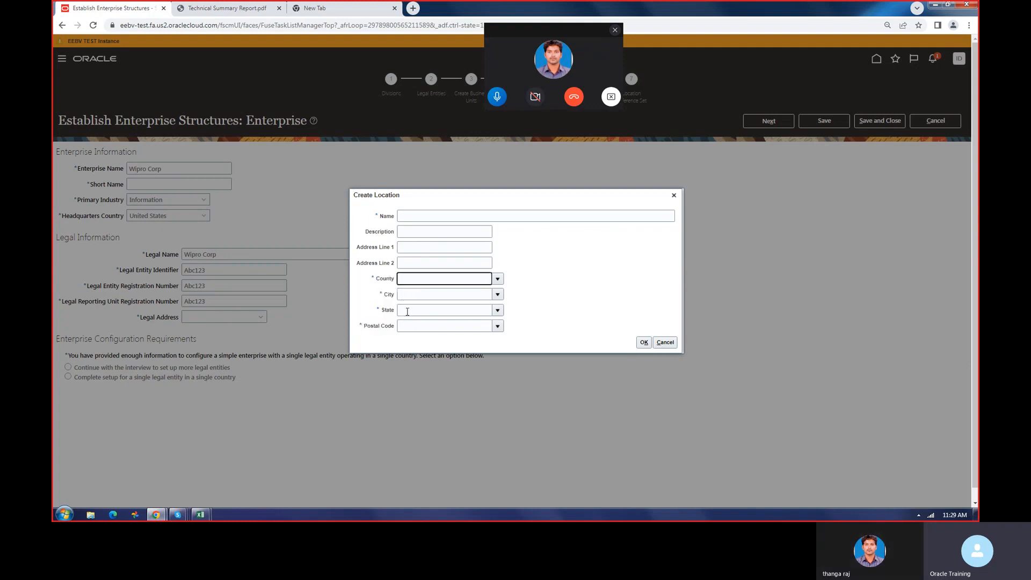
left_click(497, 279)
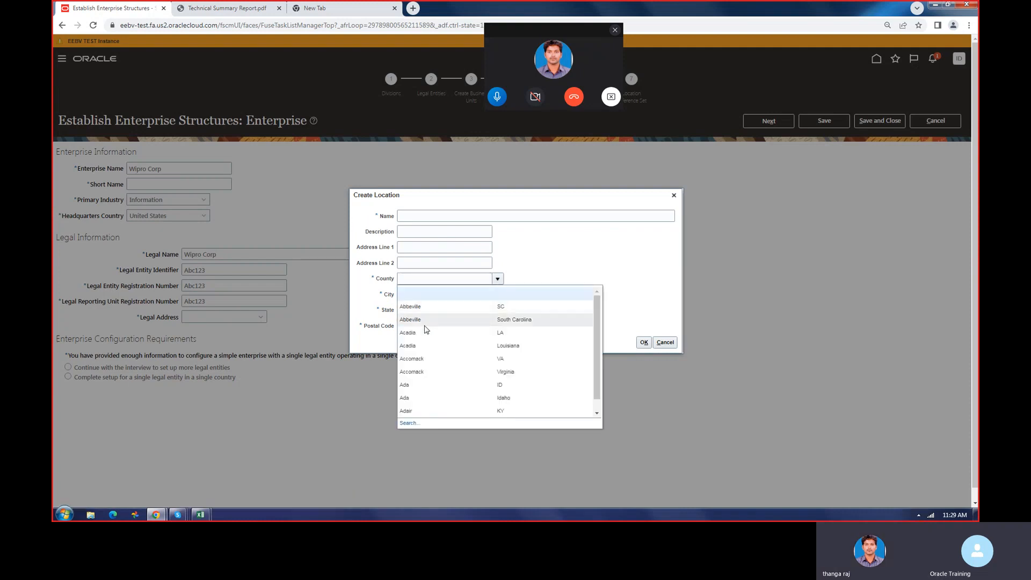
left_click(420, 345)
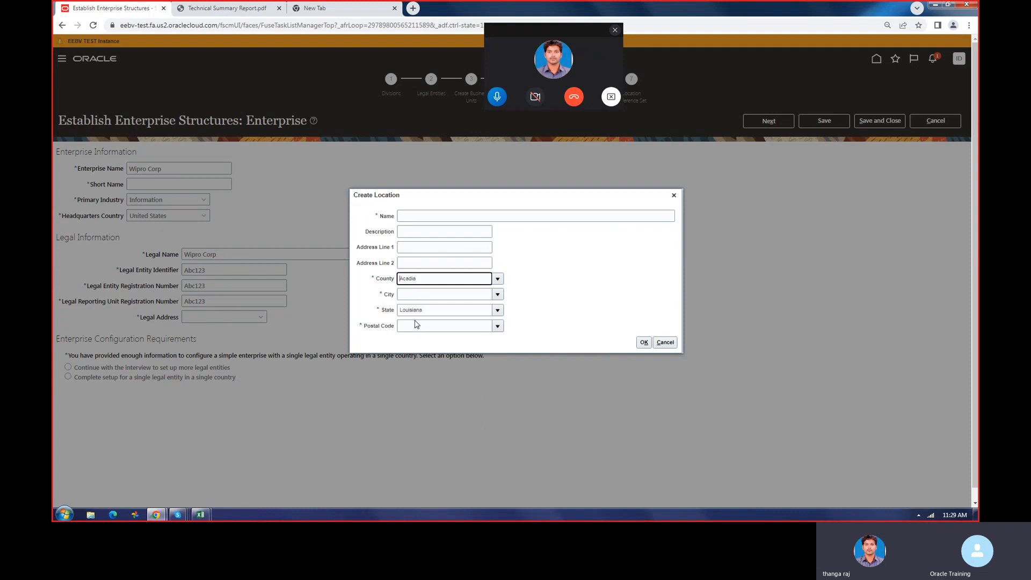
left_click(497, 279)
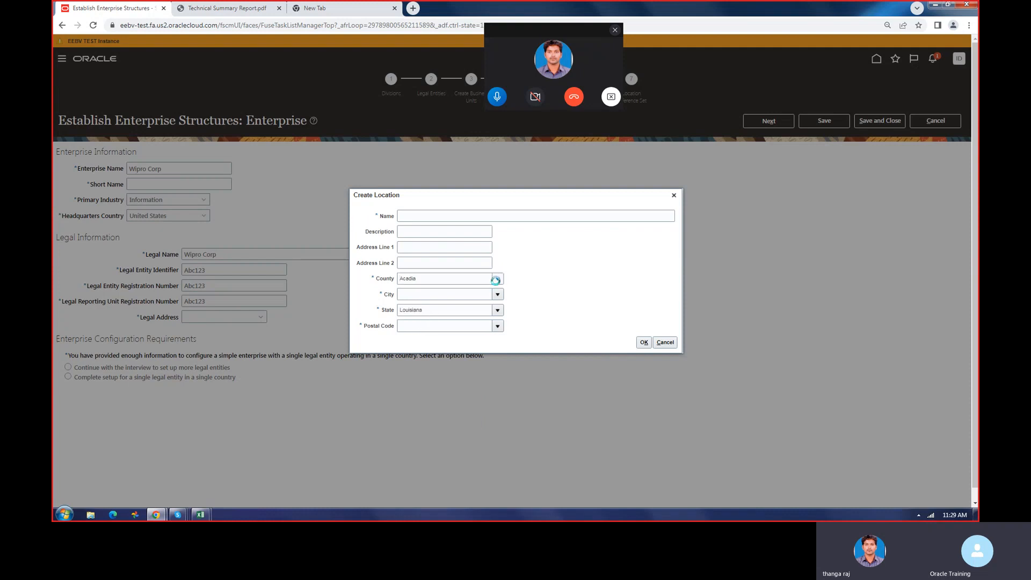
left_click(431, 398)
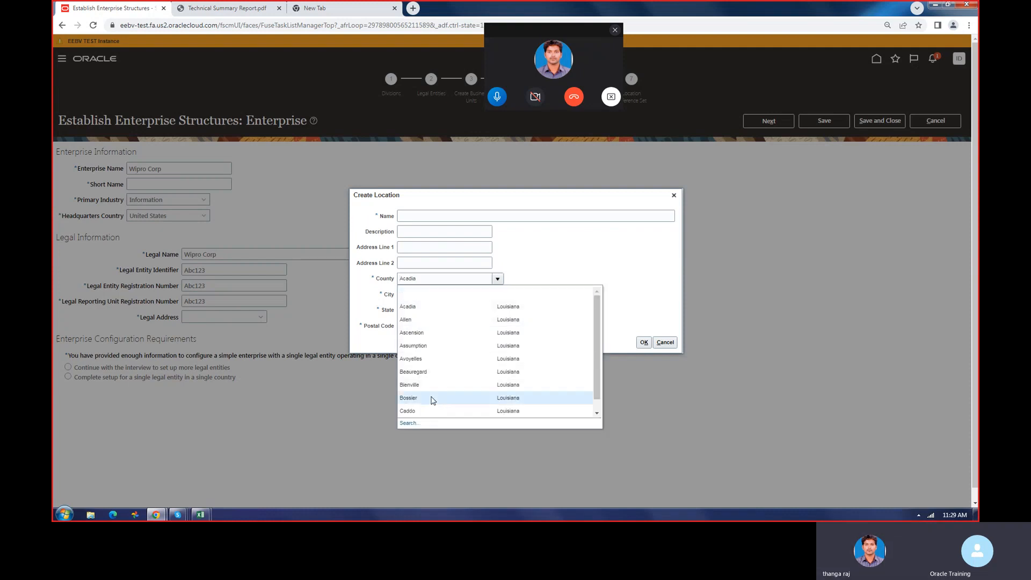
left_click(497, 279)
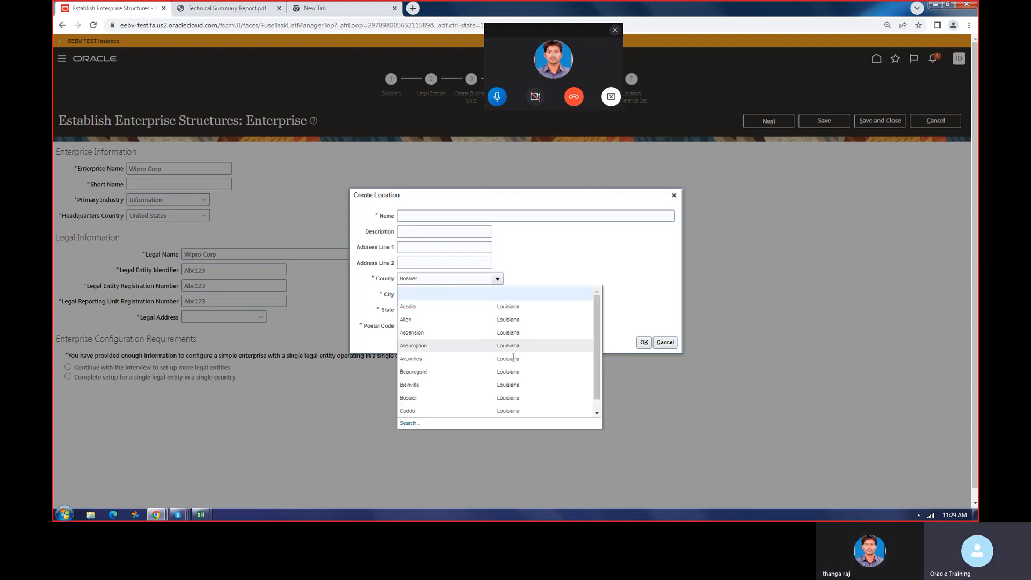
left_click(446, 386)
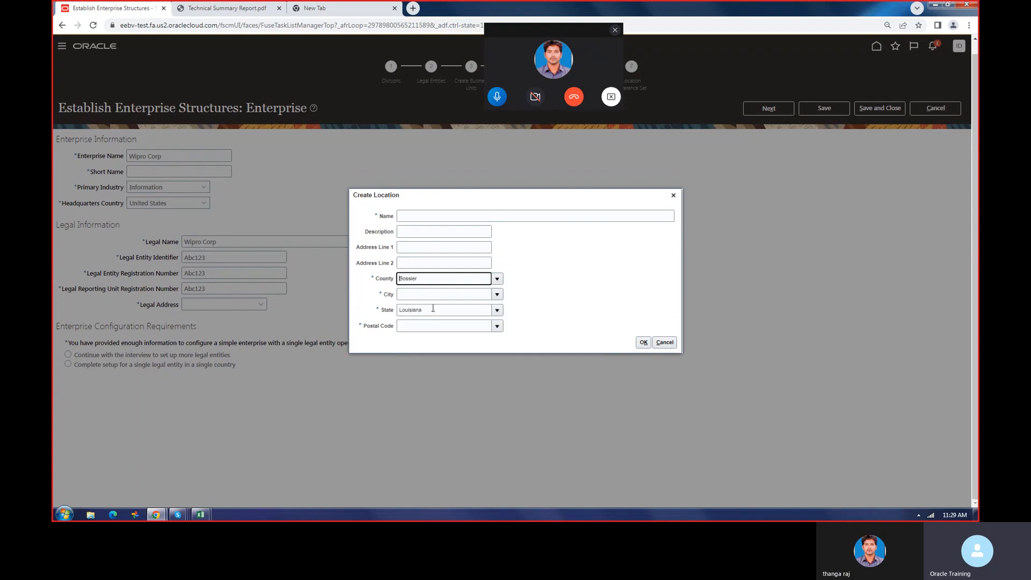
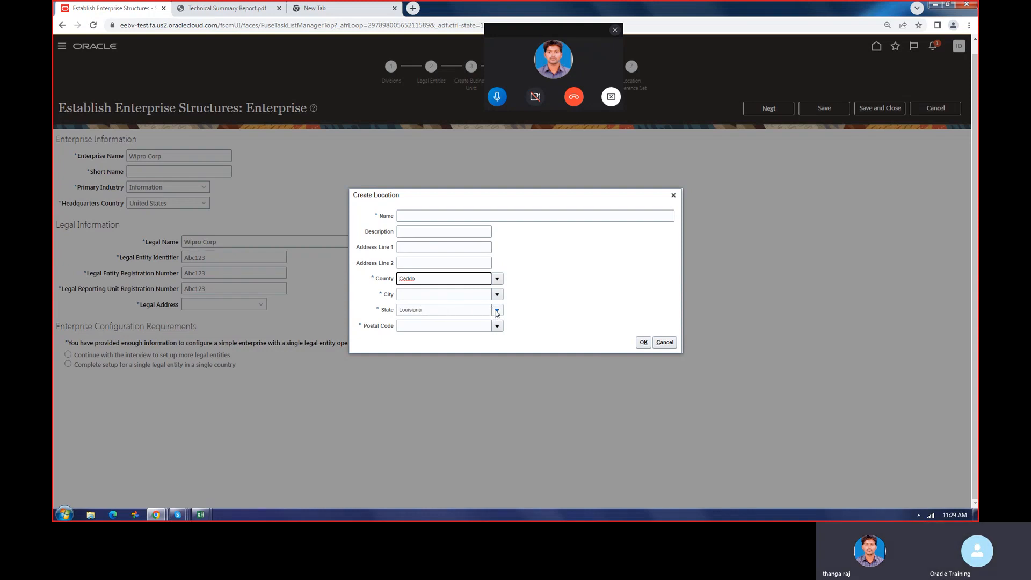
Set the new location's state to AZ
left_click(495, 310)
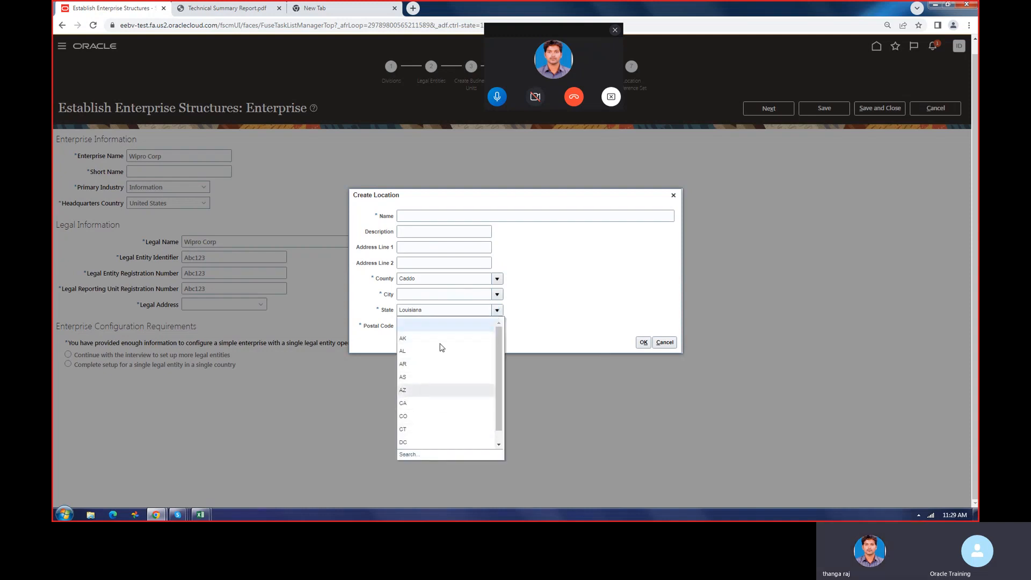
left_click(431, 395)
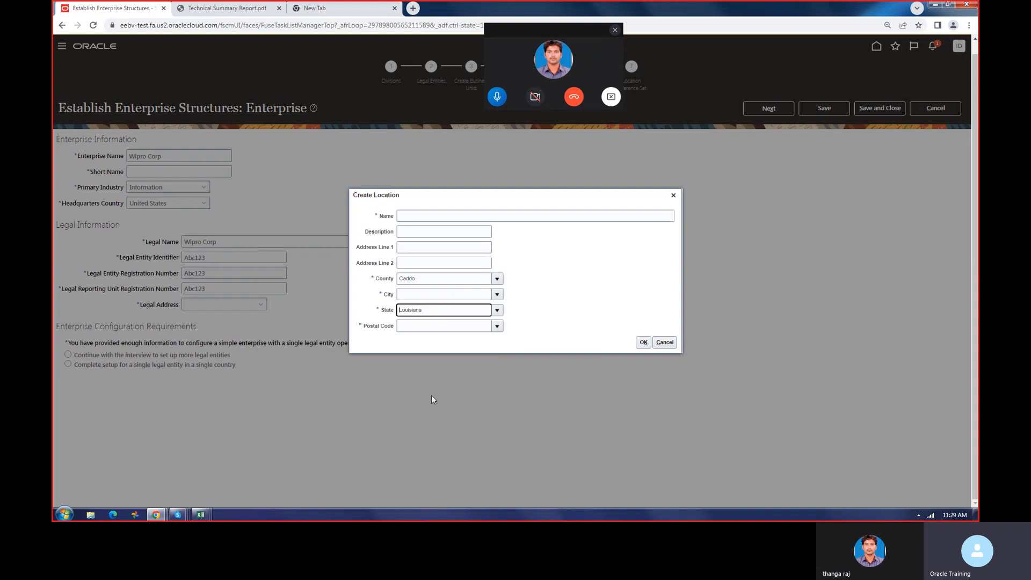
left_click(497, 310)
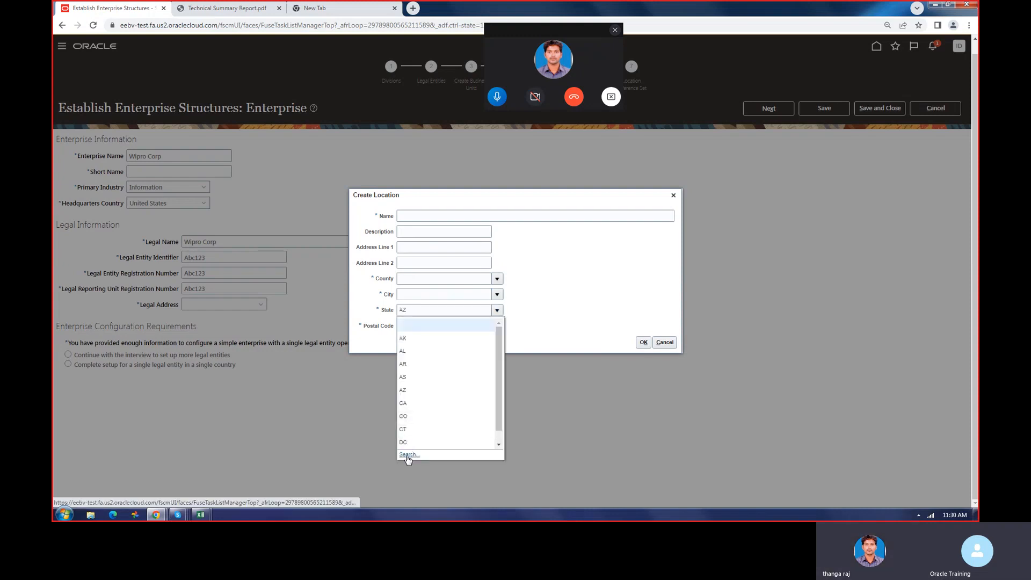
left_click(530, 302)
left_click(494, 326)
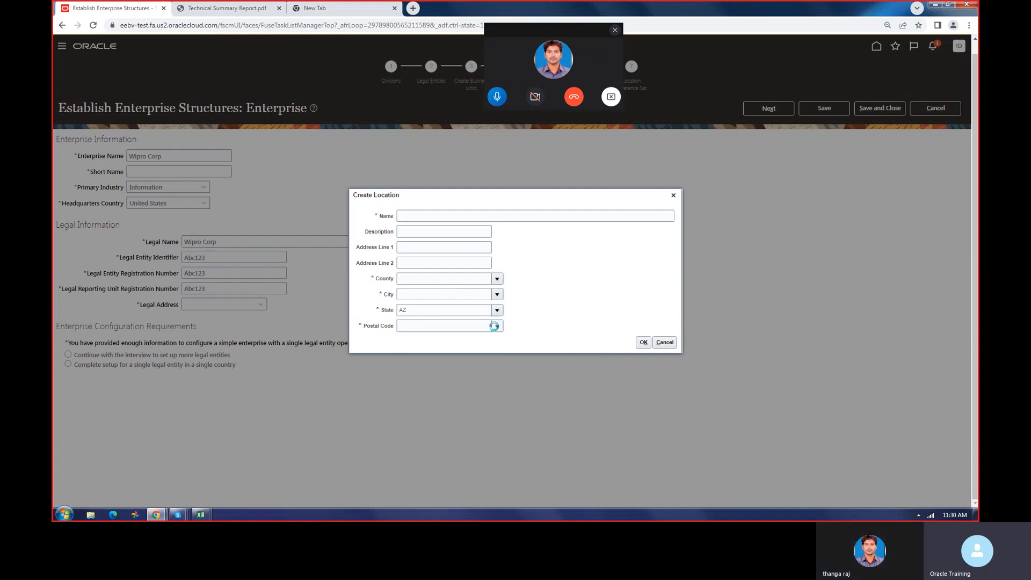
left_click(537, 306)
Open the county search for the new location and look up geographies matching "in"
left_click(497, 279)
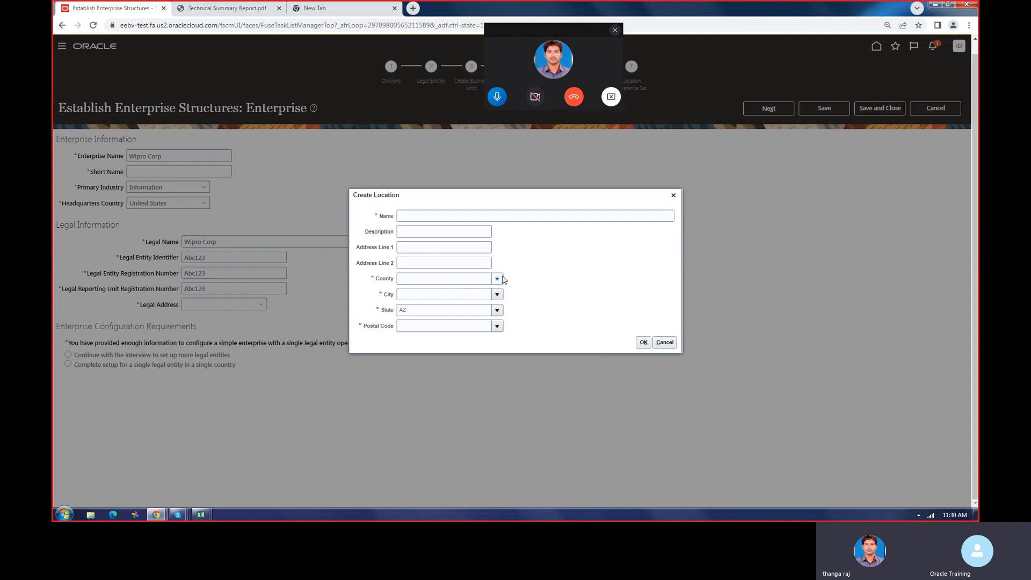
left_click(415, 423)
left_click(480, 253)
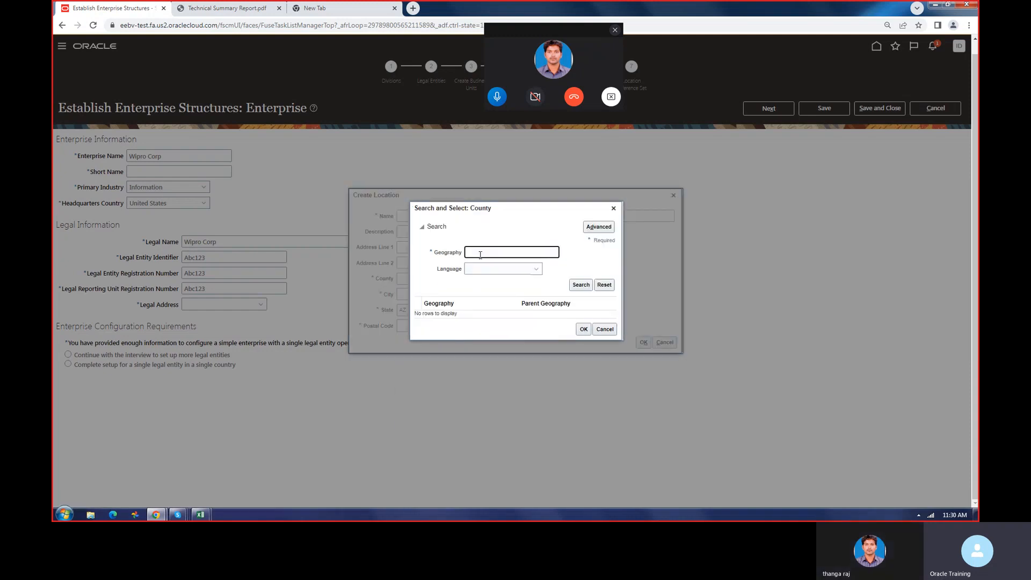
left_click(580, 284)
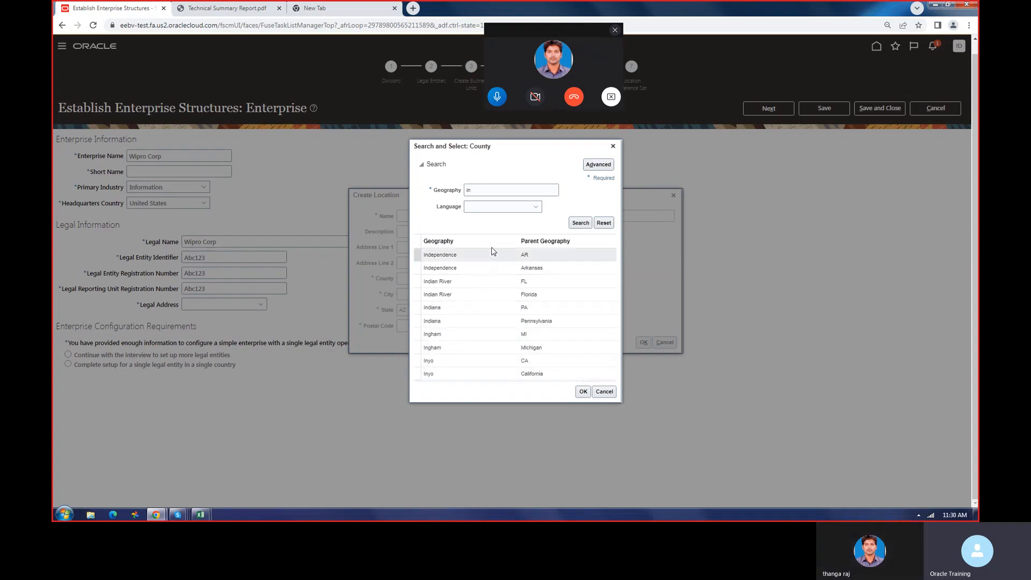
Search the counties again for IND, view the language choices, and close the search without selecting a county
left_click(448, 188)
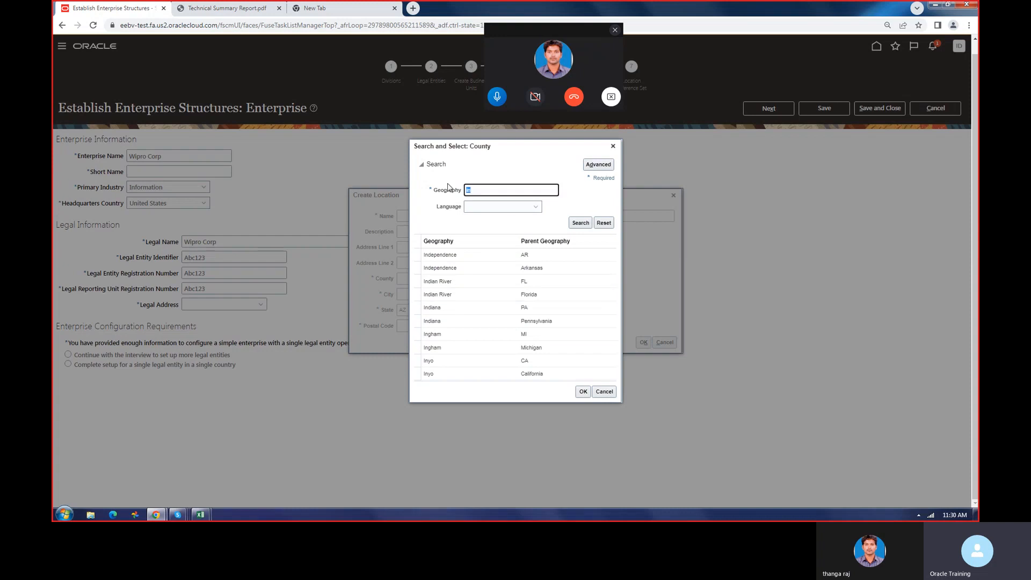
key("Caps_Lock")
type("INC")
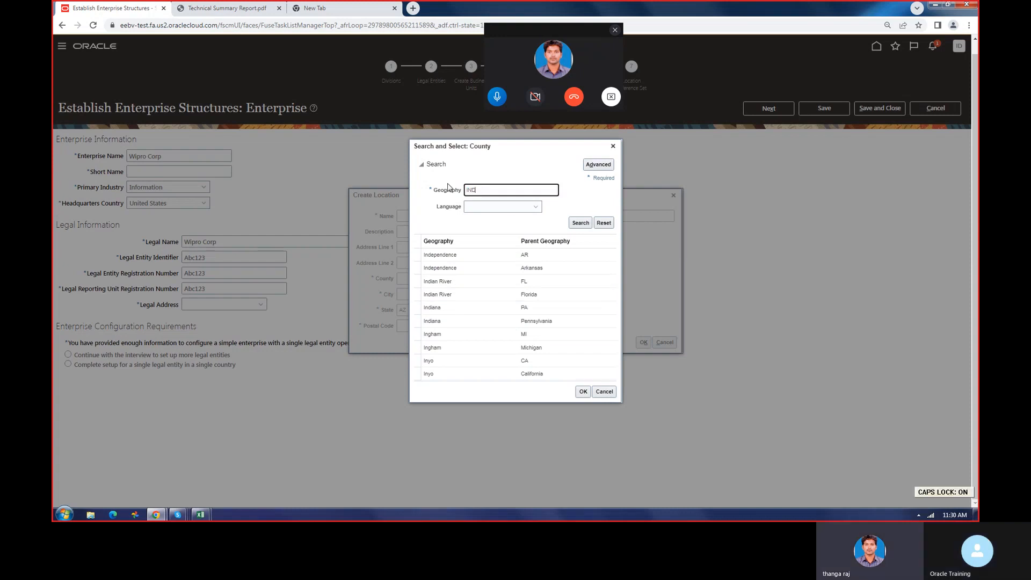
left_click(578, 224)
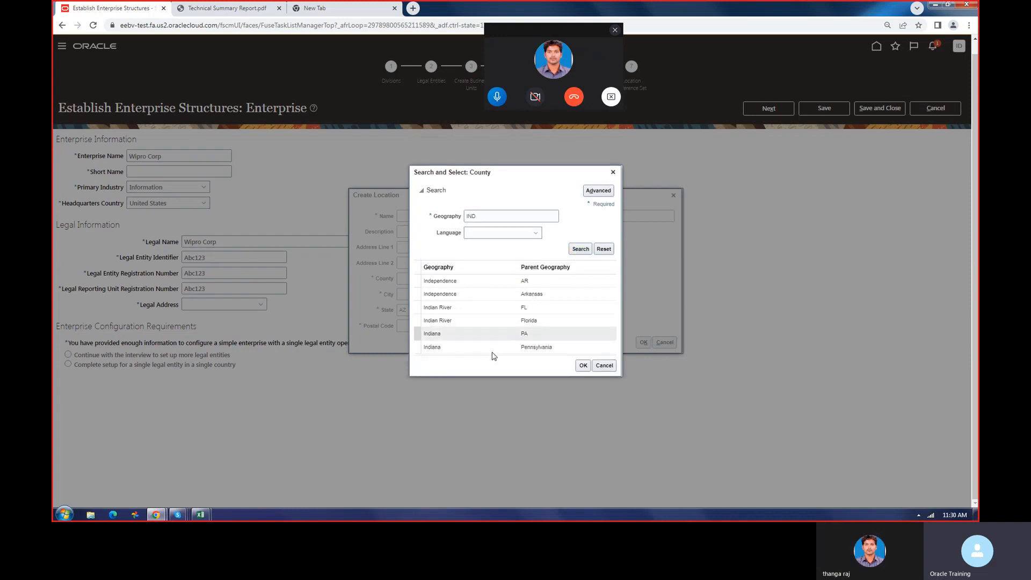
left_click(535, 233)
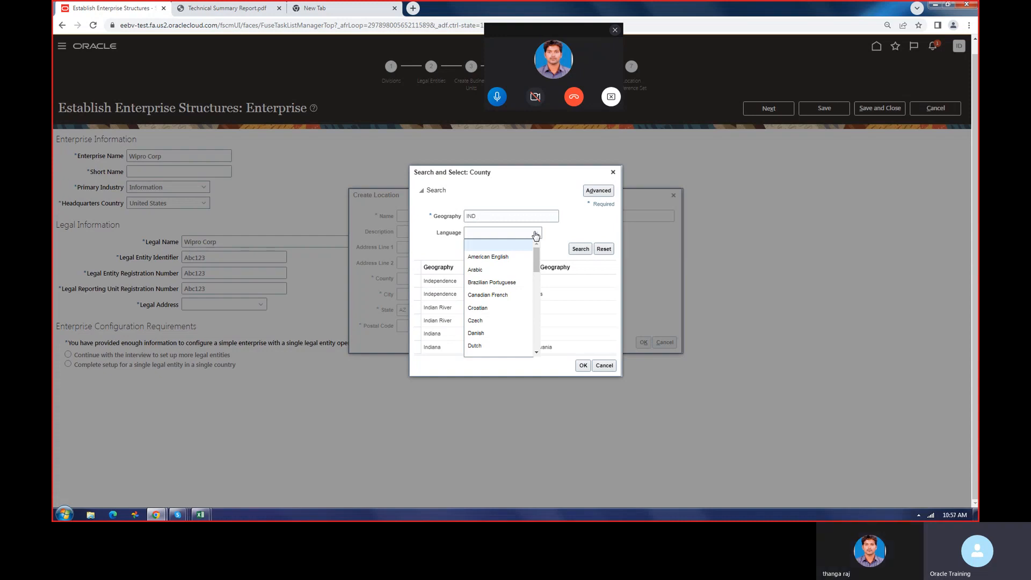
left_click(612, 173)
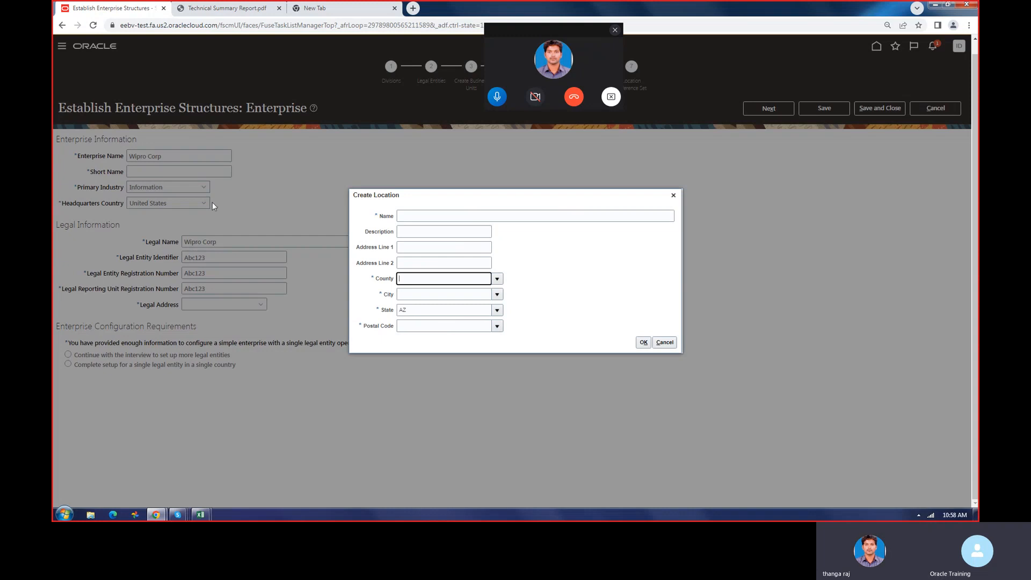
Close the new location form and try to advance with the option to continue the interview and set up more legal entities
left_click(673, 195)
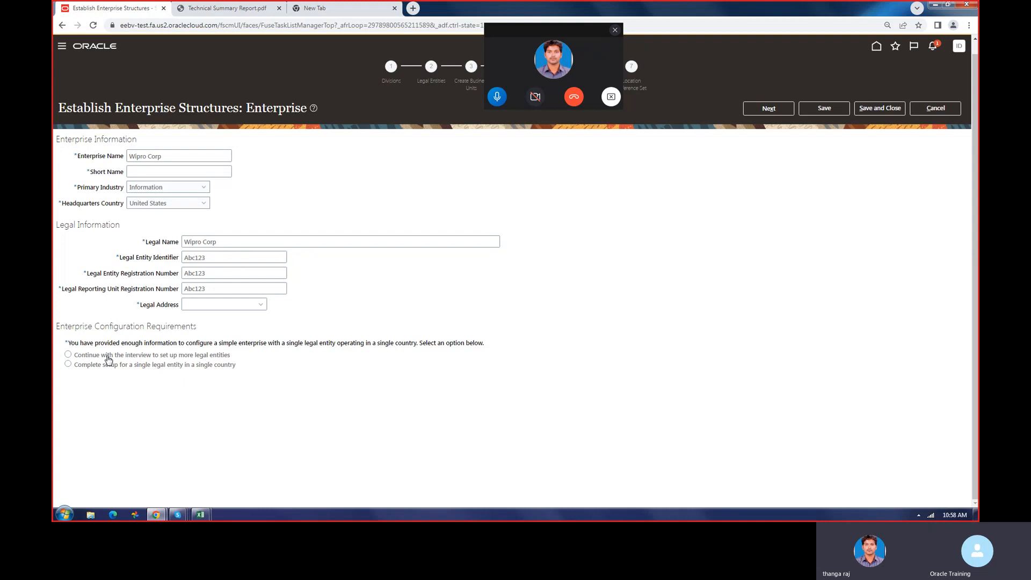
left_click(108, 356)
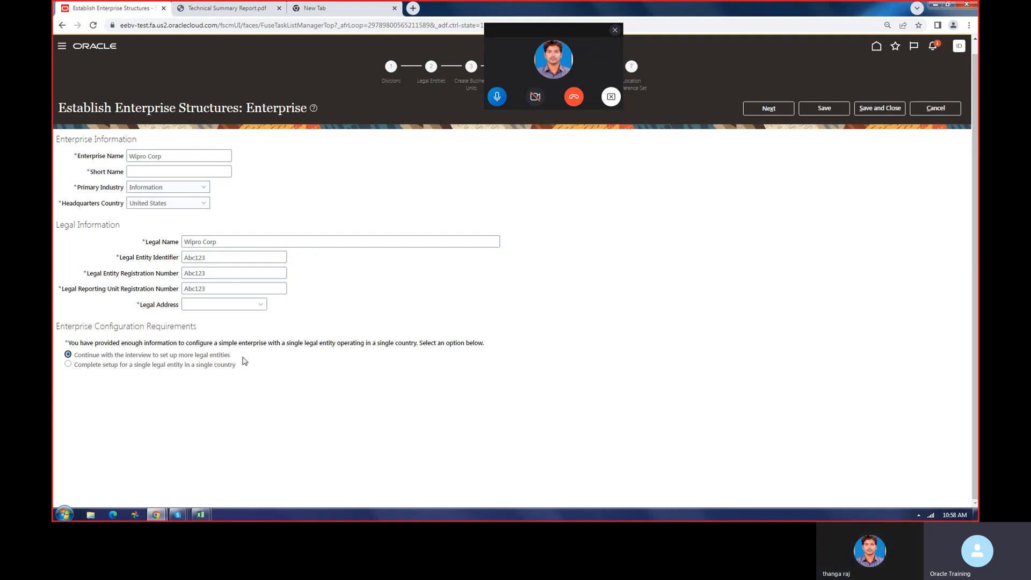
left_click(775, 110)
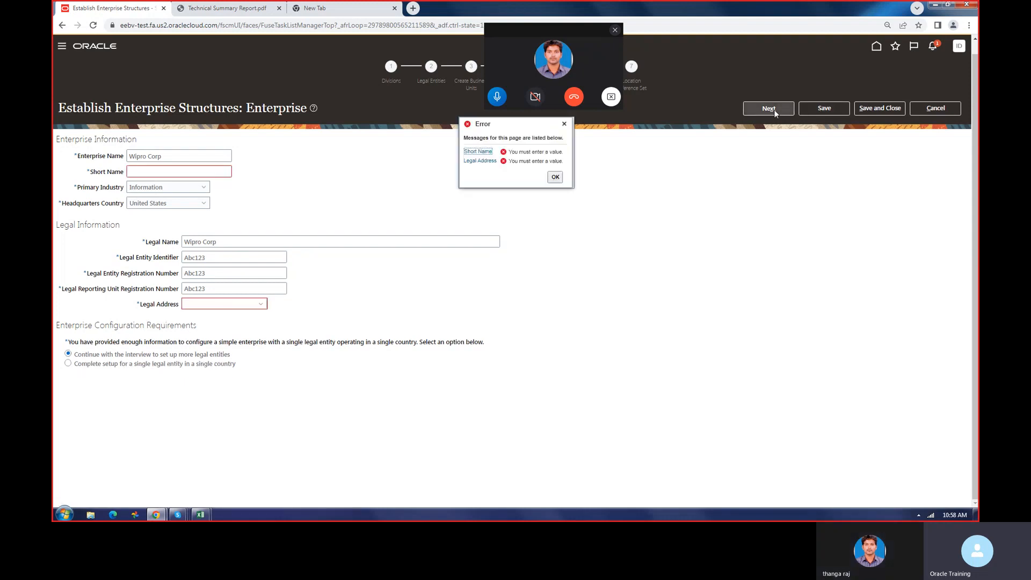
left_click(555, 176)
Search the existing locations for the legal address by the names RE and IN
left_click(257, 302)
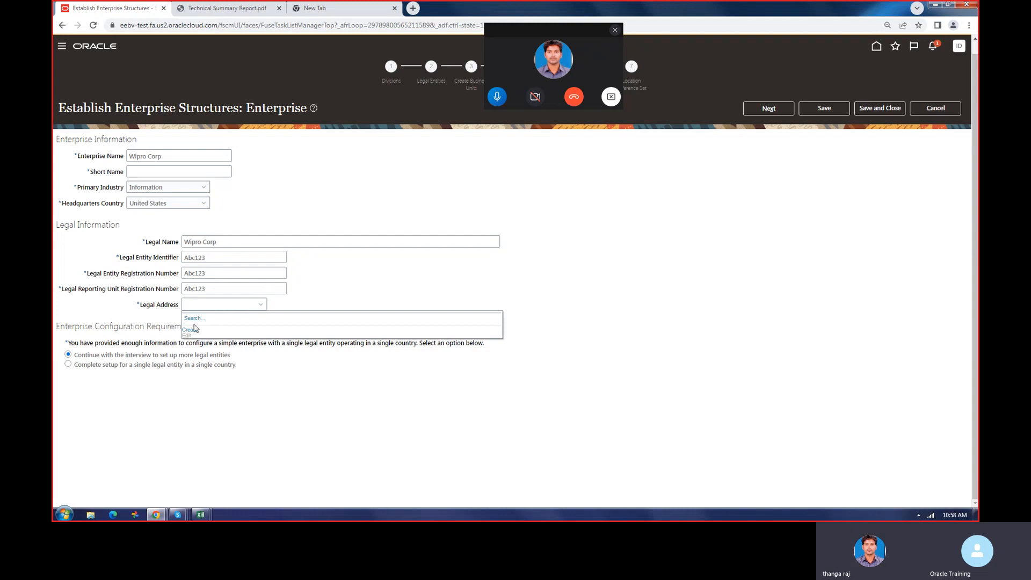
left_click(194, 319)
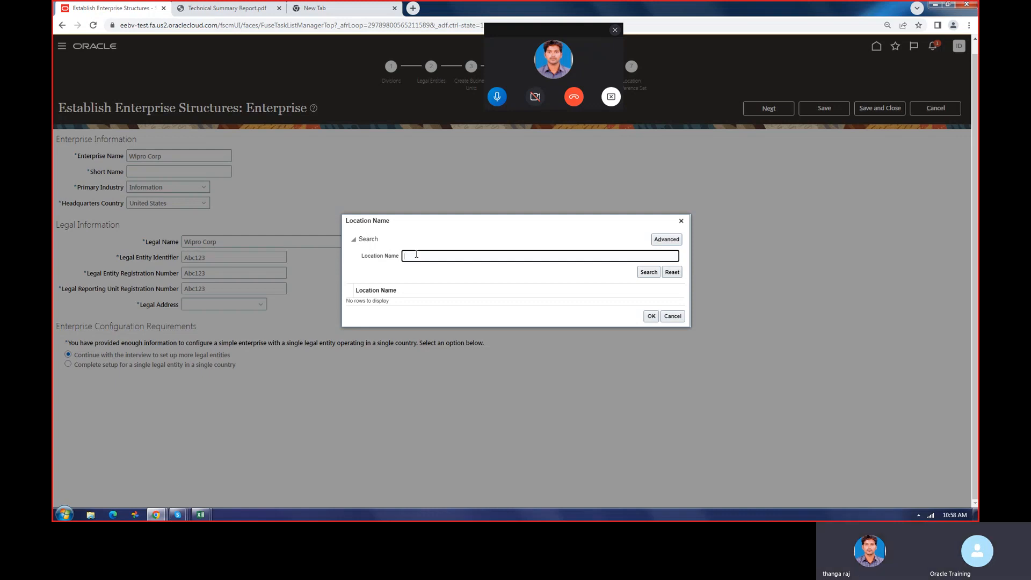
left_click(657, 272)
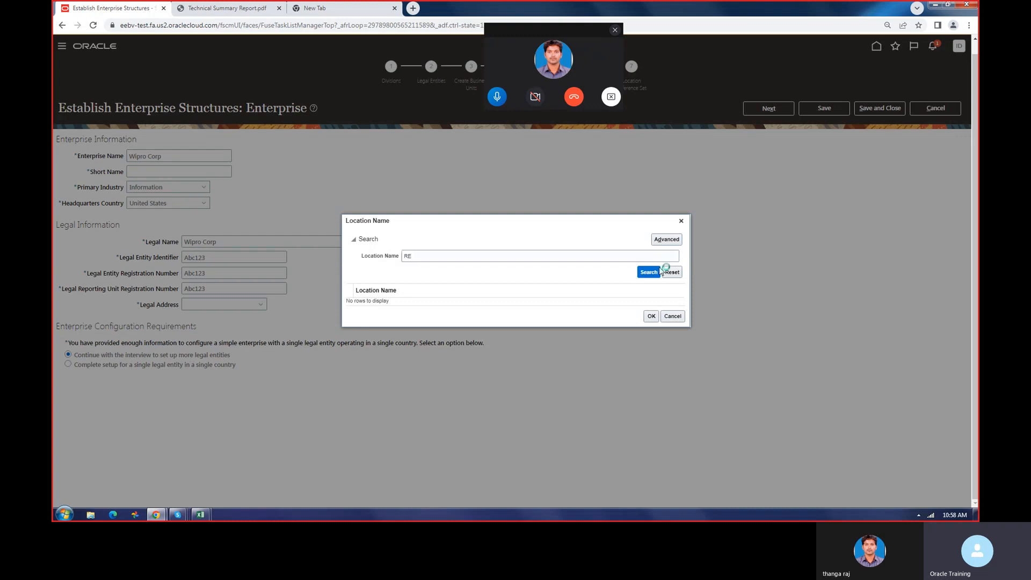
double_click(465, 254)
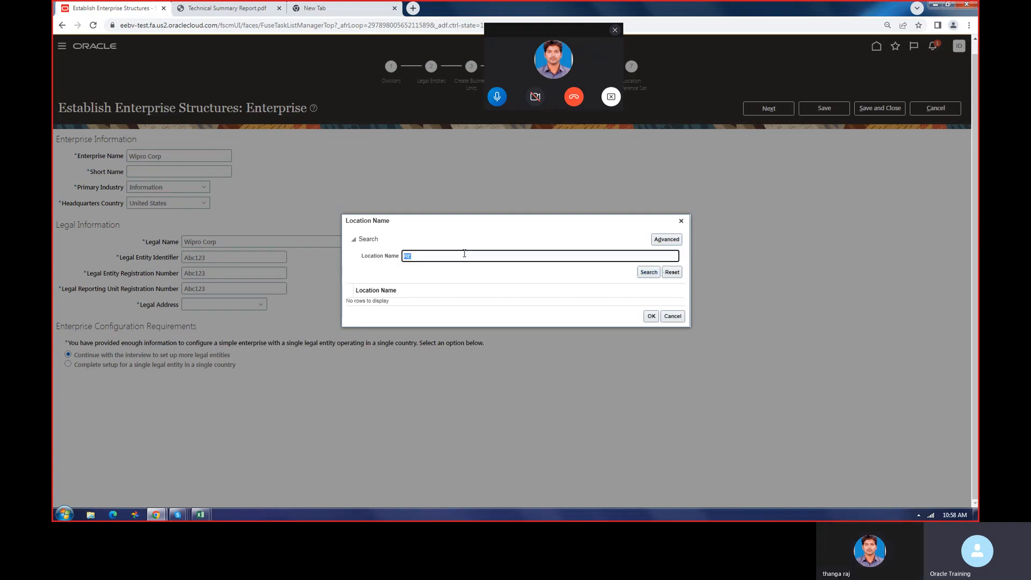
type("IN")
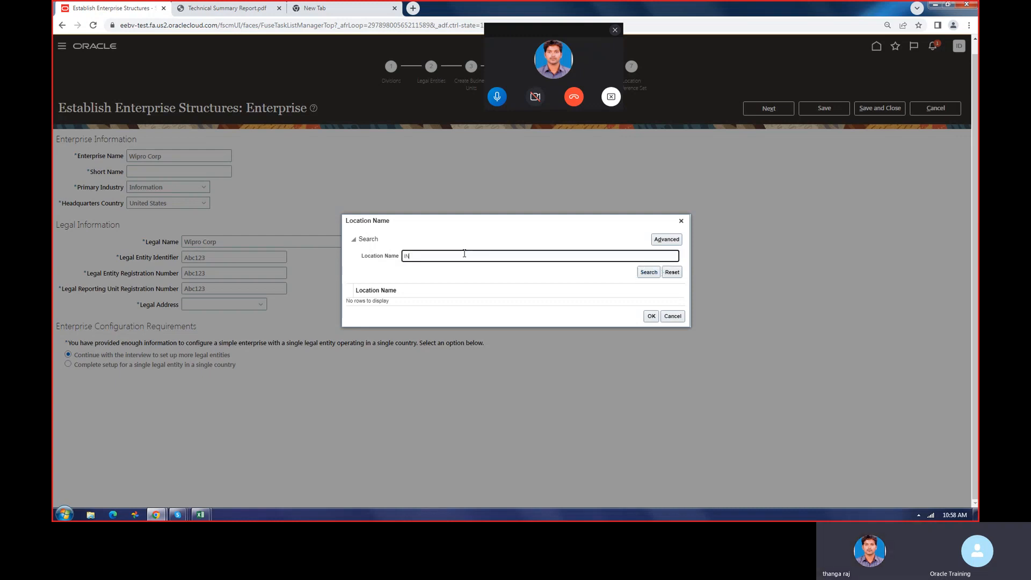
left_click(646, 271)
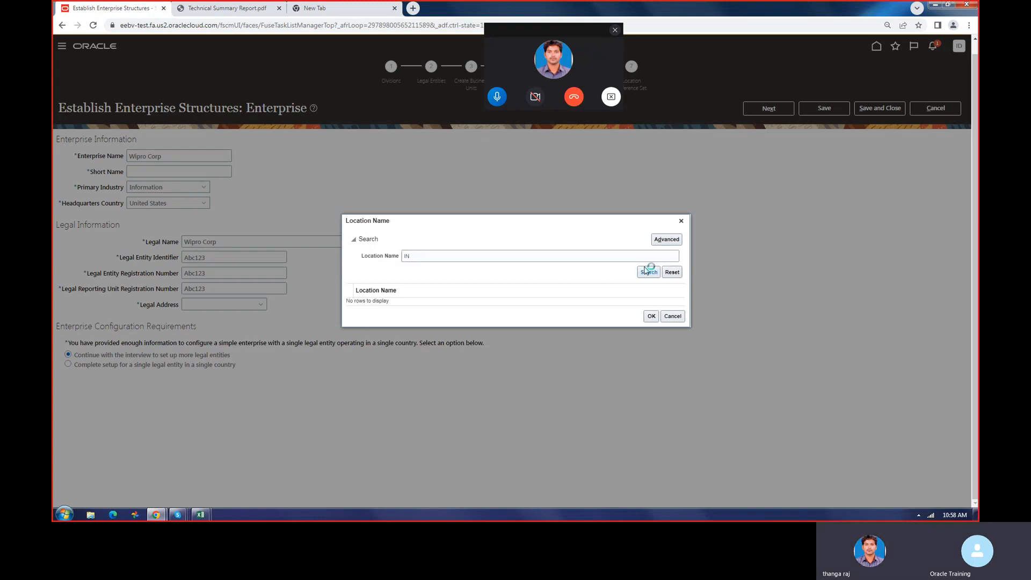
Search the location names for NEW and UNI, and close the search without selecting a location
double_click(581, 253)
type("N")
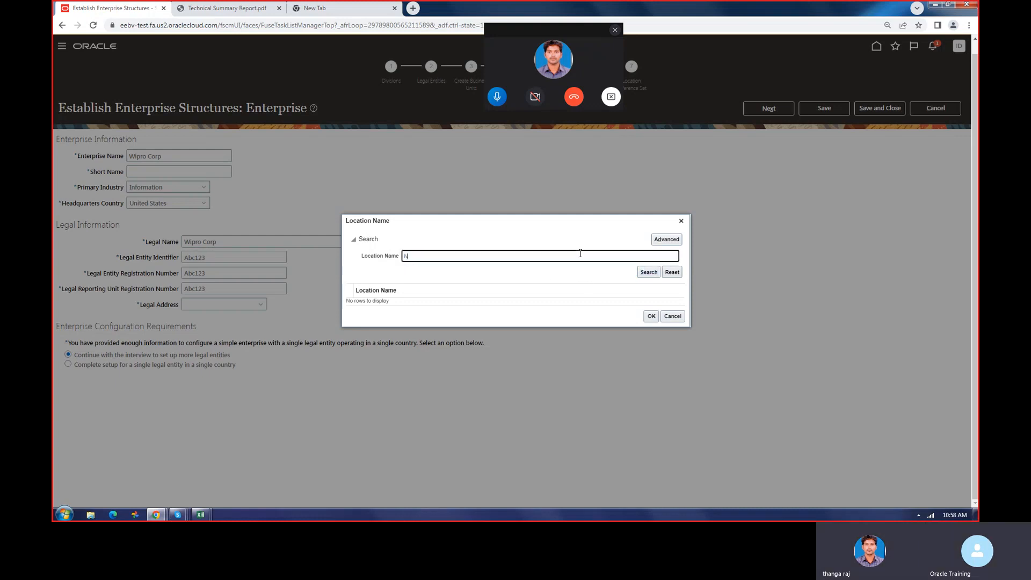
type("EW")
left_click(649, 272)
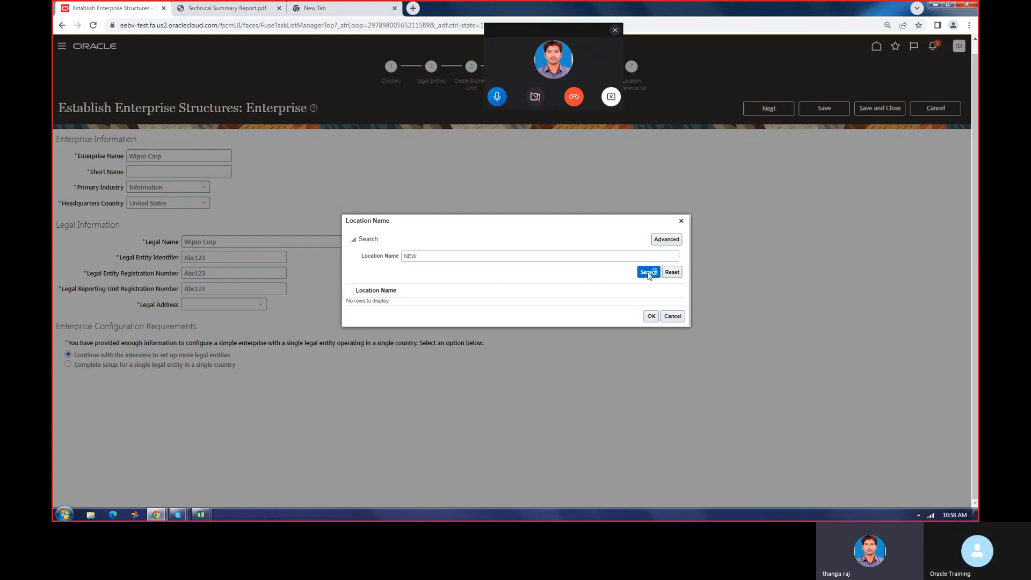
double_click(446, 255)
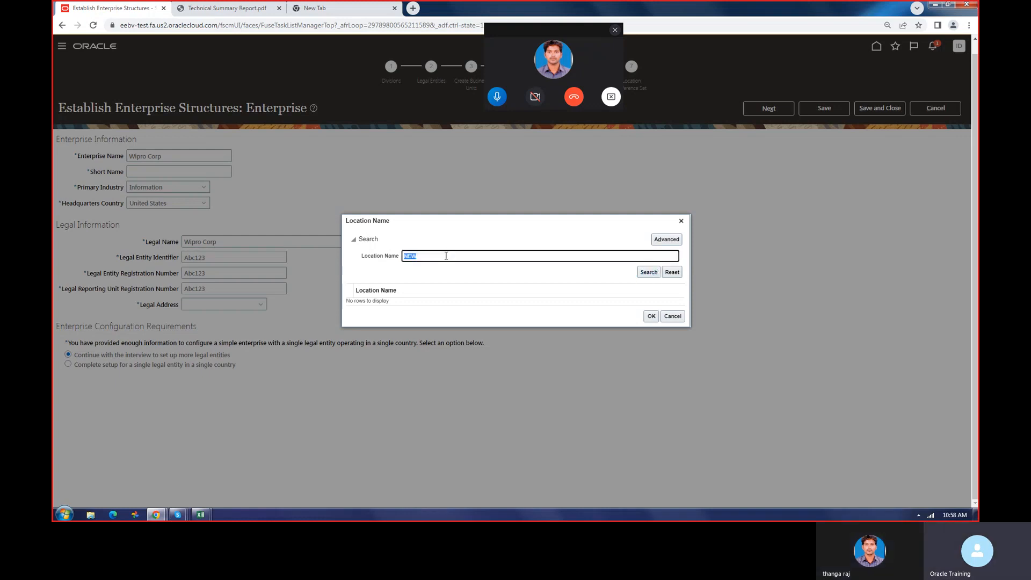
type("UNI")
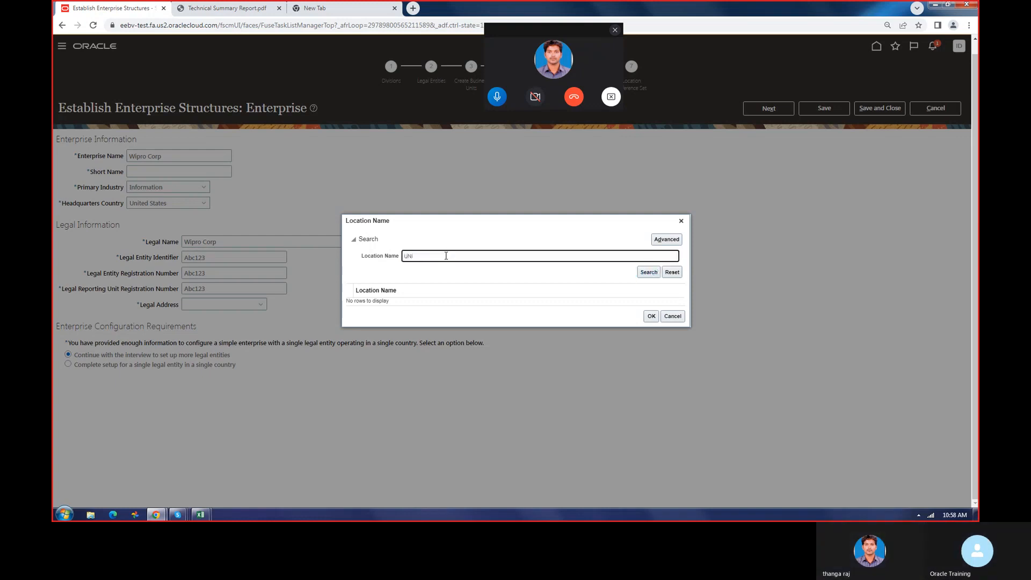
left_click(649, 272)
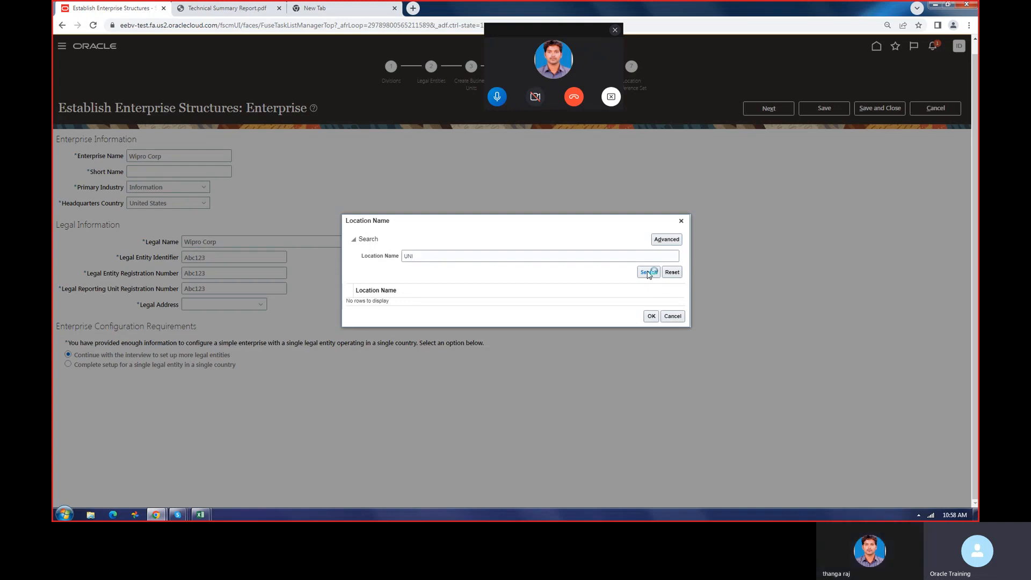
left_click(680, 221)
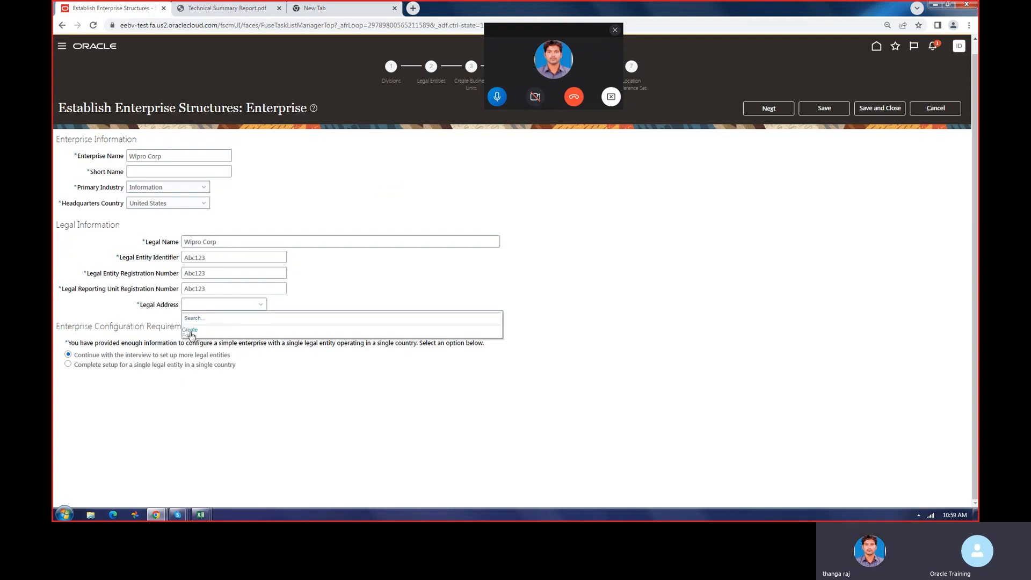
Start a new location for the legal address and name it Wipro HQ
left_click(190, 330)
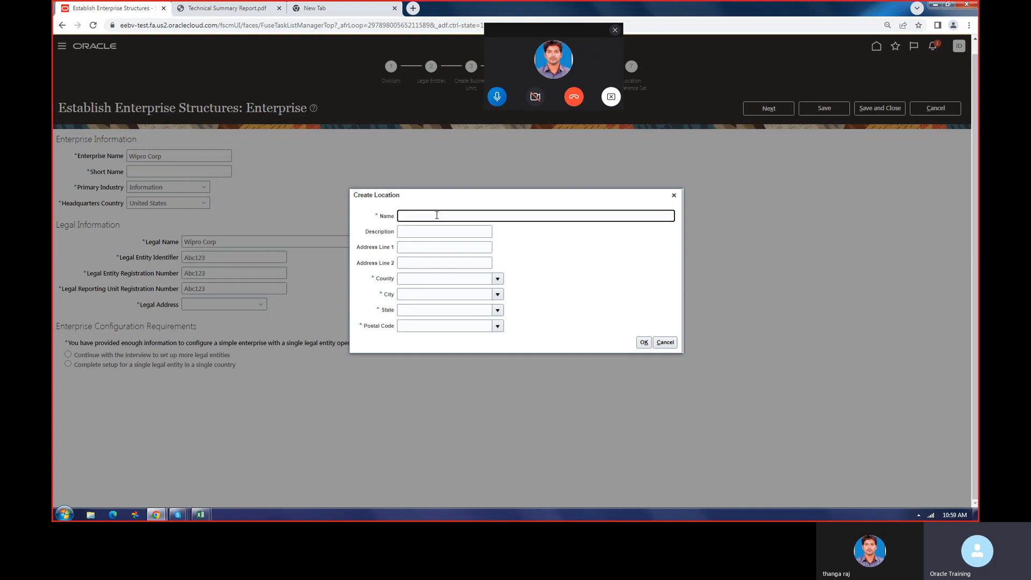
type("wip")
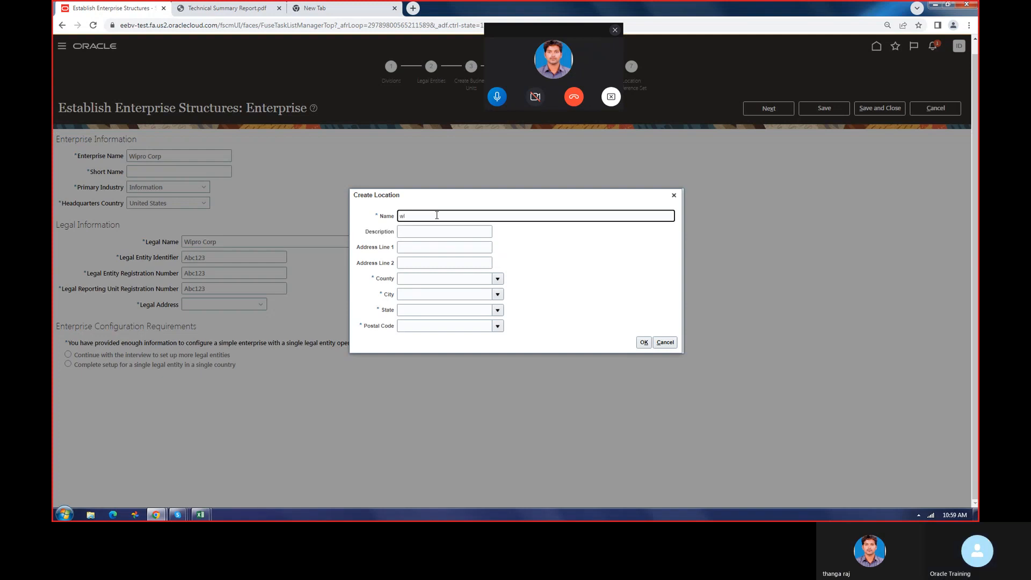
key("BackSpace")
key("BackSpace")
key("Caps_Lock")
type("Wip")
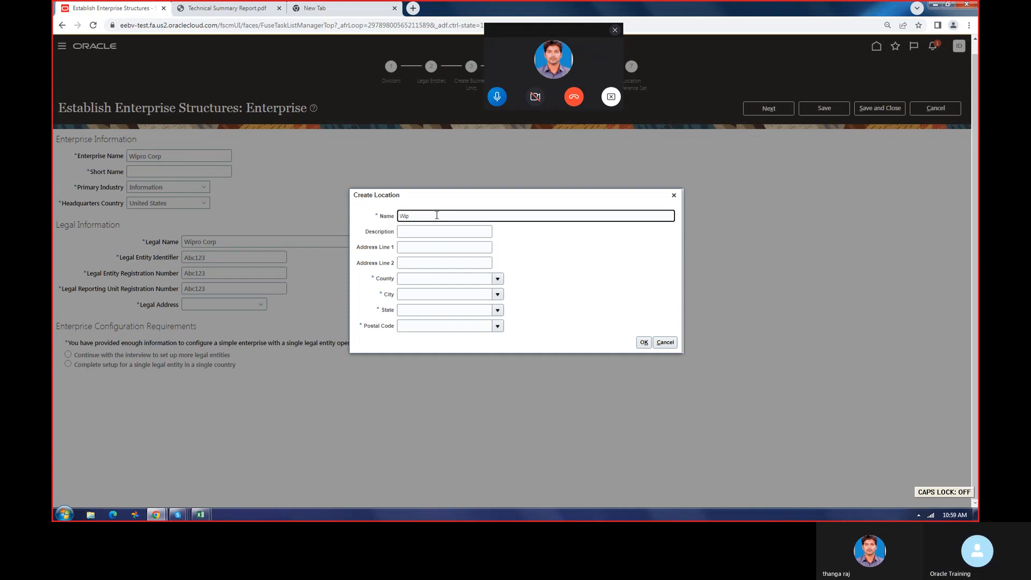
type("ro HQ")
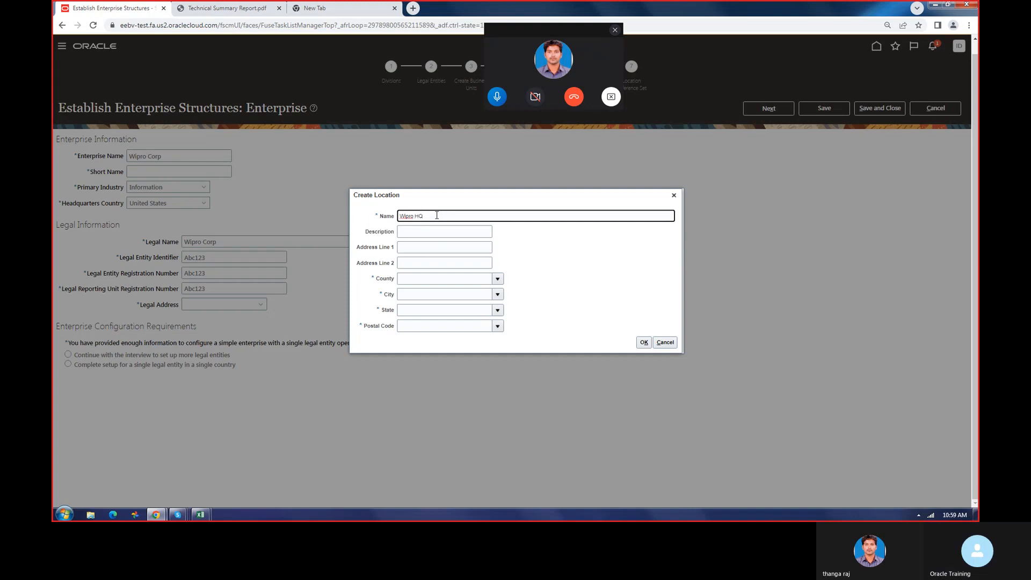
Set the new location's description to A, address line 1 to B and address line 2 to C
left_click(413, 231)
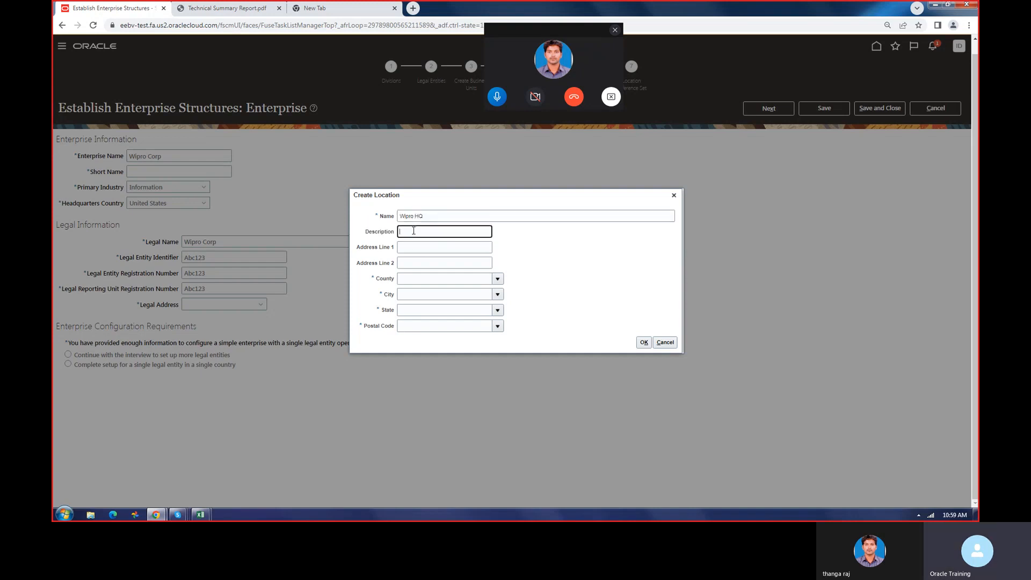
type("A")
key("Tab")
type("B")
key("Tab")
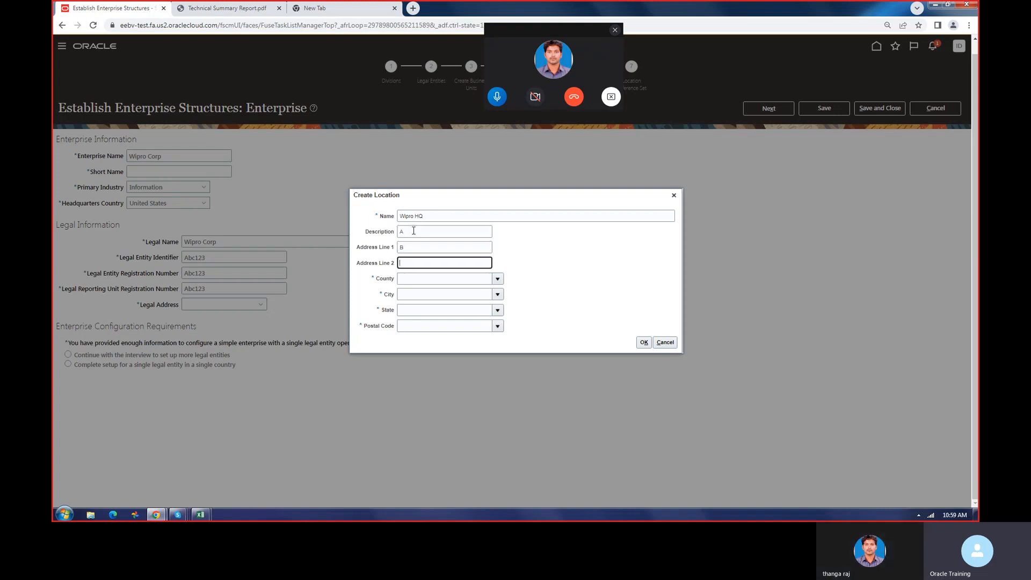
type("C")
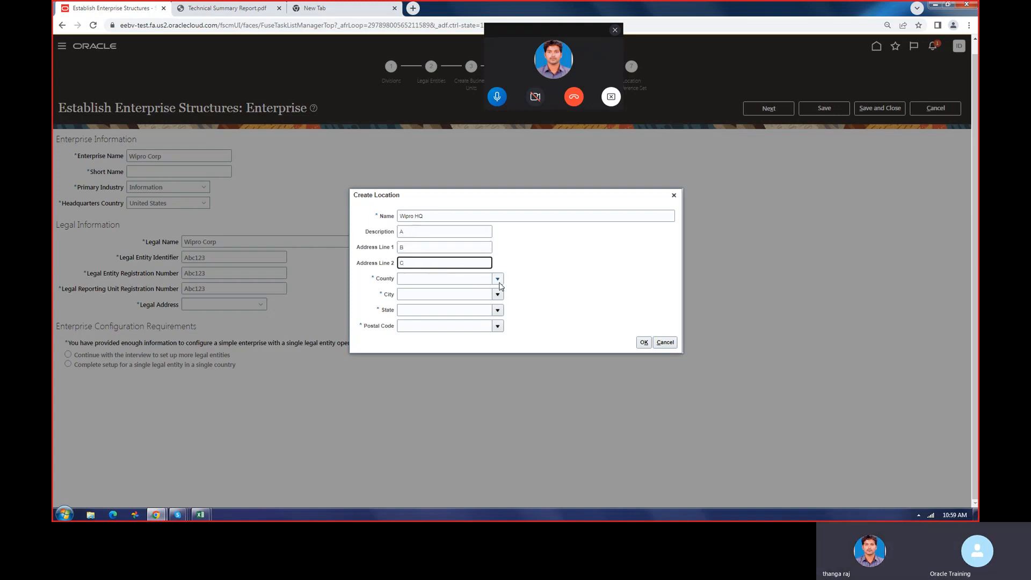
Open the county search for the new location and look up geographies matching Unit and us
left_click(498, 278)
left_click(409, 424)
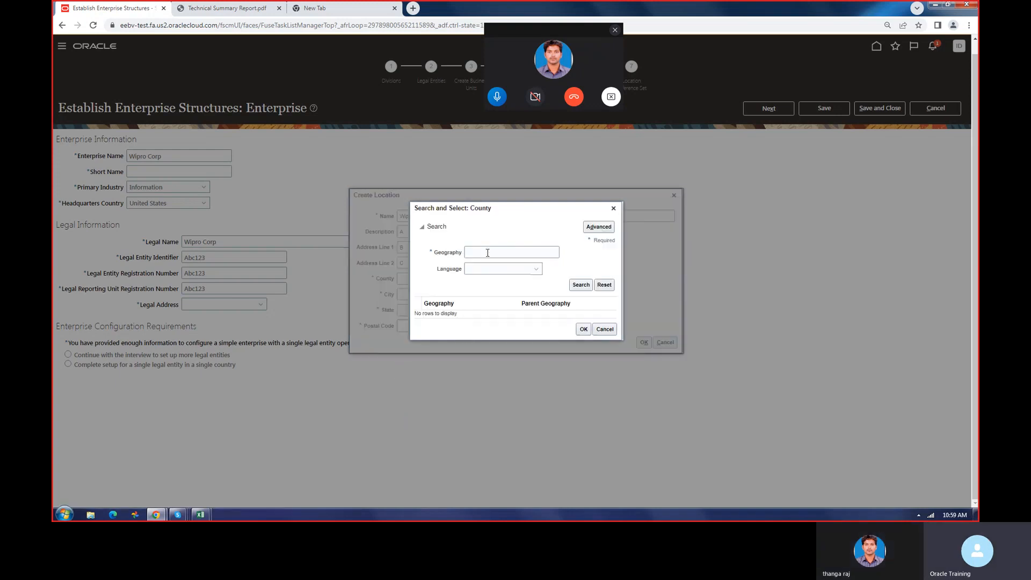
left_click(488, 252)
type("Unit")
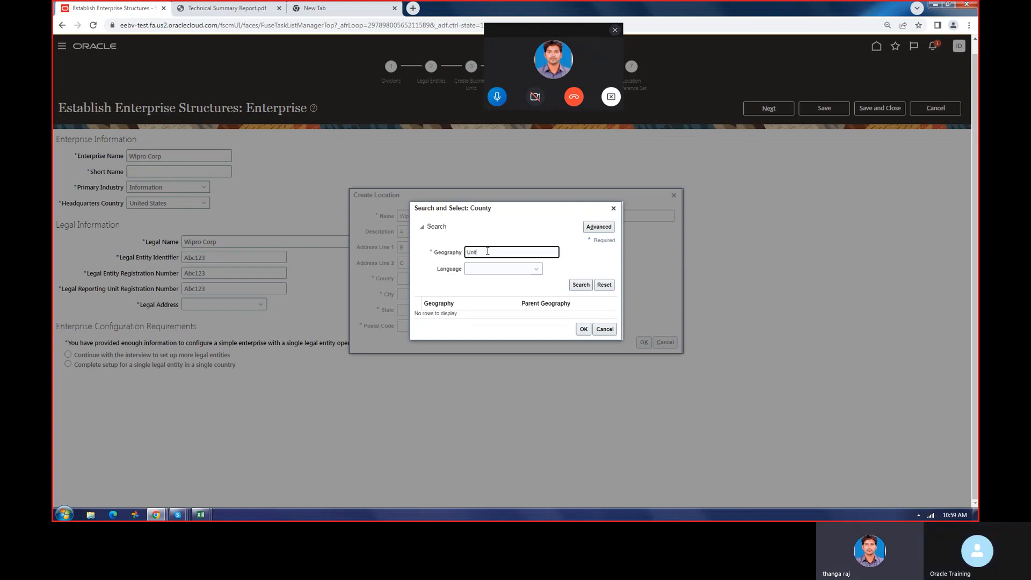
left_click(579, 286)
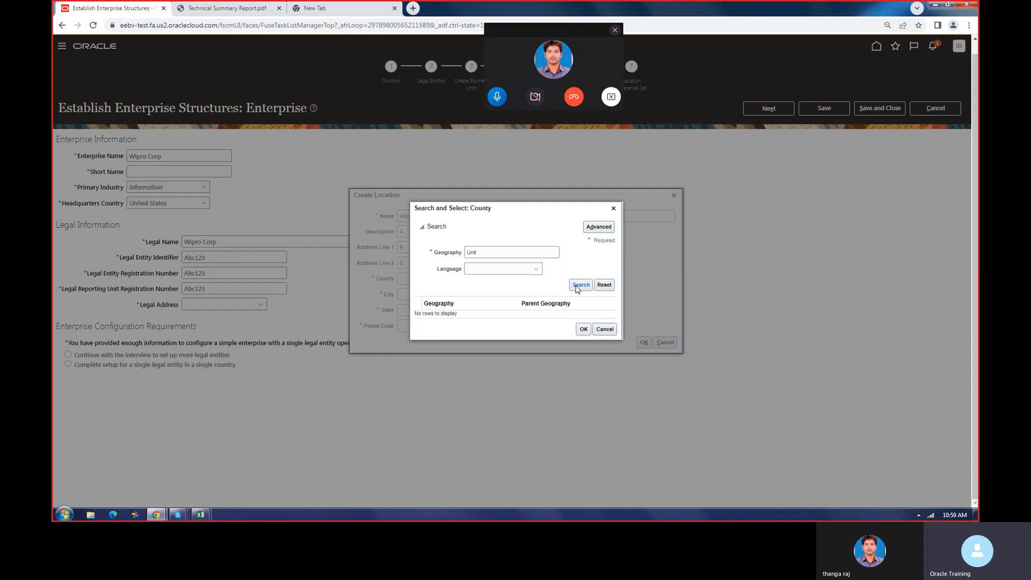
left_click(521, 251)
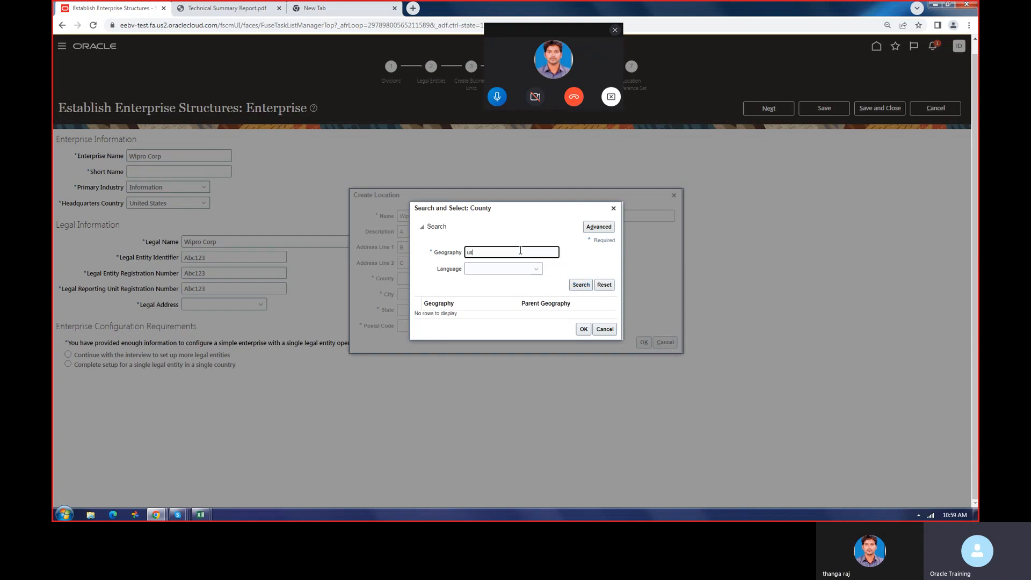
left_click(580, 284)
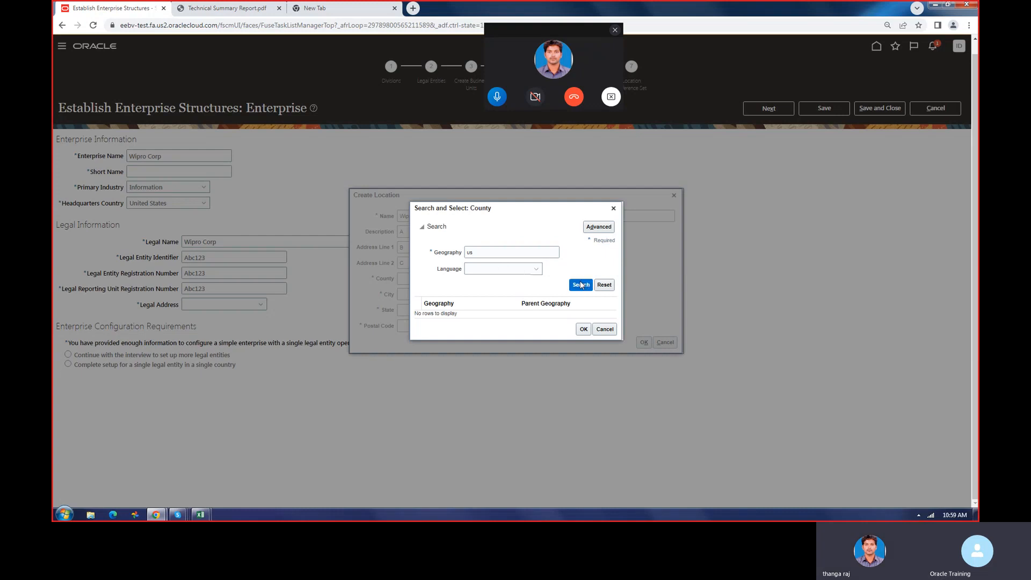
Search the counties for UNI and select Union with parent geography LA as the new location's county
double_click(492, 256)
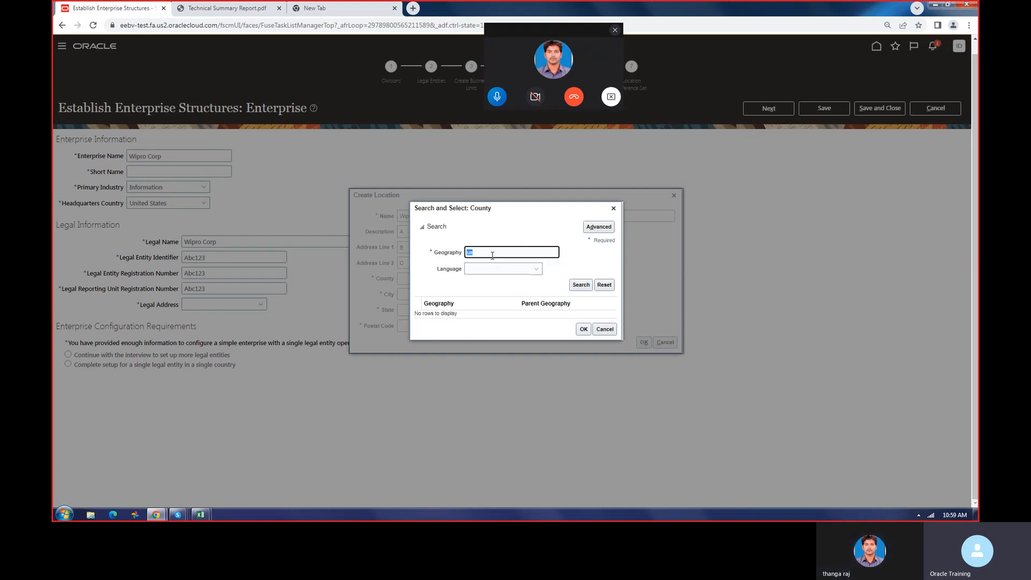
key("Caps_Lock")
type("un")
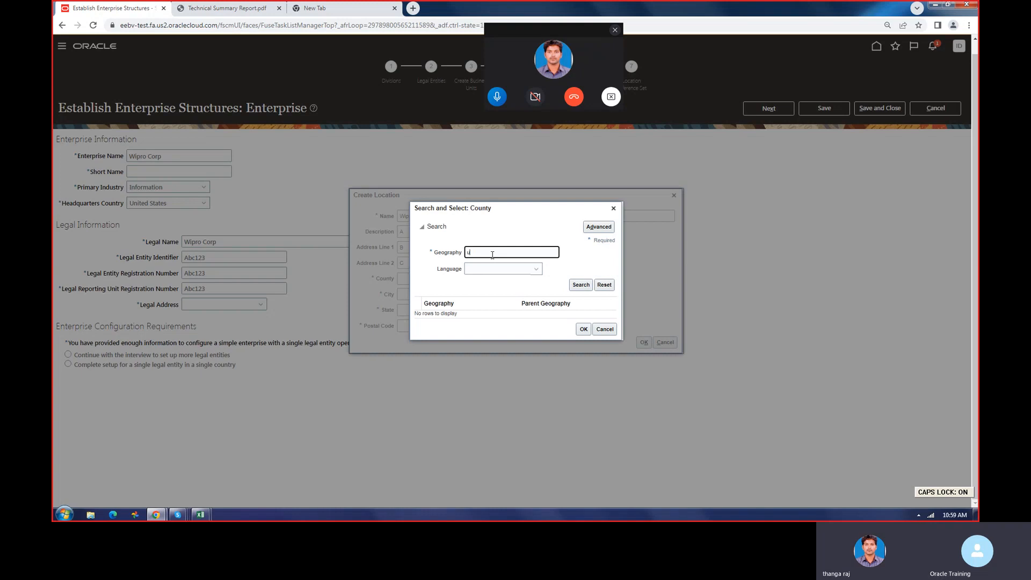
type("us")
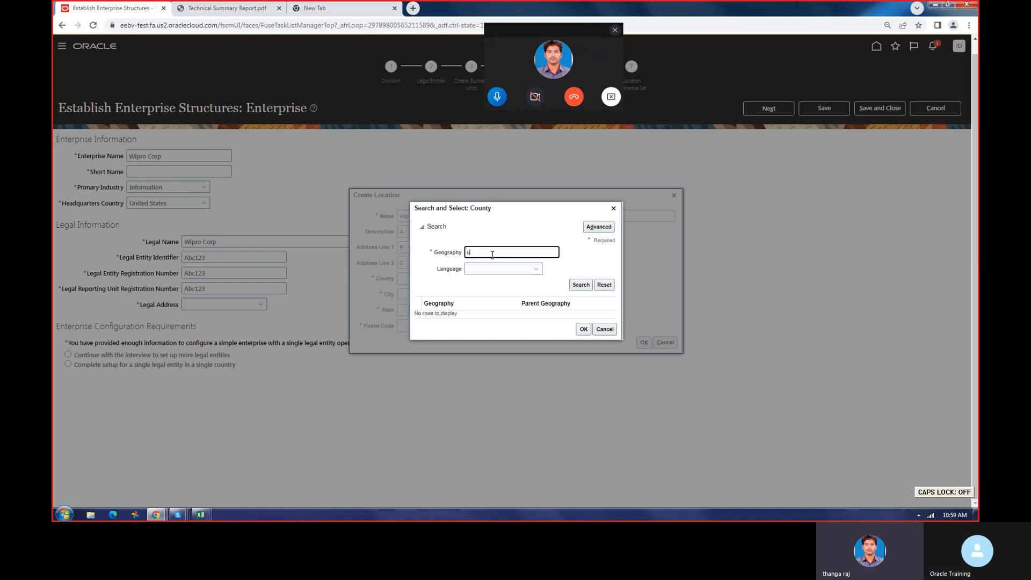
type("UNI")
left_click(580, 285)
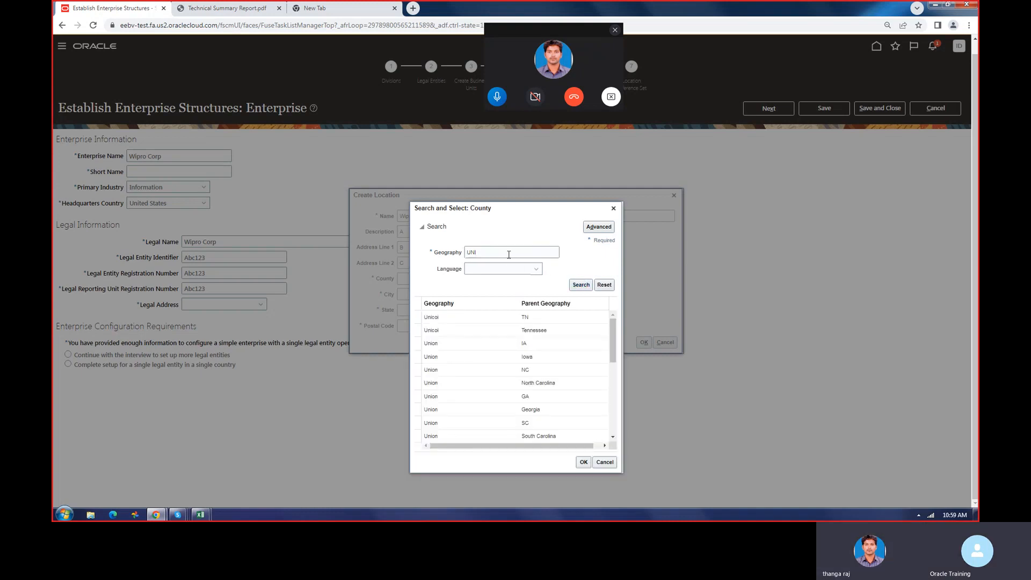
left_click_drag(613, 330, 622, 429)
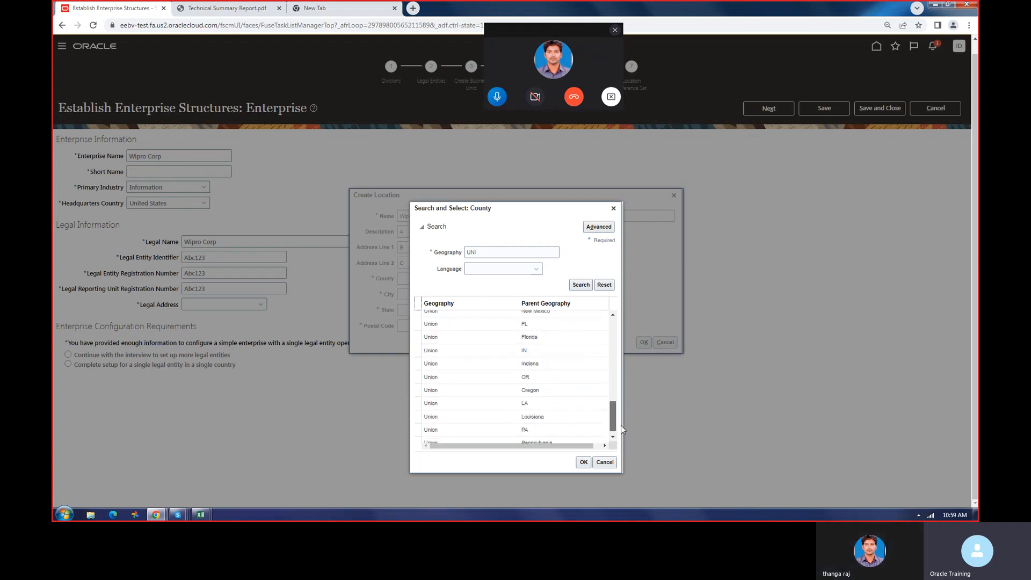
left_click(507, 406)
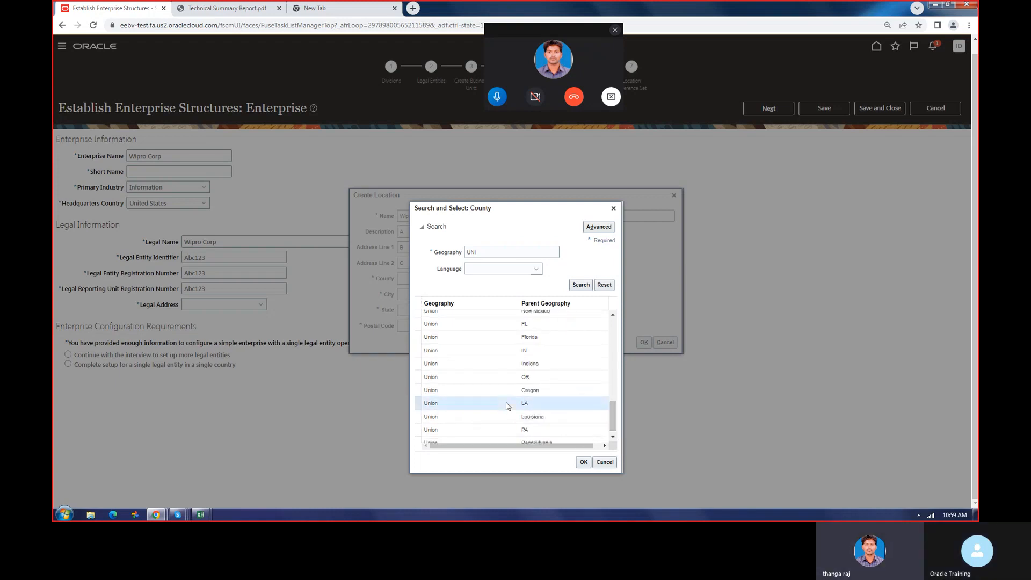
double_click(507, 405)
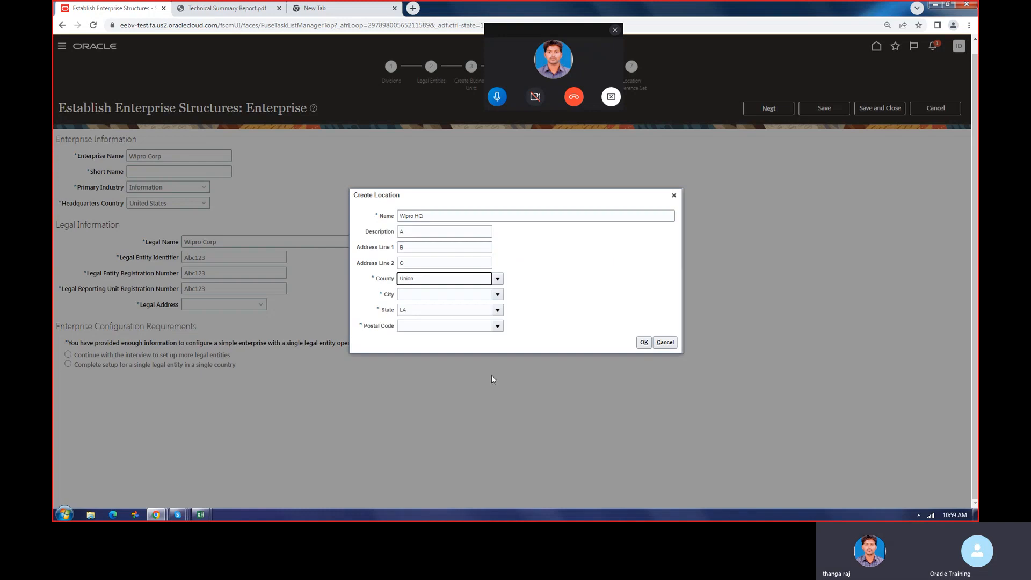
Complete the Wipro HQ location with the city Downsville and its postal code, and save it as the legal address
left_click(421, 295)
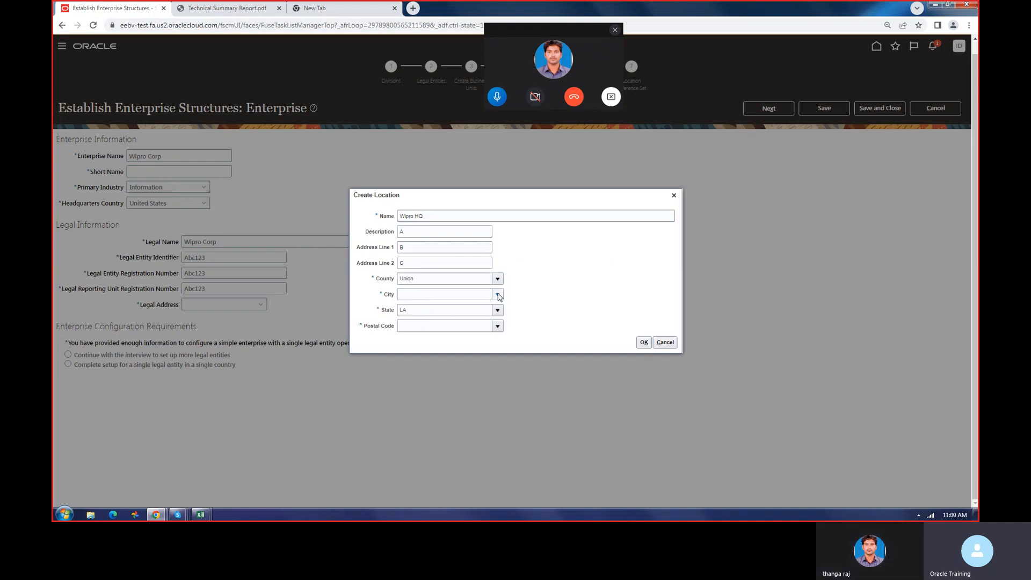
left_click(449, 330)
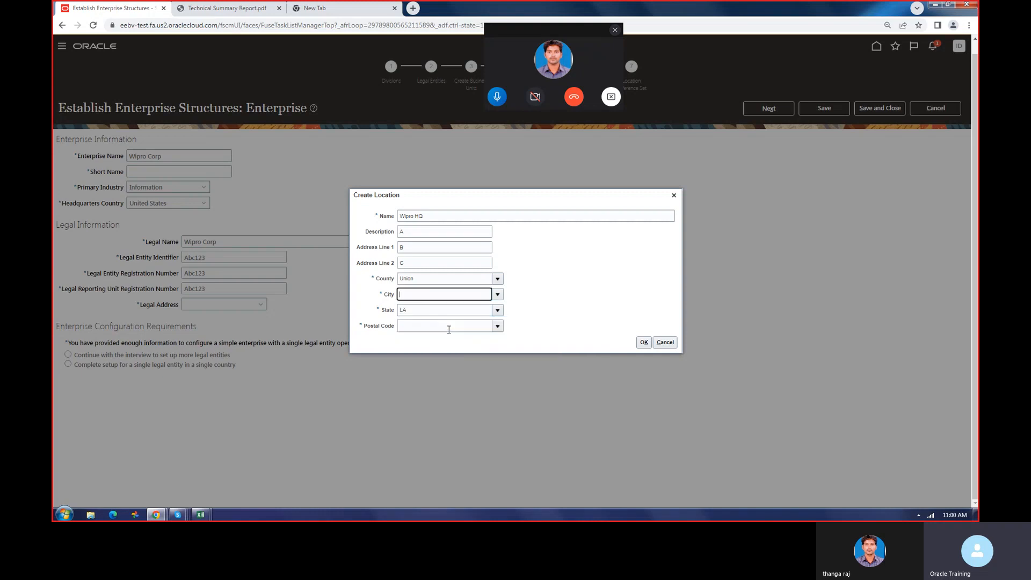
left_click(498, 326)
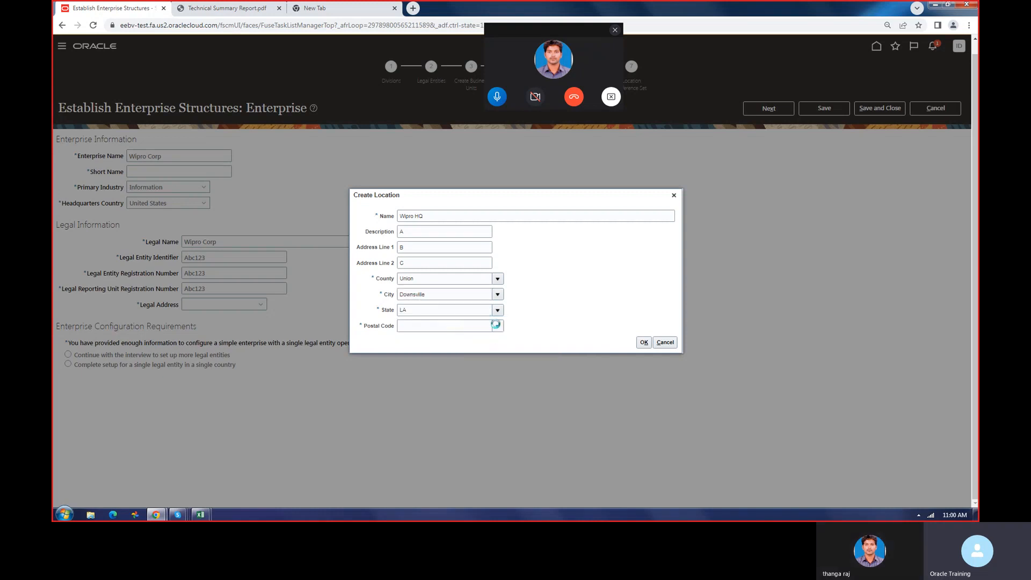
left_click(420, 353)
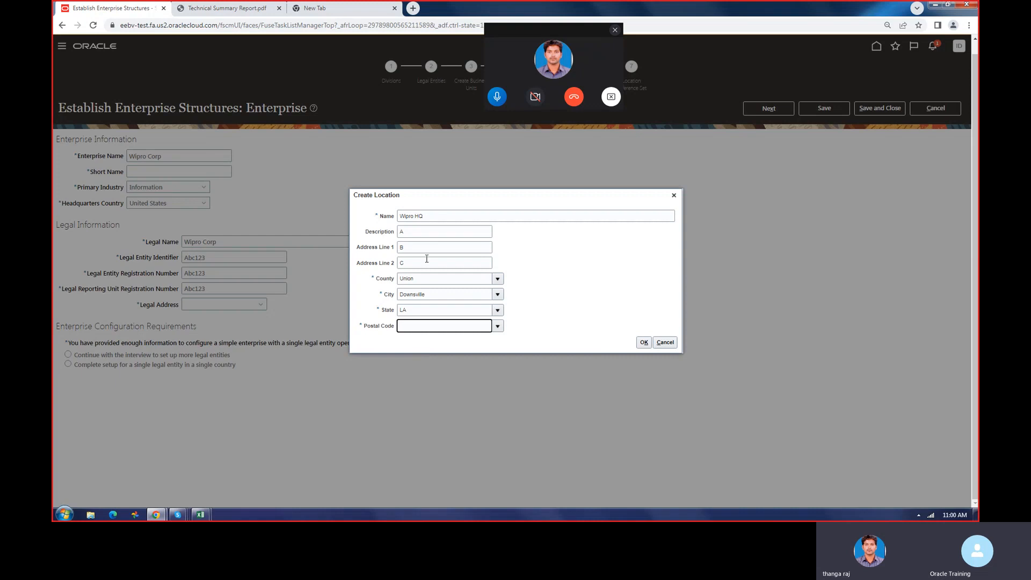
left_click(643, 343)
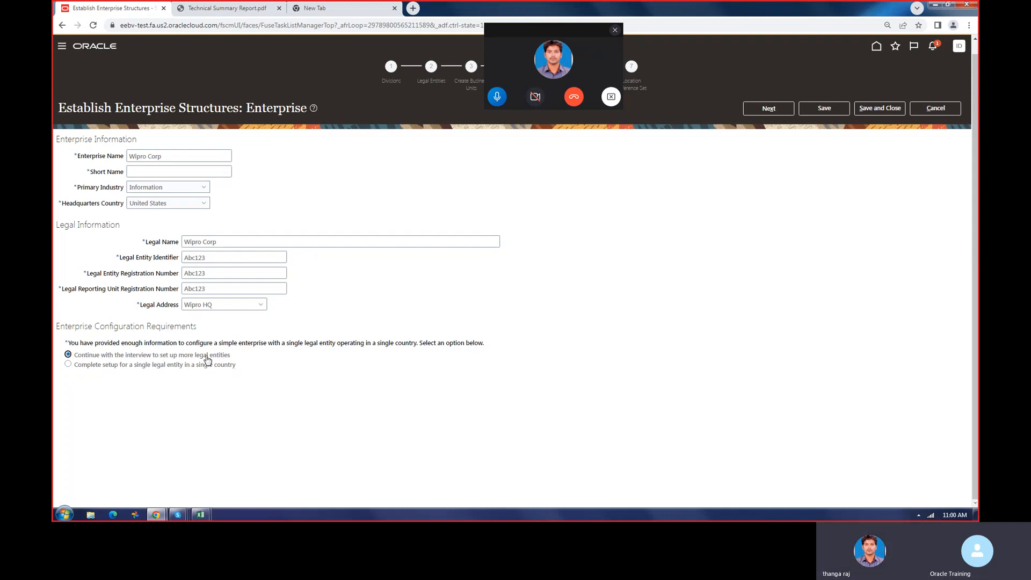
Set the enterprise's short name to wip and proceed to the Divisions page, continuing the interview to set up more legal entities
left_click(769, 108)
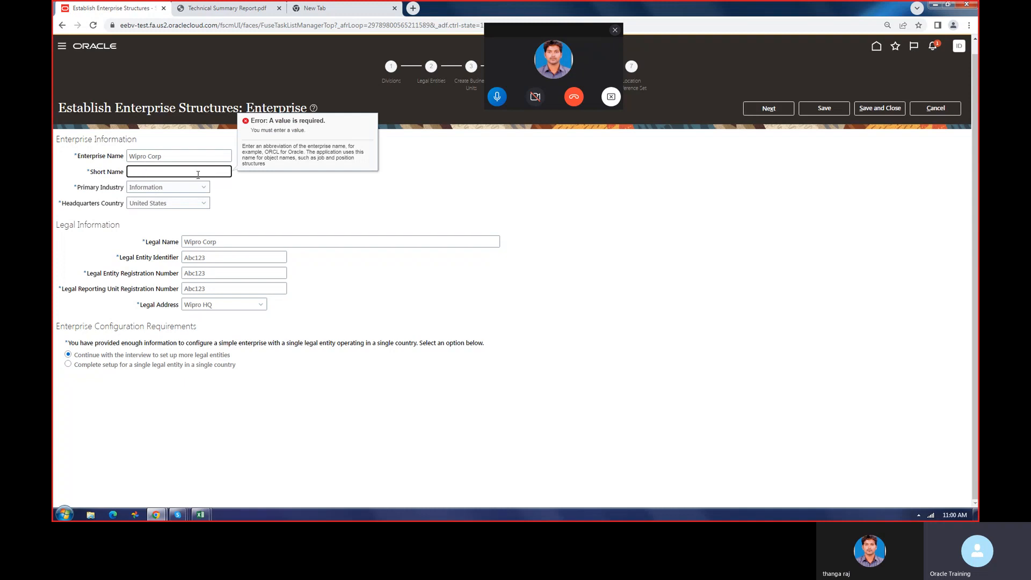
type("wip")
left_click(765, 110)
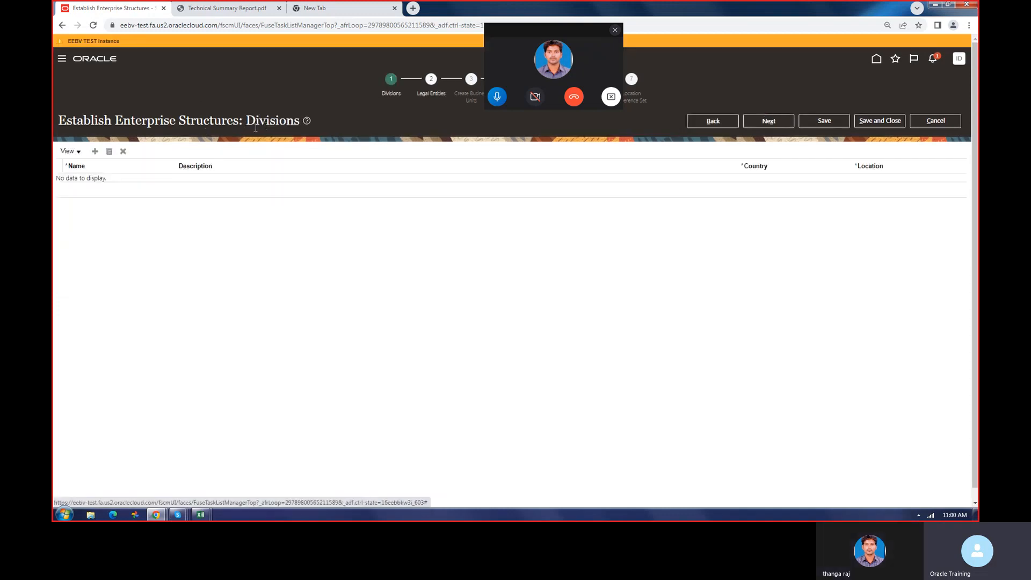
Add a new division row and set its country to United States
left_click(95, 152)
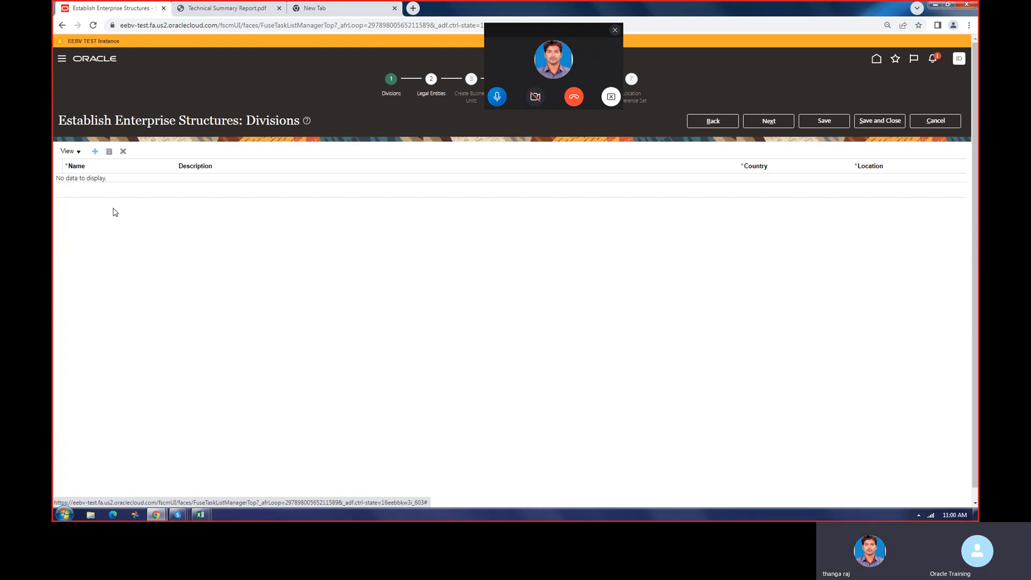
left_click(195, 182)
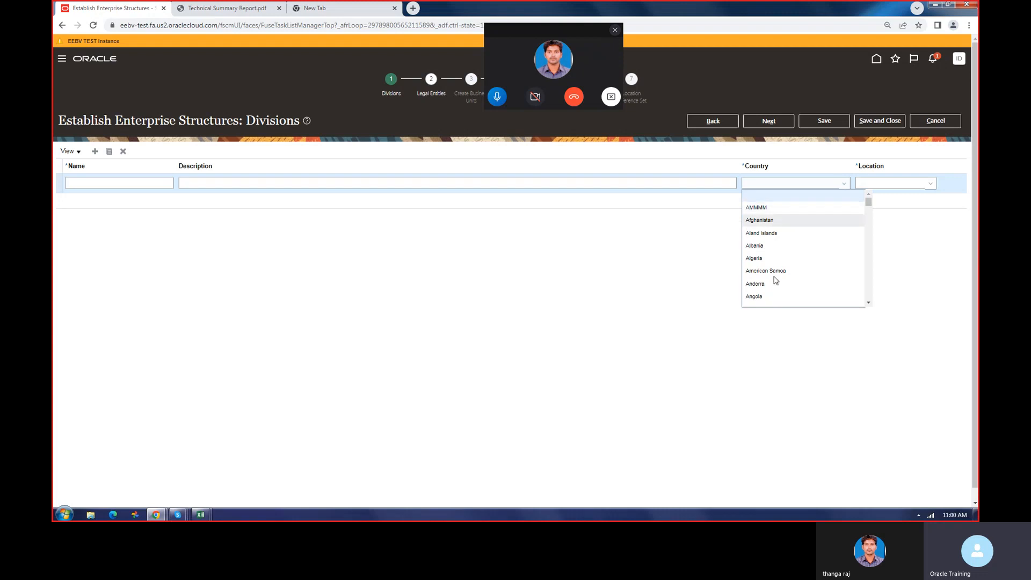
left_click(931, 183)
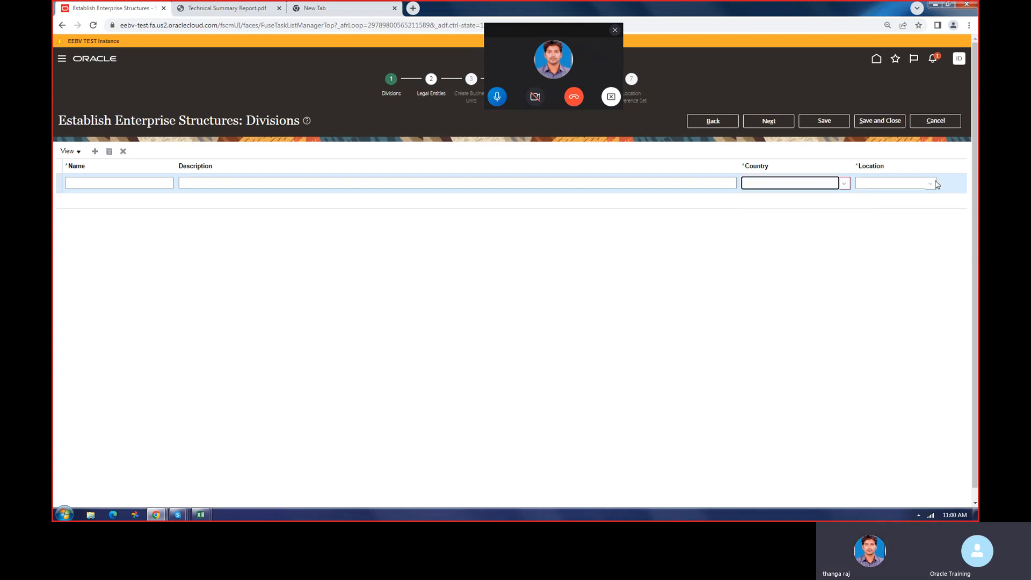
left_click(845, 185)
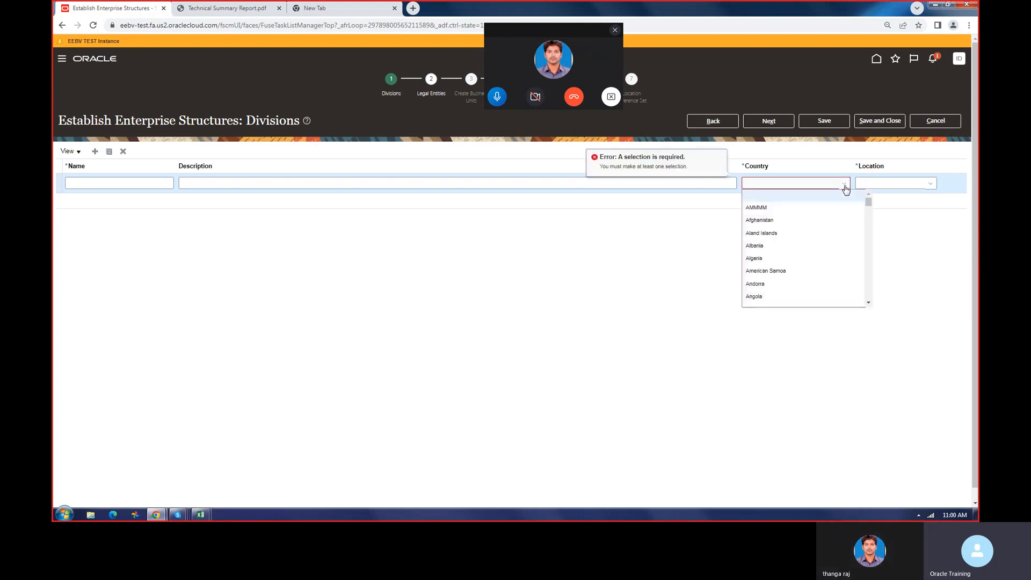
left_click(779, 259)
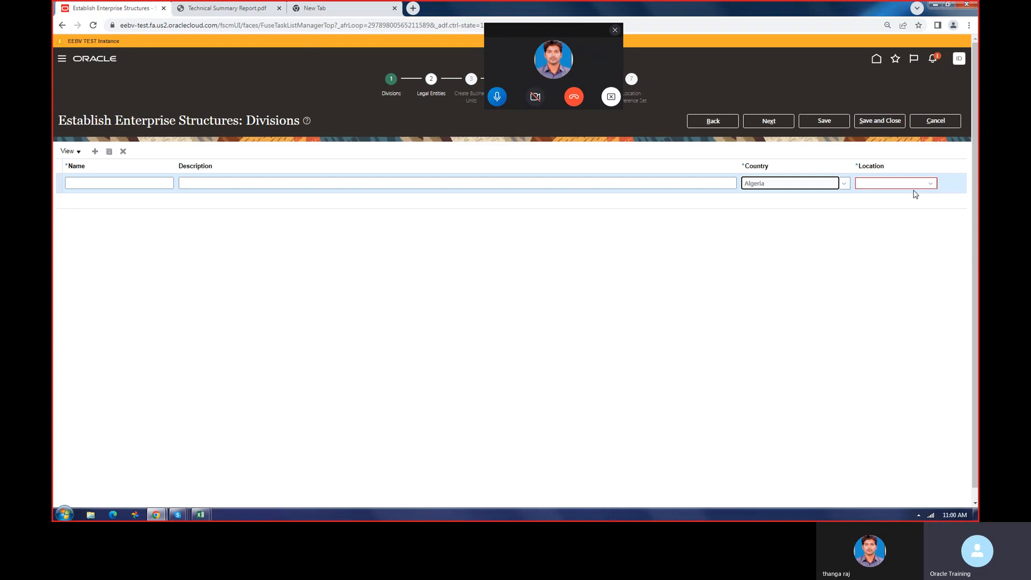
left_click(844, 184)
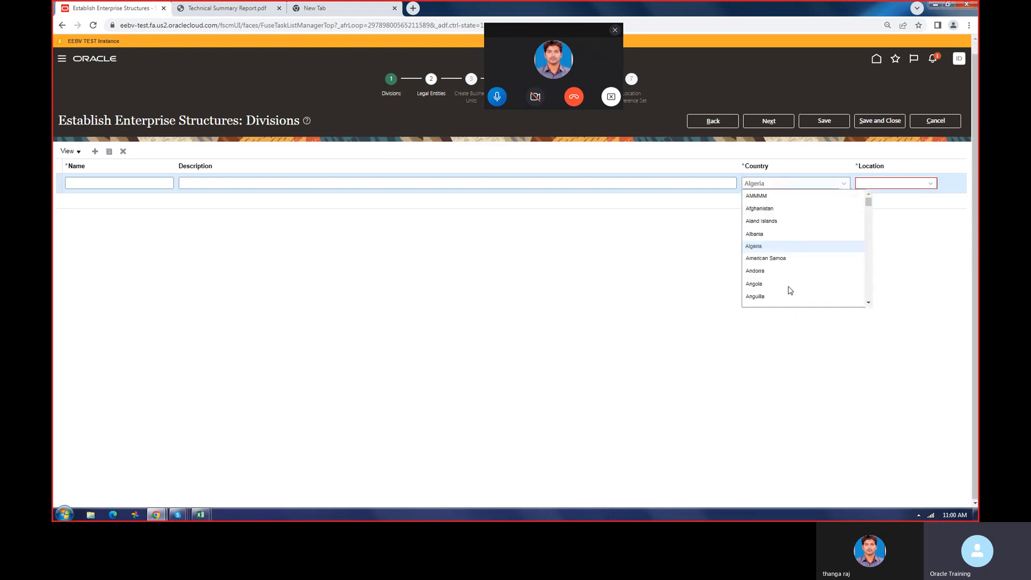
scroll(790, 290, "down", 10)
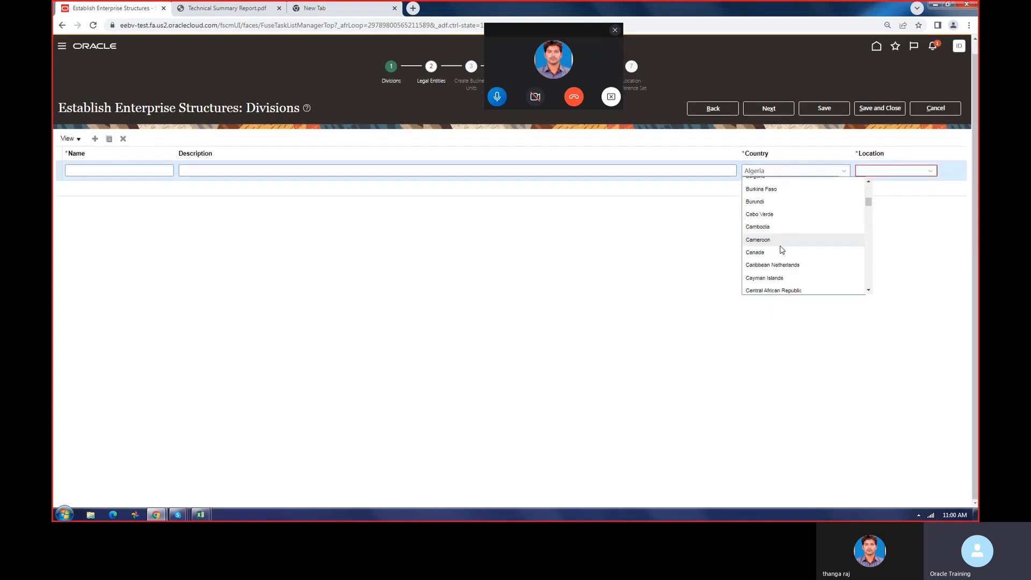
scroll(781, 250, "down", 20)
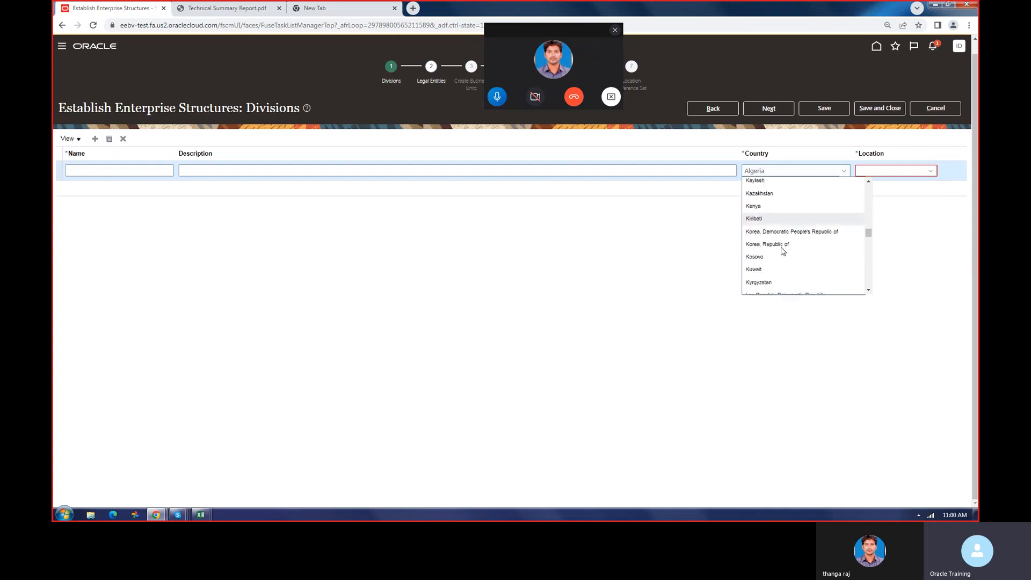
scroll(782, 251, "down", 20)
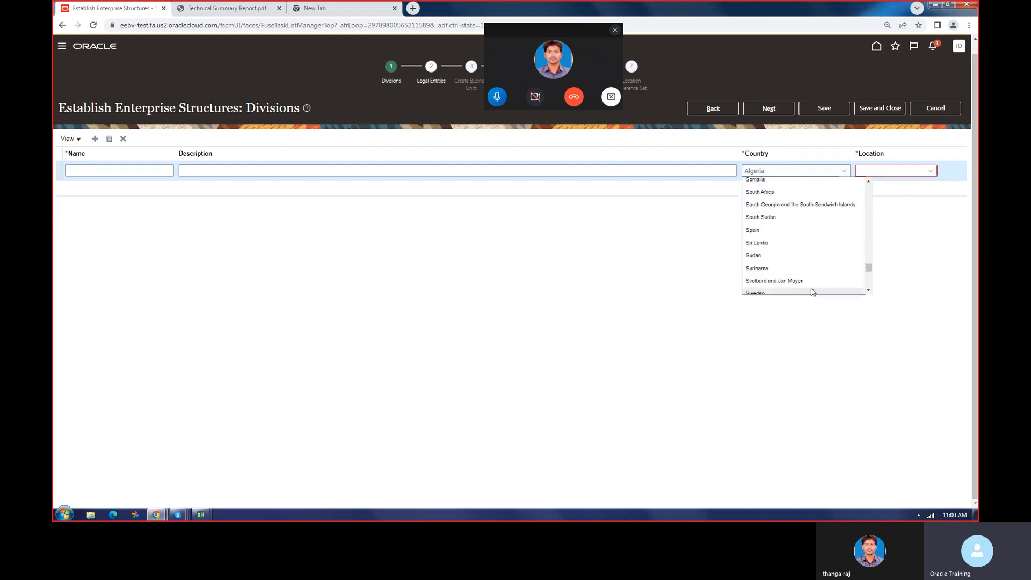
scroll(806, 287, "down", 10)
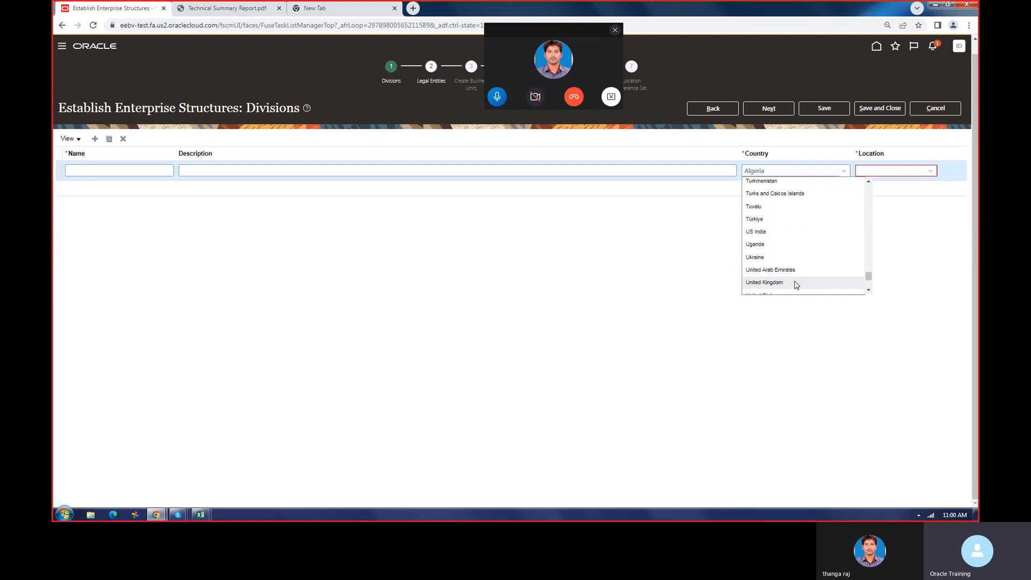
scroll(796, 285, "down", 2)
left_click(806, 242)
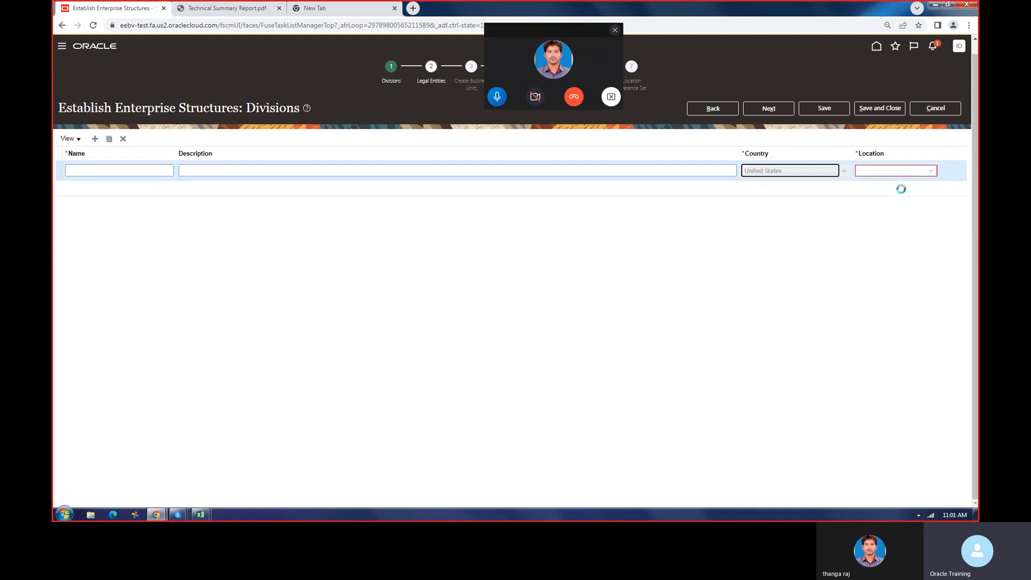
Choose Wipro HQ as the new division's location
left_click(928, 170)
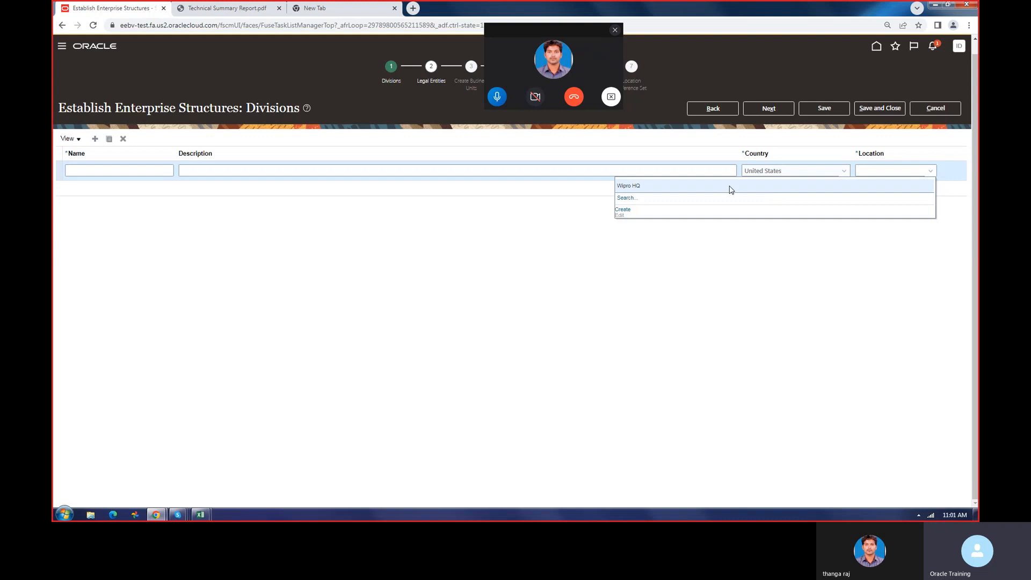
left_click(650, 187)
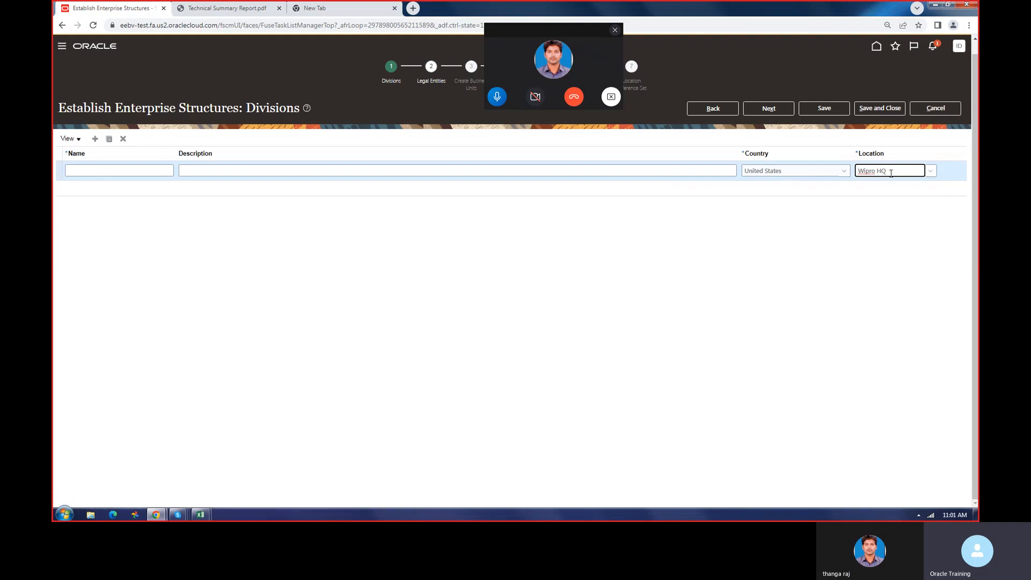
left_click_drag(891, 173, 853, 175)
Switch to the Core HR Session workbook in Excel, check the Locations item and its task name, and return to the Divisions page
mouse_move(200, 515)
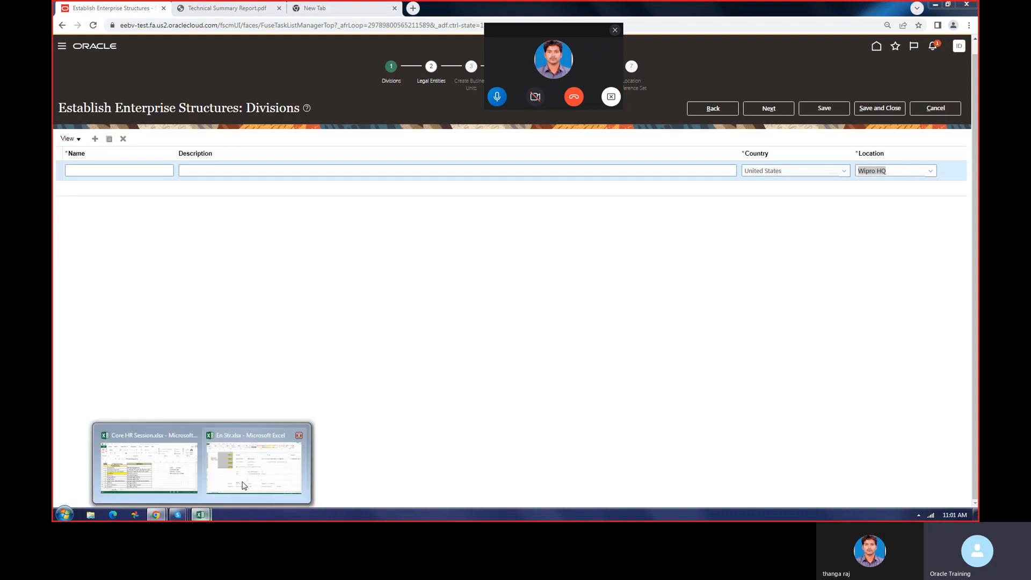
left_click(165, 473)
left_click(298, 278)
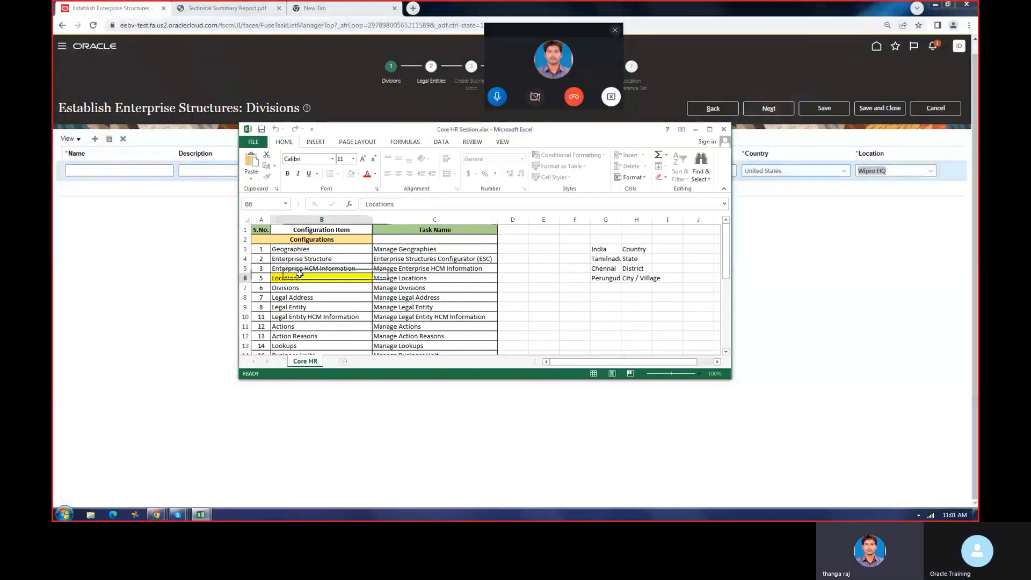
left_click(380, 278)
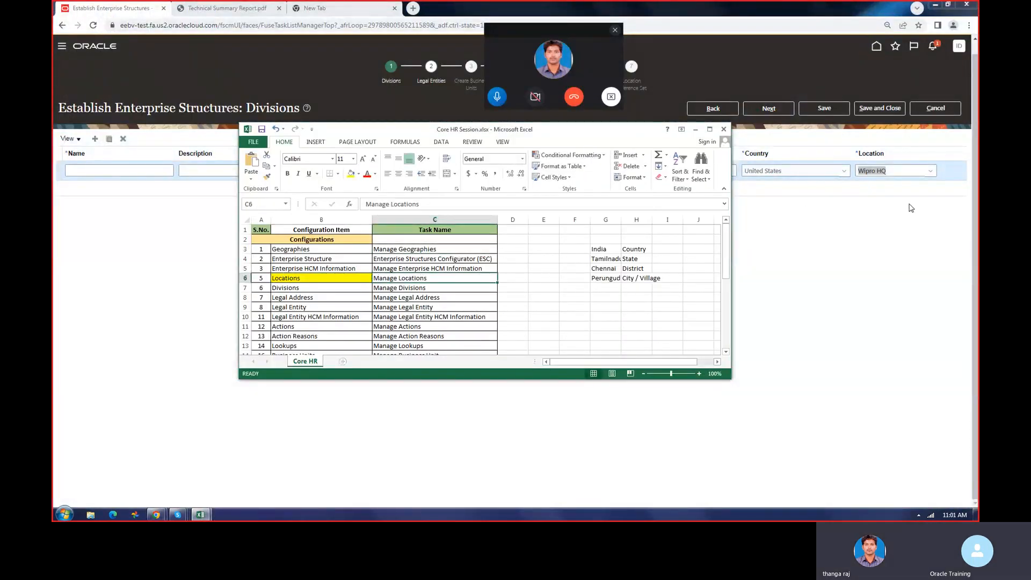
left_click(907, 237)
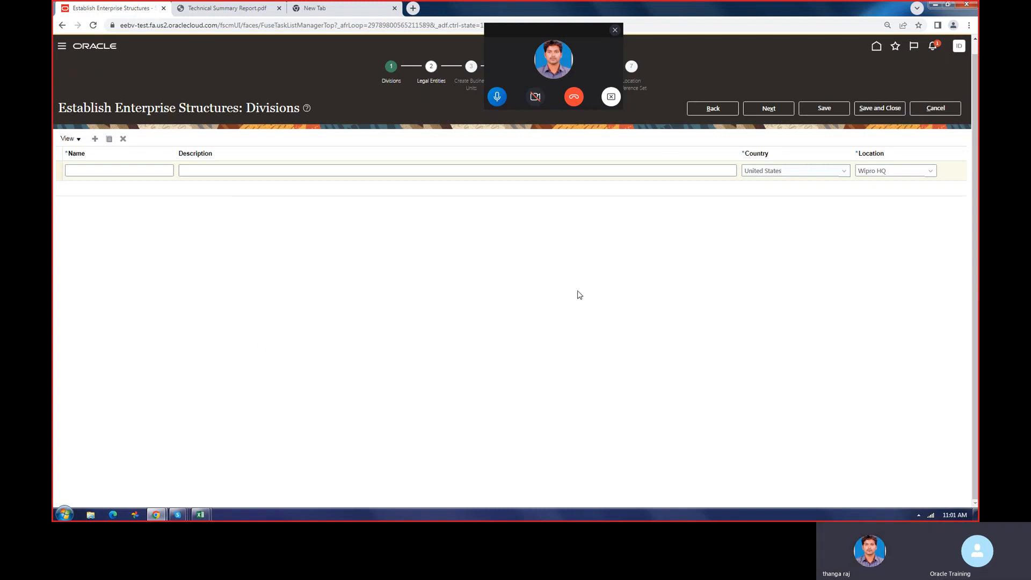
Name the new division Wipro Ind Div
left_click(142, 170)
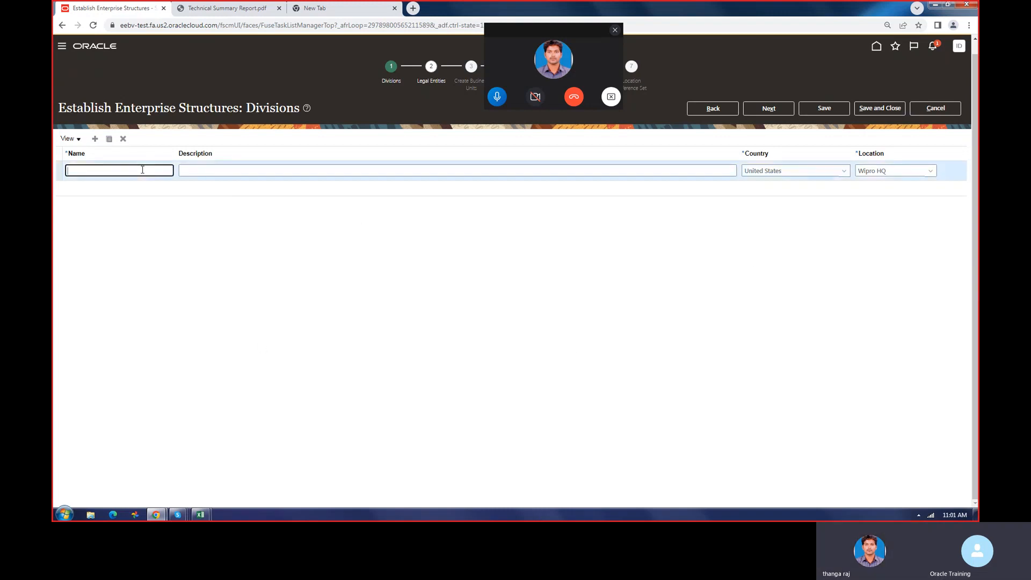
type("ind")
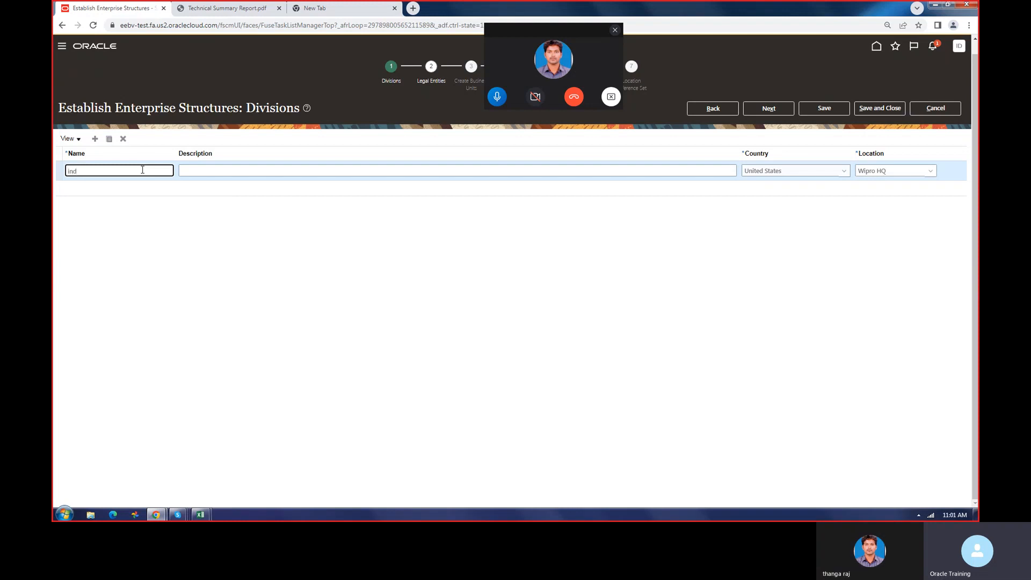
type("wiPRO di")
key("BackSpace")
key("BackSpace")
key("BackSpace")
key("BackSpace")
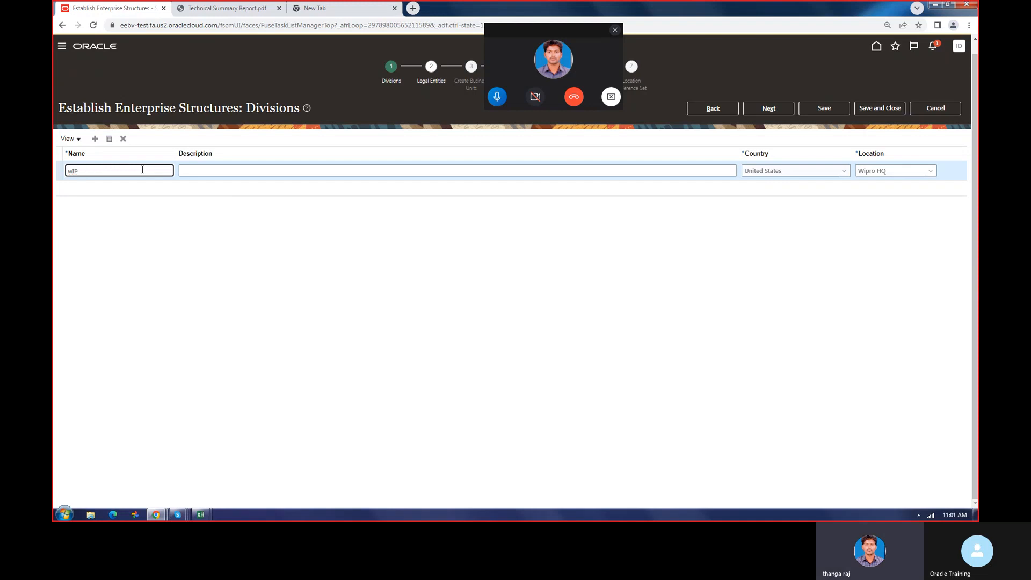
key("Caps_Lock")
type("Wipr")
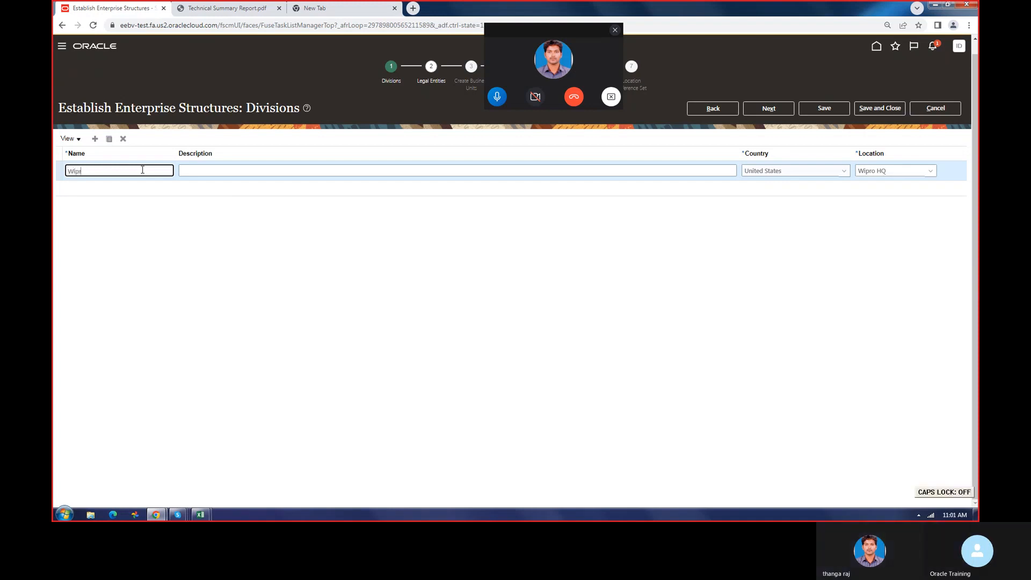
type("o Ind Div")
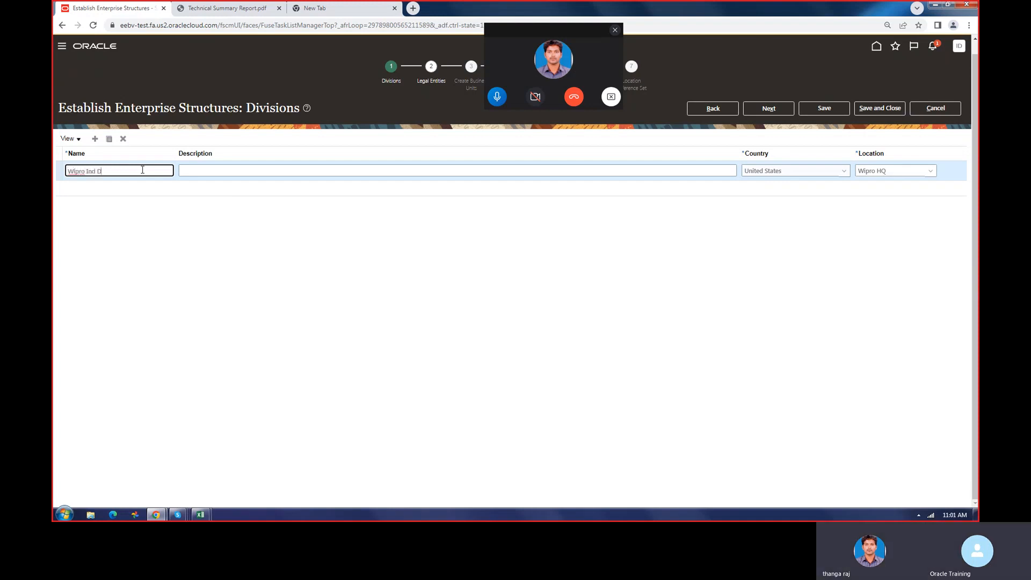
Copy the division's name Wipro Ind Div into its description and continue to the Legal Entities page
key("ctrl+a")
key("ctrl+c")
left_click(213, 169)
key("ctrl+v")
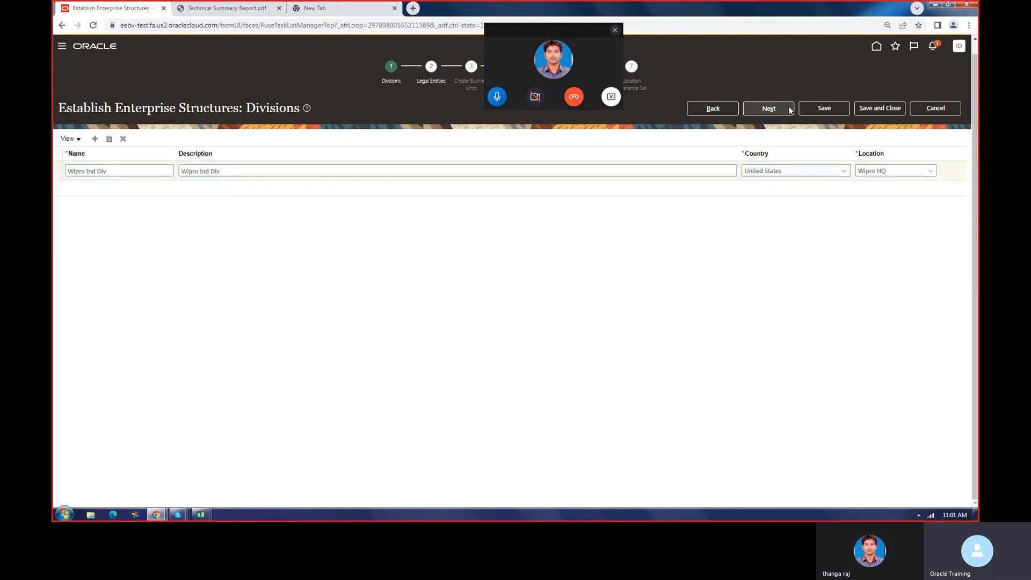
left_click(790, 111)
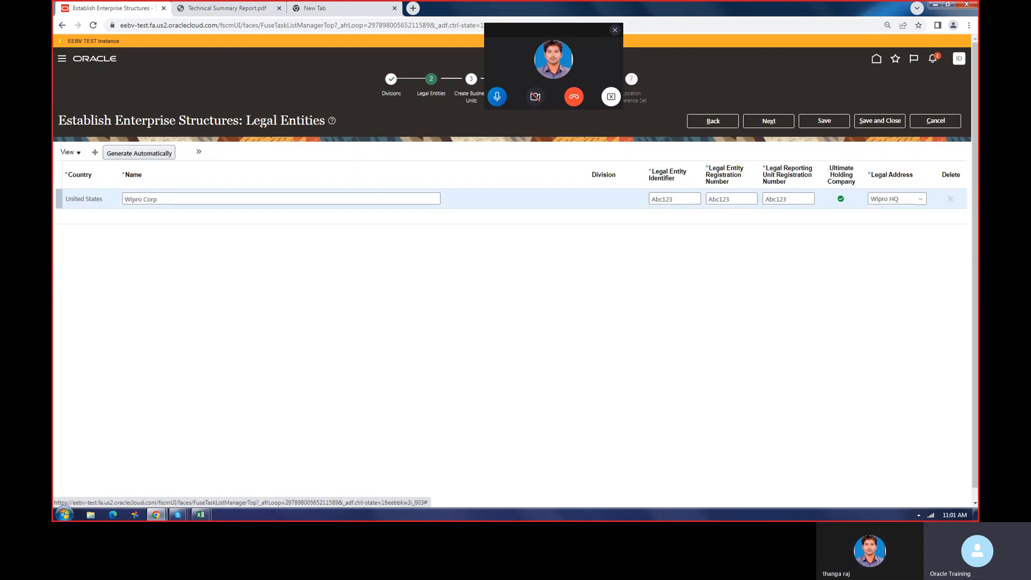
Change the name of the United States legal entity to Wipro India Pvt LTD
left_click_drag(246, 123, 325, 129)
left_click(170, 199)
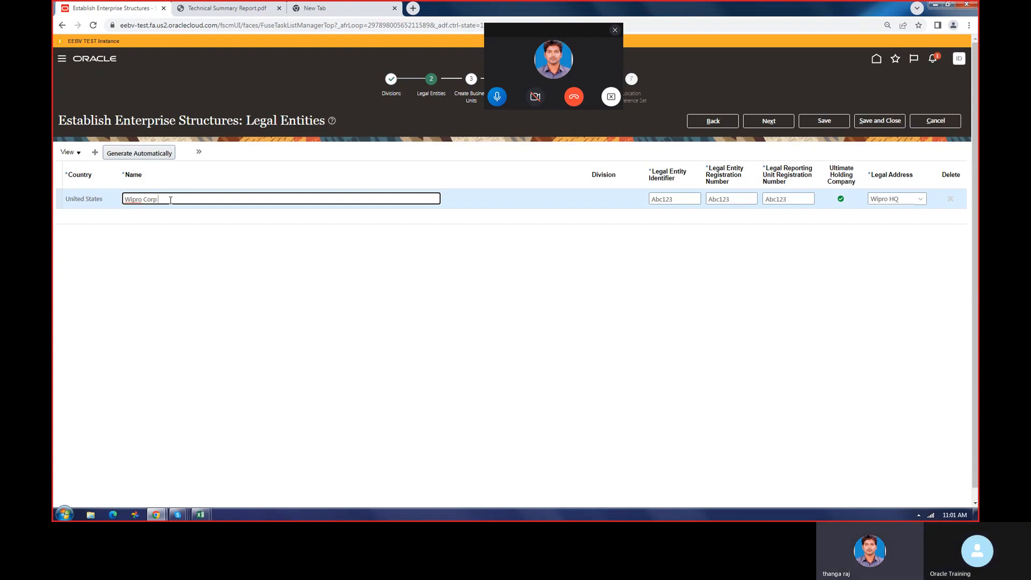
key("BackSpace")
key("BackSpace")
key("BackSpace")
type("India Pvt LTD")
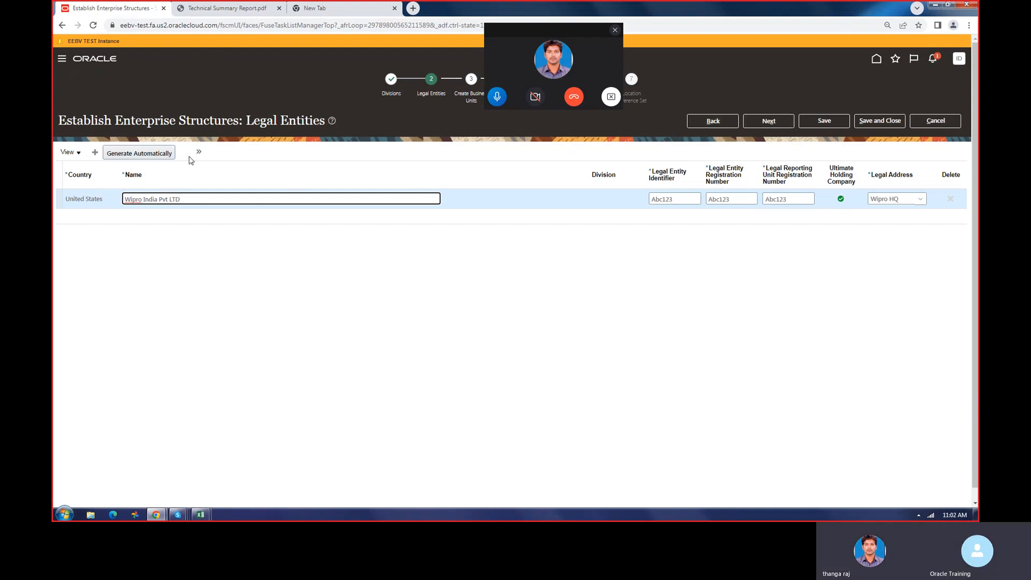
left_click_drag(246, 121, 320, 123)
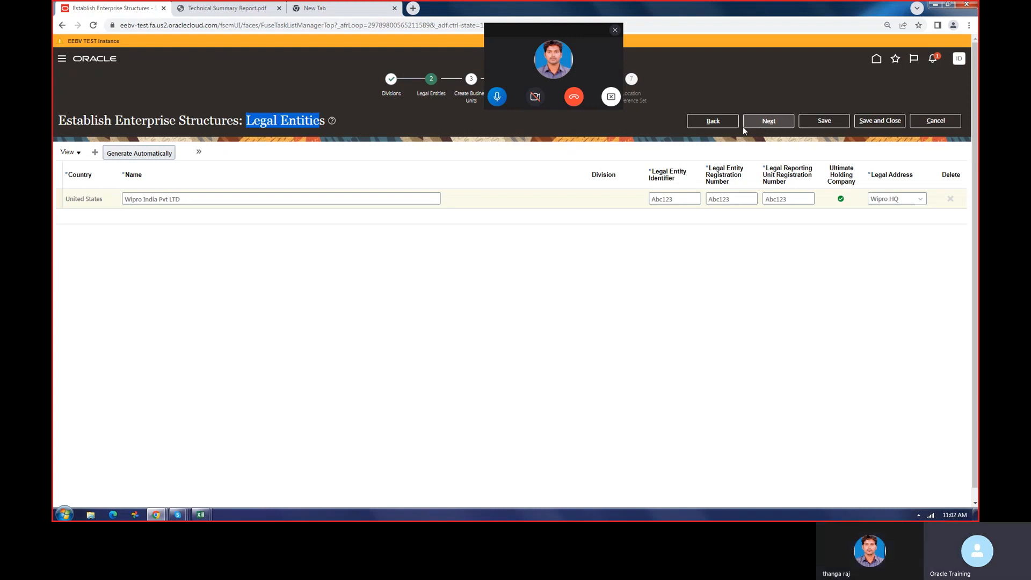
double_click(92, 201)
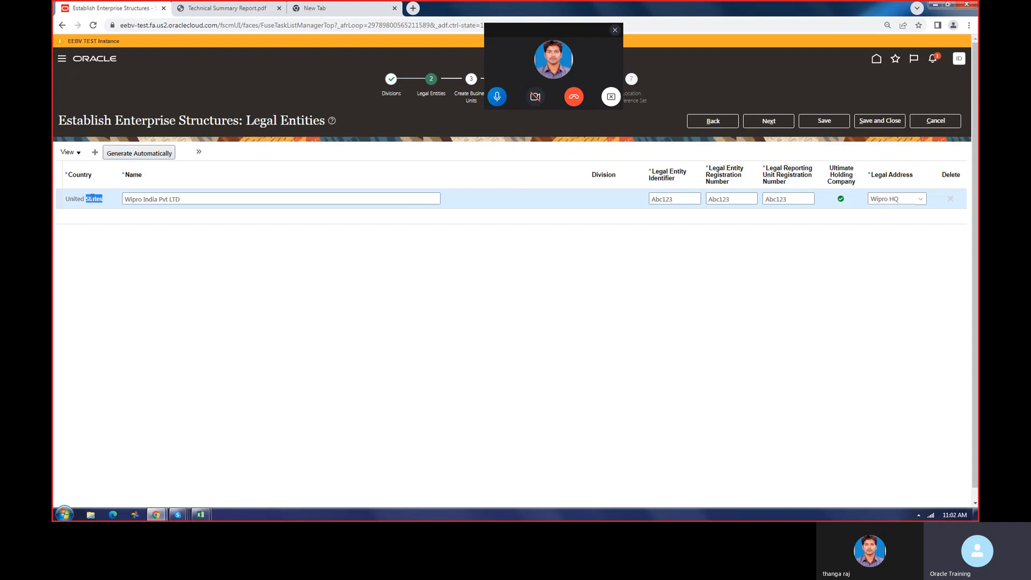
Change the United States legal entity's name to Wipro us Pvt LTD and continue to the Create Business Units page
left_click_drag(186, 200, 132, 200)
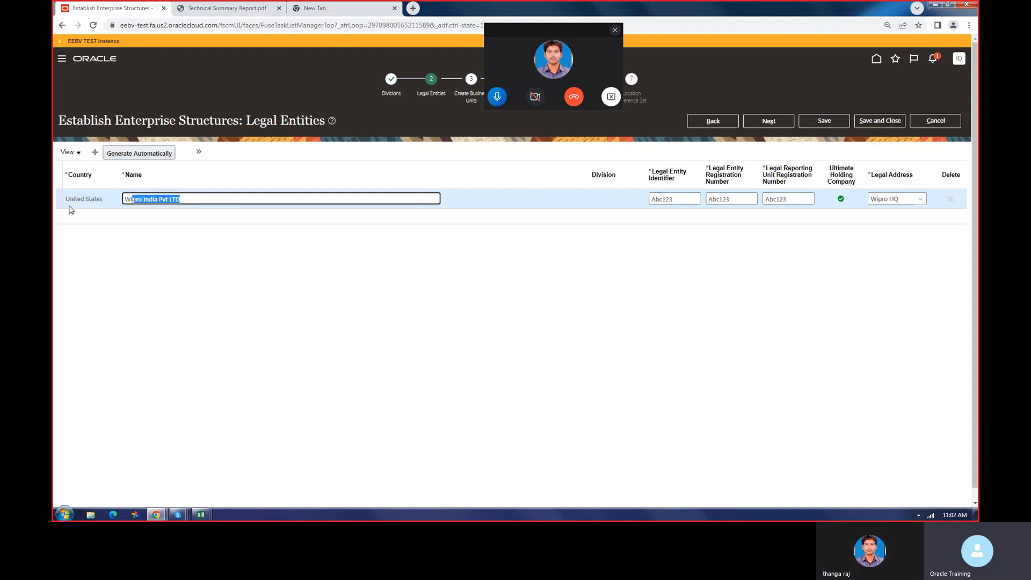
double_click(150, 200)
type("us")
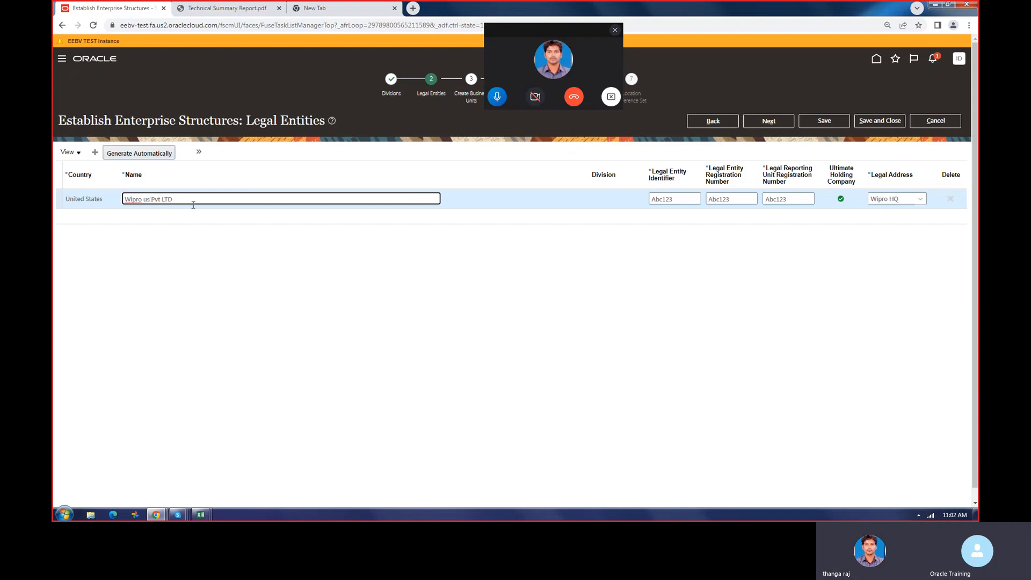
left_click(768, 122)
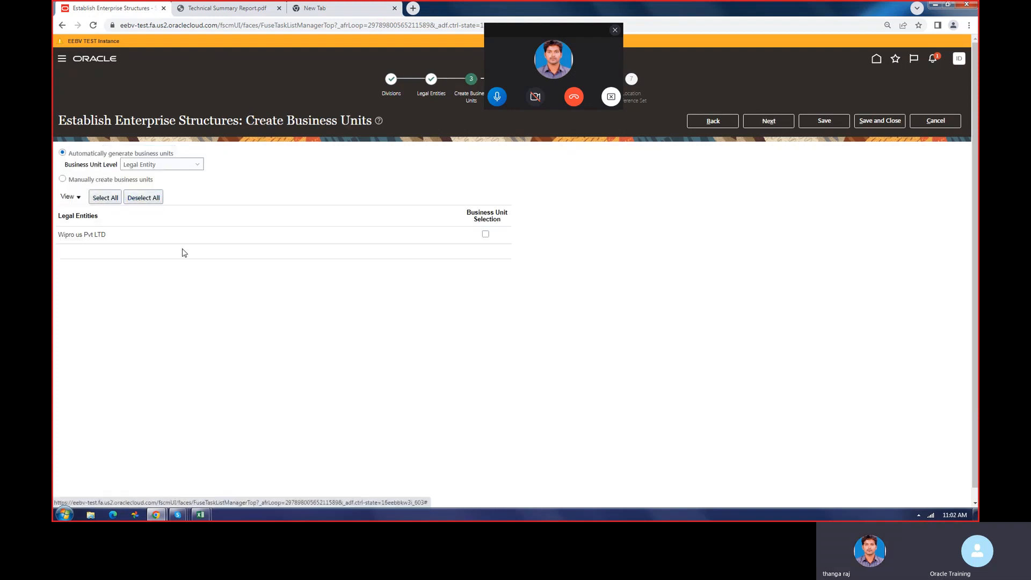
Go back to the Divisions page, try adding a second division for Afghanistan and check its location choices, and delete the row
left_click(725, 123)
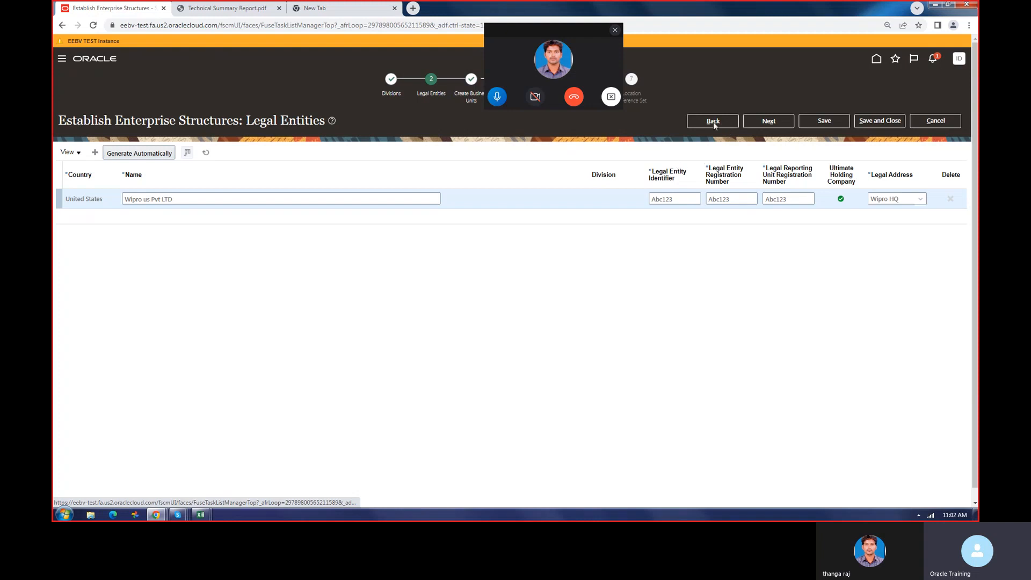
left_click(713, 122)
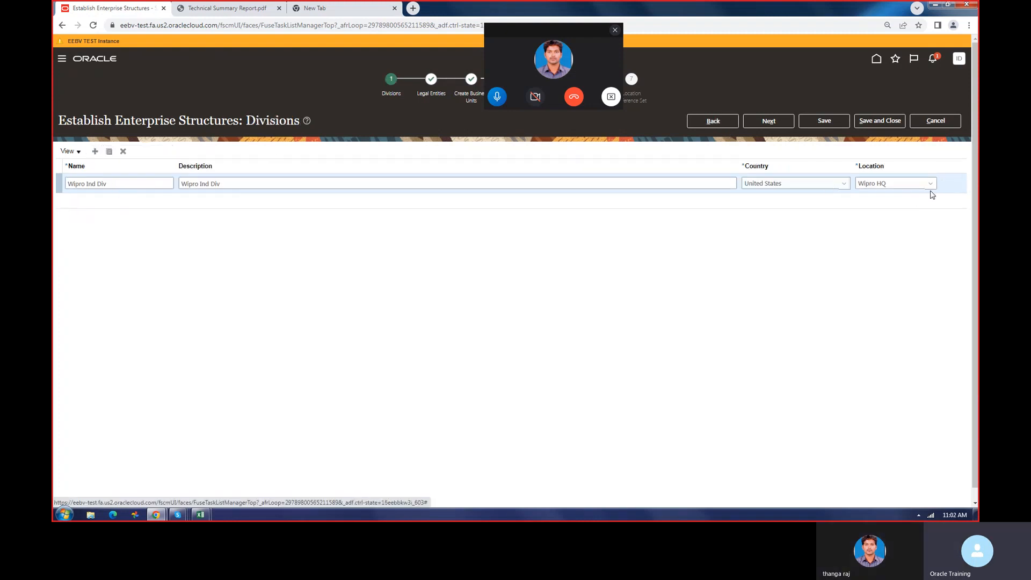
left_click(95, 152)
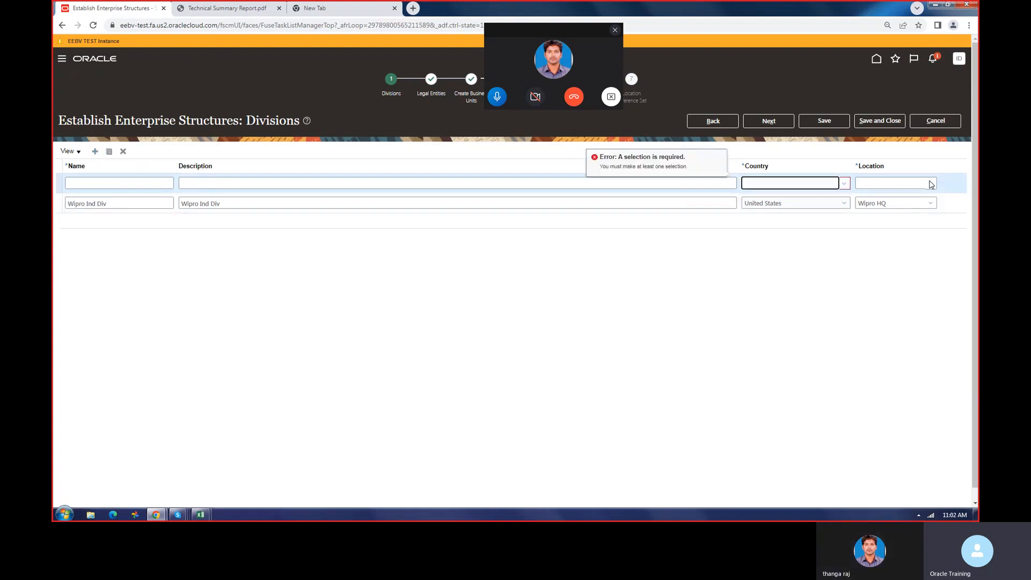
left_click(803, 188)
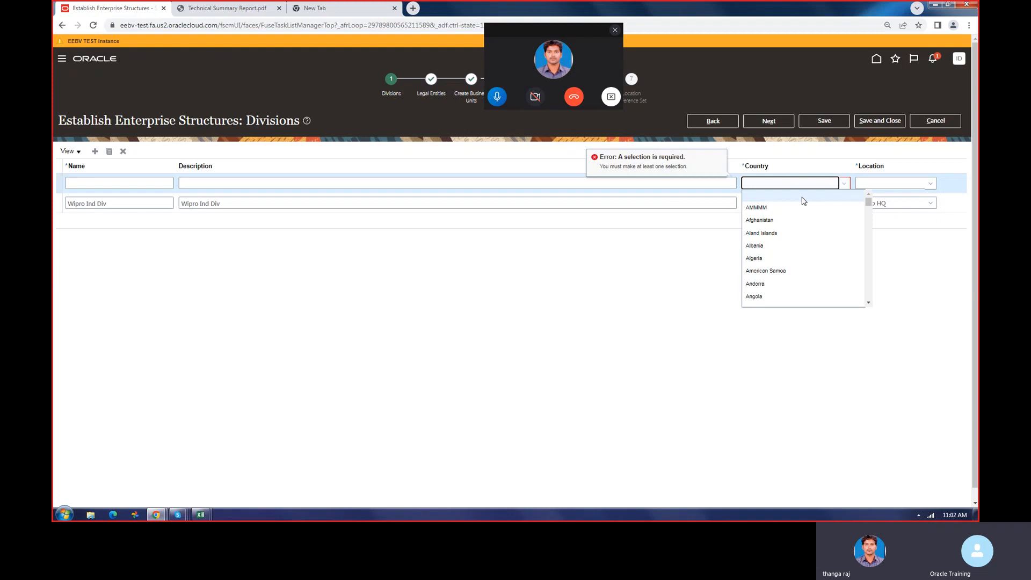
left_click(782, 221)
left_click(931, 184)
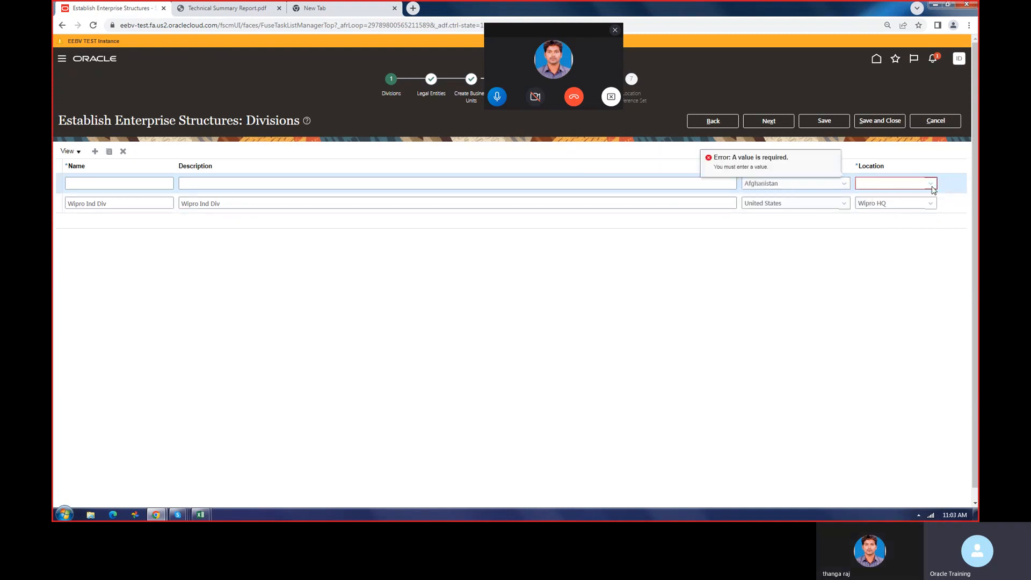
left_click(932, 184)
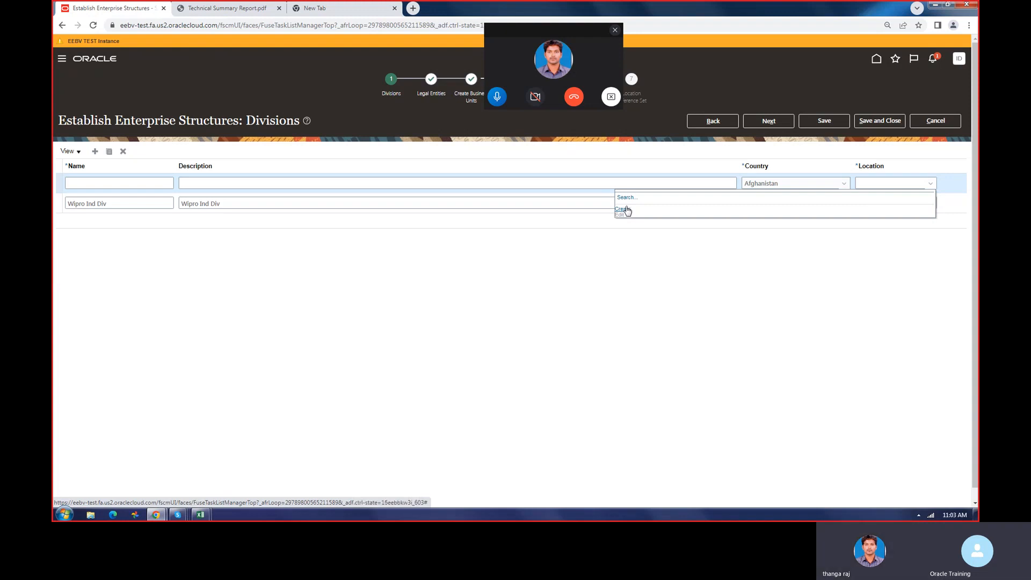
left_click(500, 294)
left_click(582, 185)
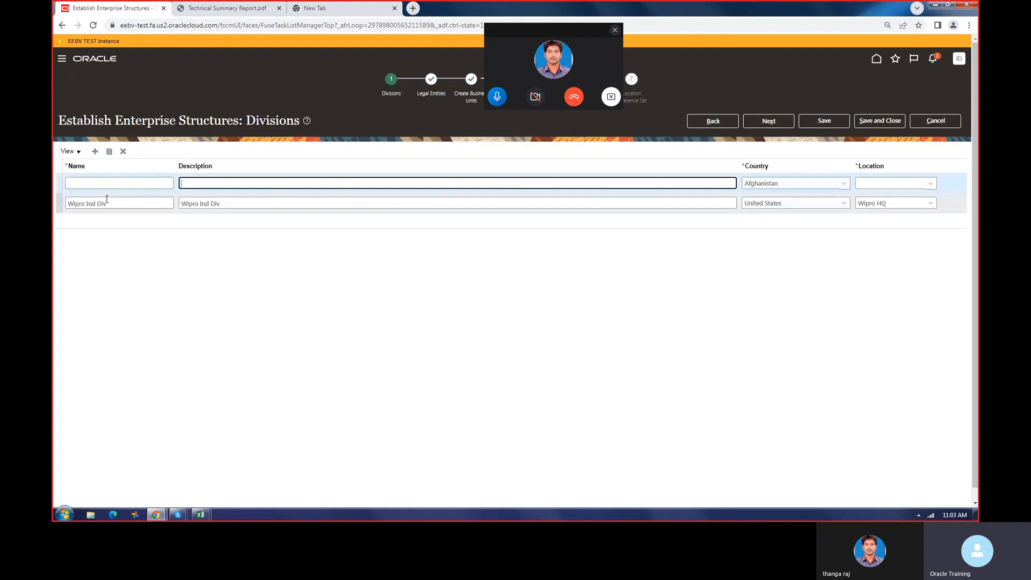
left_click(123, 152)
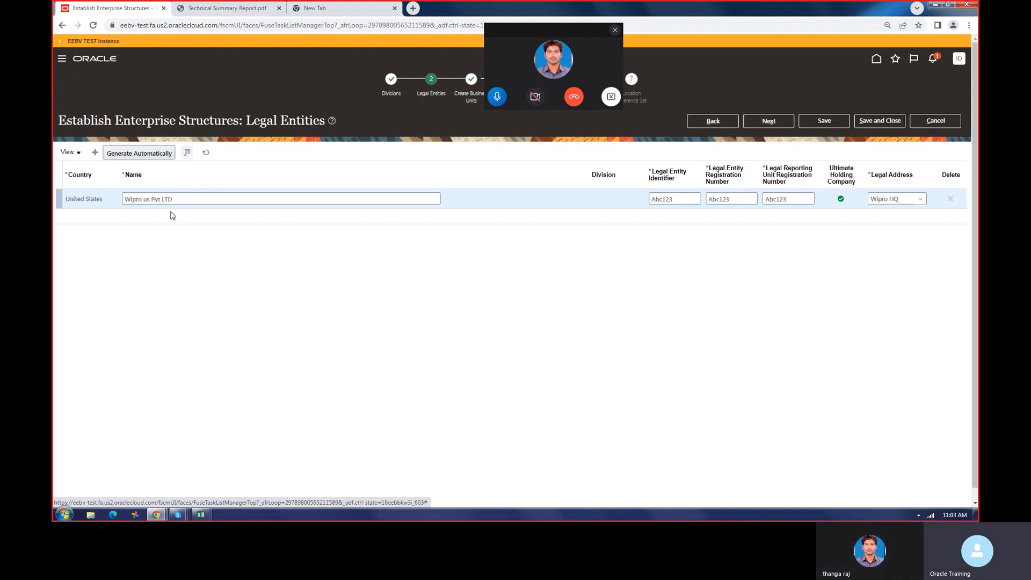
Add a second legal entity row and set its country to United States
left_click_drag(177, 198, 113, 197)
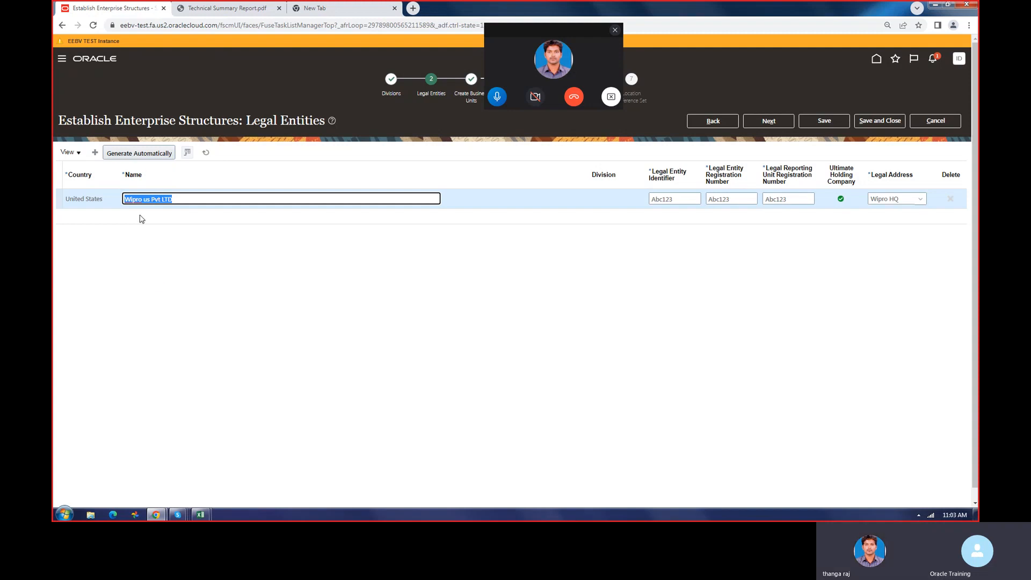
left_click(95, 155)
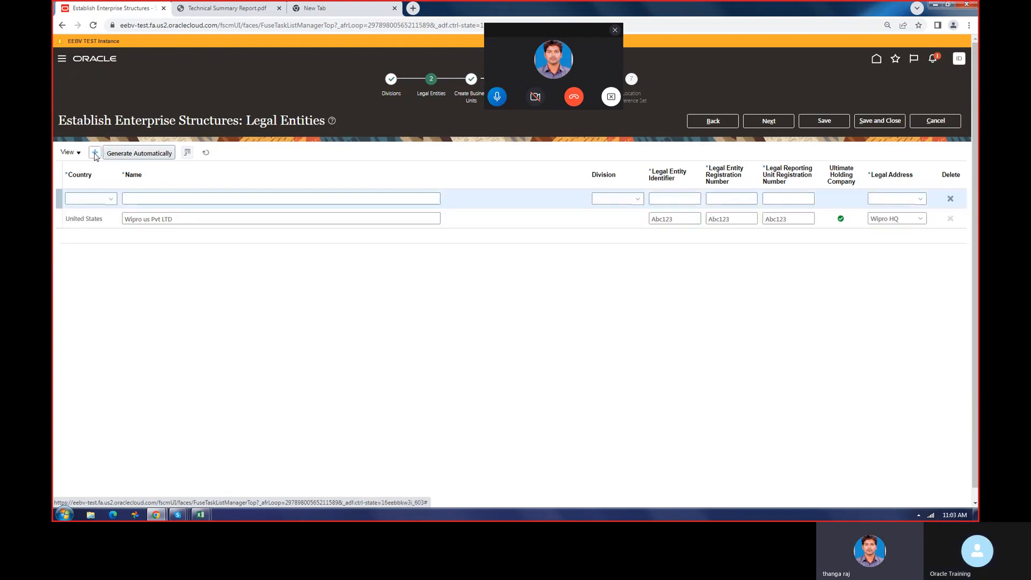
left_click(110, 202)
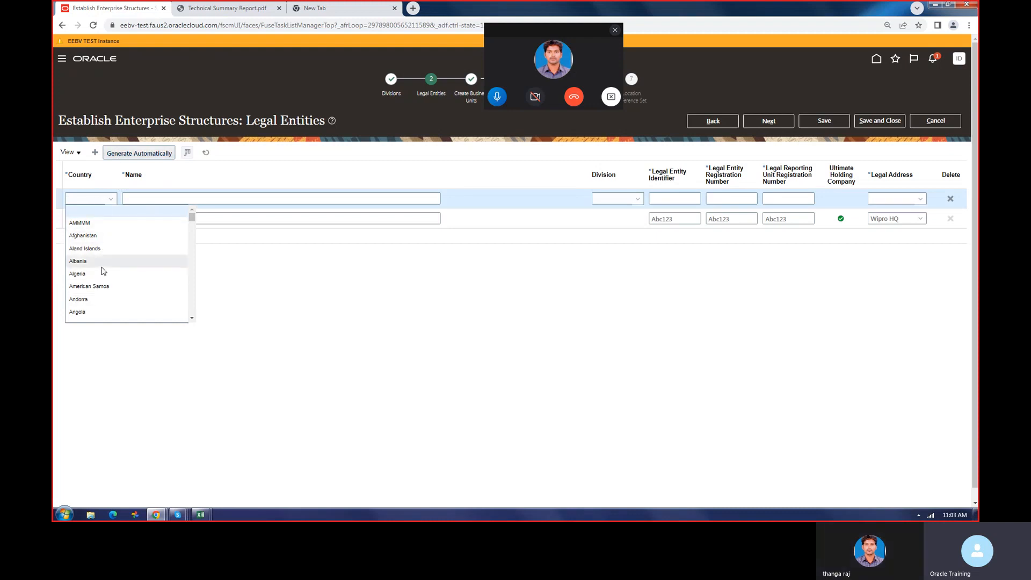
left_click(371, 288)
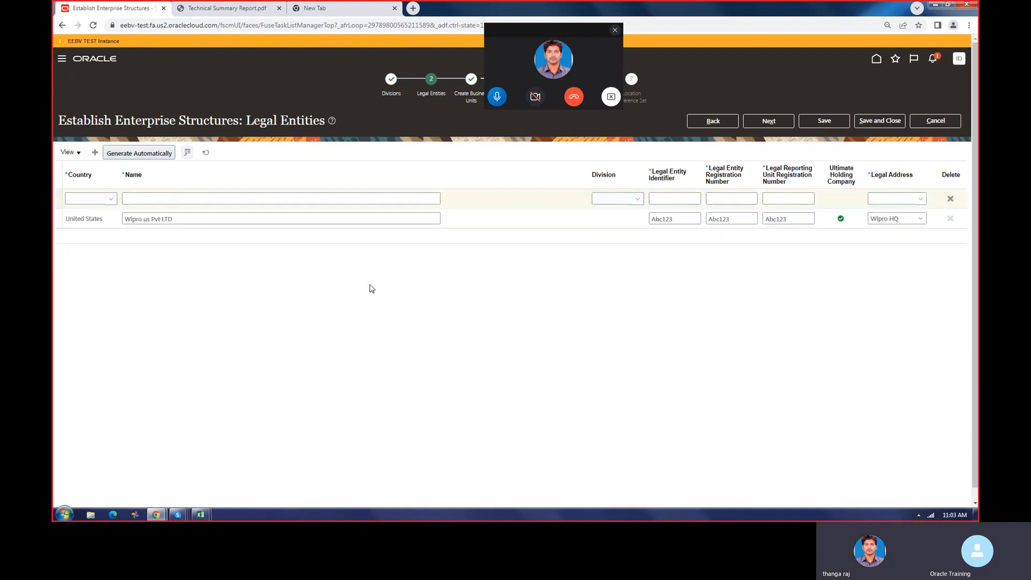
left_click(109, 202)
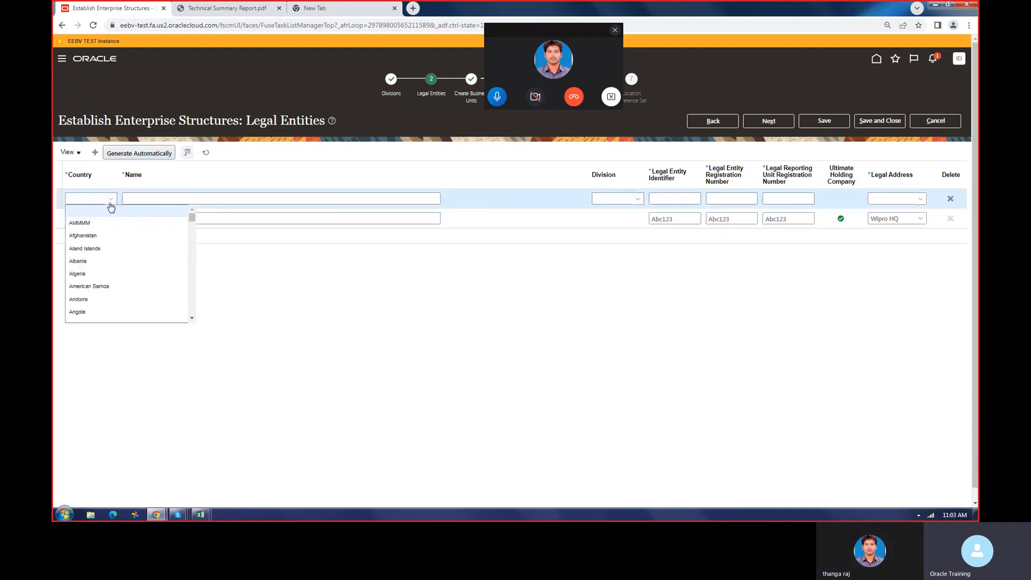
key("n")
key("u")
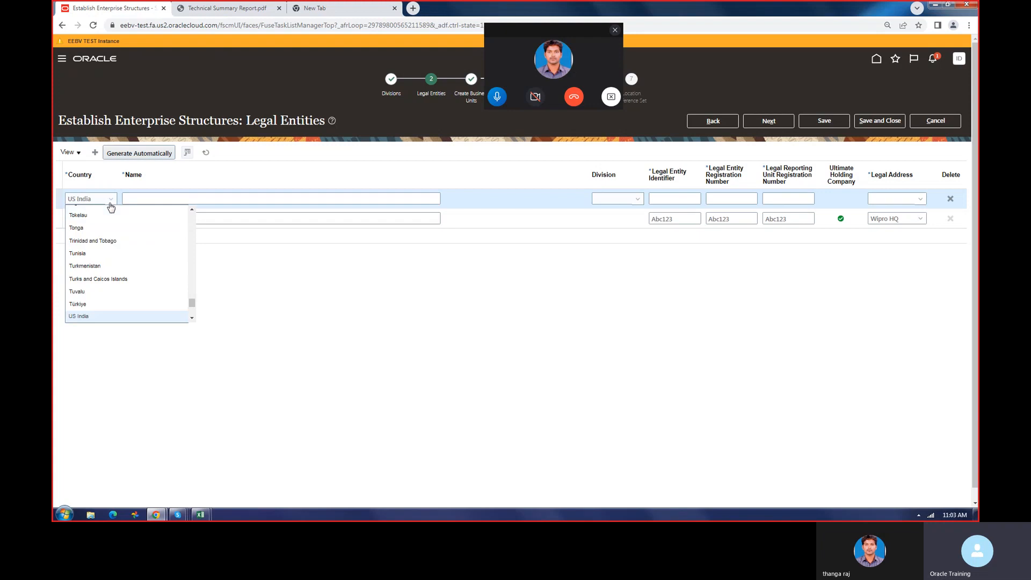
key("Down")
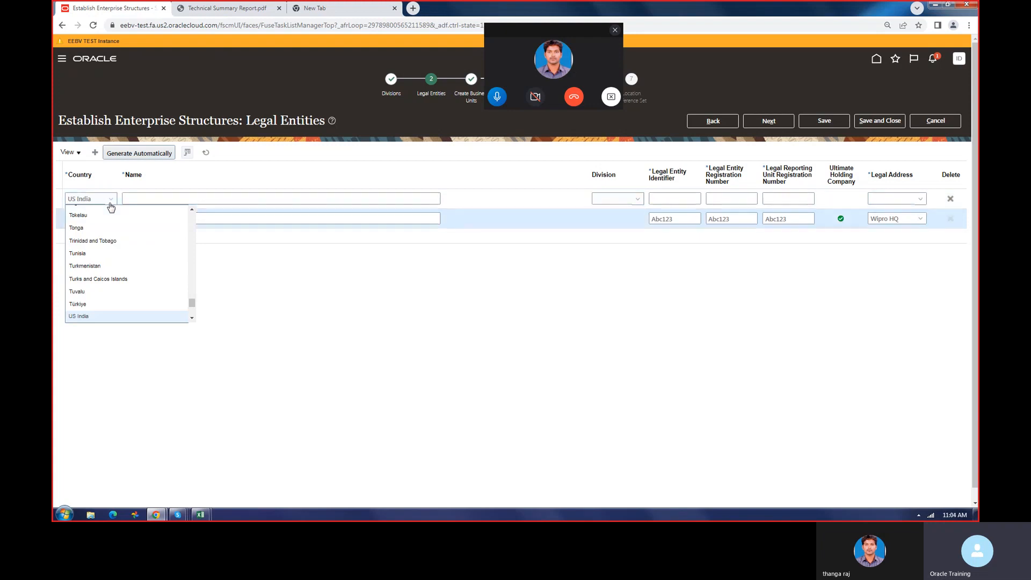
left_click(208, 315)
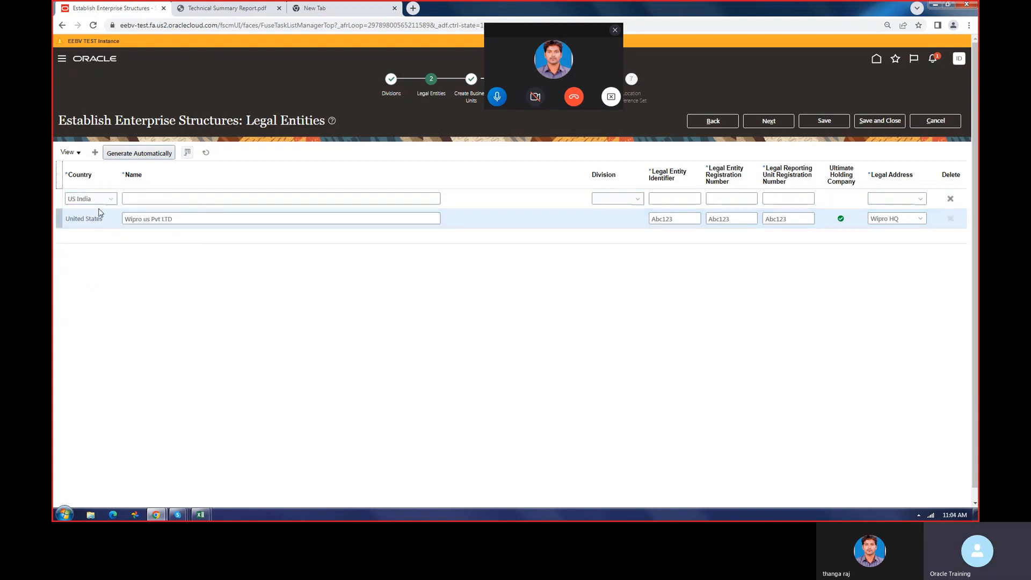
left_click(113, 200)
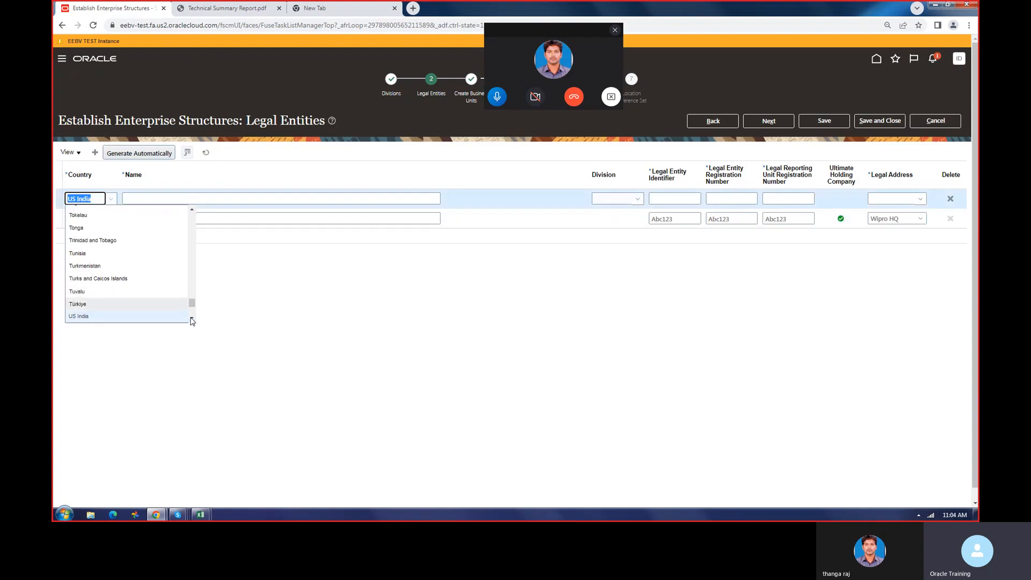
left_click(191, 317)
left_click(110, 200)
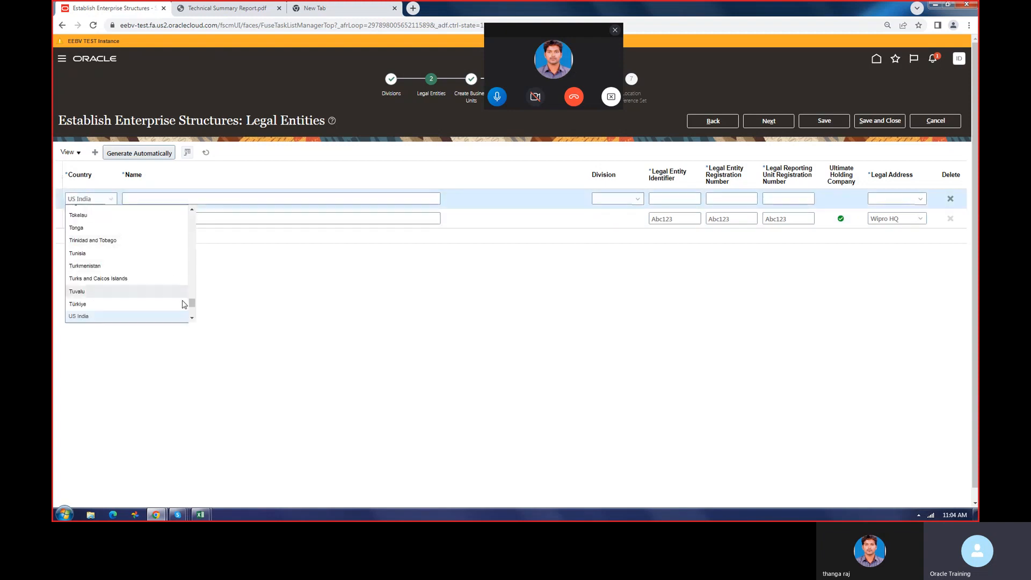
left_click_drag(192, 306, 194, 307)
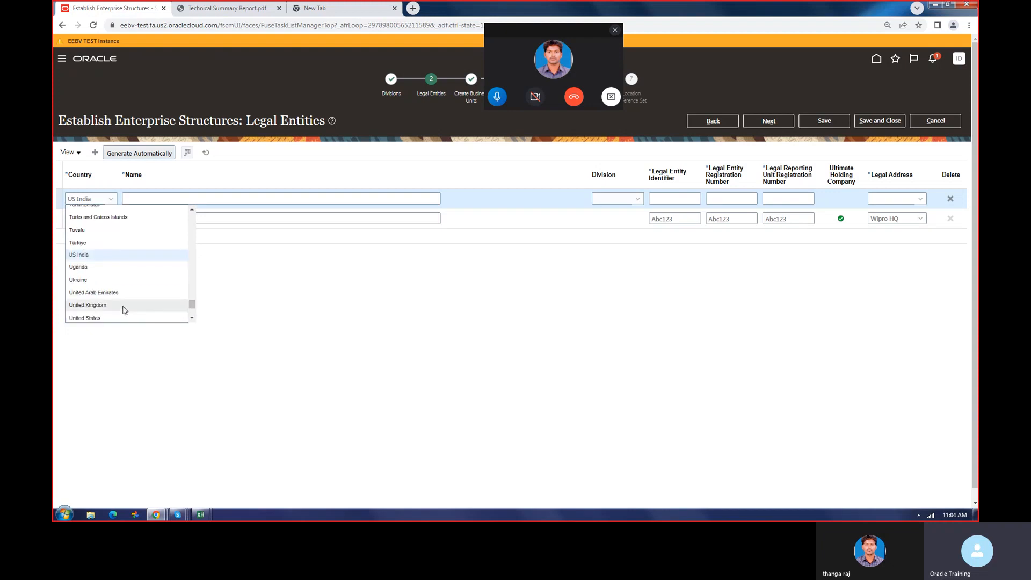
left_click(107, 318)
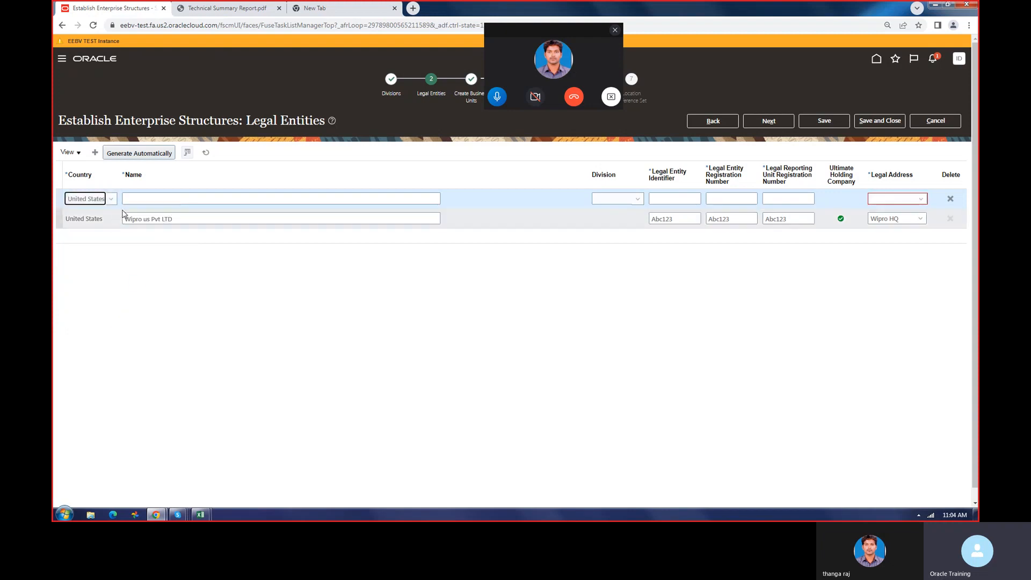
Copy the existing legal entity's name into the new row and change it to Wipro Infra Pvt LTD
left_click(151, 202)
left_click_drag(176, 221, 110, 222)
key("ctrl+c")
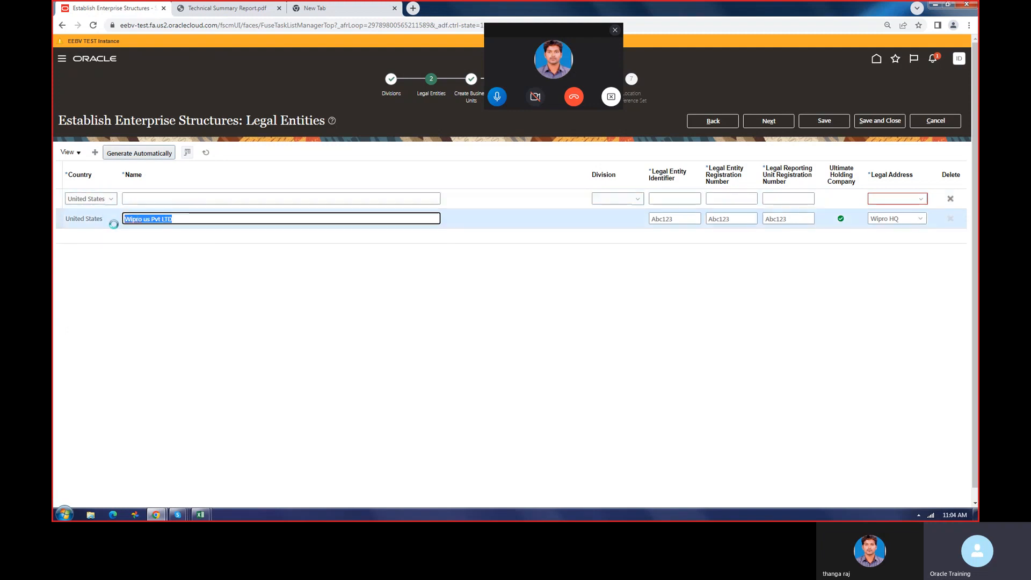
right_click(145, 221)
left_click(164, 239)
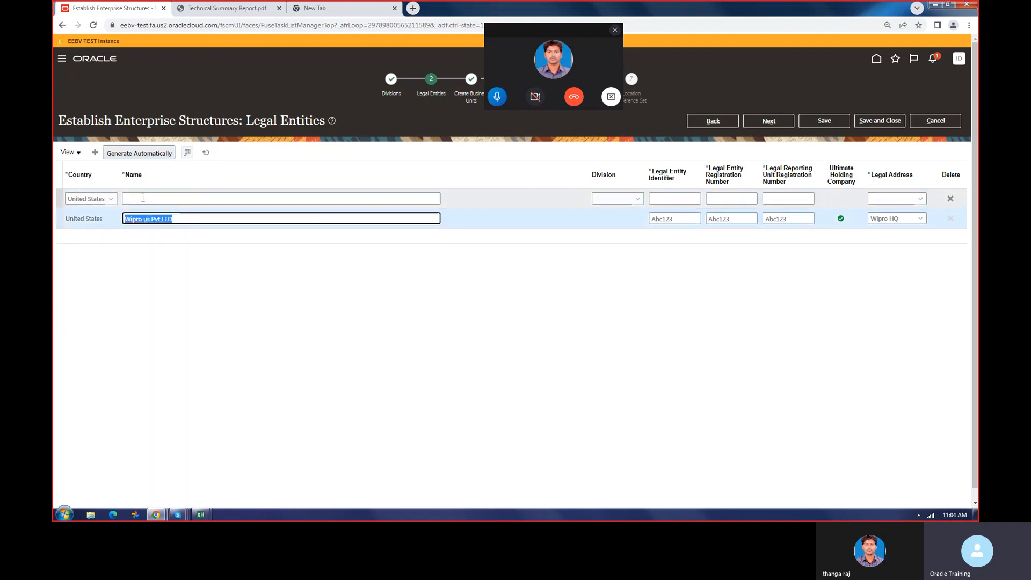
right_click(143, 198)
left_click(166, 256)
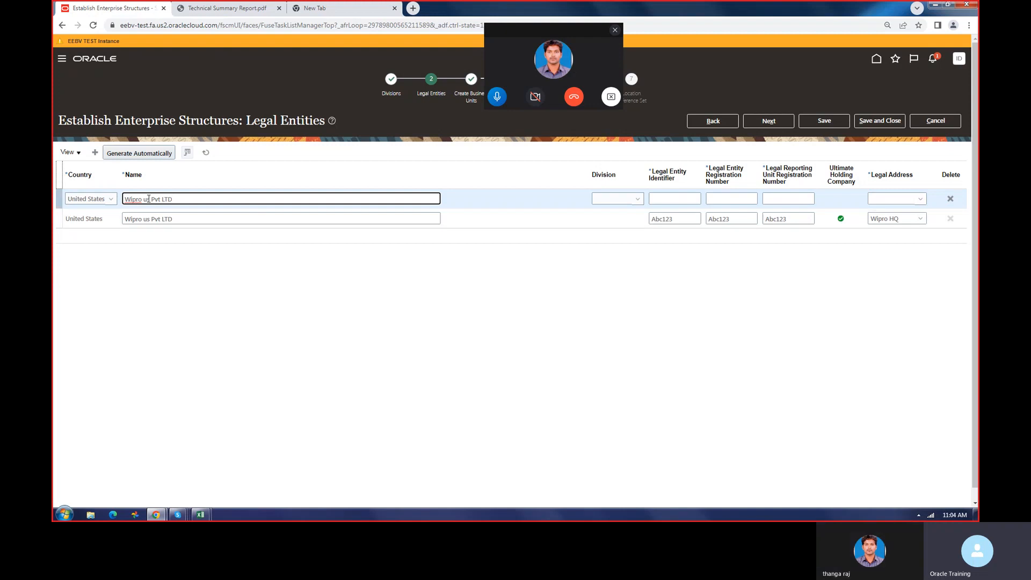
double_click(146, 200)
type("Ind")
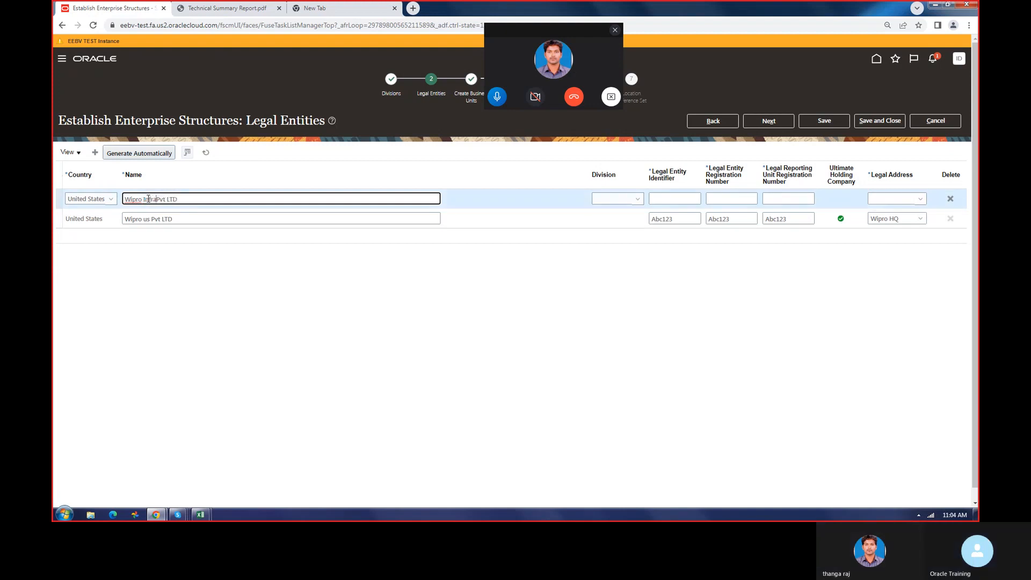
Rename the original United States legal entity to Wipro Tele Com Pvt LTD
double_click(146, 218)
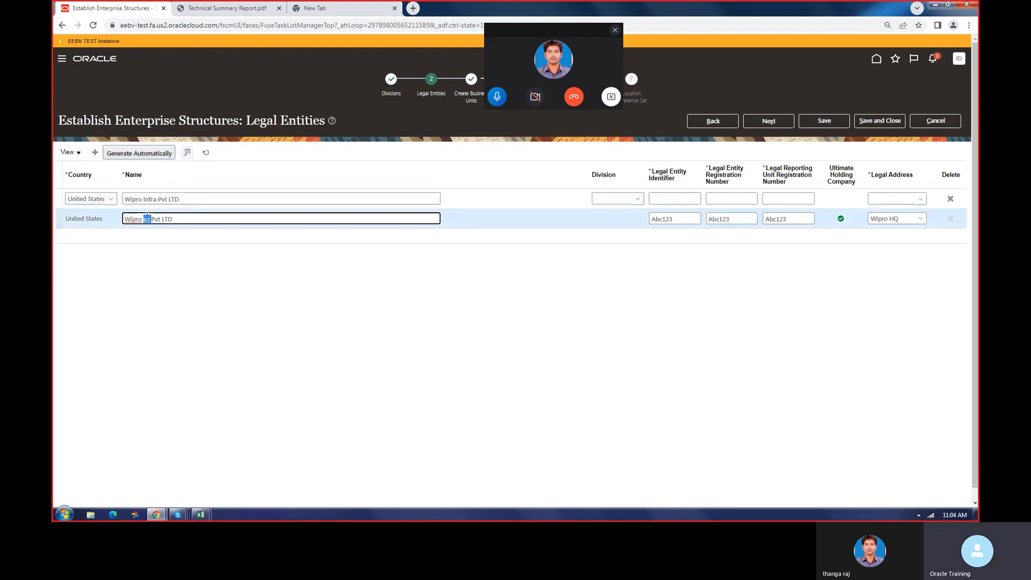
key("Home")
type("Telec")
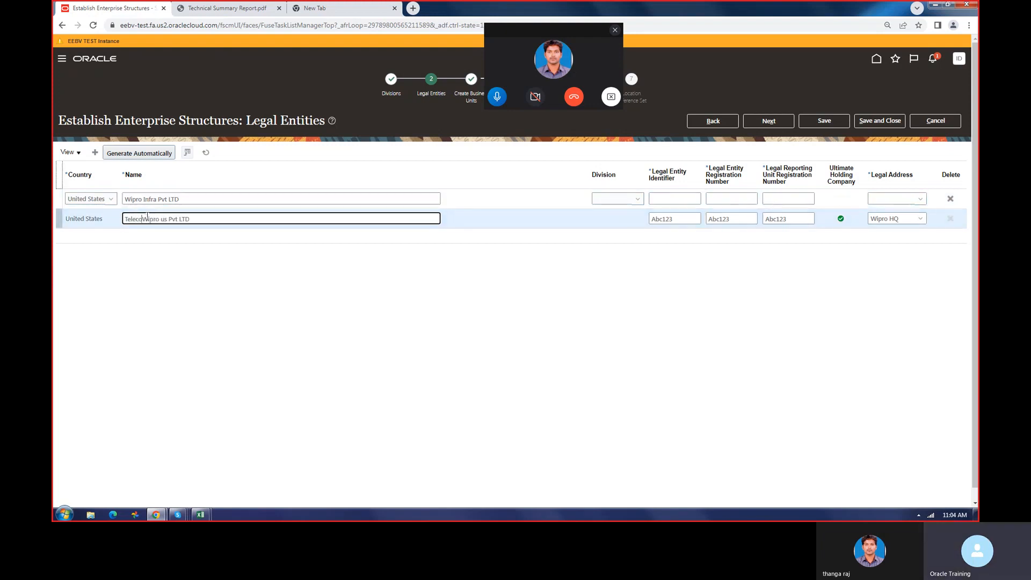
key("BackSpace")
key("BackSpace")
key("BackSpace")
key("BackSpace")
key("BackSpace")
key("Right")
key("Right")
key("Right")
key("Right")
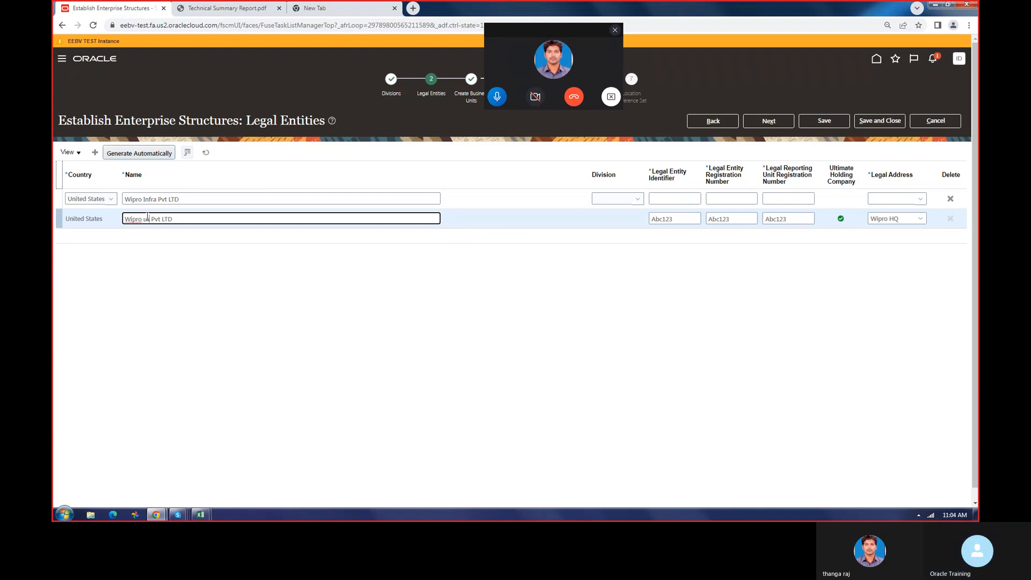
type("Tele Com")
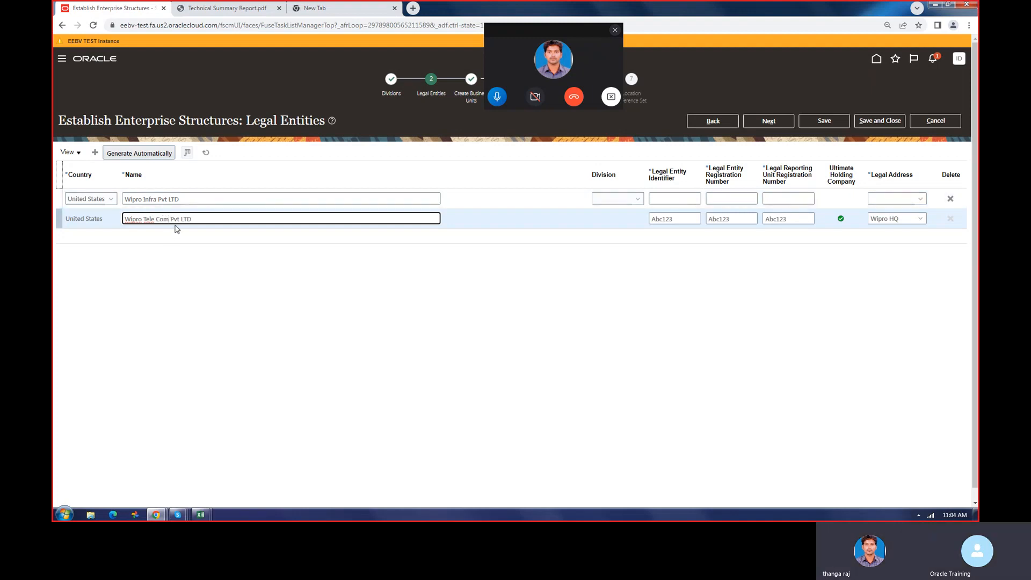
Check which divisions can be assigned to the Wipro Infra Pvt LTD legal entity
left_click_drag(253, 121, 324, 123)
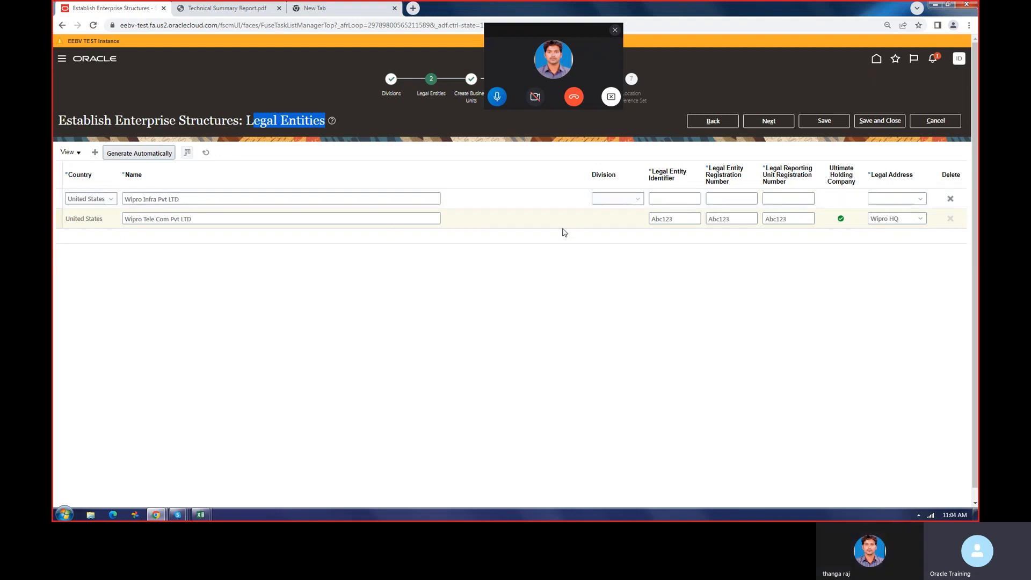
left_click(638, 200)
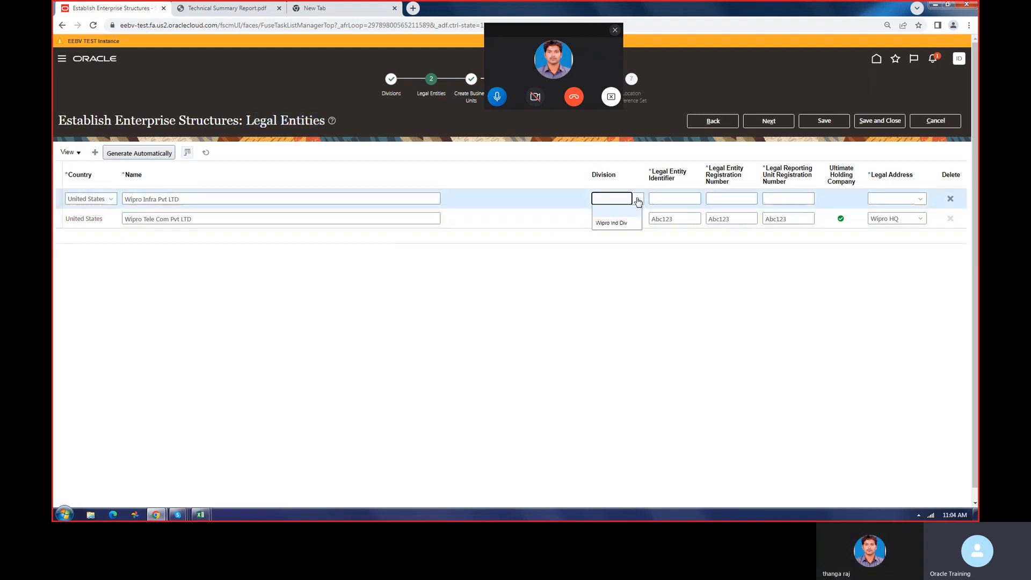
left_click(617, 223)
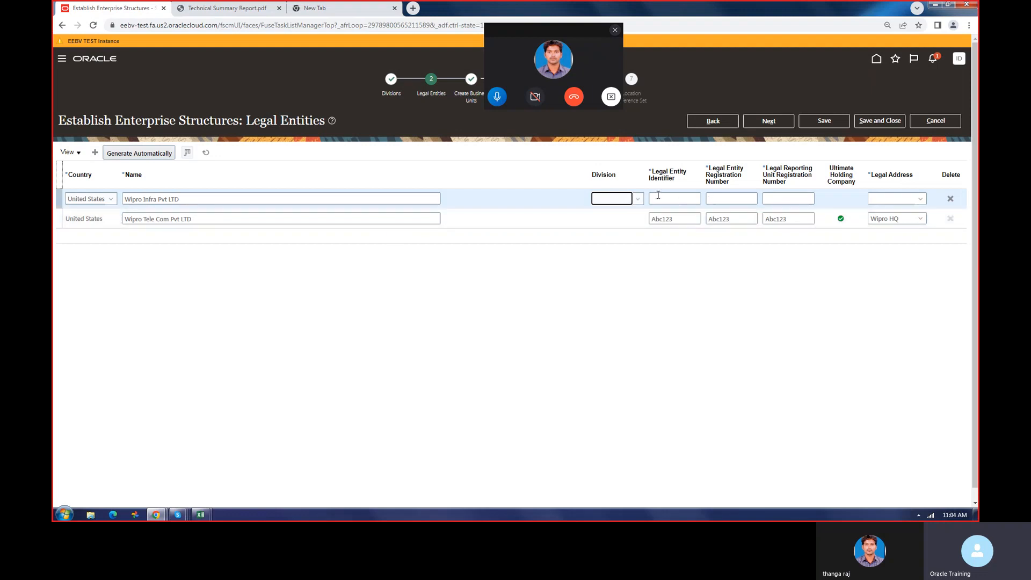
left_click(615, 174)
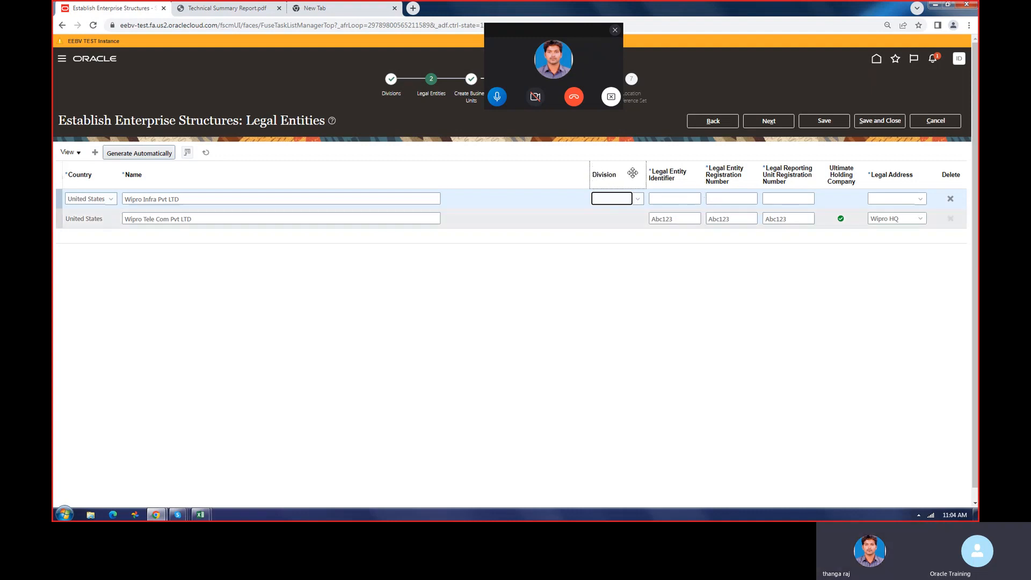
left_click(680, 198)
left_click(740, 198)
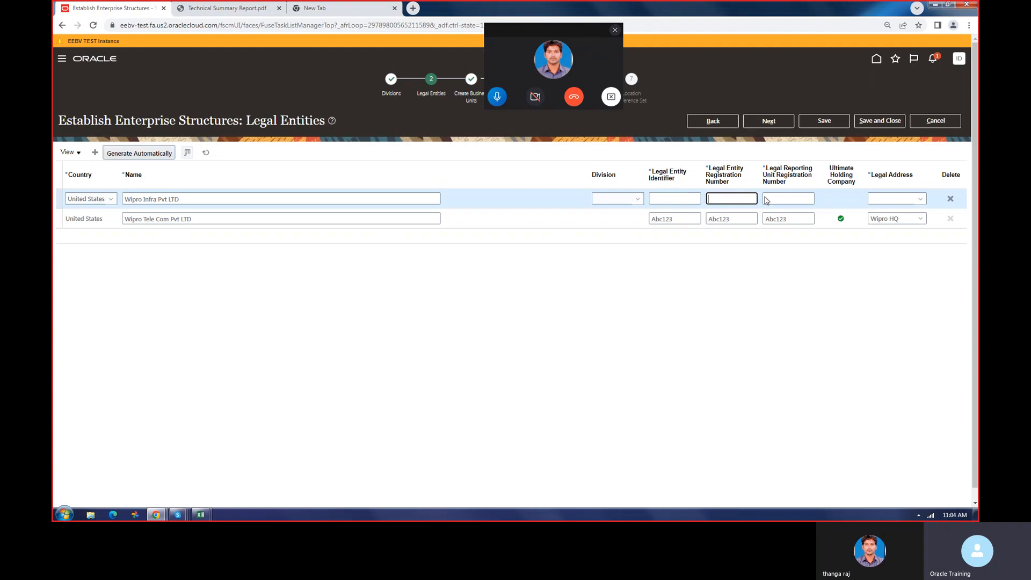
left_click(772, 197)
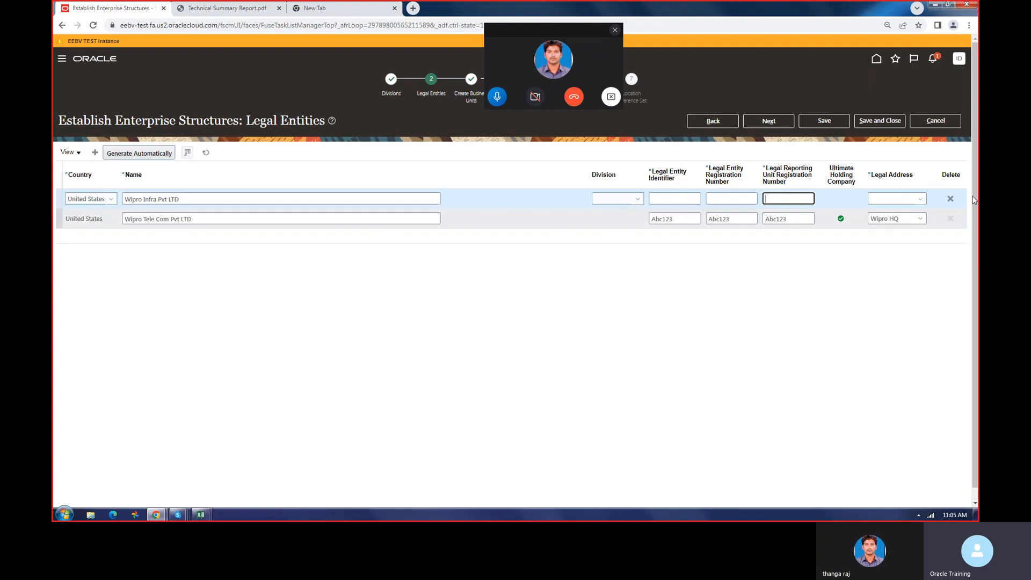
left_click(476, 196)
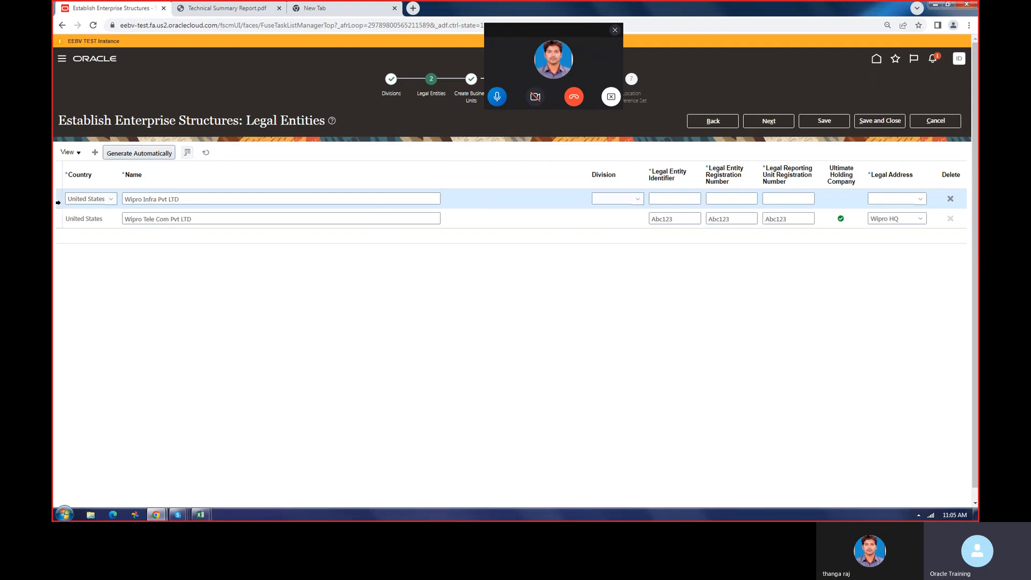
left_click(82, 156)
left_click(122, 249)
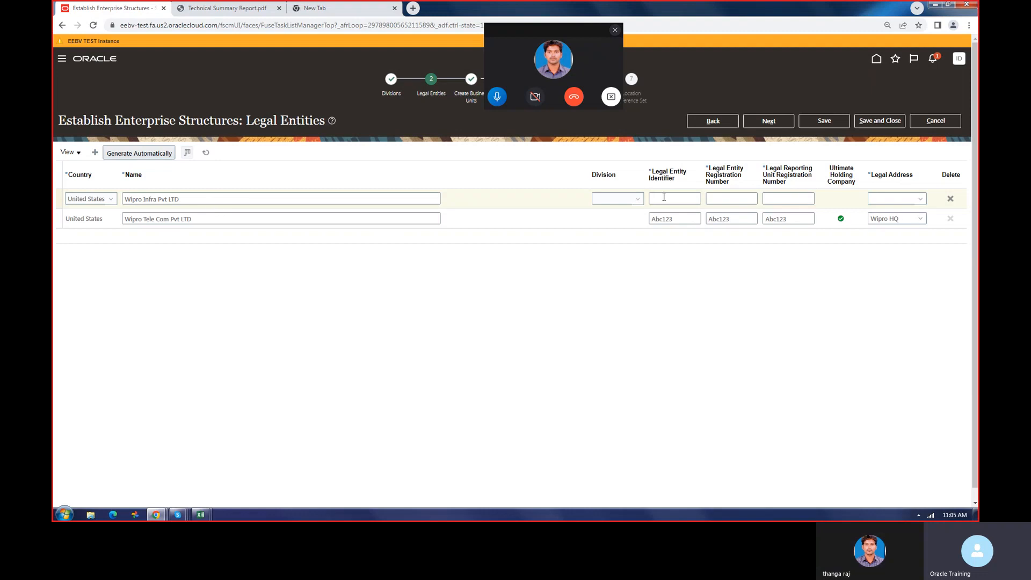
Copy the Wipro Tele Com legal entity identifier into the Wipro Infra Pvt LTD row and extend it to Abc1234
double_click(672, 220)
key("ctrl+c")
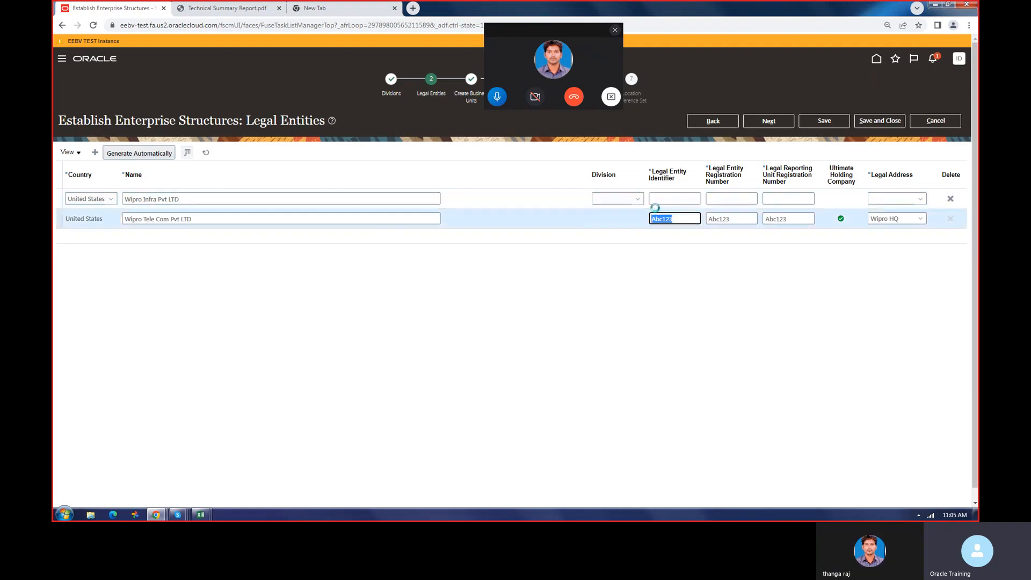
left_click(672, 198)
key("ctrl+v")
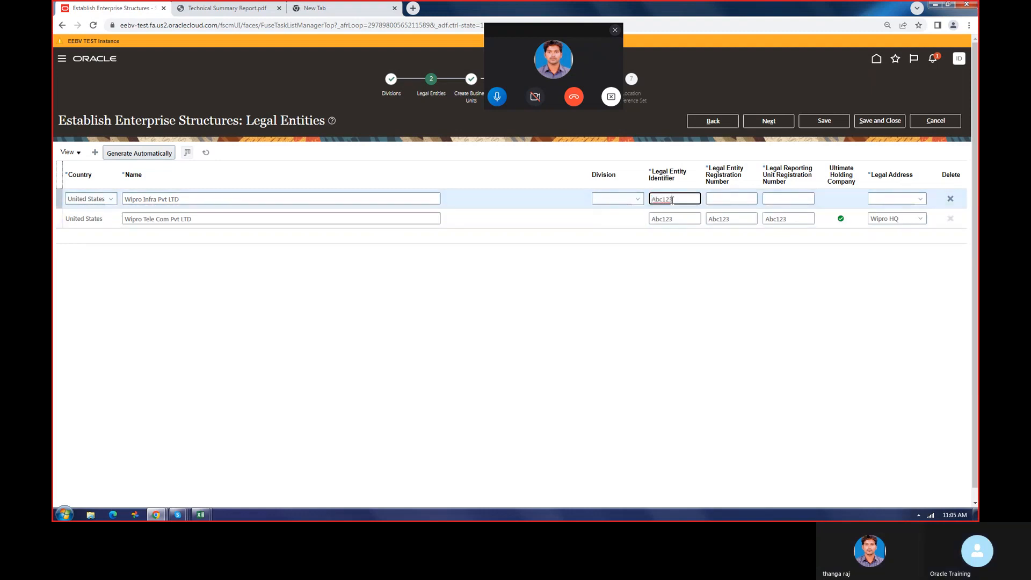
type("4")
Set the legal entity and legal reporting unit registration numbers of Wipro Infra Pvt LTD to Abc12344, based on its copied identifier
left_click_drag(688, 199, 620, 200)
key("ctrl+c")
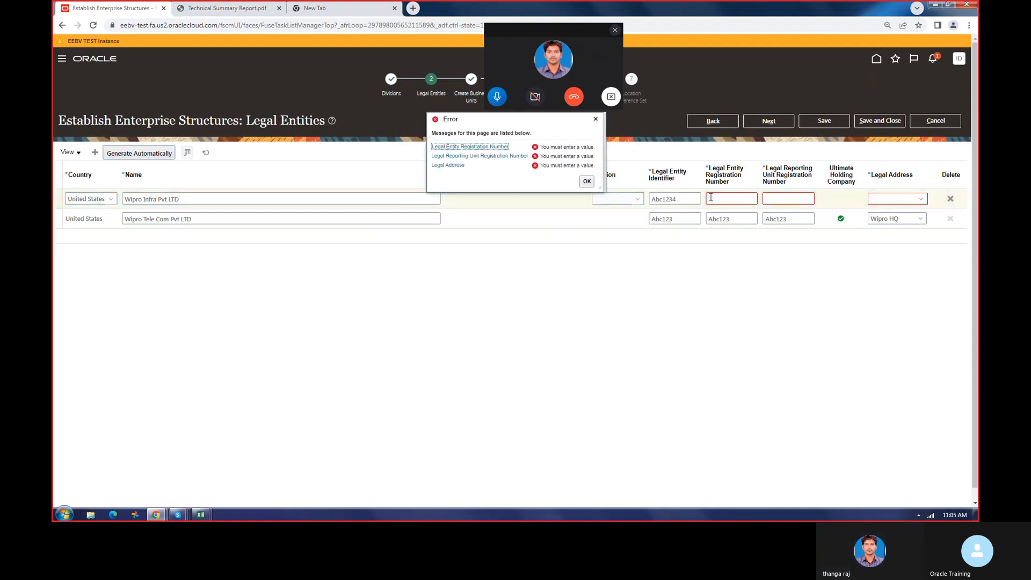
left_click(712, 197)
key("ctrl+v")
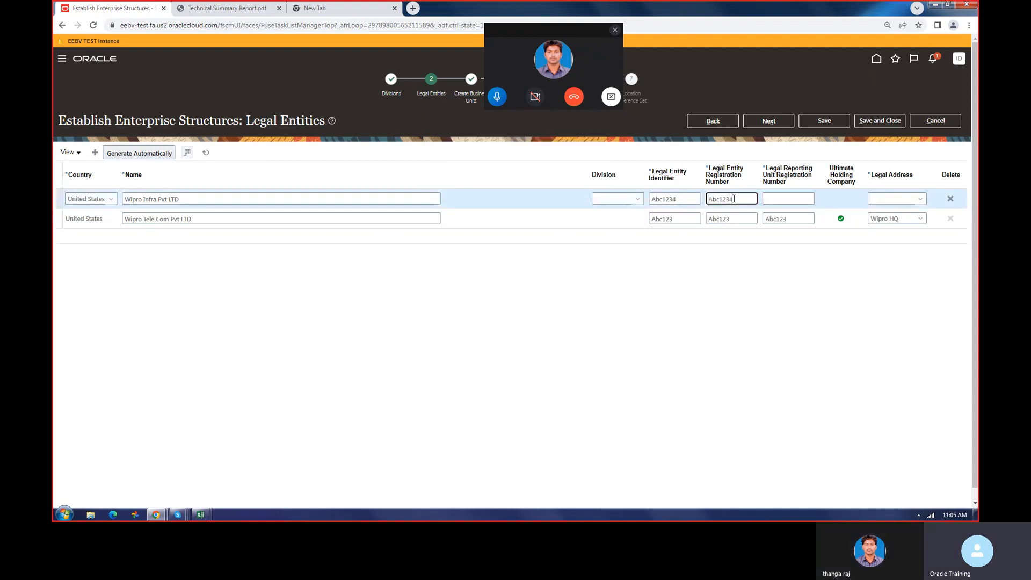
left_click(784, 199)
key("ctrl+v")
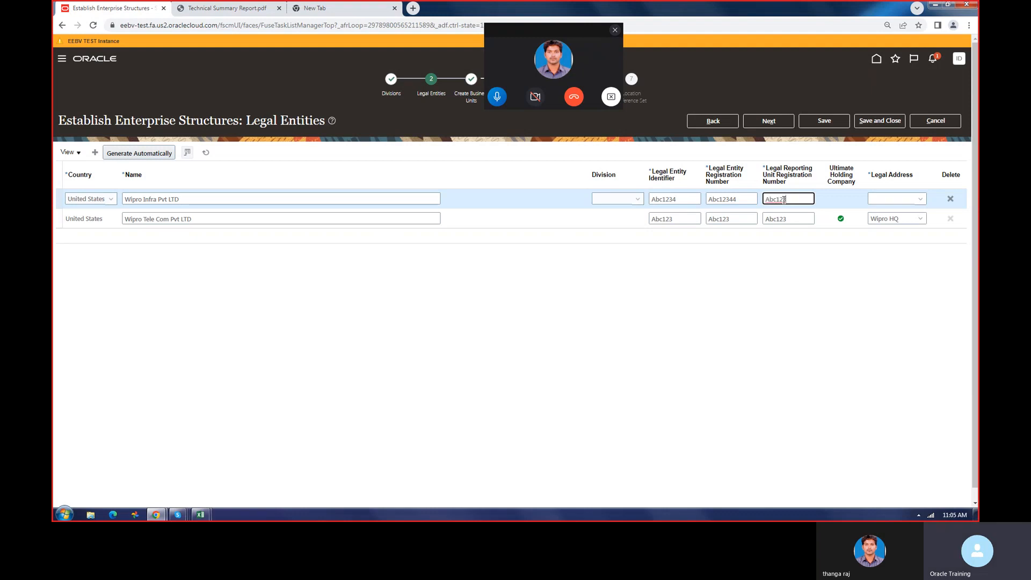
type("44")
Set the legal address of Wipro Infra Pvt LTD to Wipro HQ and continue to the business unit creation page
left_click(917, 198)
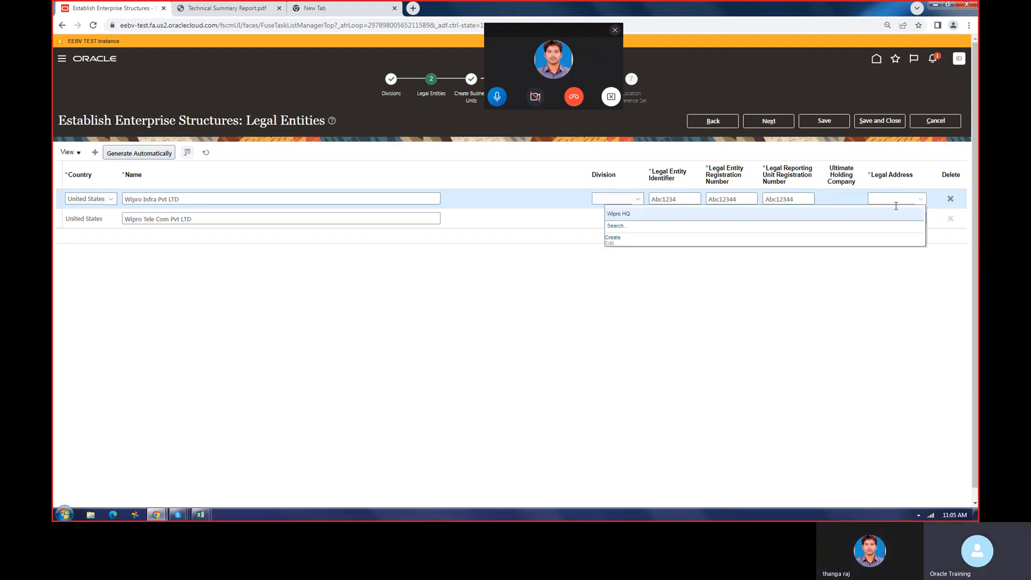
left_click(645, 214)
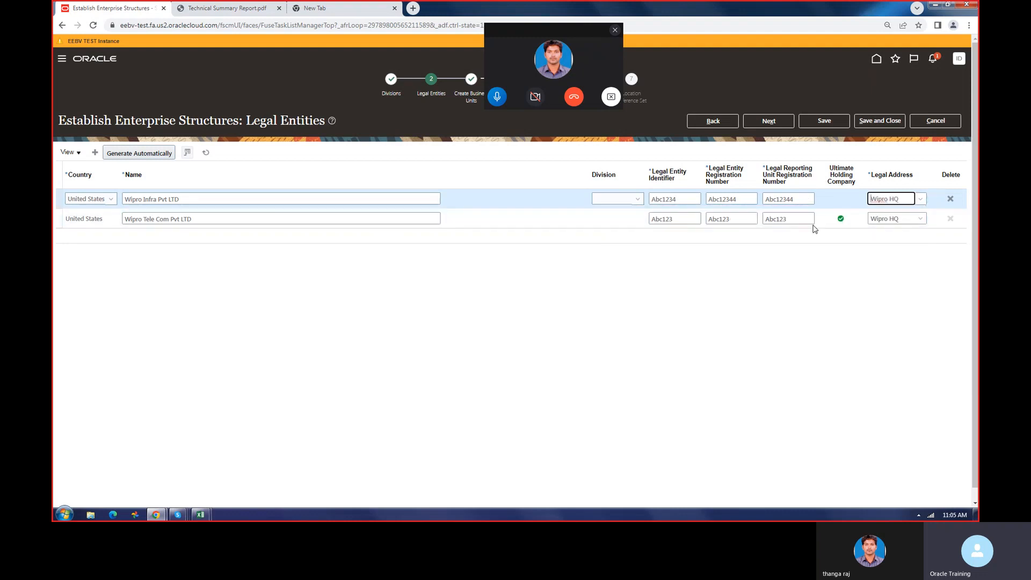
left_click(769, 121)
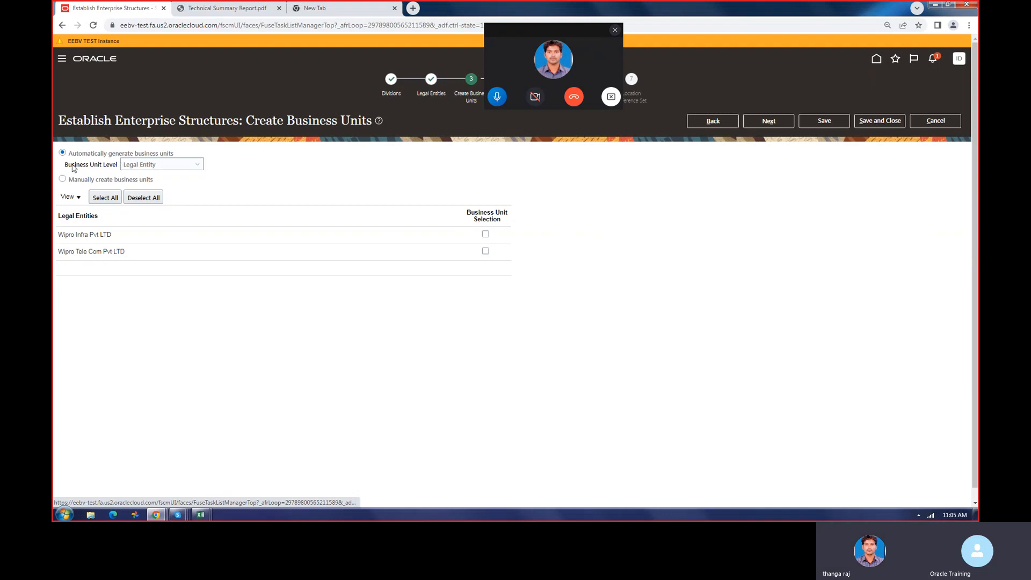
Choose to create business units manually and continue to the Business Unit Set Assignment page without adding any business unit
left_click_drag(63, 235, 148, 259)
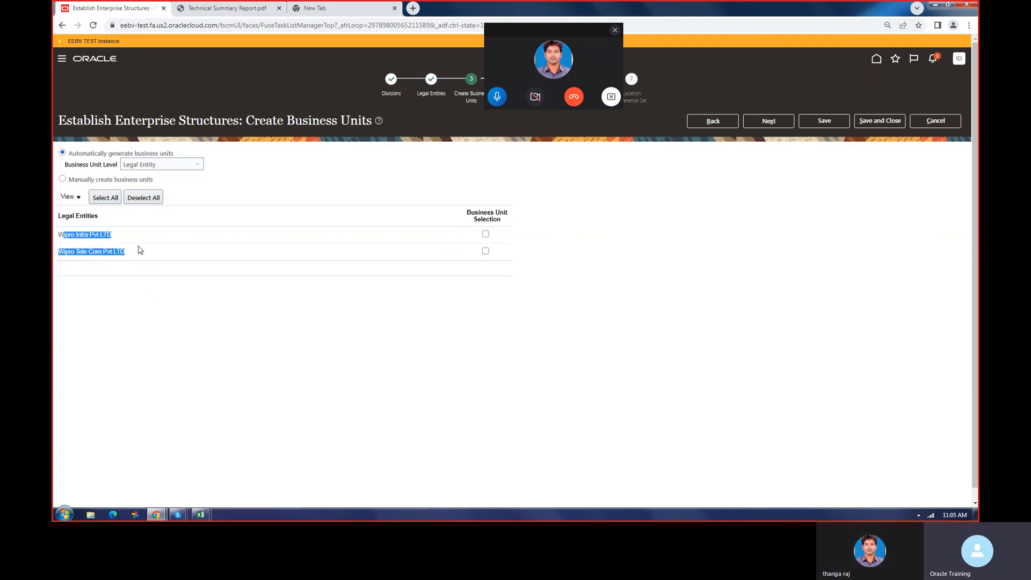
double_click(82, 235)
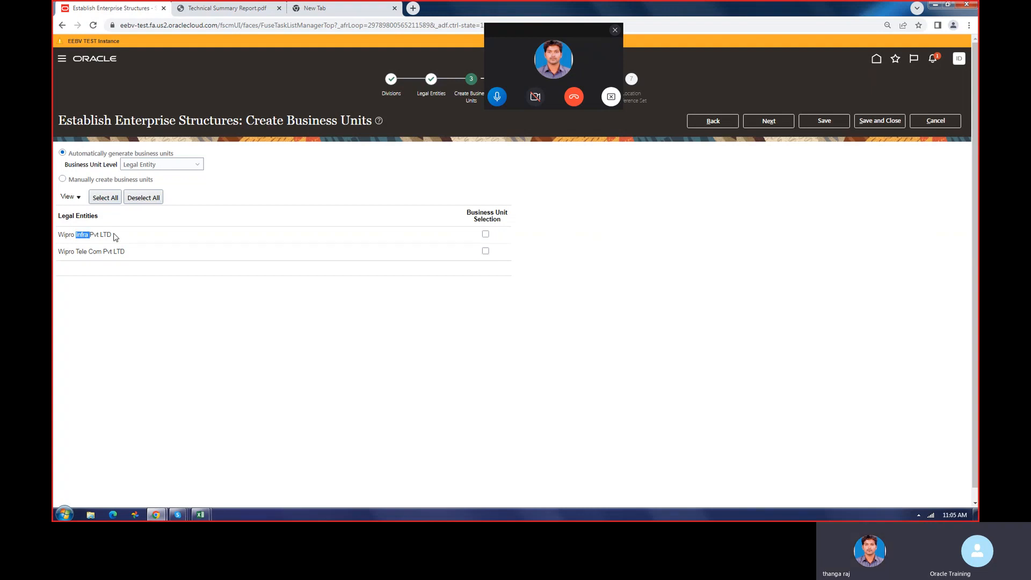
left_click(63, 179)
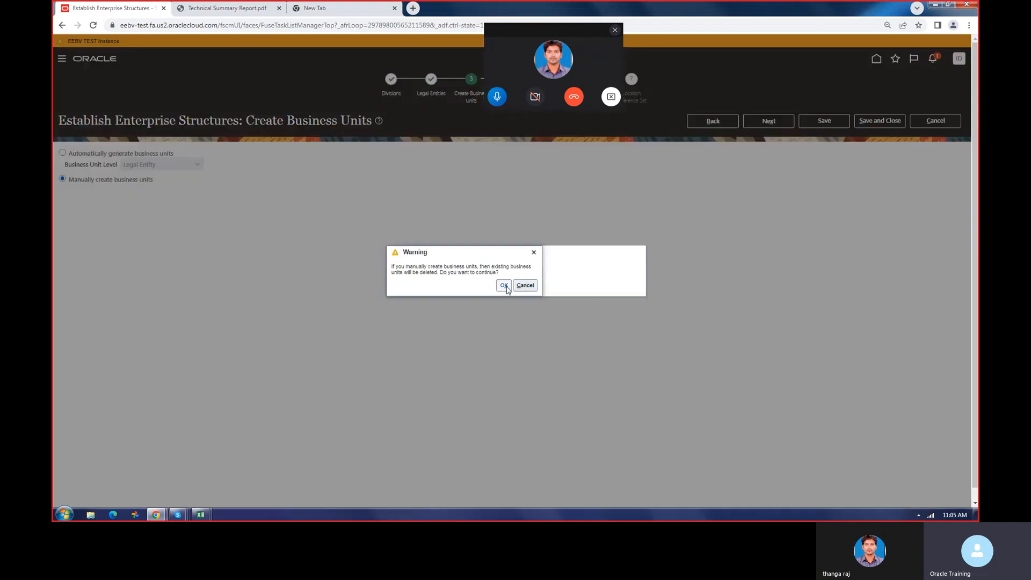
left_click(505, 286)
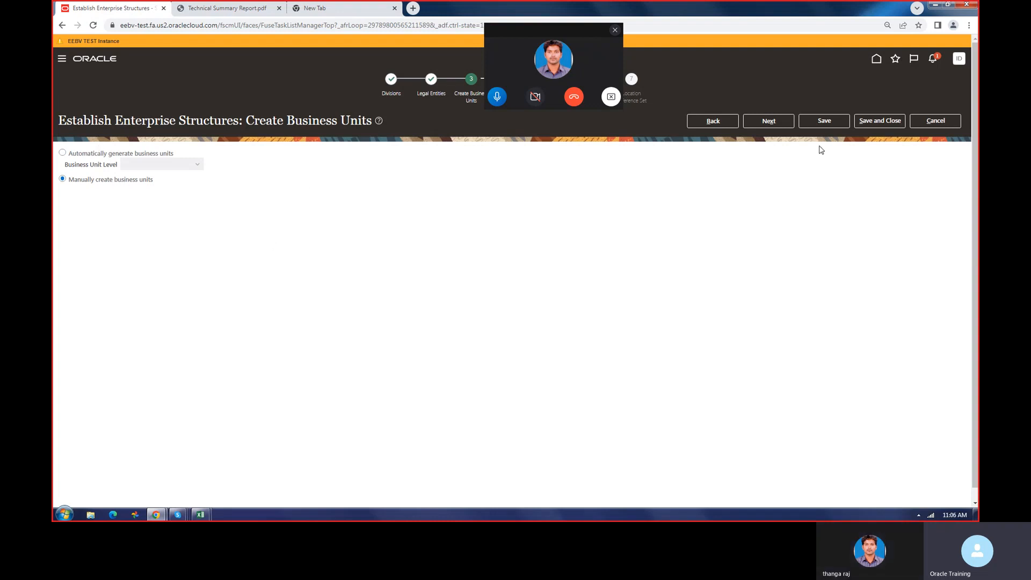
left_click(757, 123)
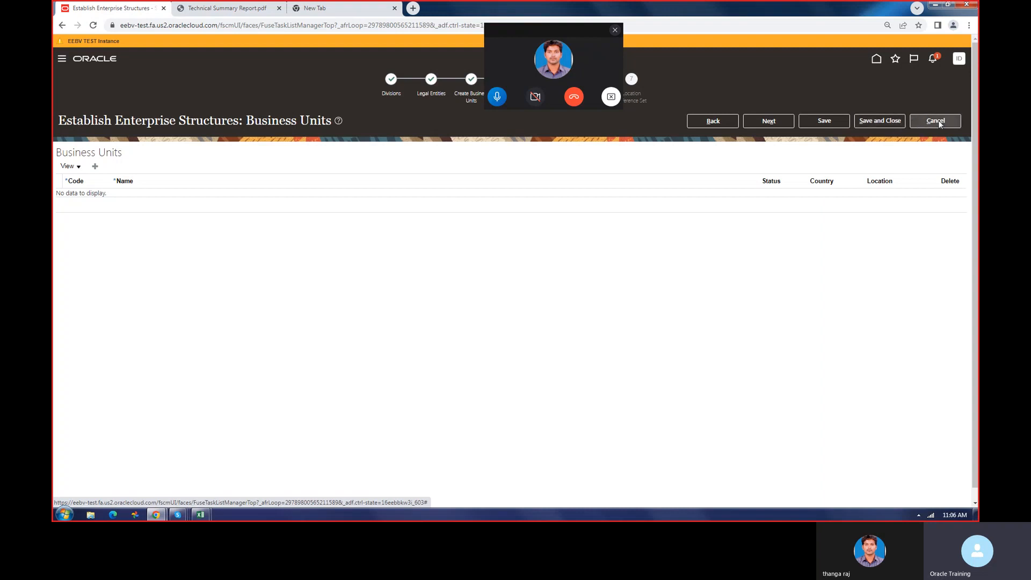
left_click(776, 123)
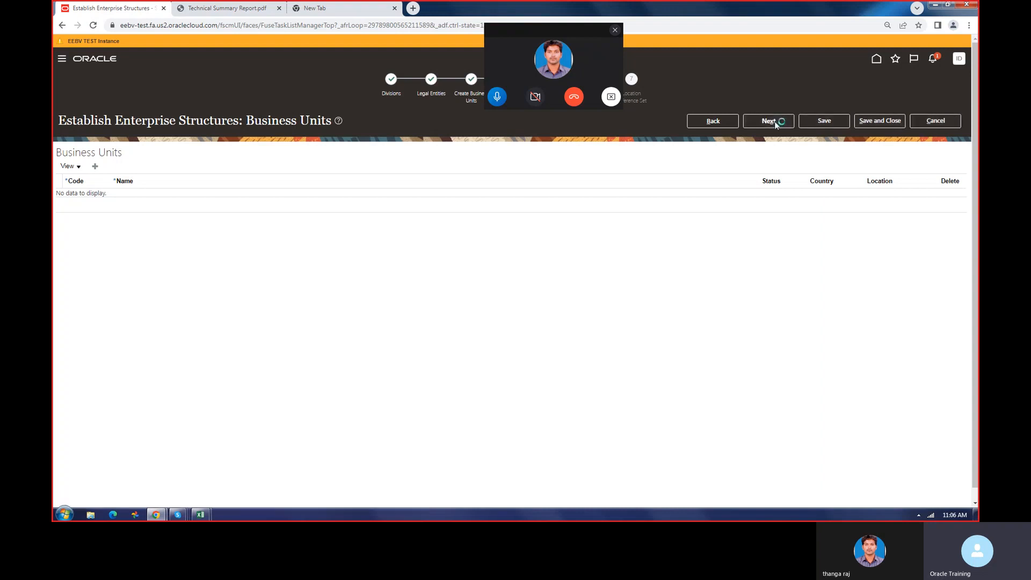
left_click(754, 123)
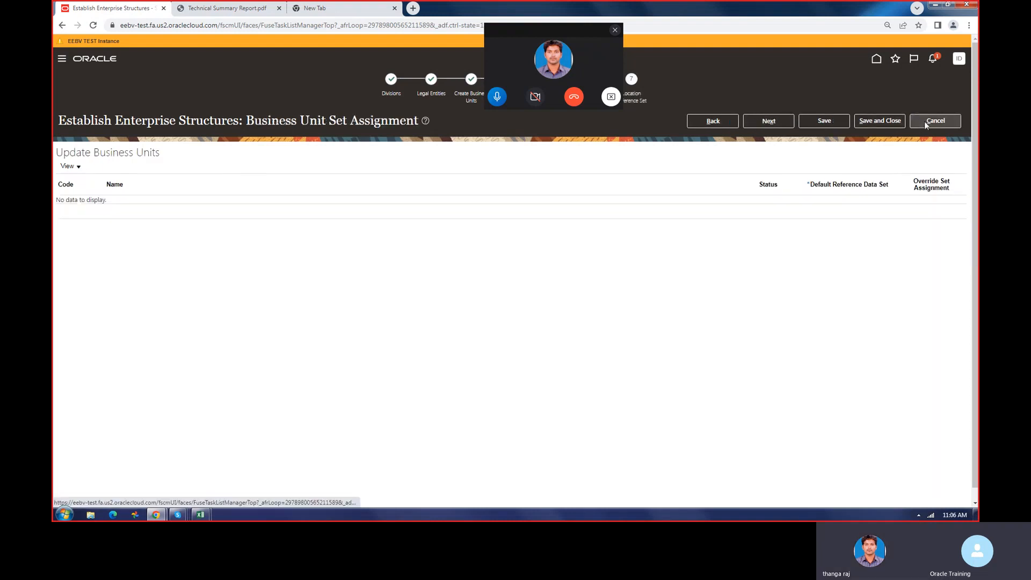
Save the enterprise structure and close it to return to the Enterprise Configuration list
left_click(835, 123)
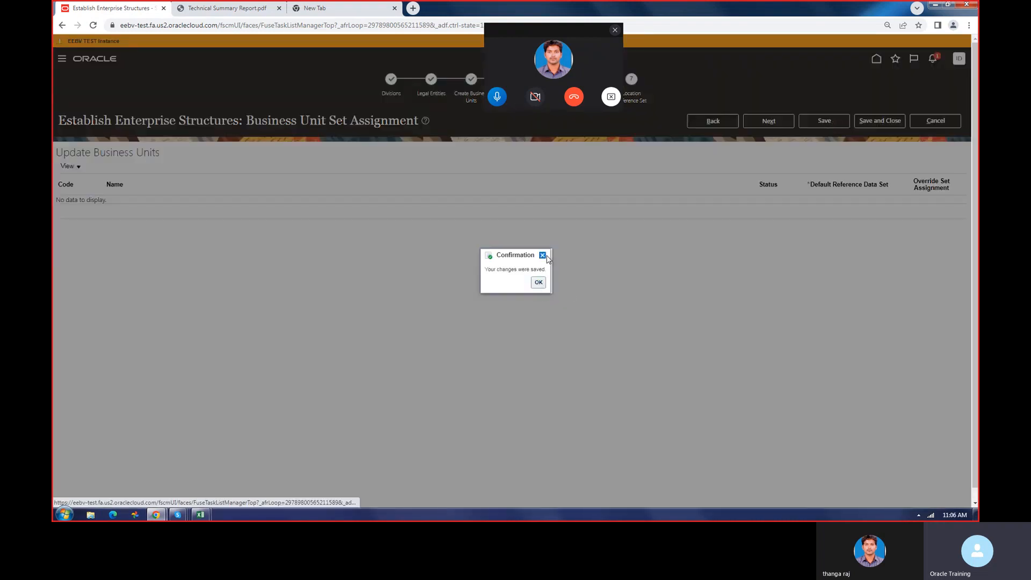
left_click(538, 284)
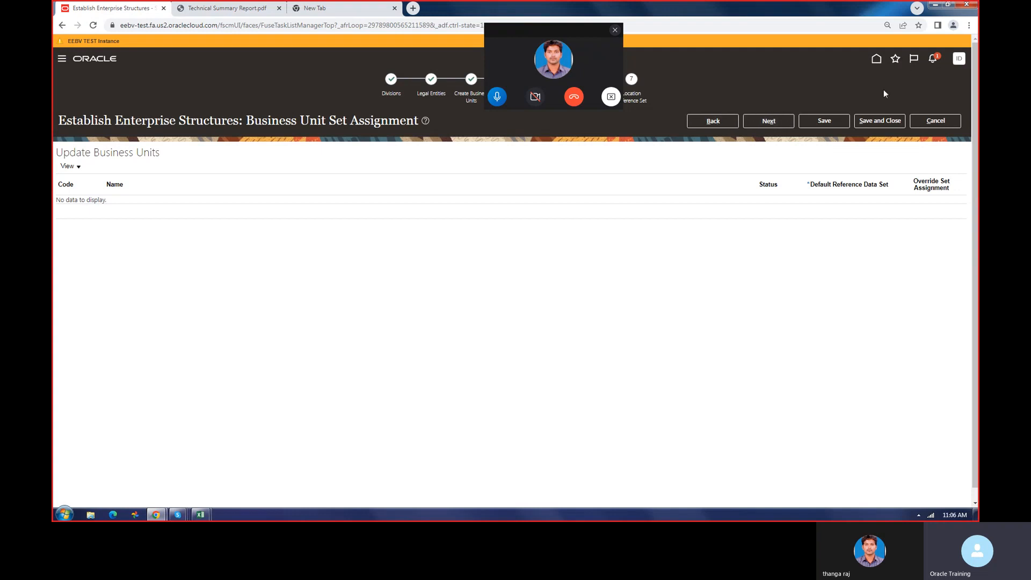
left_click(830, 122)
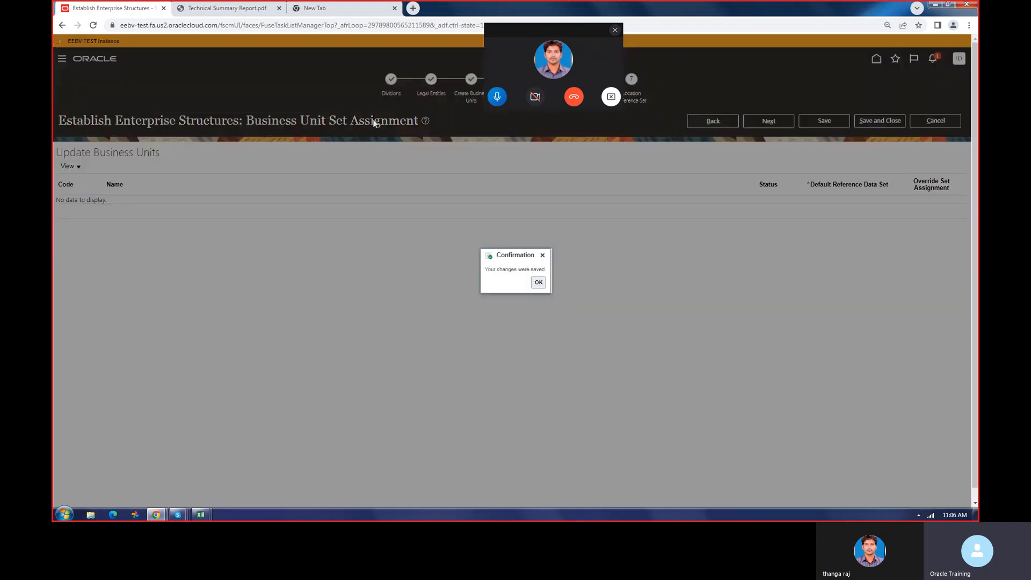
left_click(538, 283)
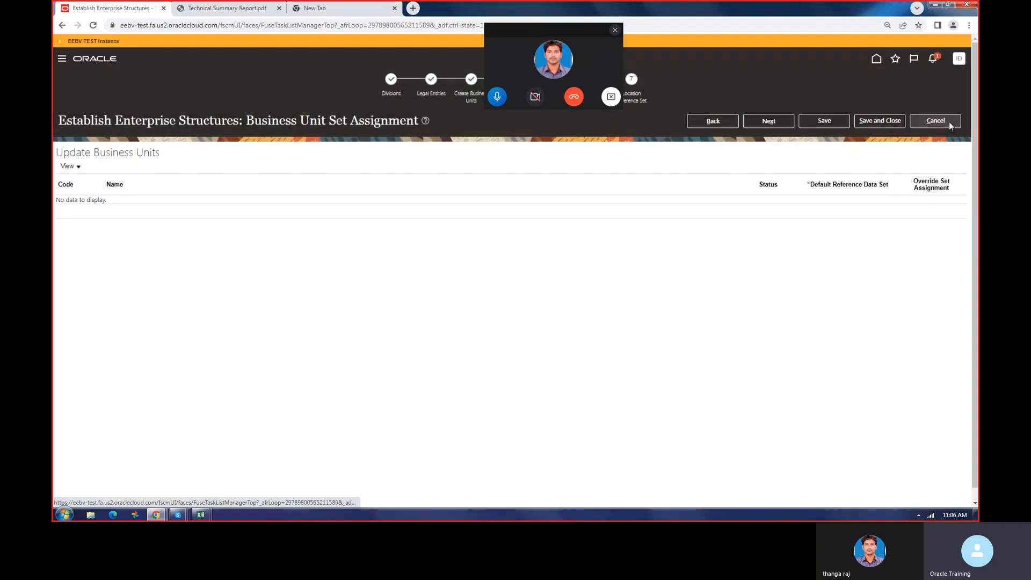
left_click(949, 122)
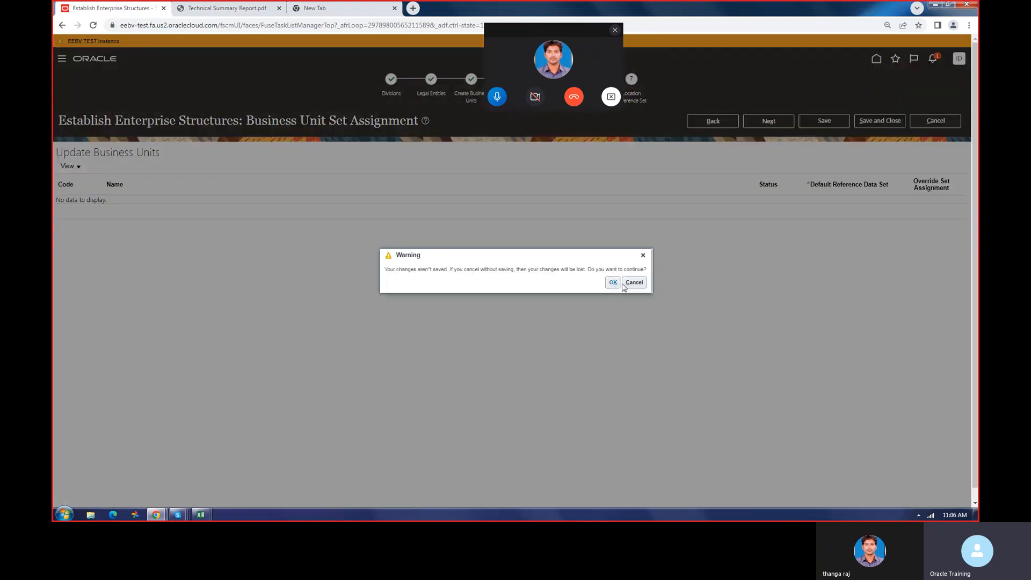
left_click(634, 282)
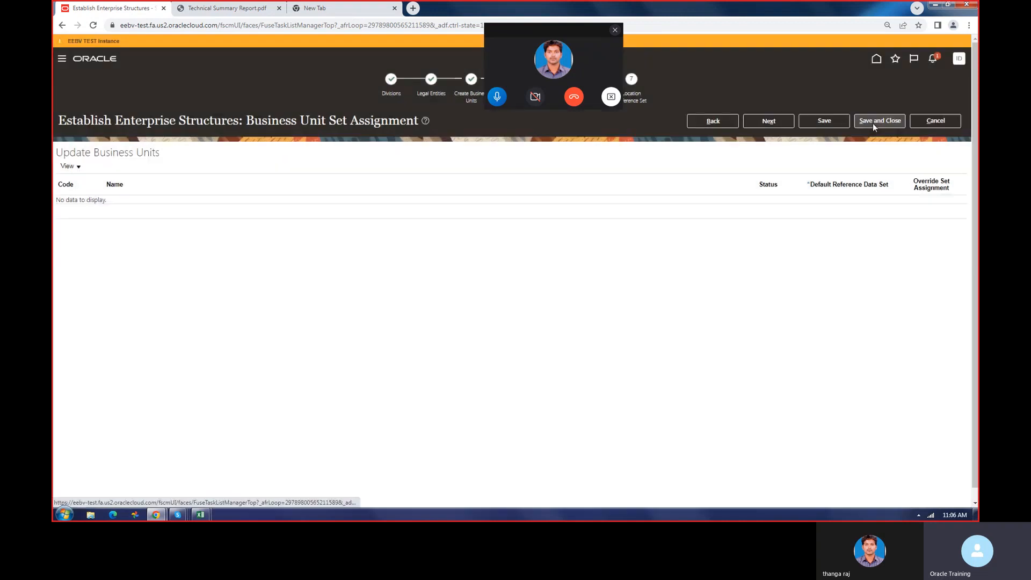
left_click(873, 123)
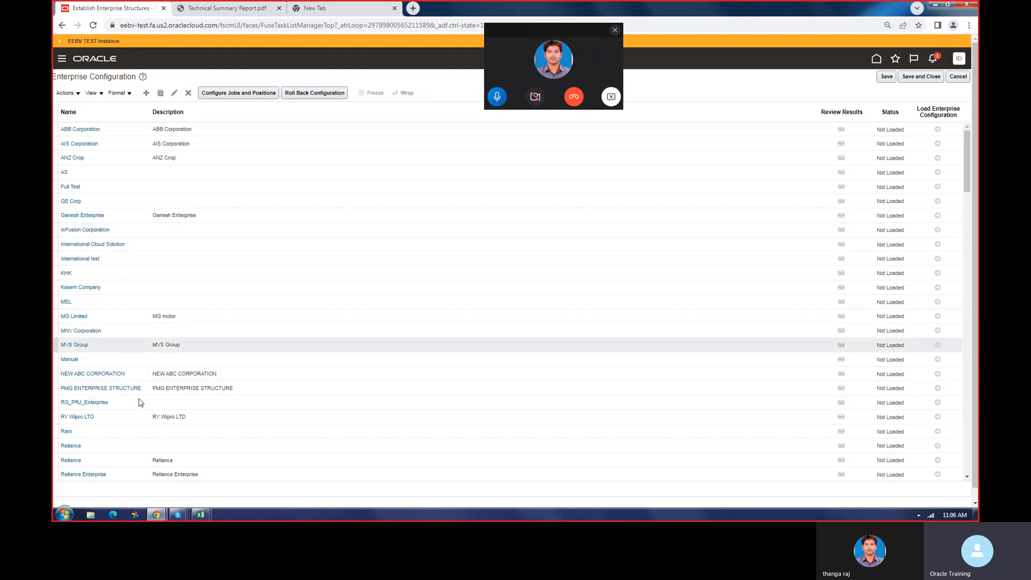
Find the Wipro group configuration in the list and open its review results
scroll(145, 419, "down", 3)
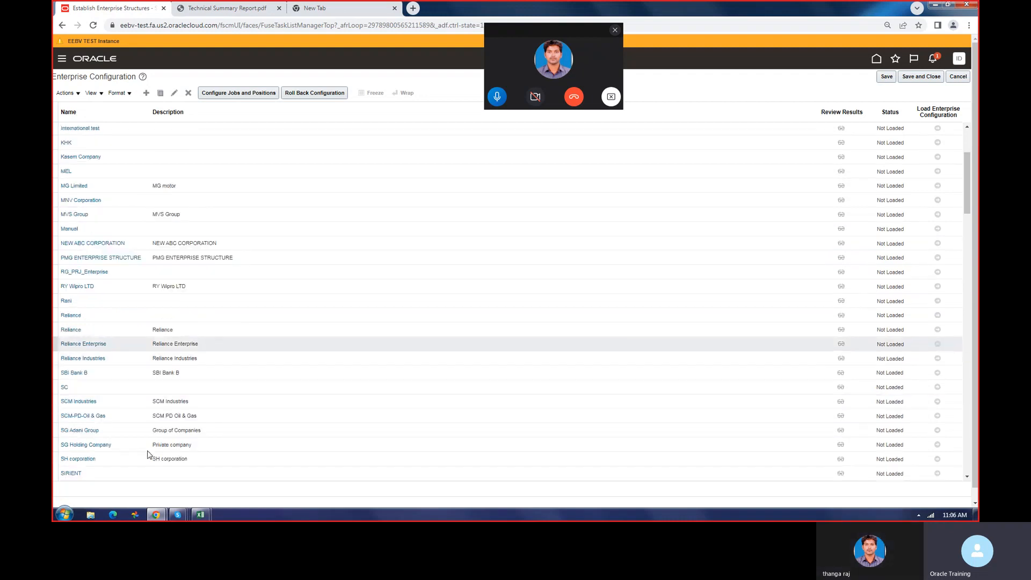
scroll(149, 453, "down", 5)
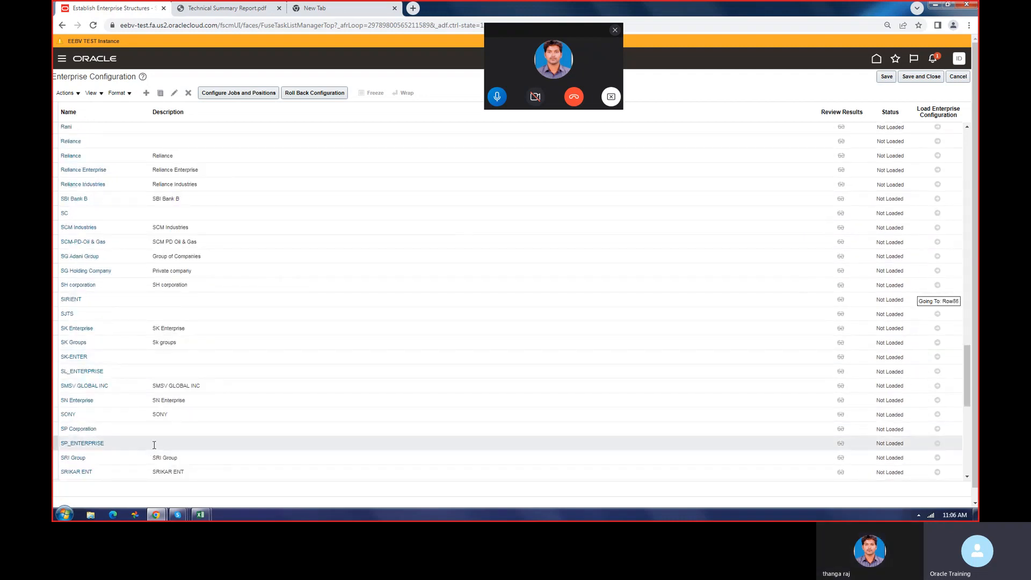
scroll(155, 450, "down", 5)
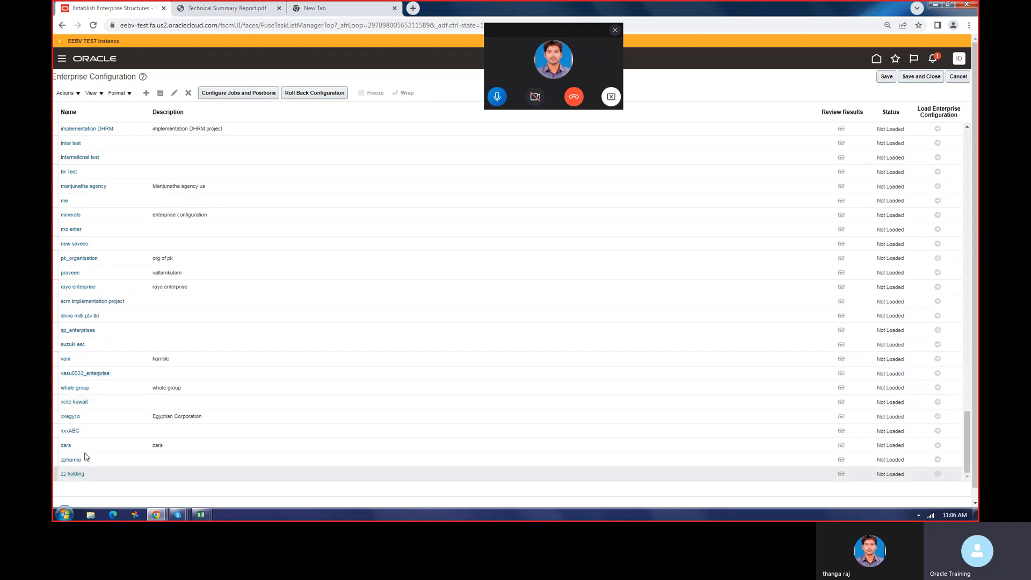
scroll(85, 394, "up", 2)
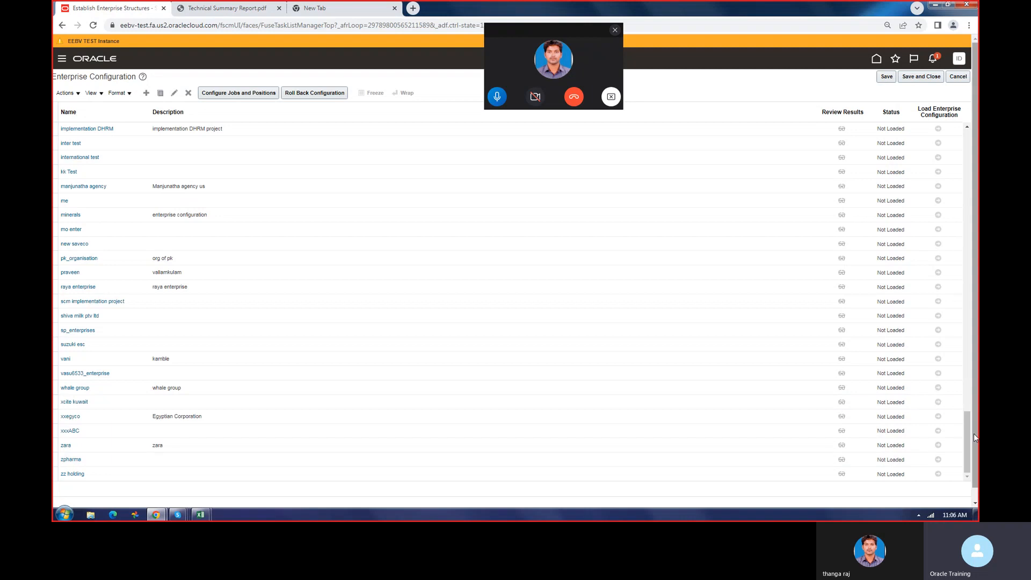
left_click_drag(968, 441, 969, 387)
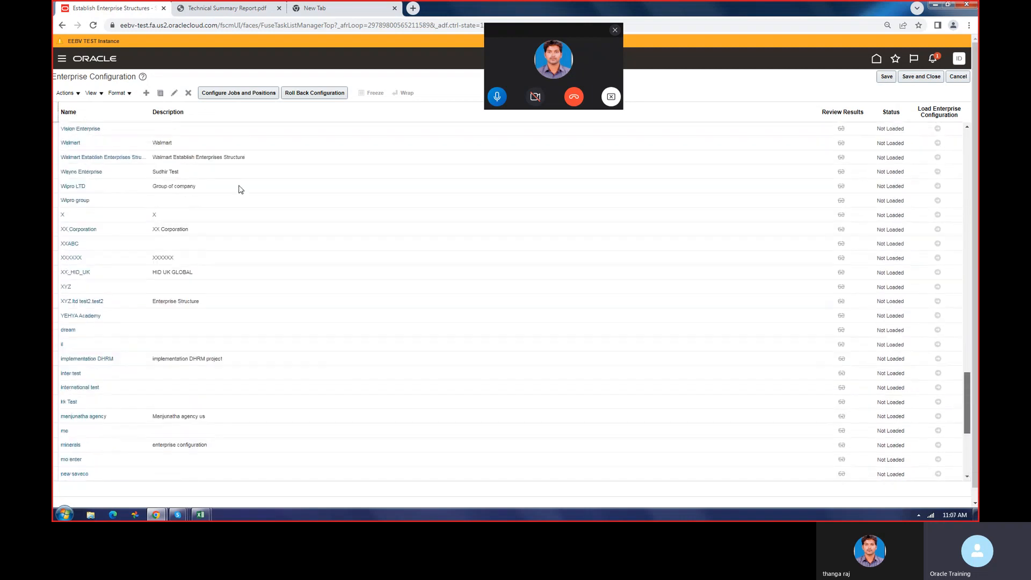
left_click(79, 95)
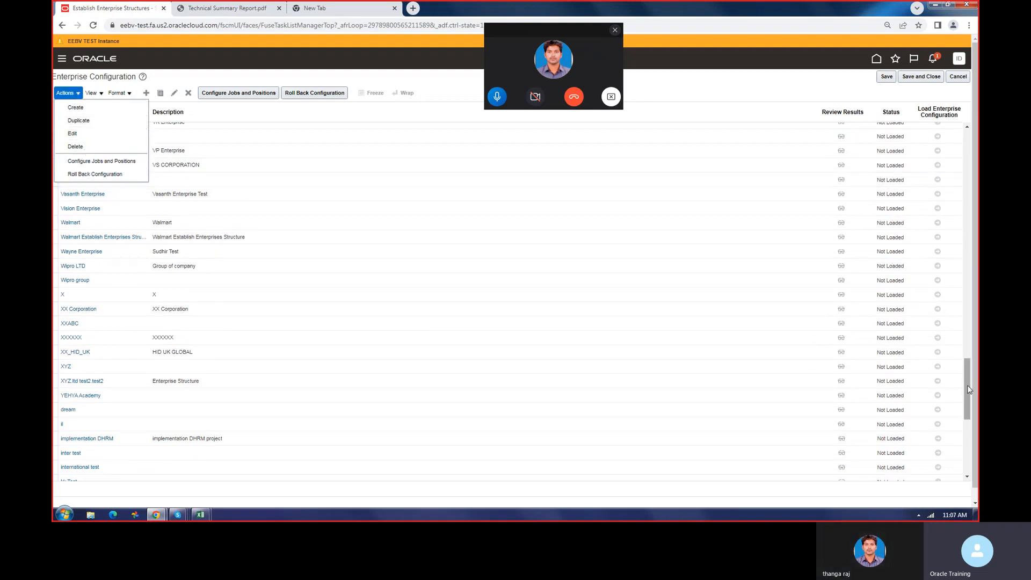
left_click_drag(969, 389, 970, 369)
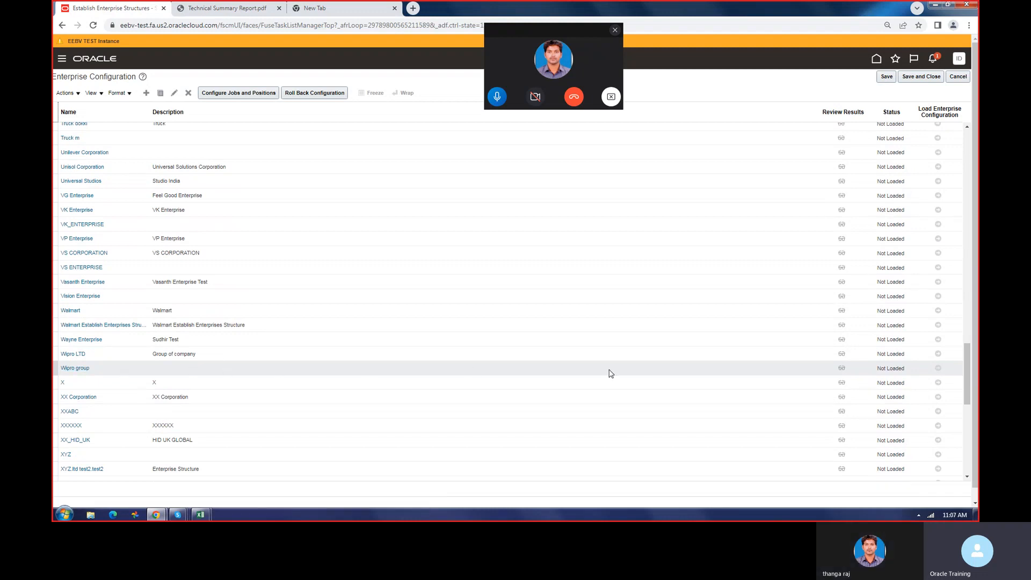
left_click(843, 370)
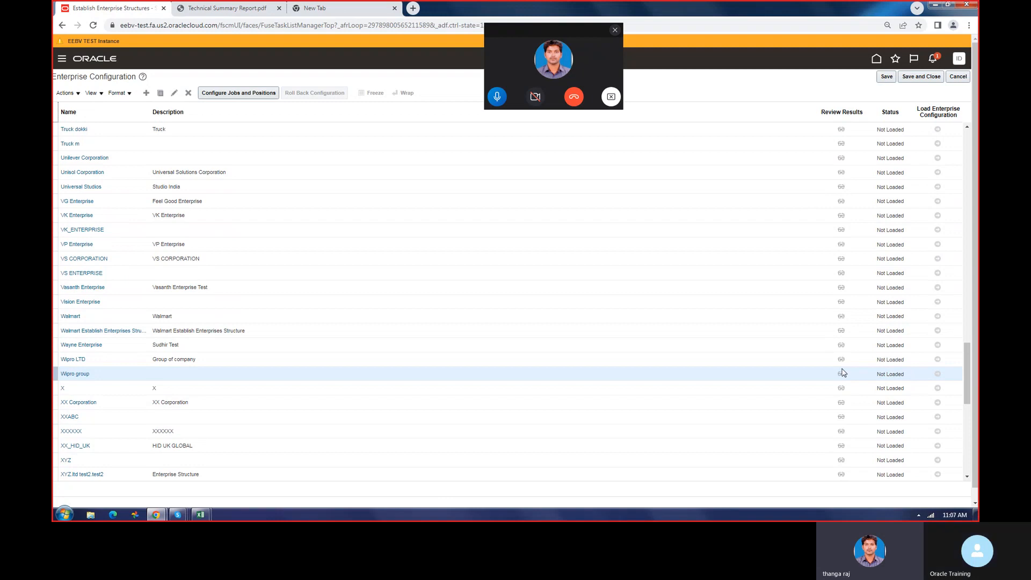
left_click(839, 375)
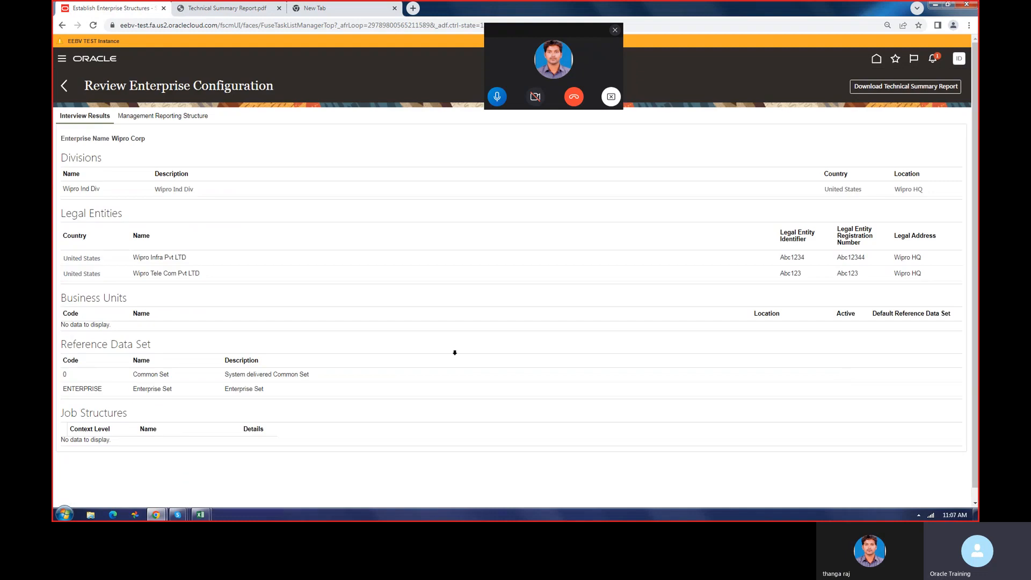
Examine the legal entities and reference data sets in the Wipro Corp review results, and return to the Enterprise Configuration list
left_click_drag(56, 206, 340, 354)
left_click(625, 264)
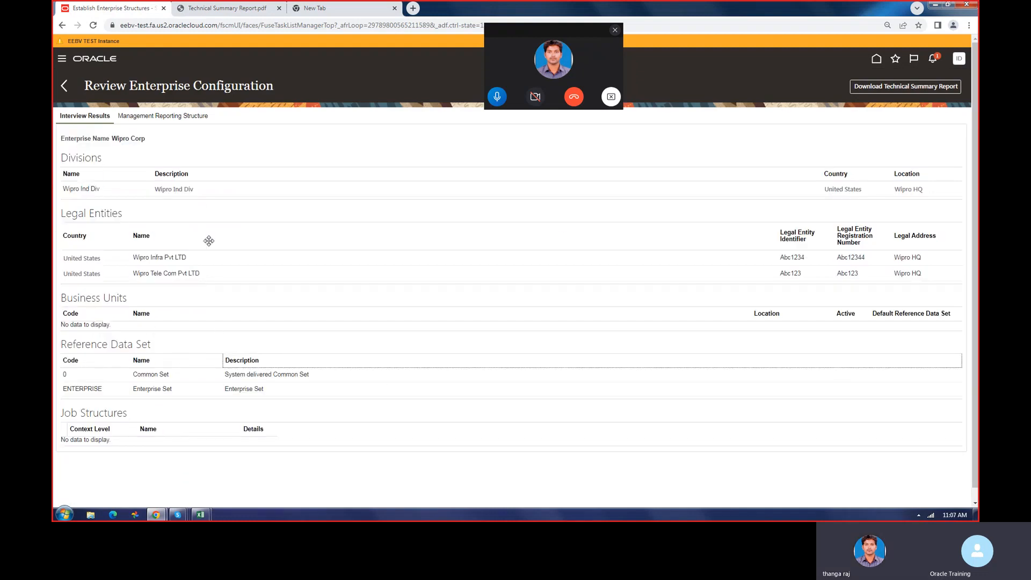
left_click_drag(297, 393, 167, 375)
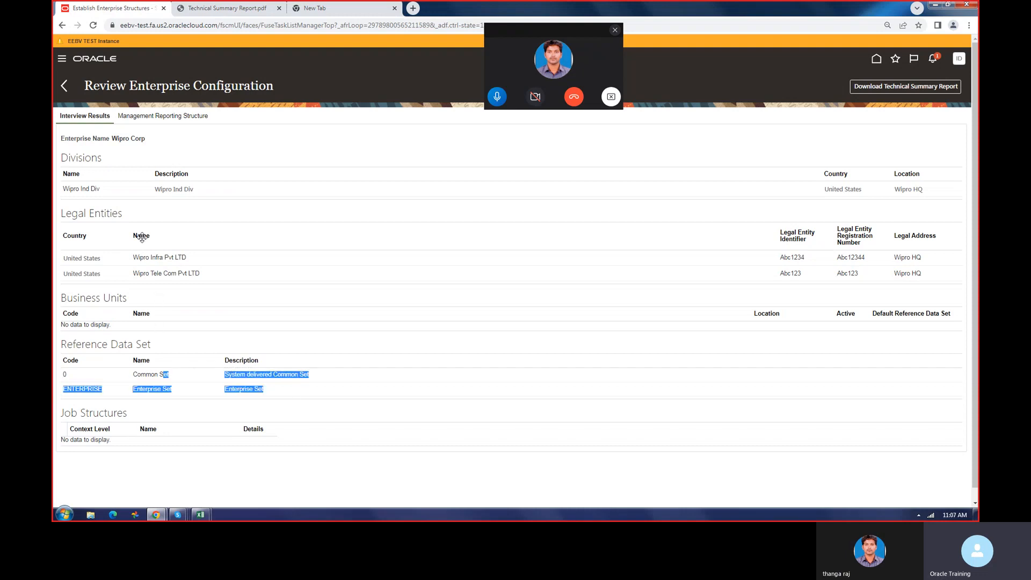
left_click_drag(134, 258, 218, 285)
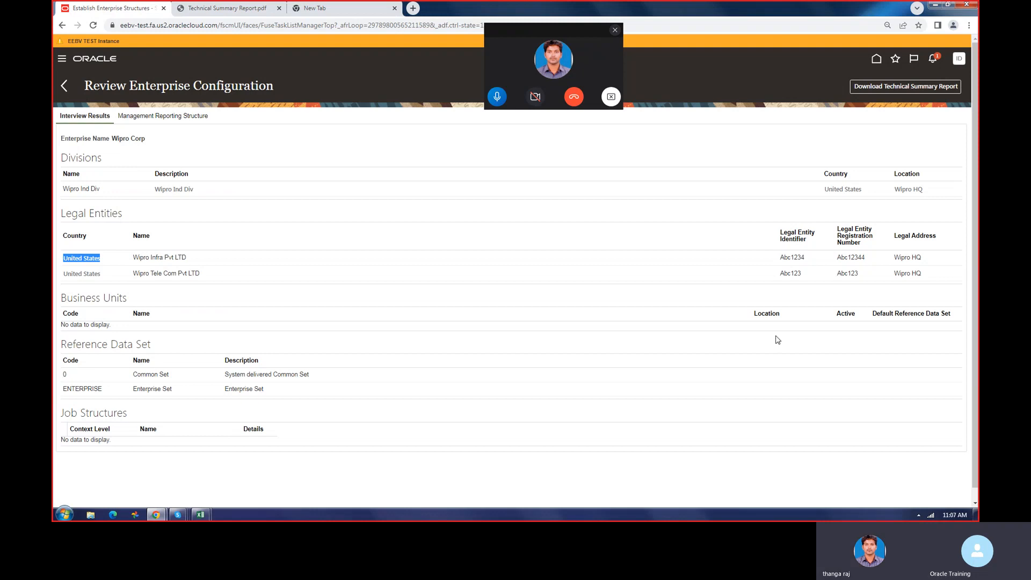
left_click(61, 80)
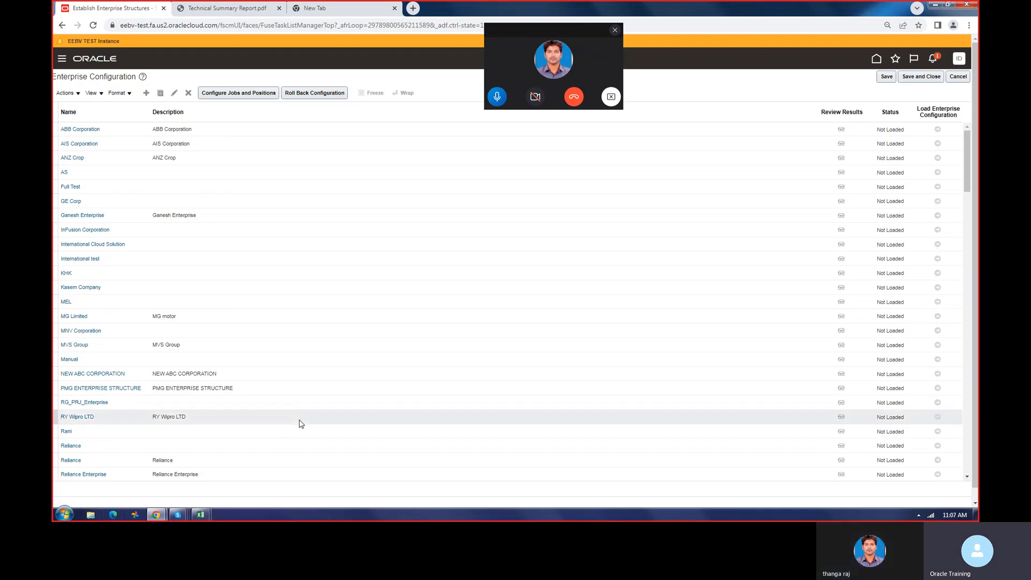
Switch to the En Str.xlsx workbook in Excel and examine the business units row, from Reliance Retail North Bu to Rel entertainment Print wing Bu
mouse_move(200, 515)
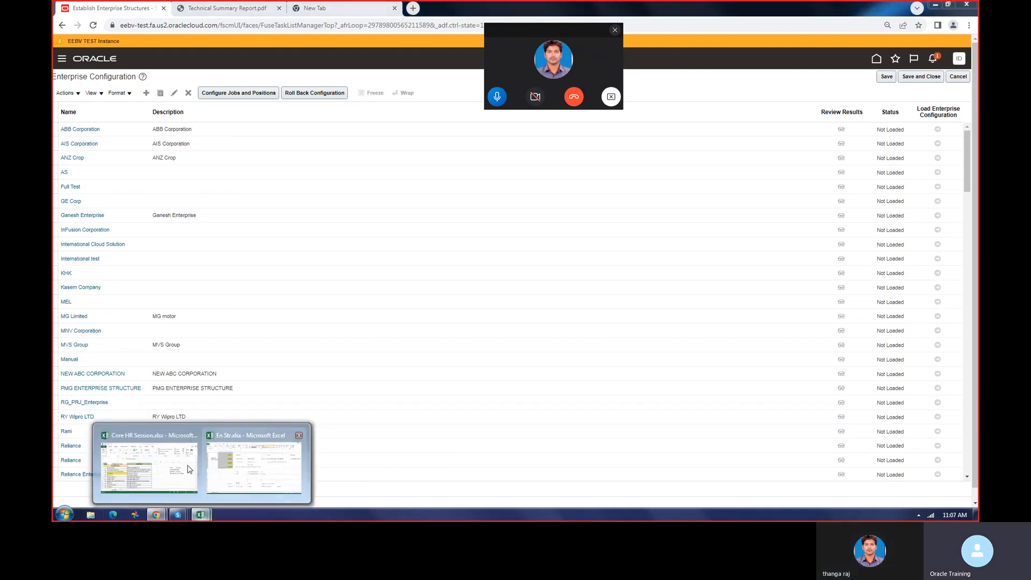
left_click(235, 468)
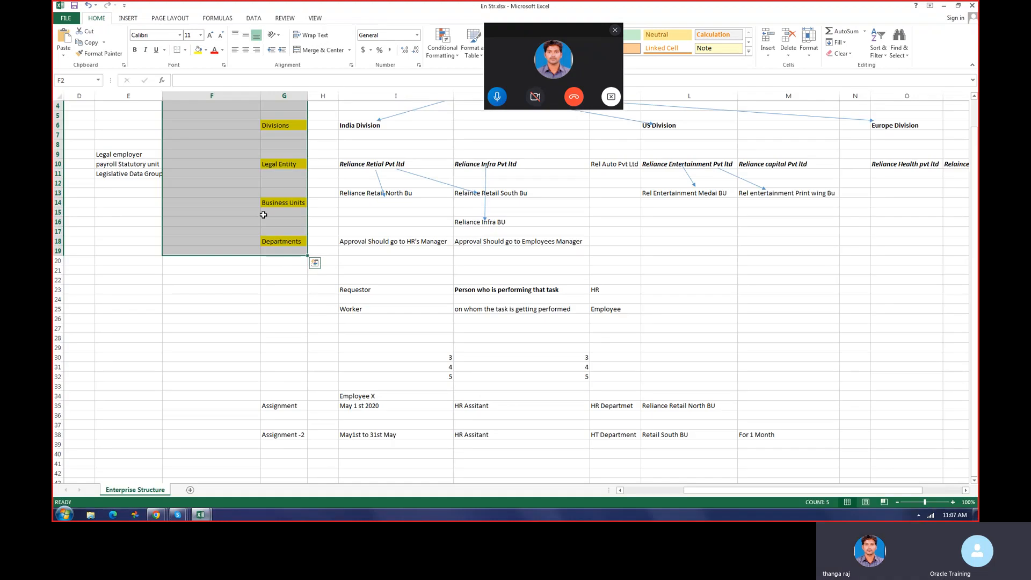
left_click_drag(357, 193, 804, 201)
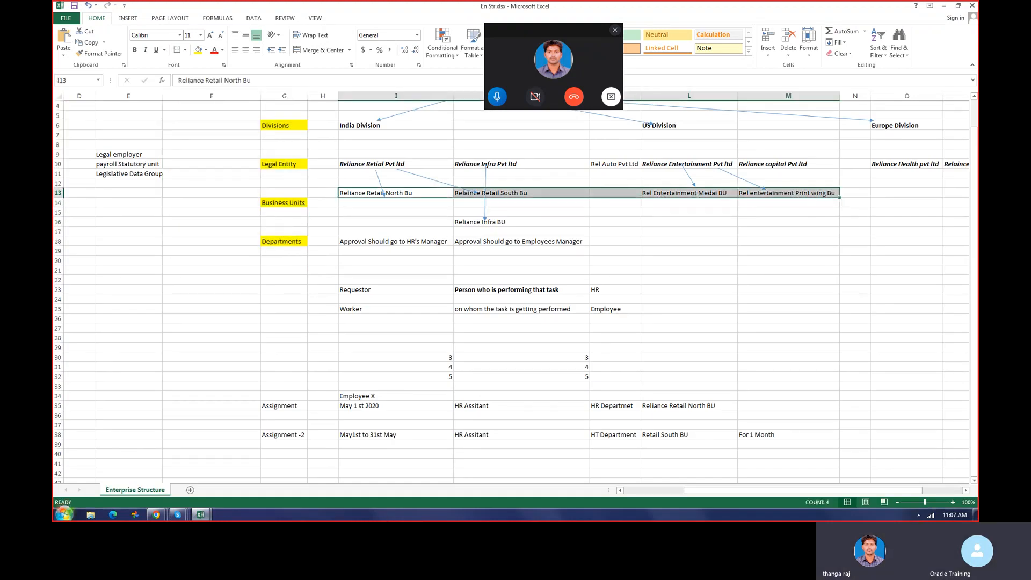
scroll(666, 263, "up", 1)
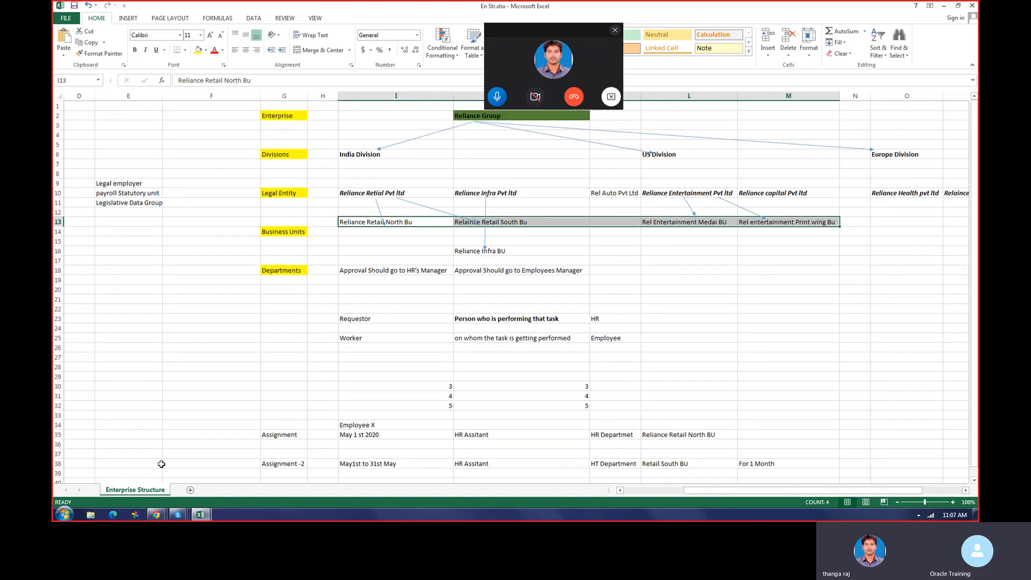
Switch back to the Enterprise Configuration list in Chrome and open the review results of RY Wipro LTD
left_click(156, 515)
left_click(186, 470)
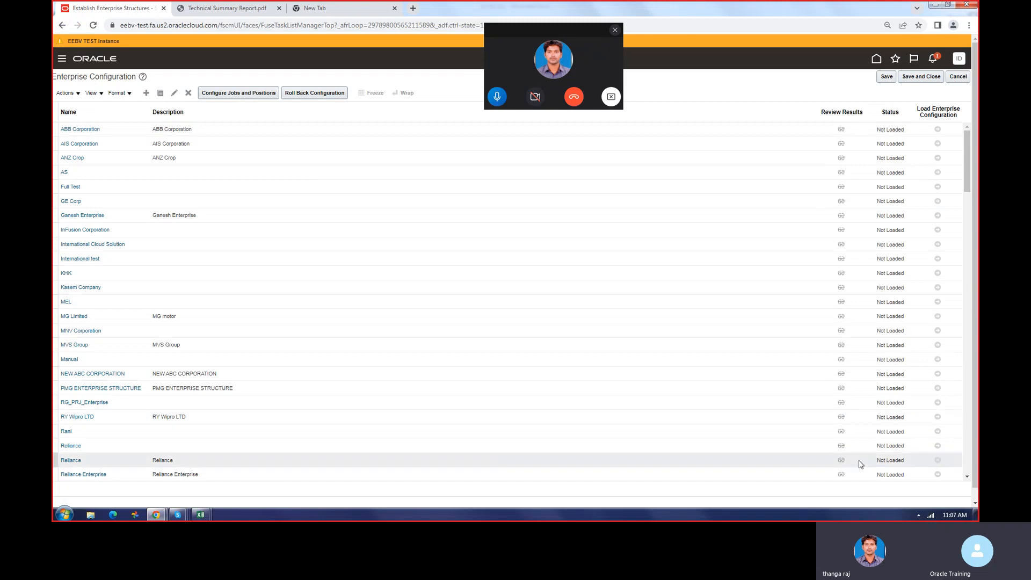
left_click(841, 419)
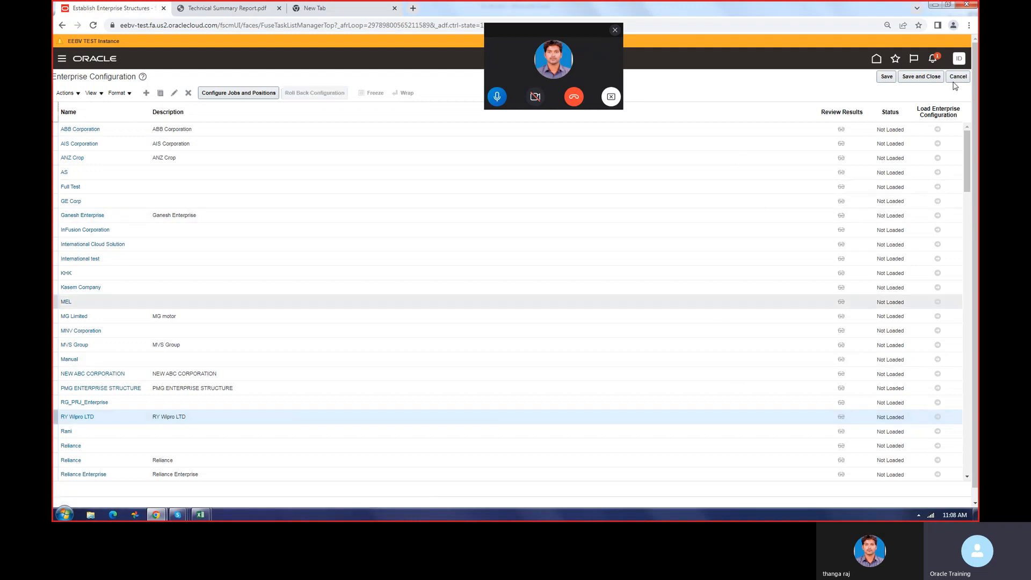
Open the downloaded Technical Summary Report.pdf from the browser's download list
left_click(969, 25)
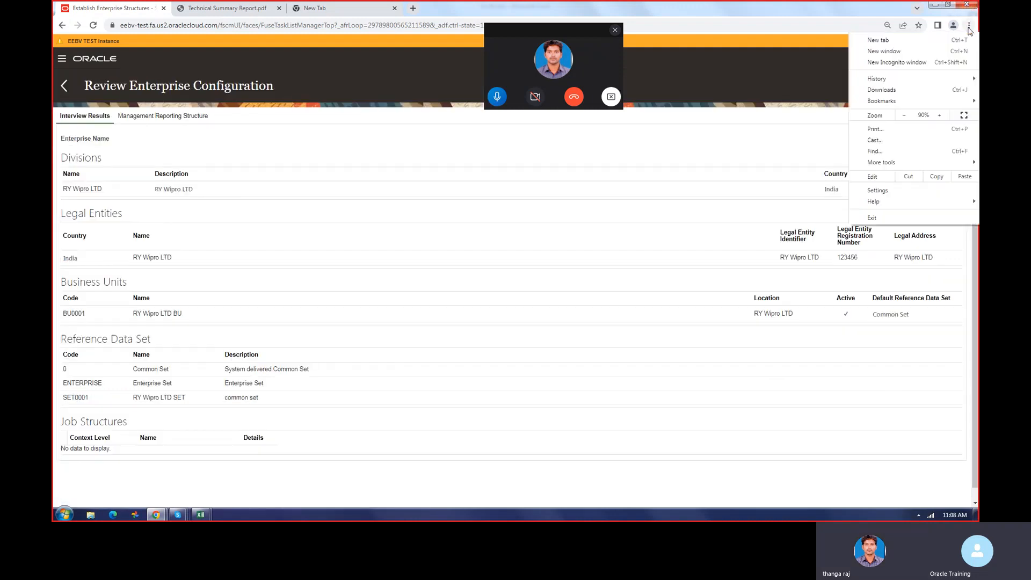
left_click(887, 91)
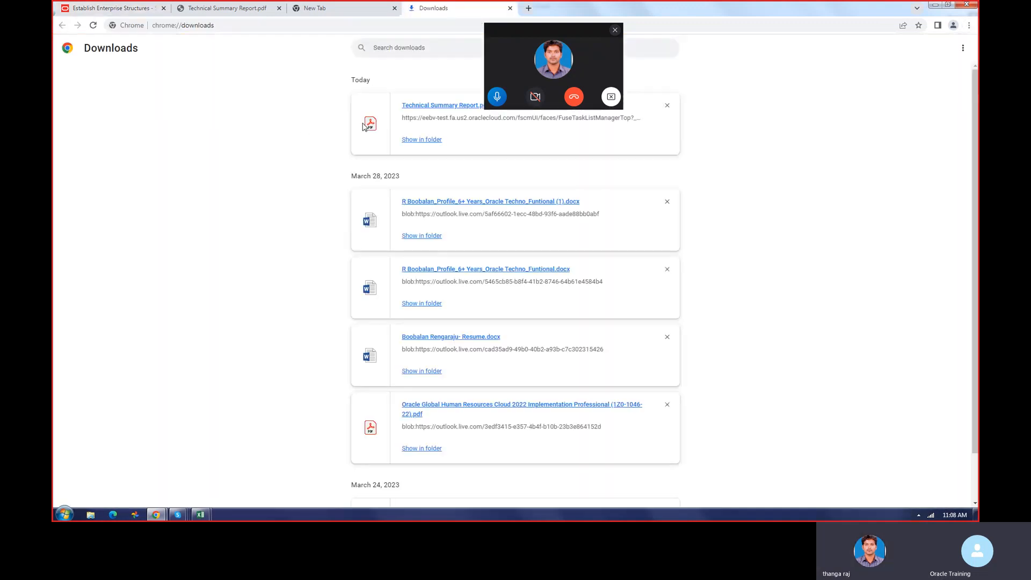
left_click(437, 106)
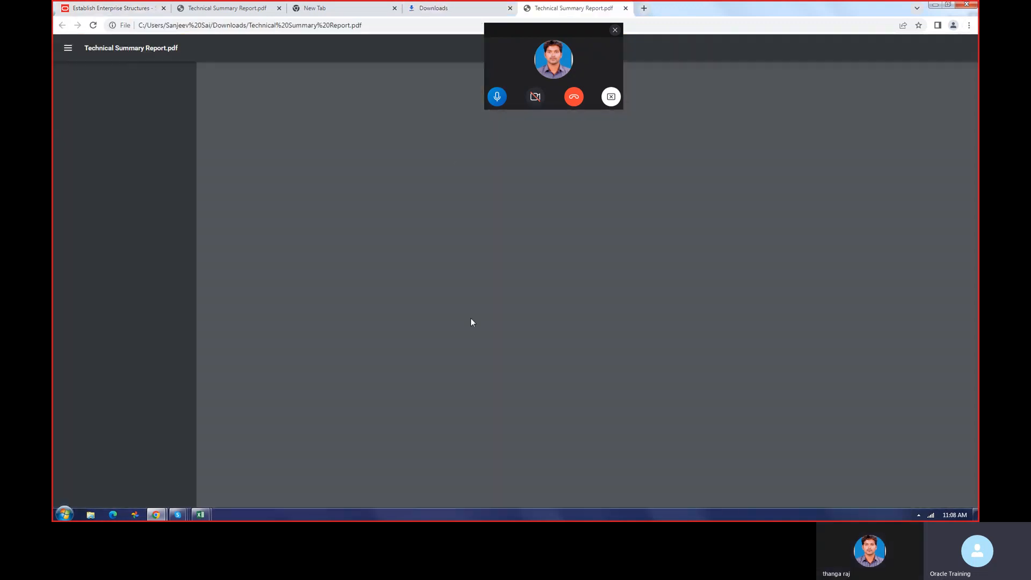
Look through the pages of the Technical Summary Report, including its contents, enterprise, legal entity and business unit sections
scroll(492, 304, "down", 5)
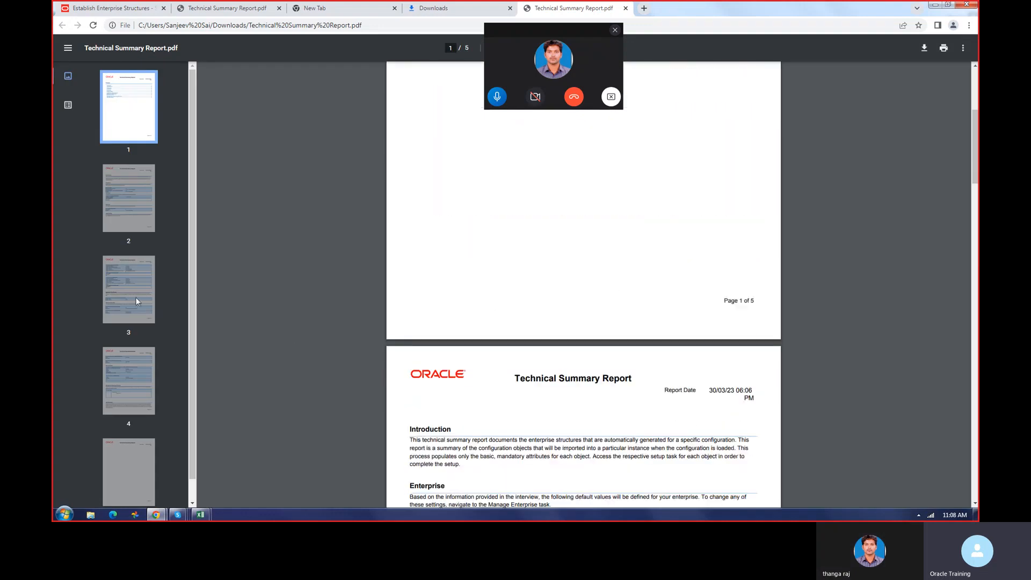
left_click(134, 299)
left_click(135, 354)
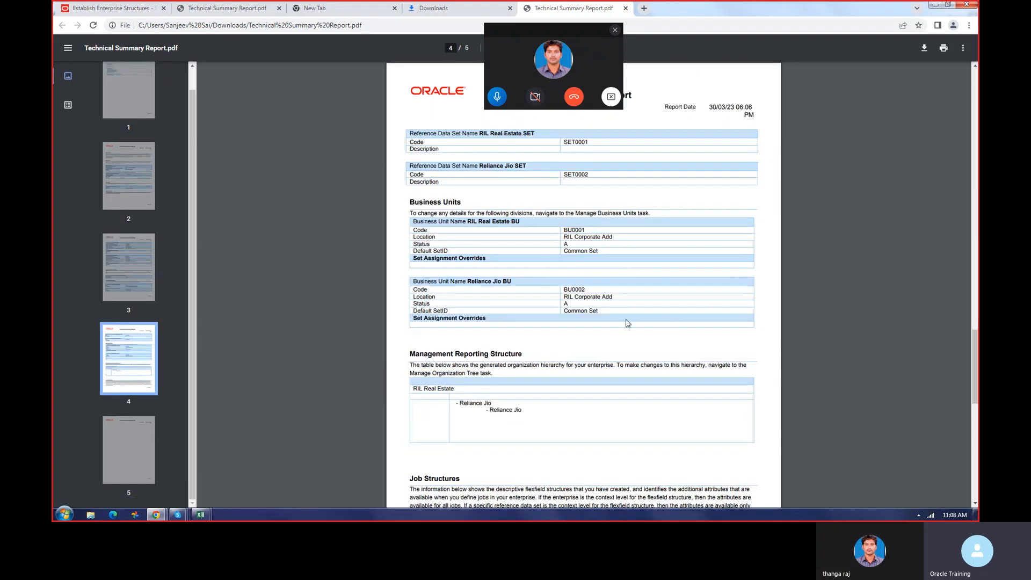
scroll(514, 301, "down", 3)
scroll(512, 304, "up", 3)
scroll(514, 304, "up", 15)
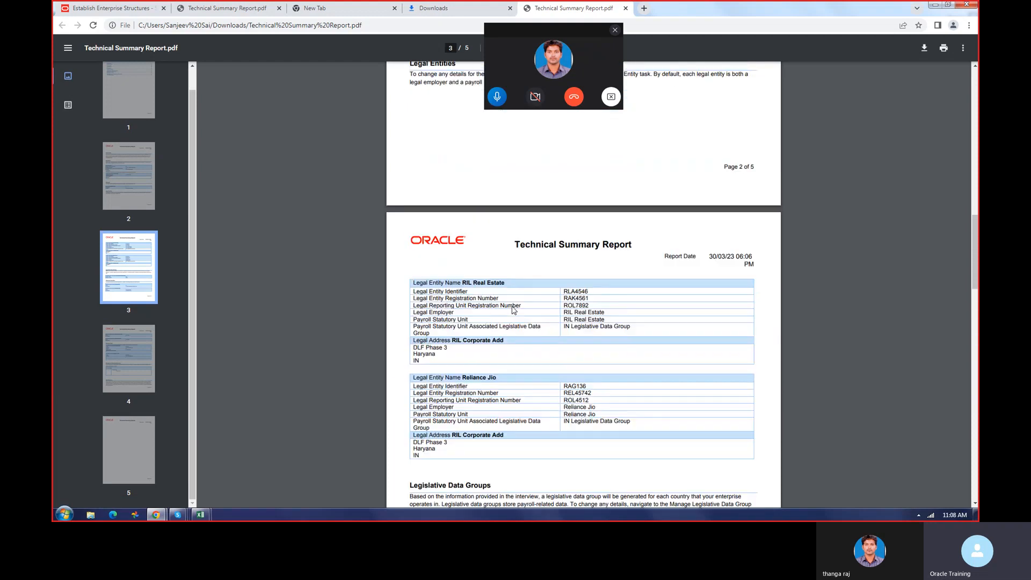
scroll(514, 308, "up", 10)
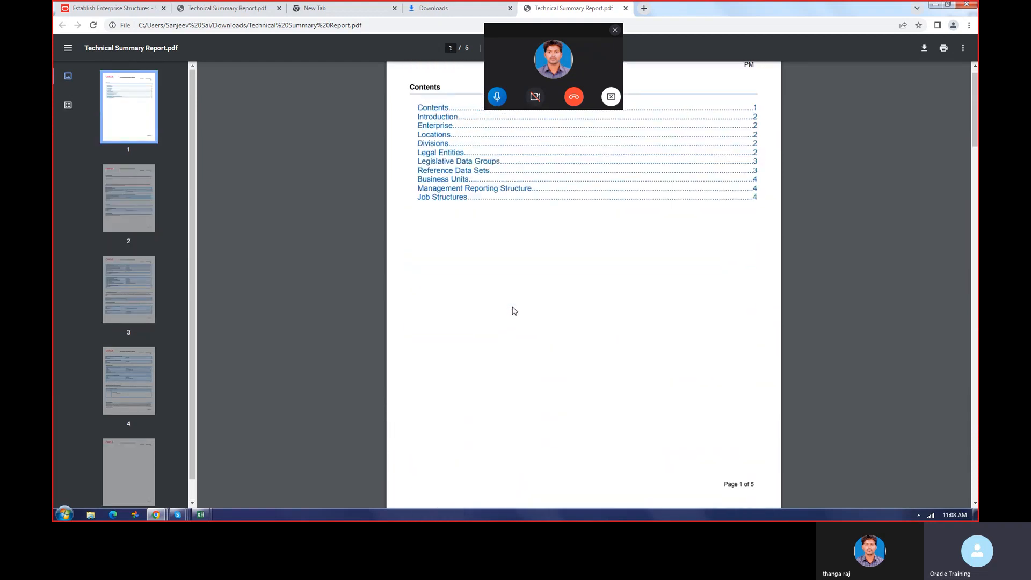
scroll(537, 268, "down", 12)
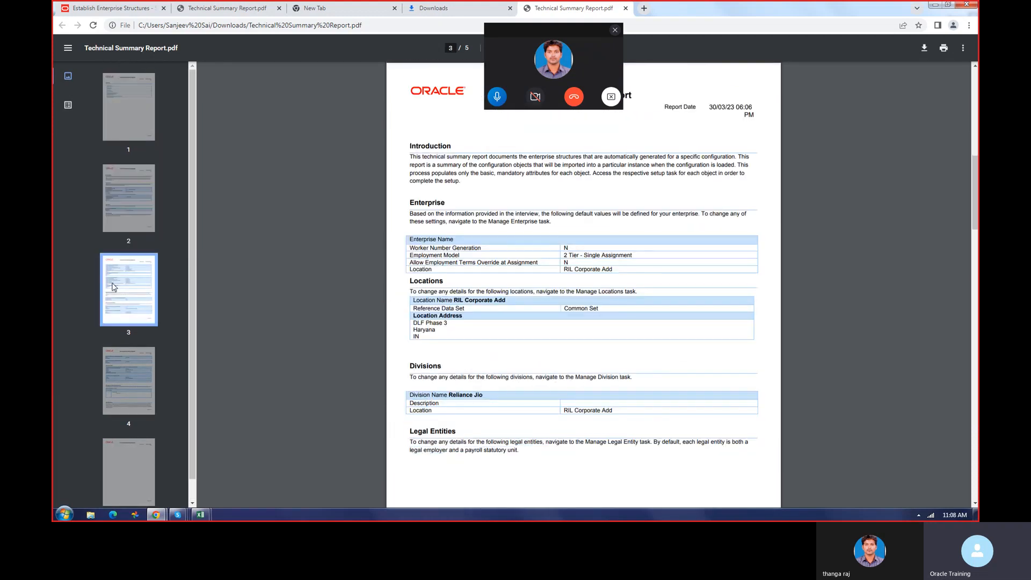
Examine the RIL Real Estate and Reliance Jio legal entity details and the Management Reporting Structure in the report
left_click_drag(610, 259, 573, 259)
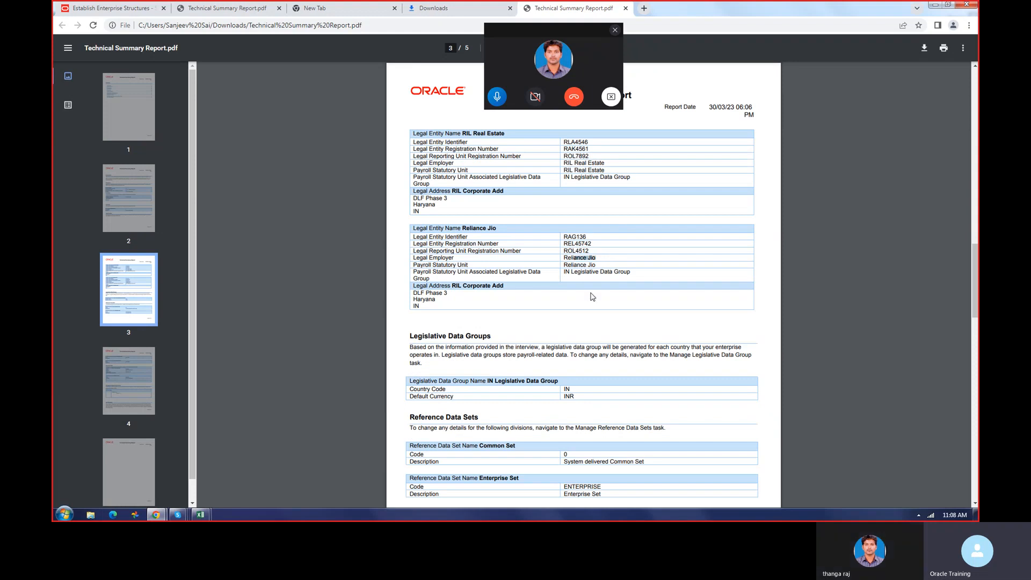
scroll(590, 261, "down", 3)
scroll(583, 246, "up", 4)
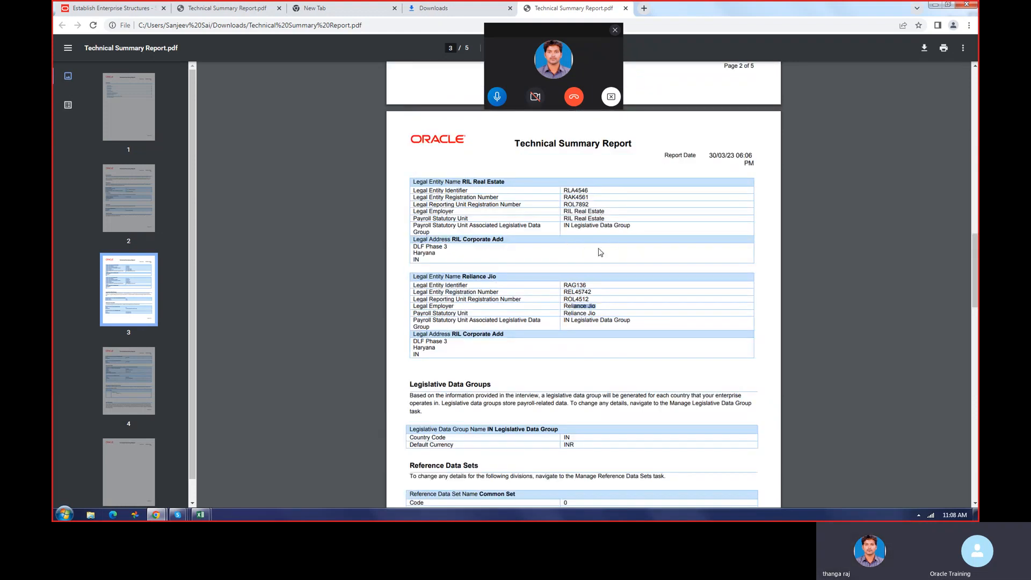
left_click_drag(565, 191, 588, 198)
left_click(582, 242)
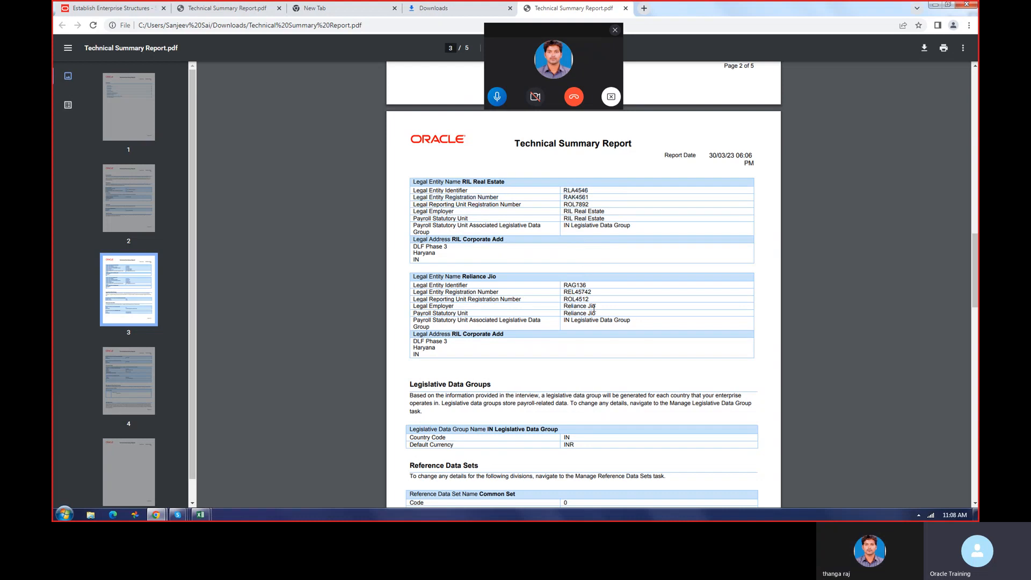
scroll(594, 307, "down", 3)
scroll(594, 306, "down", 15)
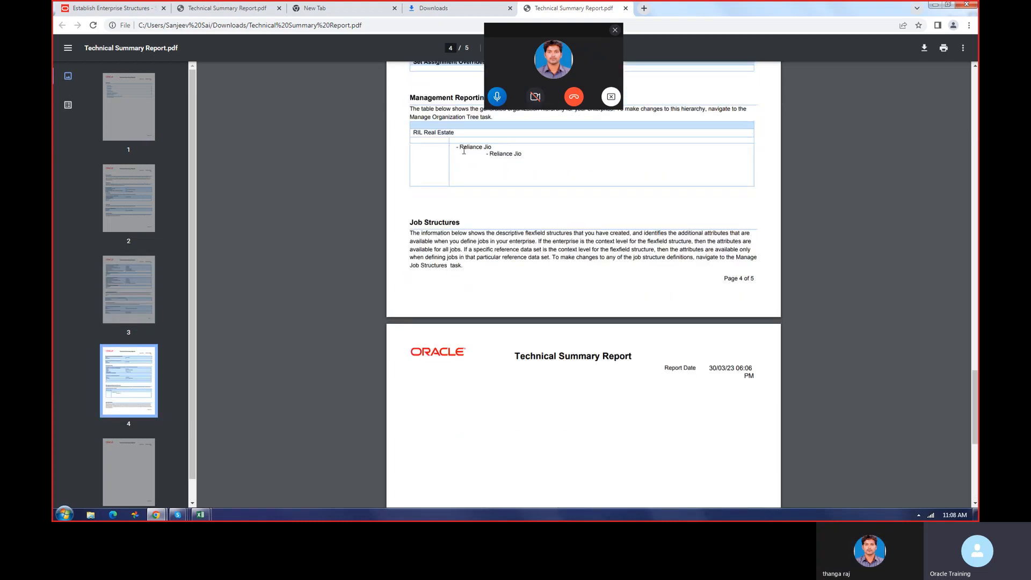
left_click_drag(464, 151, 538, 158)
left_click(535, 200)
Close the blank New Tab and switch to the copy of Technical Summary Report.pdf that was already open
left_click(347, 9)
left_click(395, 8)
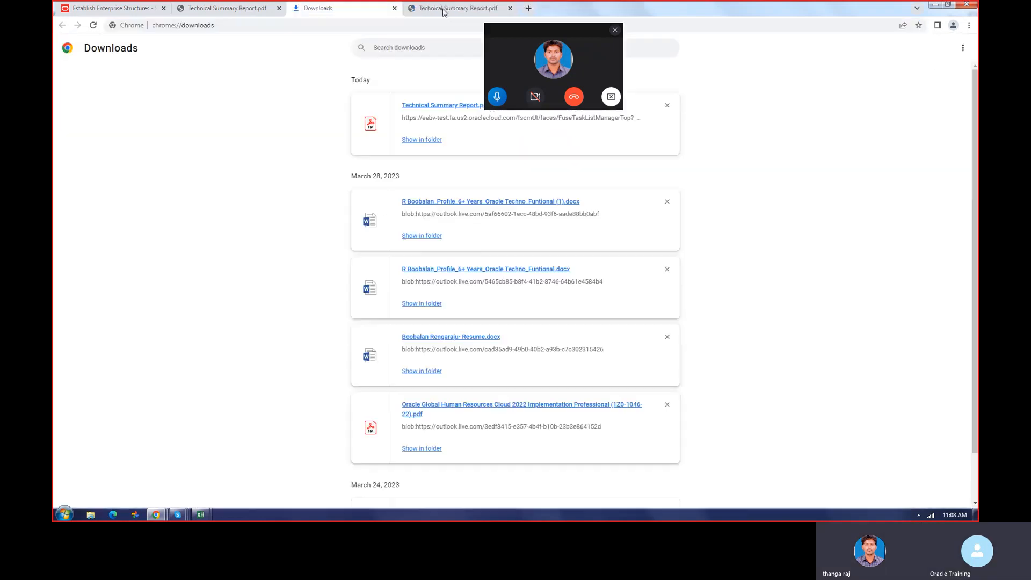
left_click(443, 10)
left_click(240, 10)
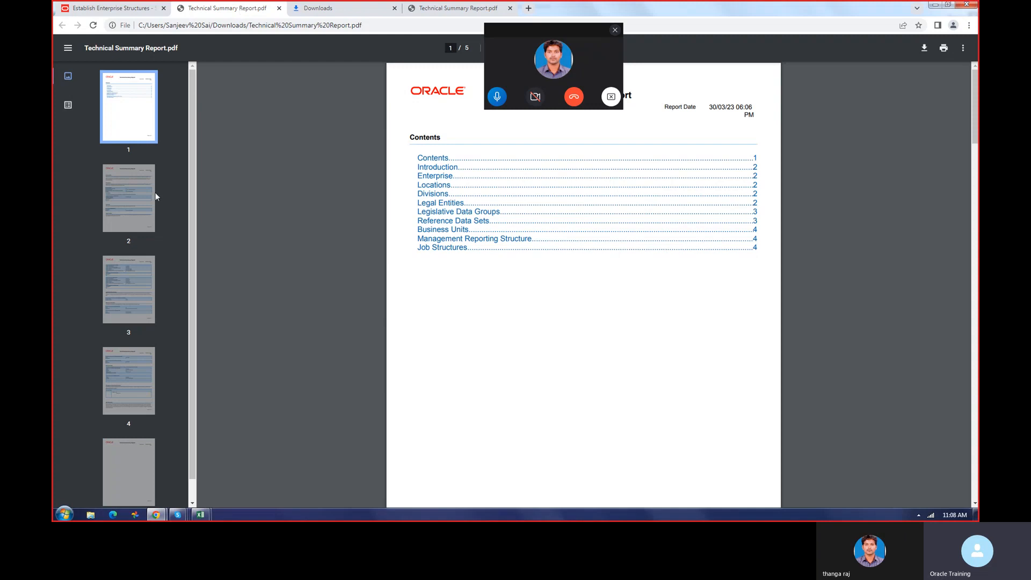
Examine this report's legal entities, reference data sets and business units, and return to the Oracle application
left_click(139, 204)
left_click(137, 290)
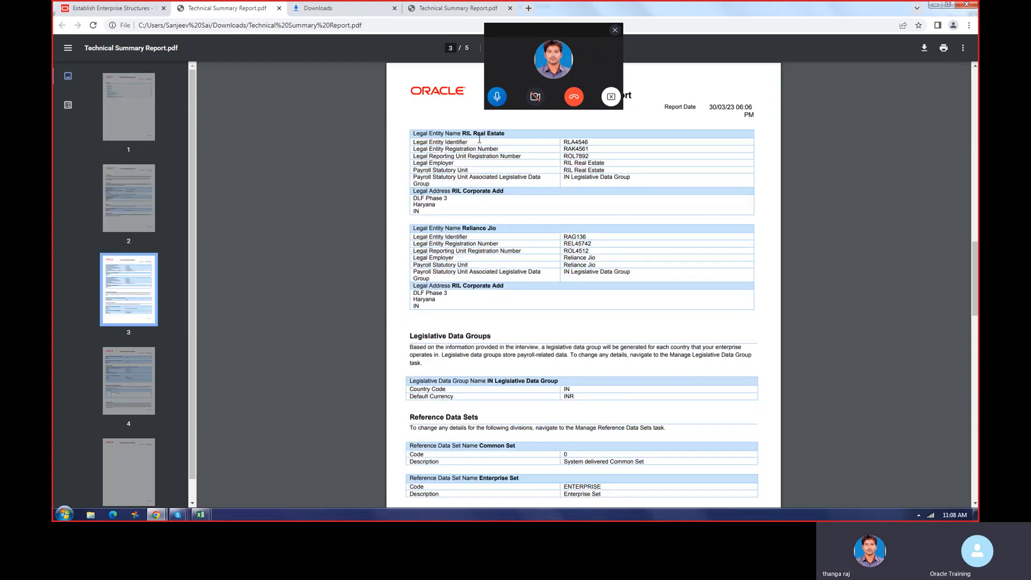
left_click_drag(429, 135, 574, 252)
scroll(574, 354, "down", 5)
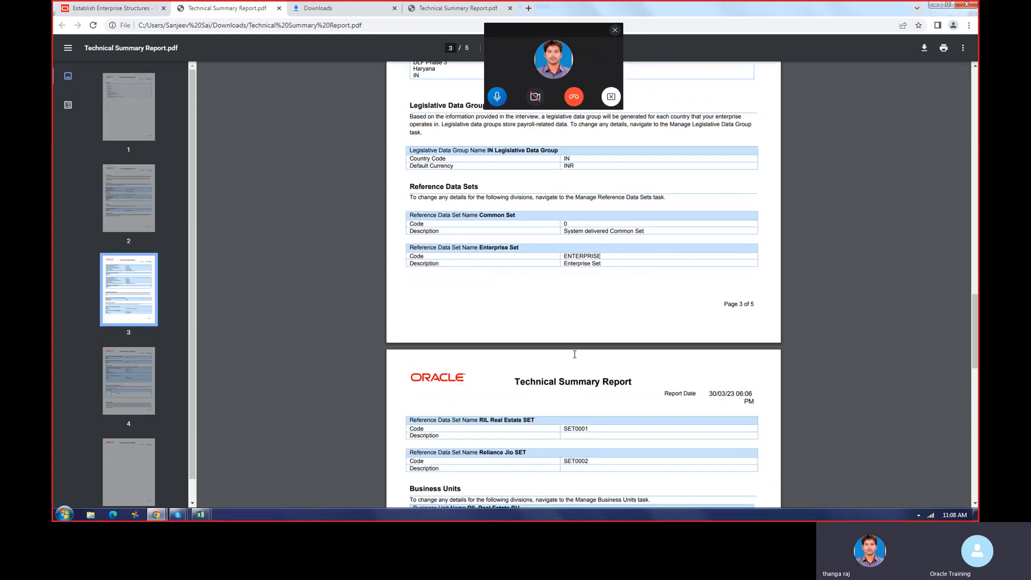
scroll(574, 354, "down", 5)
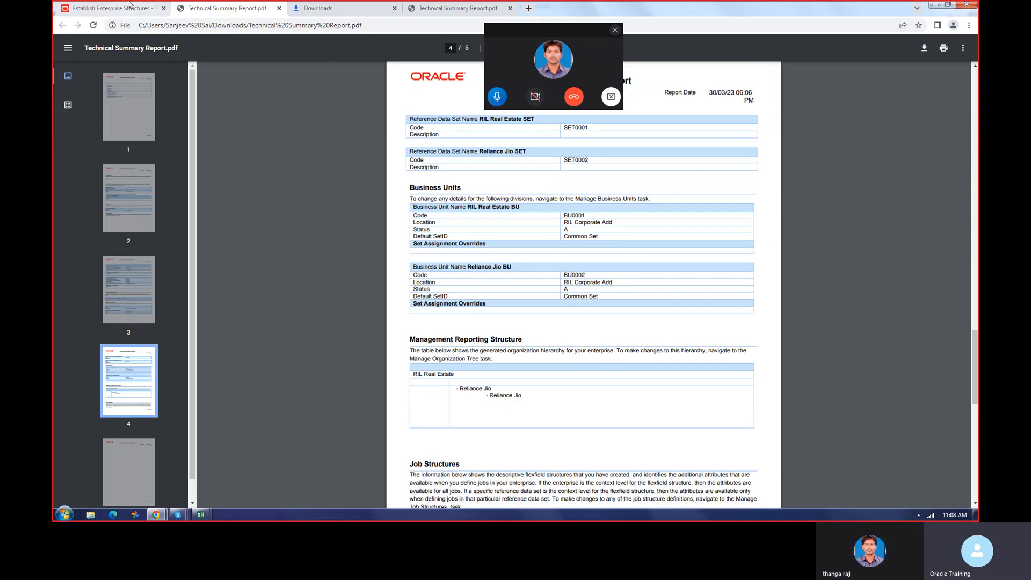
left_click(108, 8)
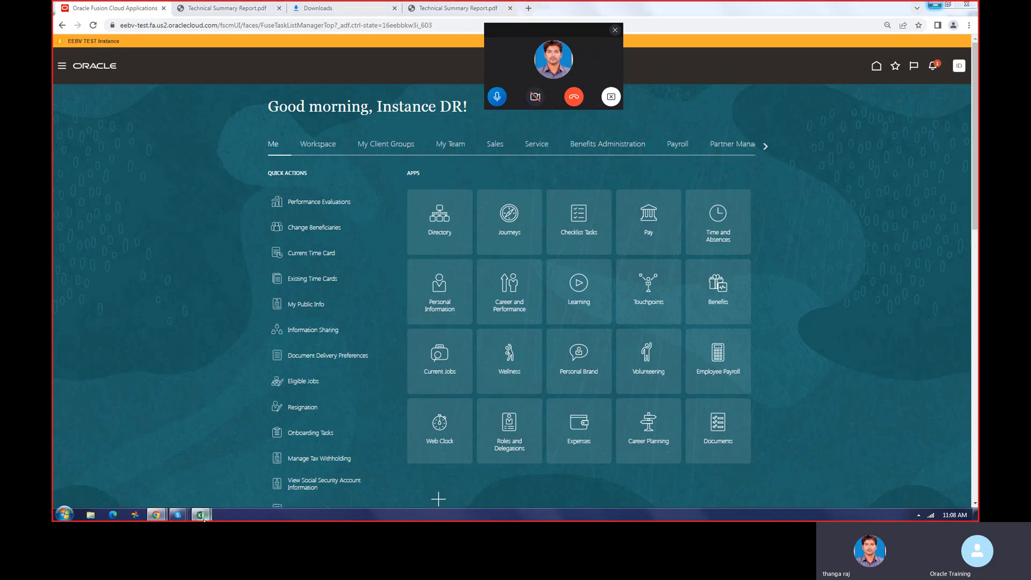
Switch to the Core HR Session.xlsx workbook in Excel and review the Manage Geographies and Enterprise Structures Configurator (ESC) tasks
mouse_move(201, 515)
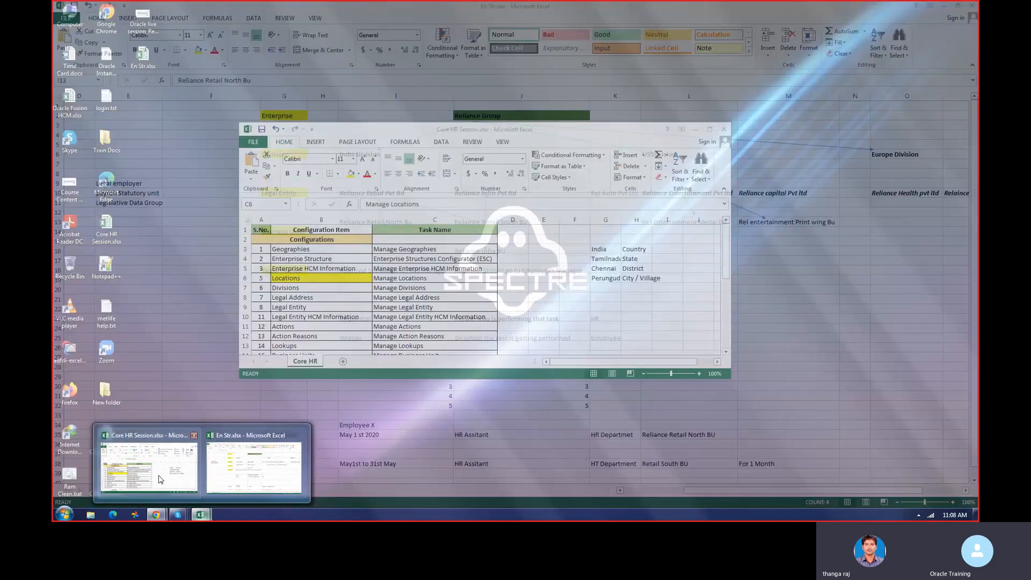
left_click(160, 479)
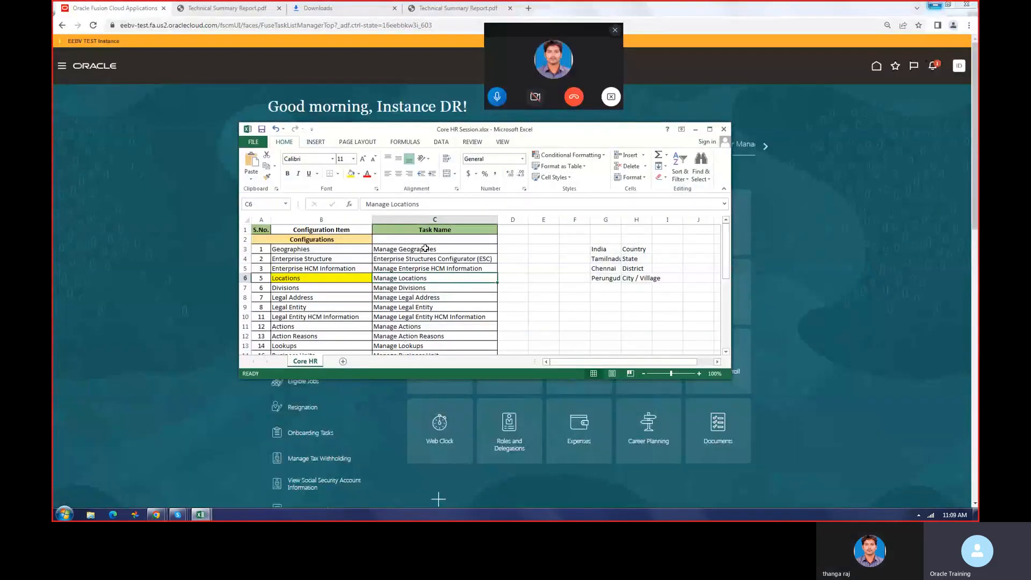
left_click(426, 248)
left_click(429, 261)
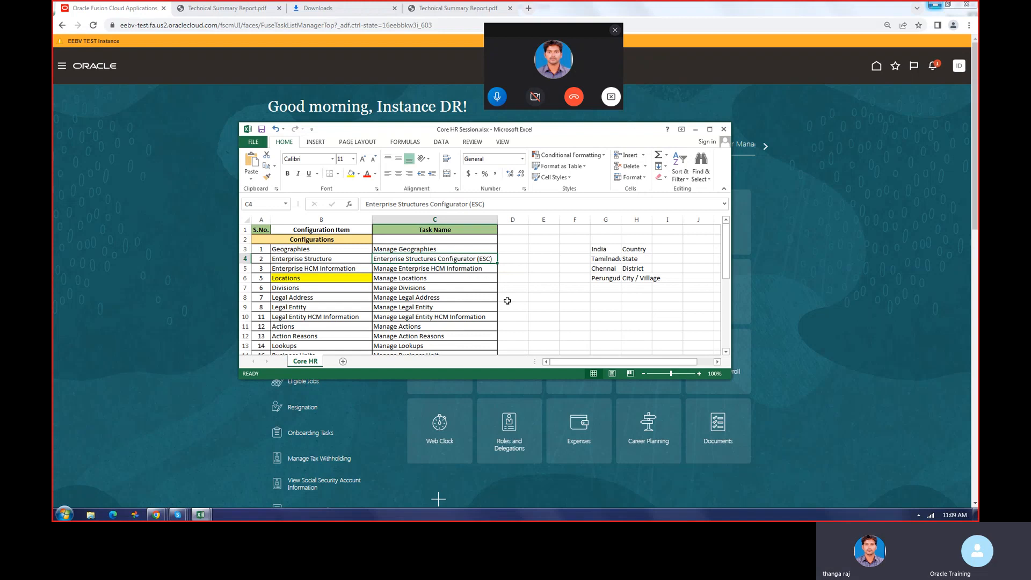
Close the Core HR Session workbook and stop sharing the screen
left_click(724, 129)
left_click(515, 275)
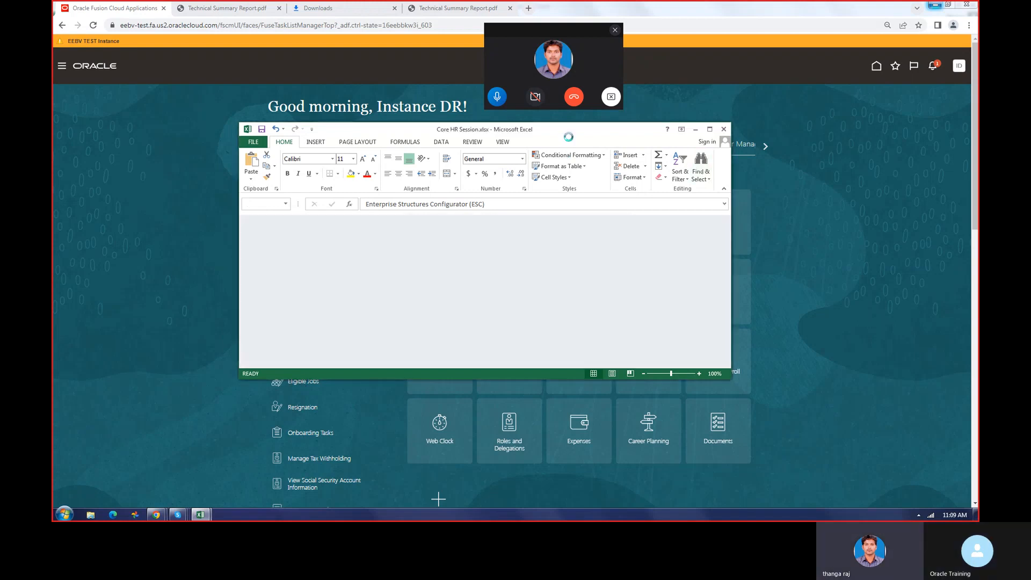
left_click(613, 98)
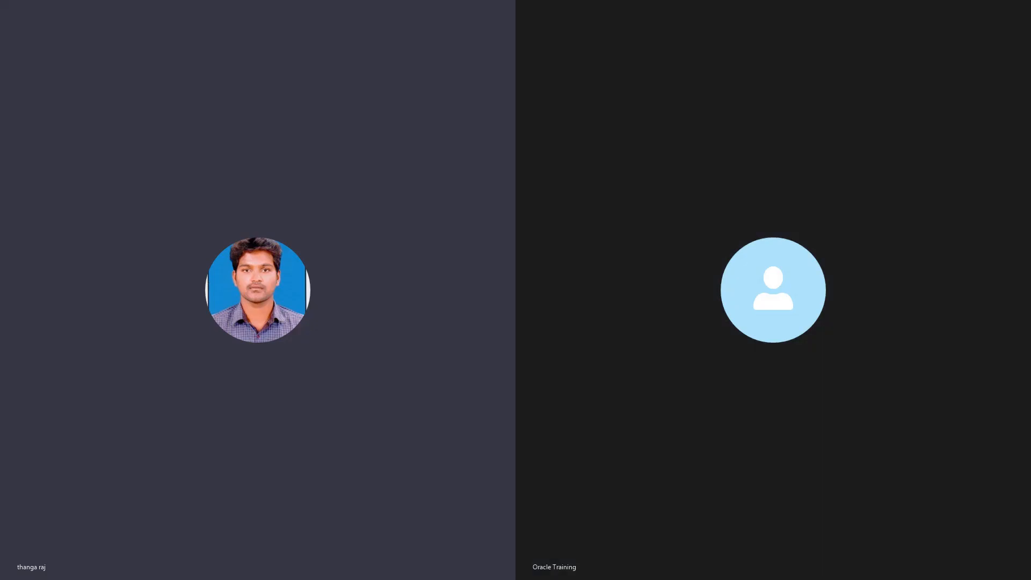